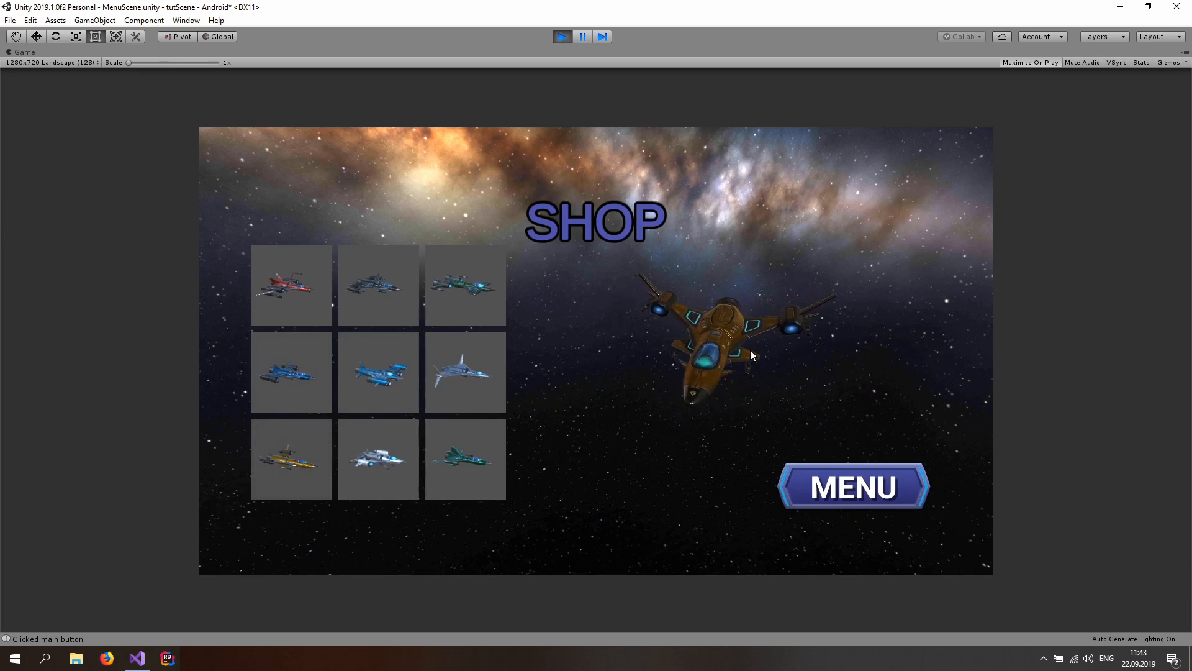
# Step: Test the running game by going between the main menu and the shop and picking the green ship in the last tile
pyautogui.click(844, 482)
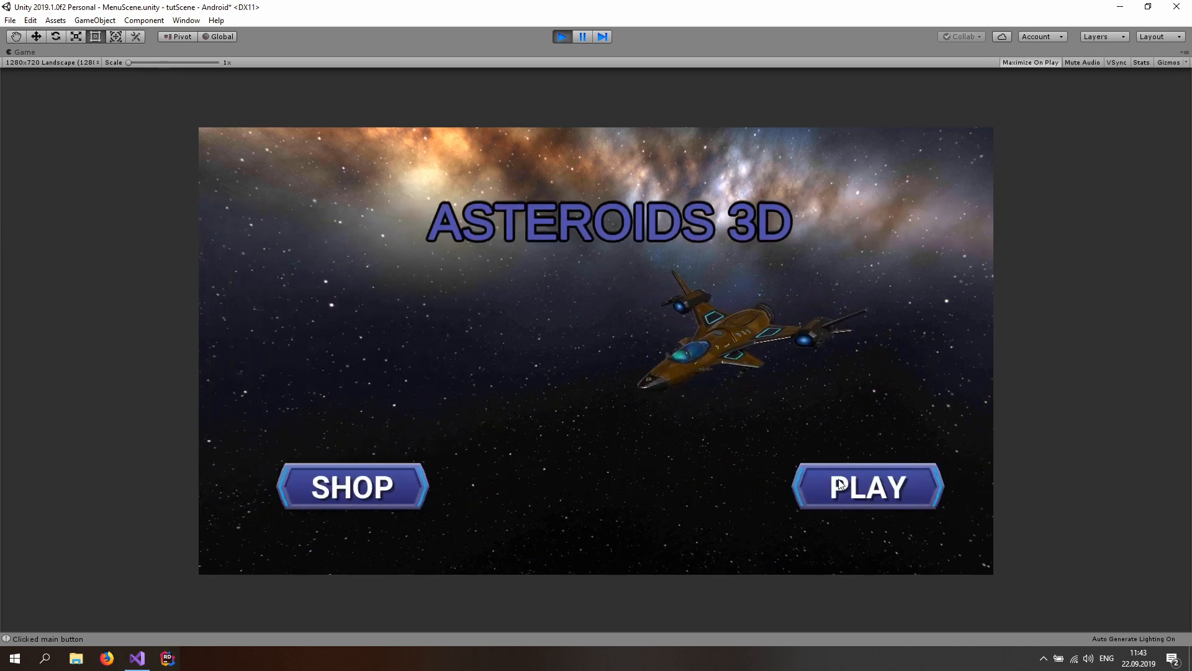
pyautogui.click(375, 490)
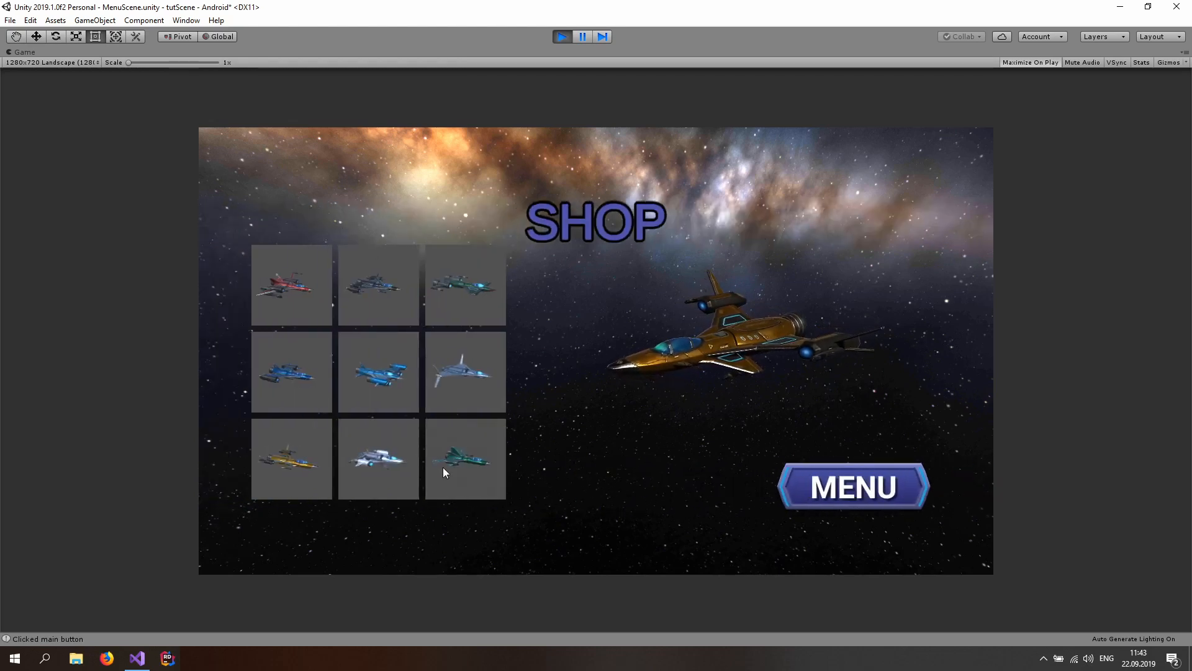
pyautogui.click(467, 476)
pyautogui.click(821, 501)
pyautogui.click(329, 485)
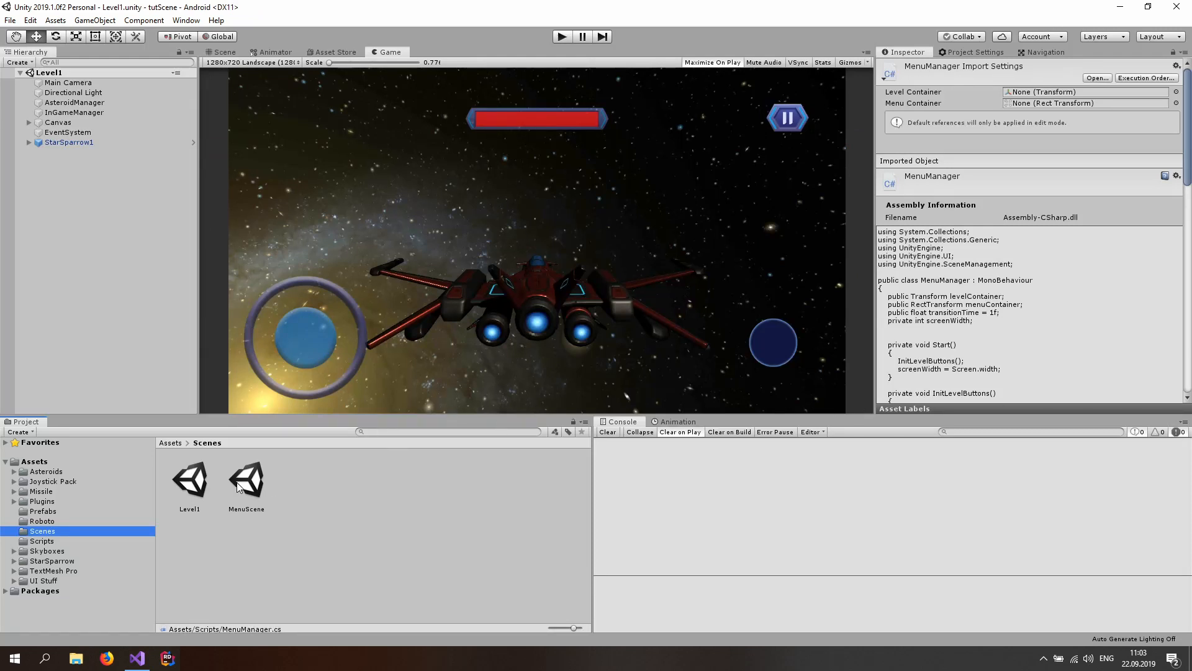
# Step: Open the MenuScene scene and show its canvas layout in the Scene view
pyautogui.doubleClick(254, 485)
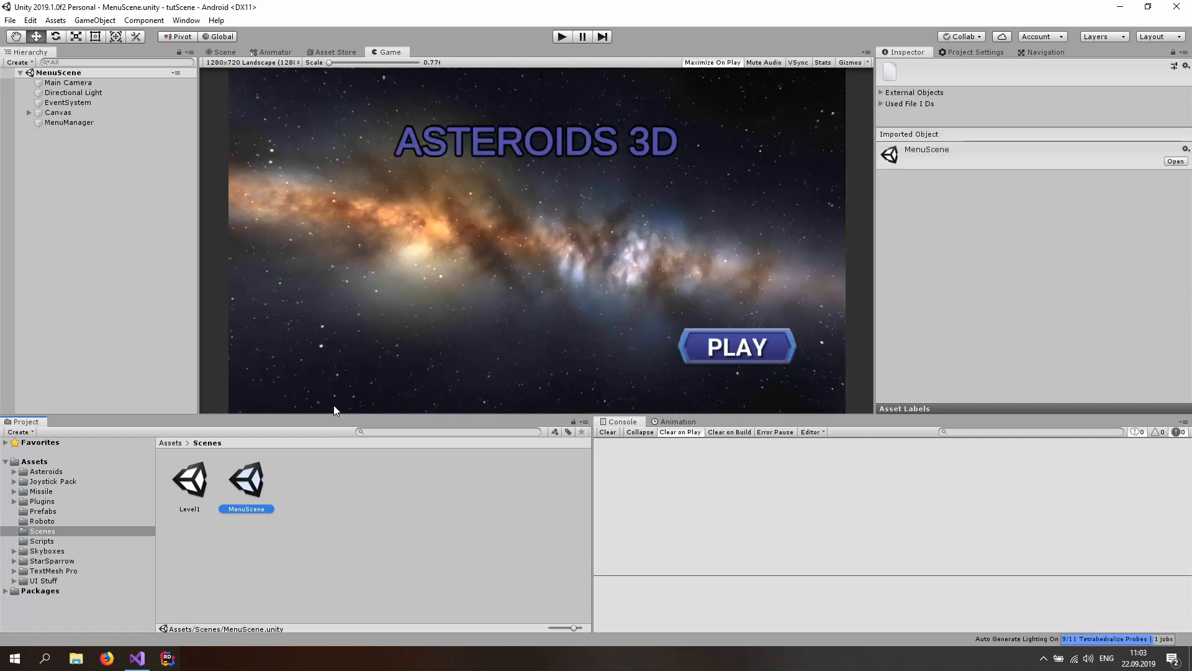
pyautogui.click(224, 52)
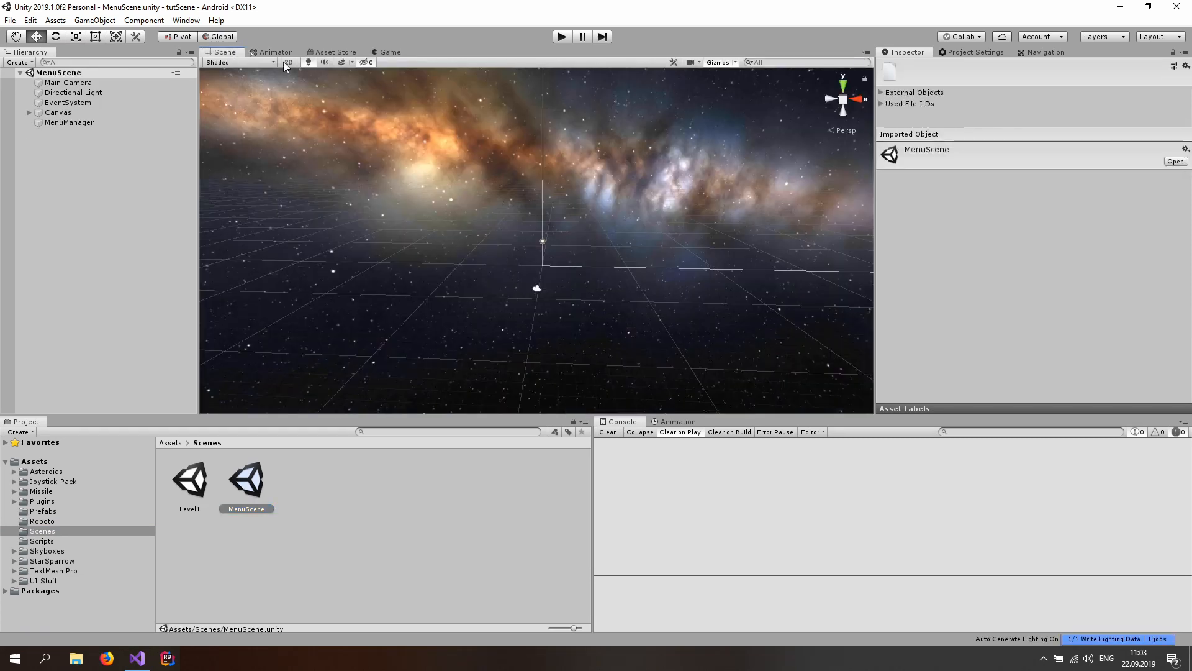
pyautogui.scroll(-3, 391, 137)
pyautogui.moveTo(624, 173); pyautogui.dragTo(612, 222, button='middle')
pyautogui.scroll(-4, 613, 222)
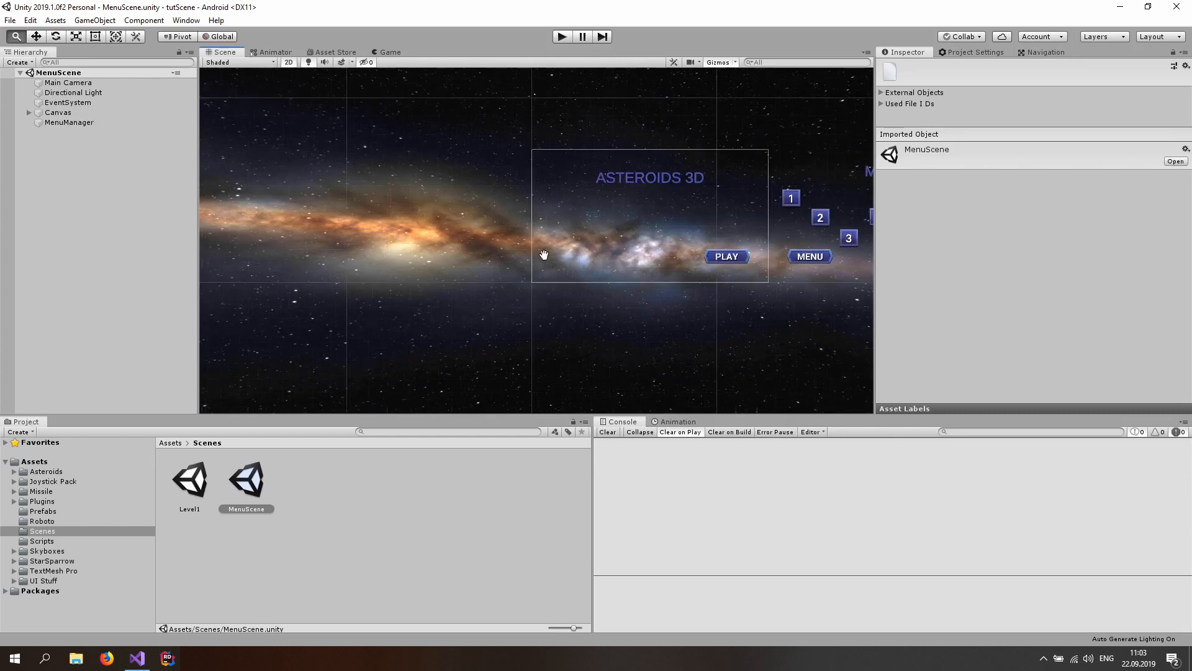
# Step: Duplicate the MainMenu object inside MenuContainer and rename the copy ShopMenu
pyautogui.click(29, 112)
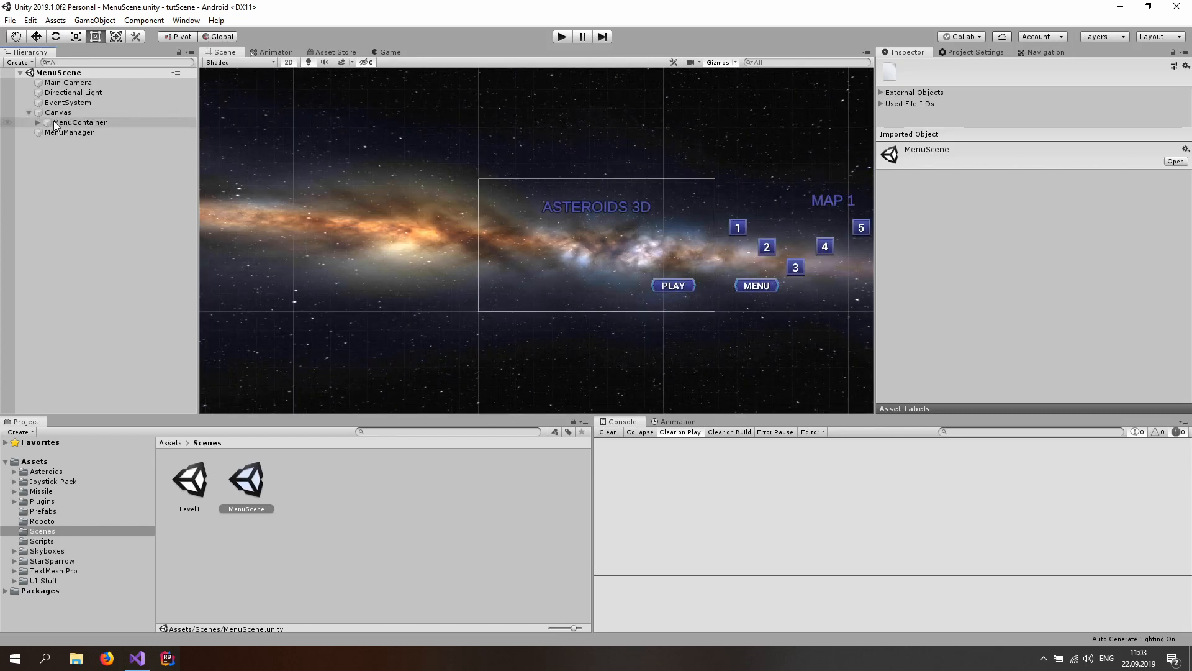
pyautogui.click(37, 123)
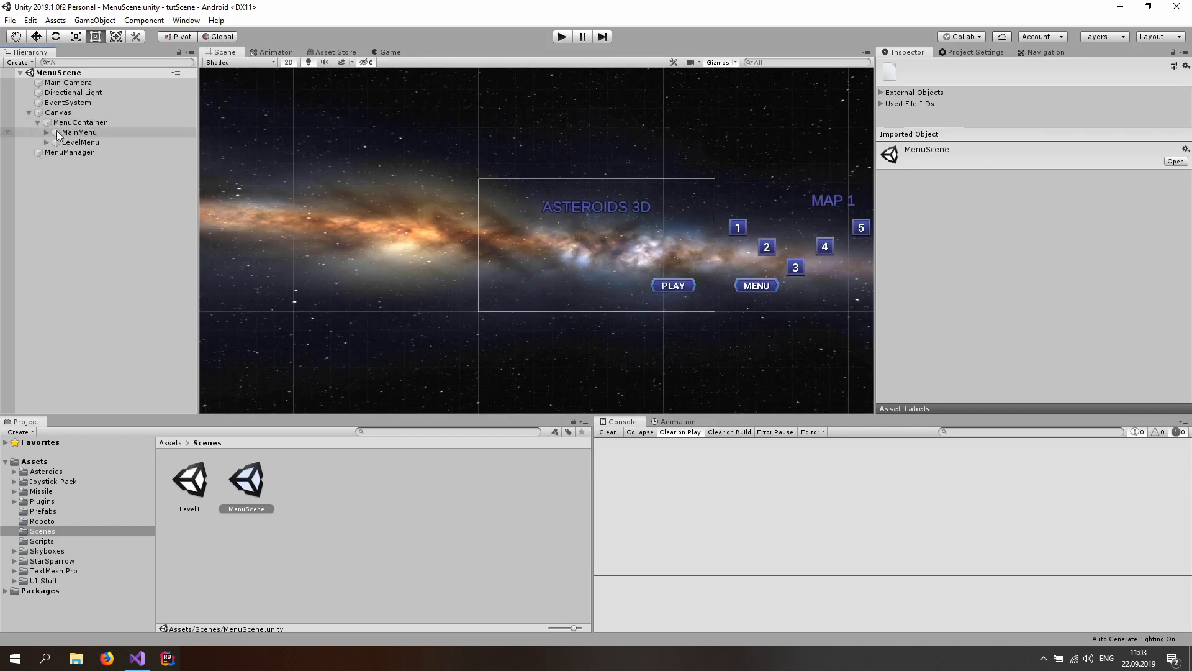
pyautogui.click(91, 132)
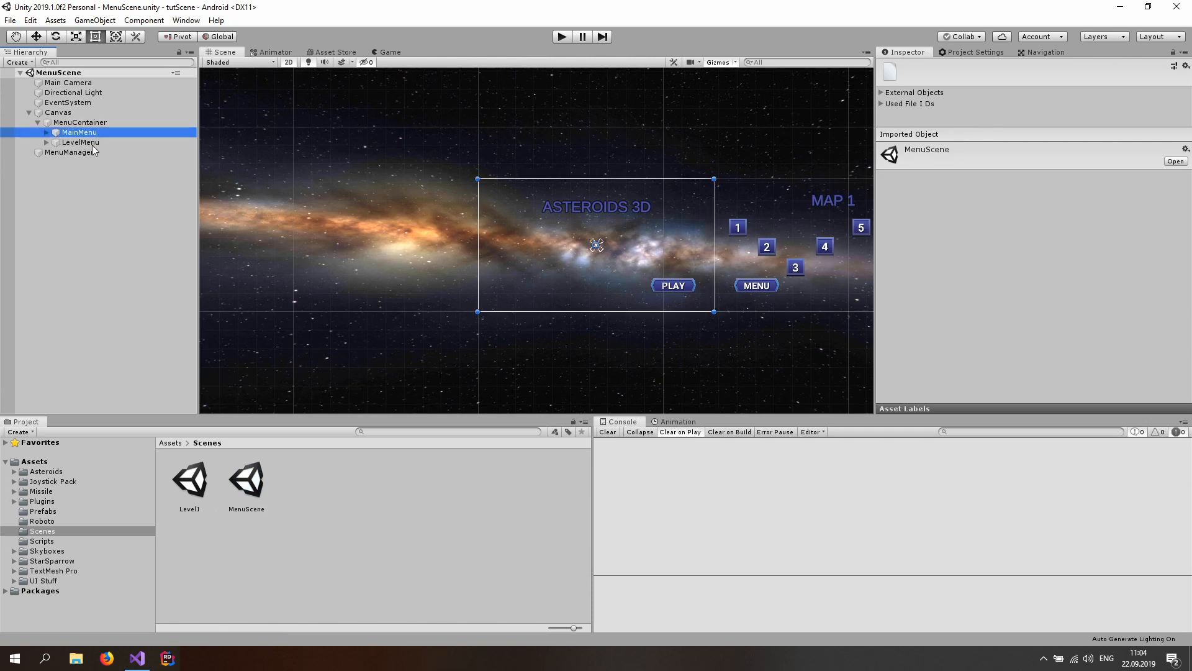
pyautogui.hotkey('ctrl', 'd')
pyautogui.rightClick(100, 156)
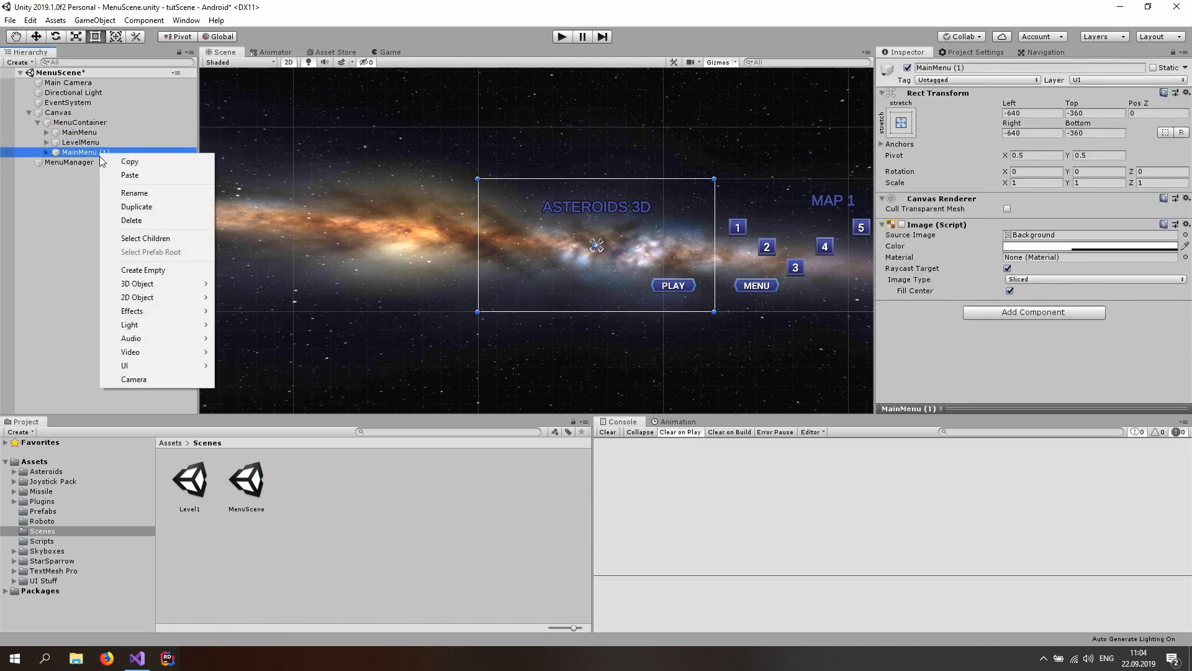
pyautogui.click(131, 193)
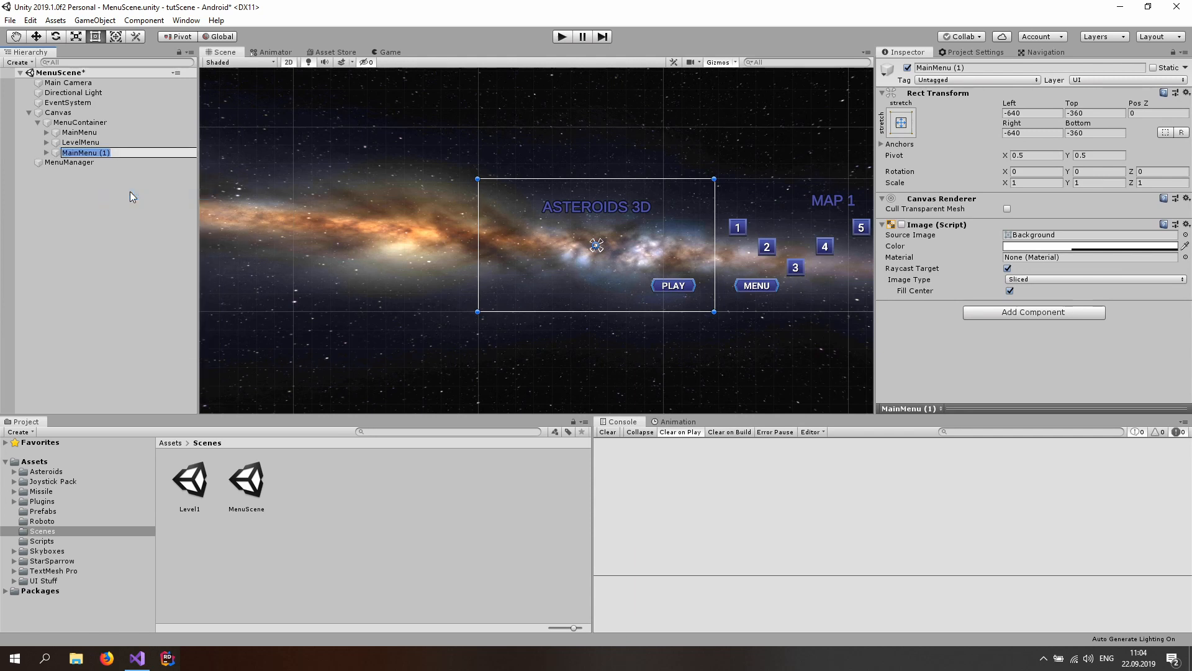
pyautogui.write('ShopMenu')
pyautogui.press('Return')
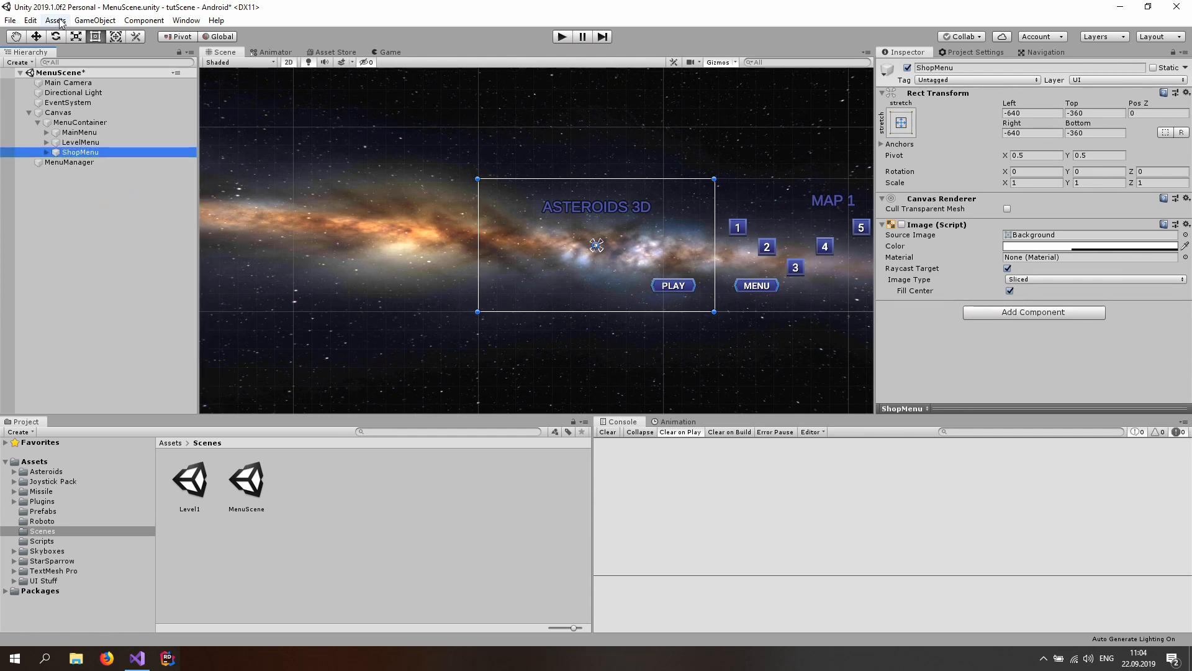
# Step: Move ShopMenu to the left of the main menu, setting its Left offset to -1920 and Right offset to 640
pyautogui.click(34, 37)
pyautogui.moveTo(641, 234); pyautogui.dragTo(404, 237)
pyautogui.click(1034, 112)
pyautogui.write('-1920')
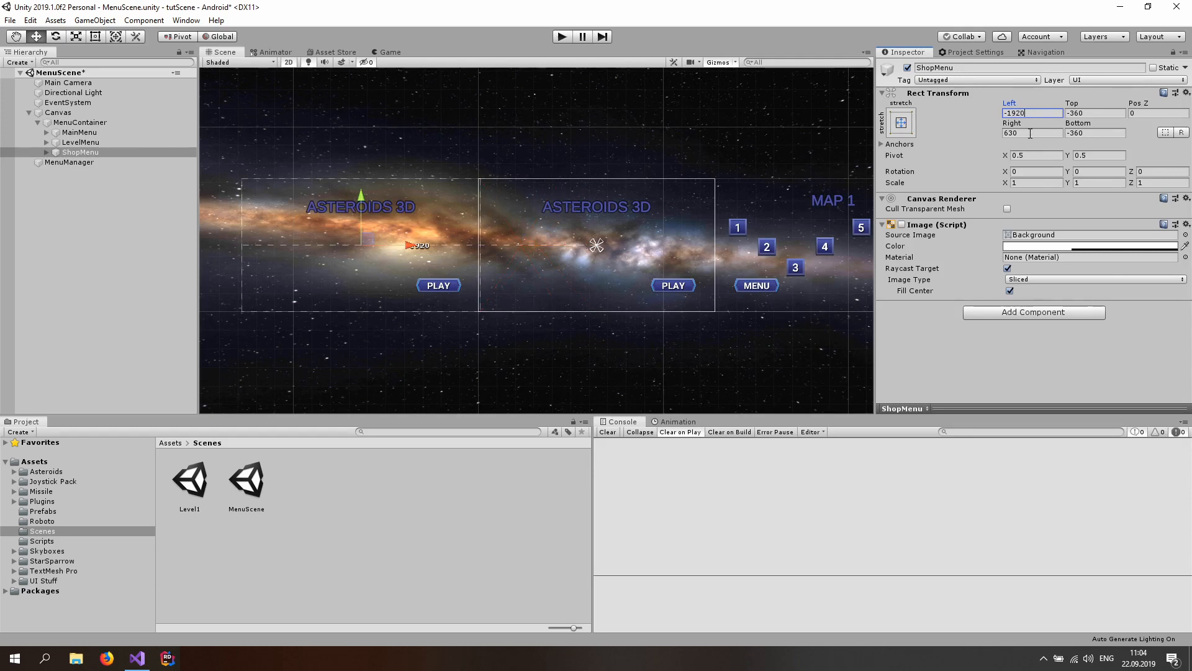
pyautogui.click(91, 141)
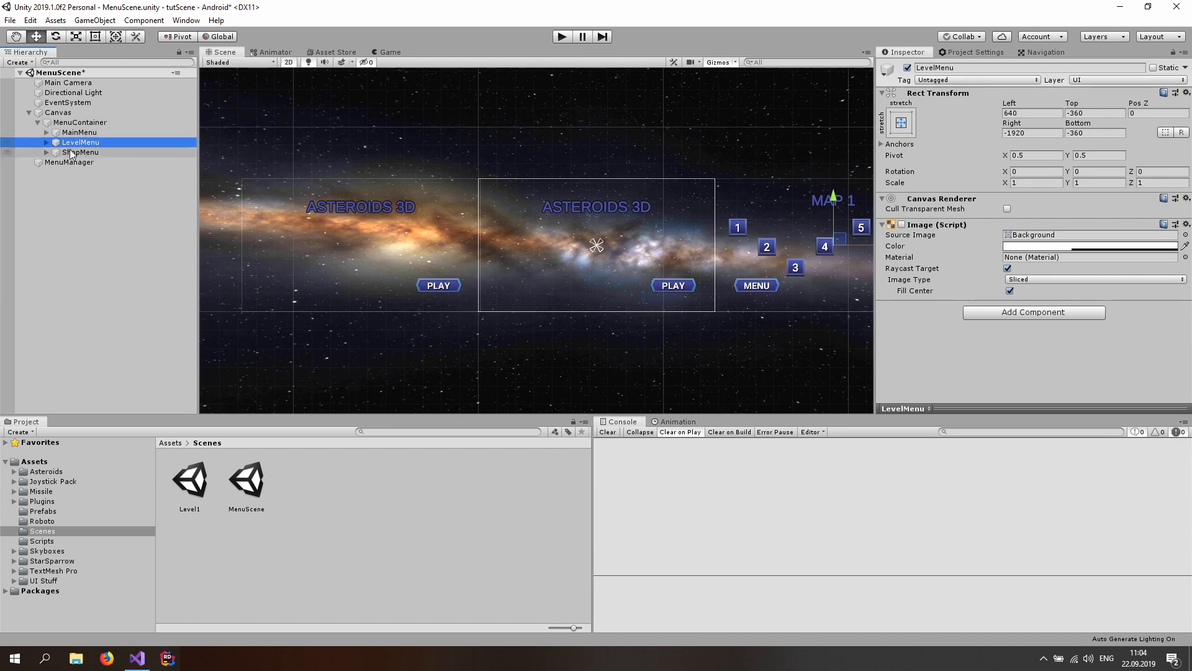
pyautogui.click(76, 152)
pyautogui.click(1010, 132)
pyautogui.write('640')
# Step: Change the text of ShopMenu's Title object to SHOP
pyautogui.scroll(7, 516, 240)
pyautogui.moveTo(515, 241); pyautogui.dragTo(607, 265, button='middle')
pyautogui.click(47, 153)
pyautogui.click(80, 163)
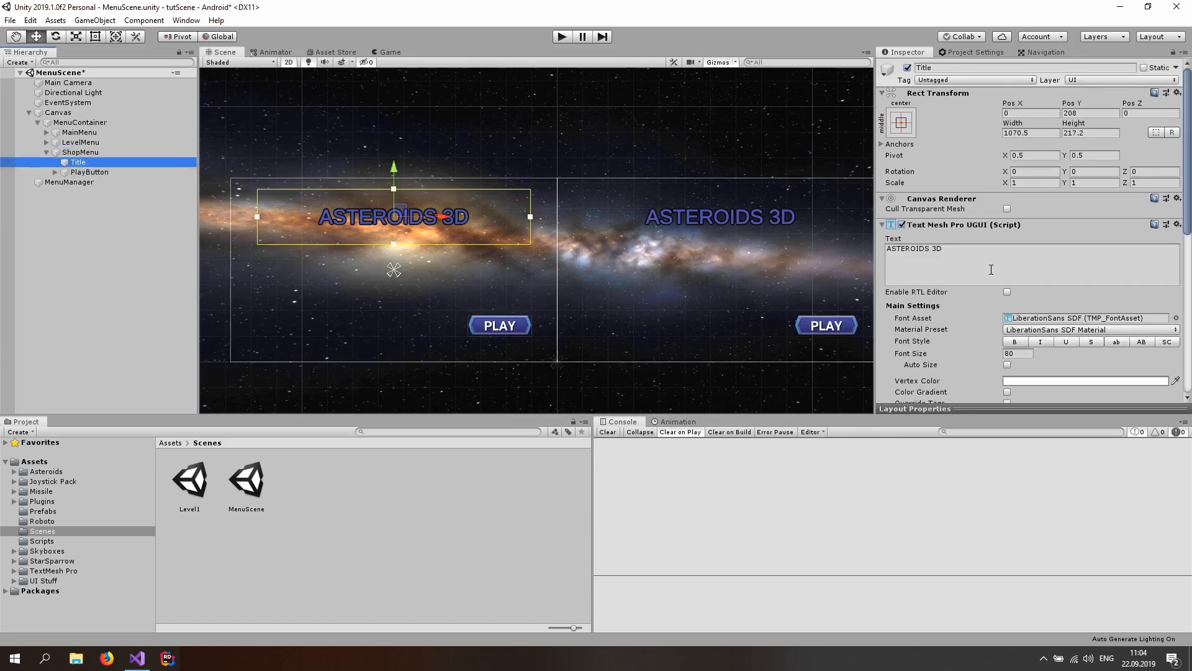
pyautogui.click(991, 269)
pyautogui.hotkey('ctrl', 'a')
pyautogui.write('SHO')
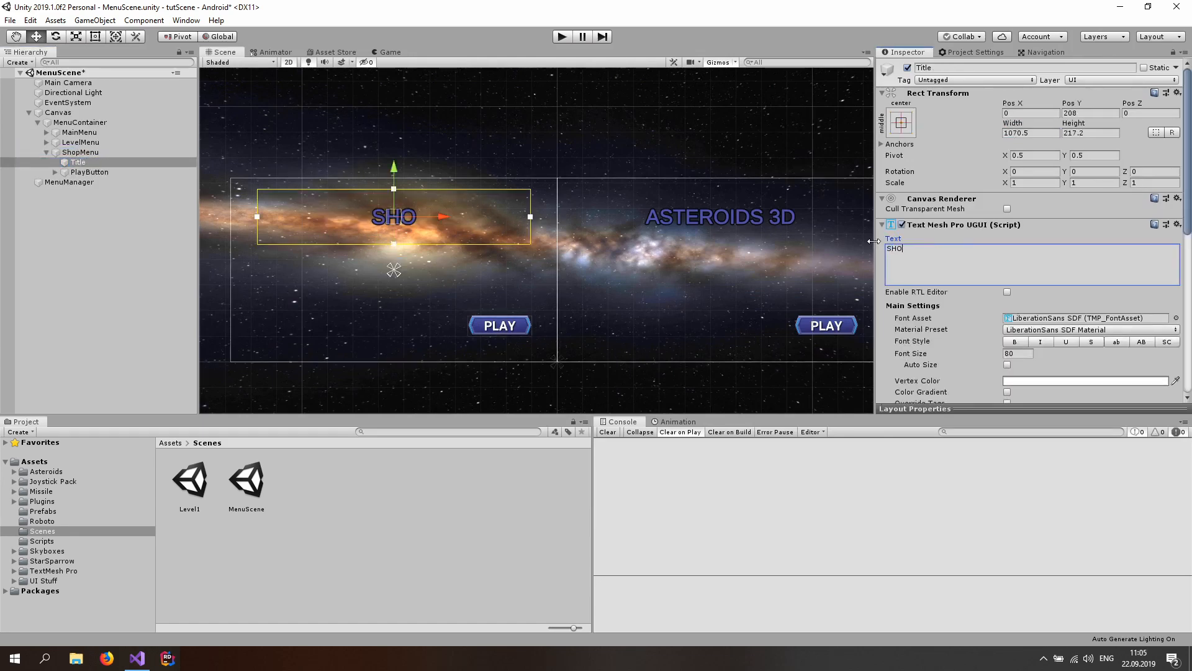
pyautogui.write('P')
# Step: Rename ShopMenu's PlayButton to MenuButton and change its label text to MENU
pyautogui.doubleClick(97, 176)
pyautogui.rightClick(96, 176)
pyautogui.click(121, 206)
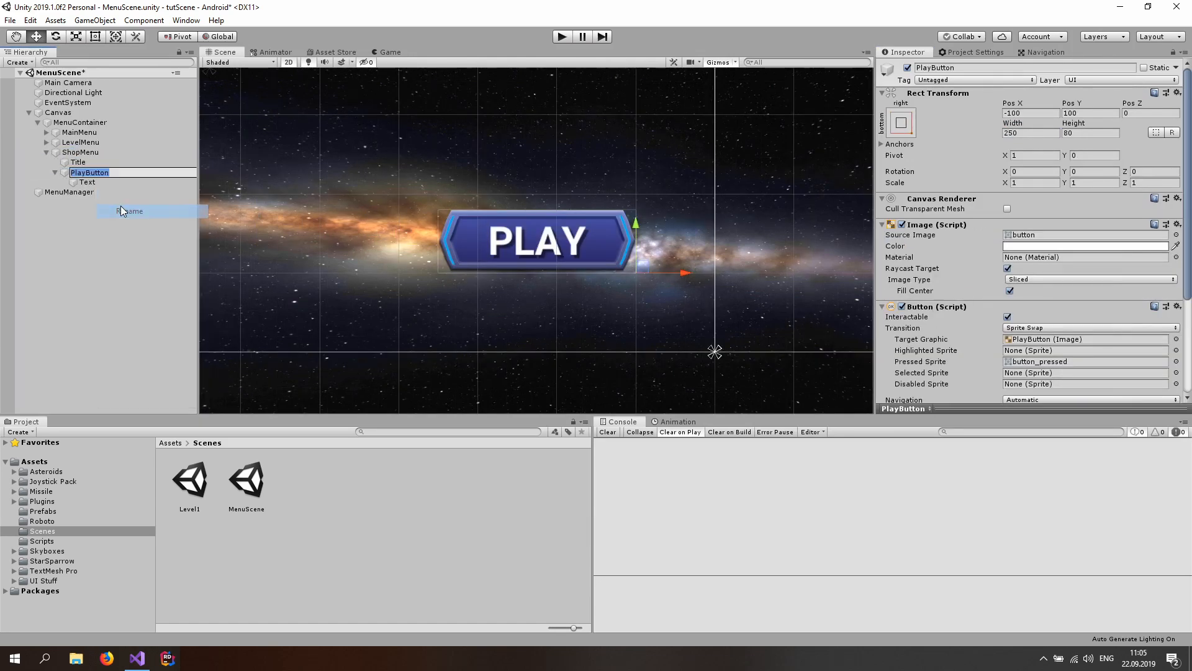
pyautogui.write('MenuButton')
pyautogui.press('Return')
pyautogui.click(126, 183)
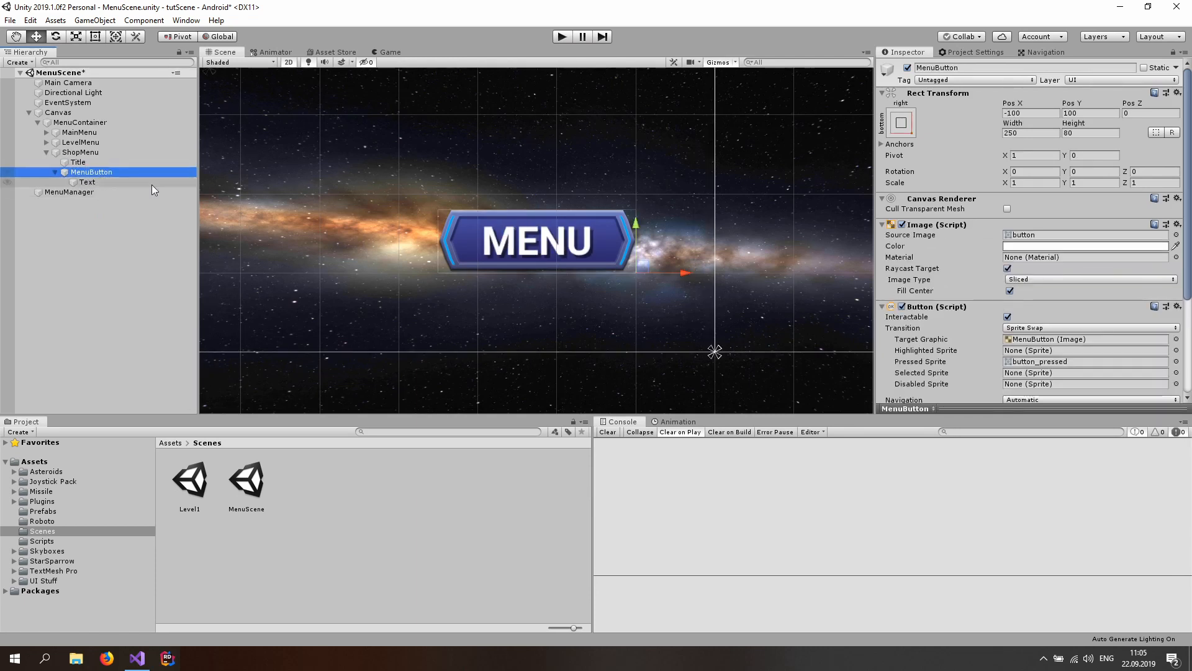
# Step: Set the On Click event of ShopMenu's MenuButton to MenuManager.OnMainMenuButtonClicked
pyautogui.scroll(-3, 991, 275)
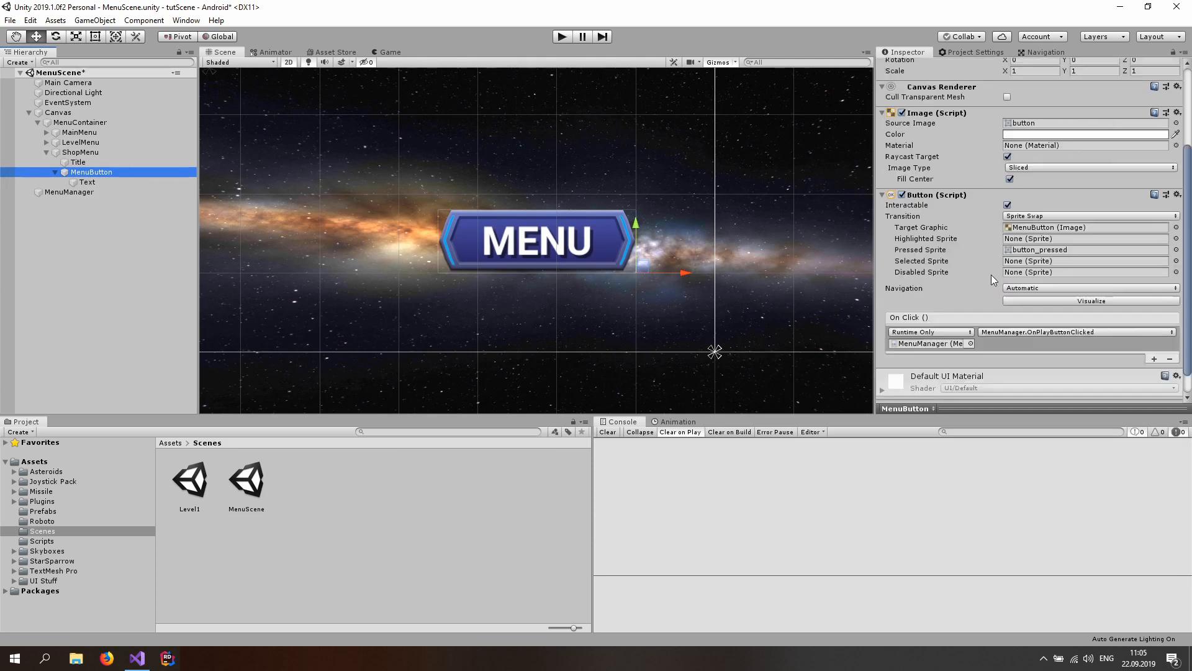
pyautogui.scroll(-2, 991, 274)
pyautogui.click(1014, 308)
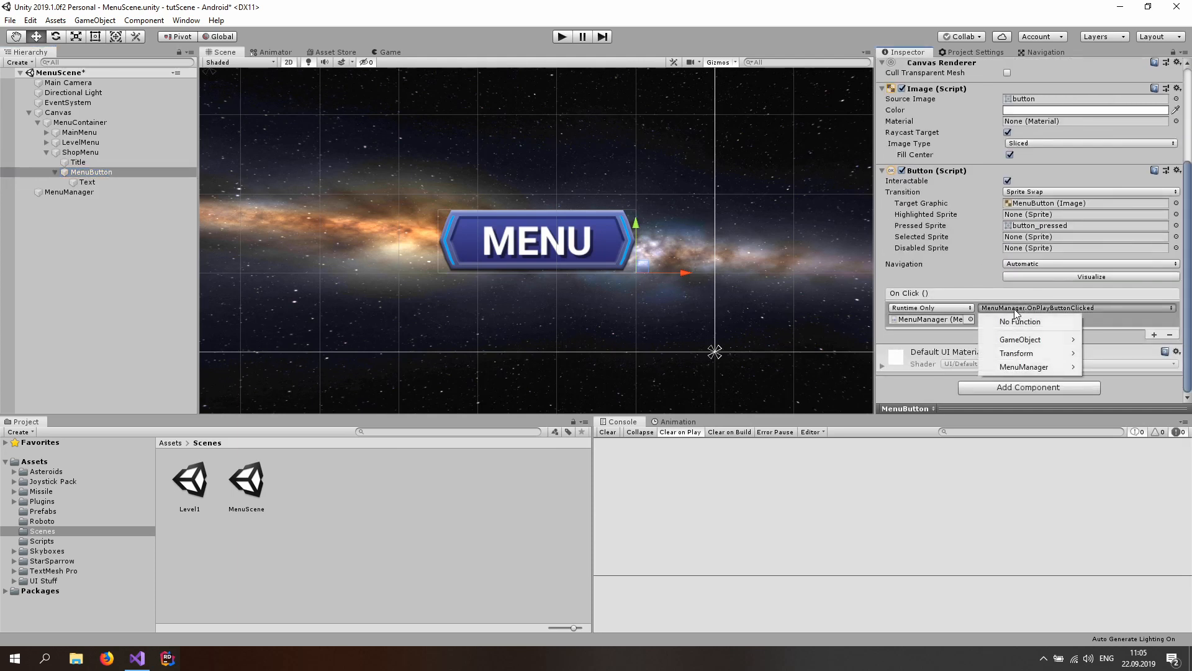
pyautogui.moveTo(1027, 366)
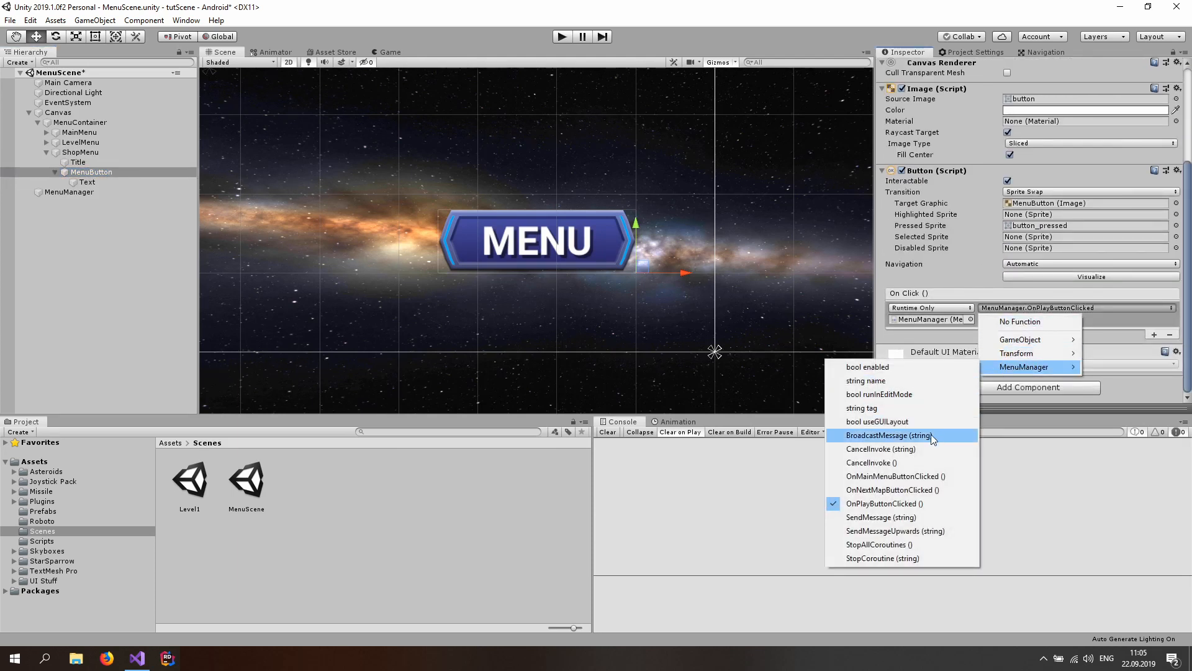
pyautogui.click(916, 477)
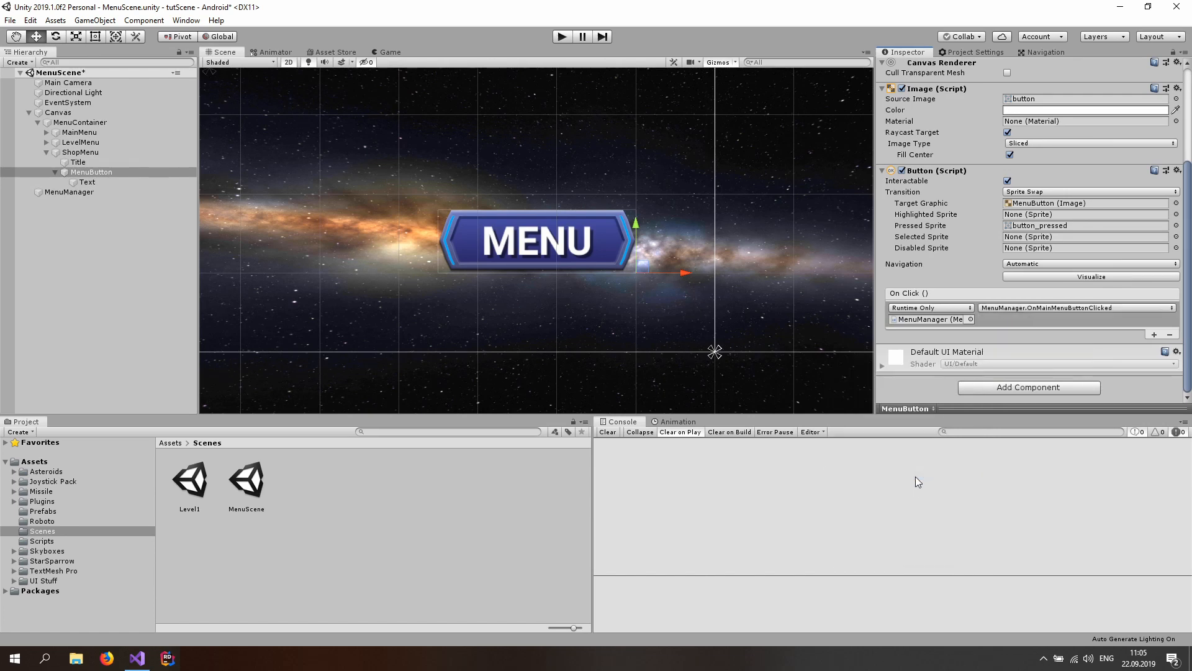
# Step: Create an empty child object under ShopMenu and name it itemsParent
pyautogui.scroll(-5, 441, 282)
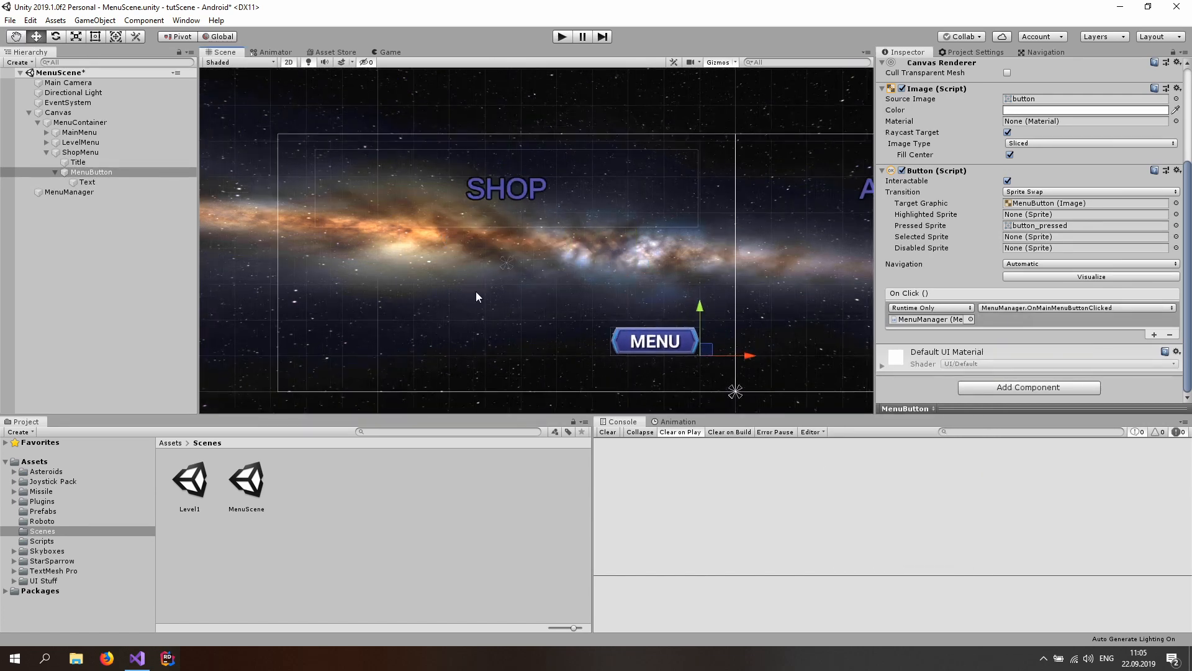
pyautogui.click(476, 289)
pyautogui.scroll(2, 472, 267)
pyautogui.scroll(-1, 475, 265)
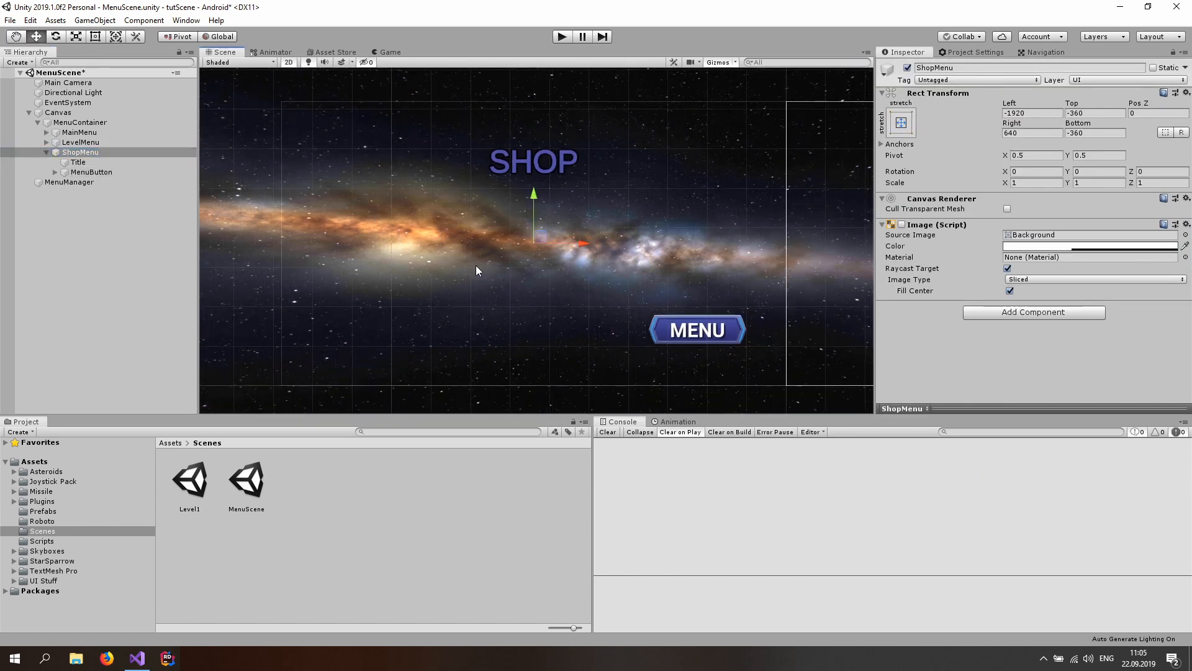
pyautogui.rightClick(79, 154)
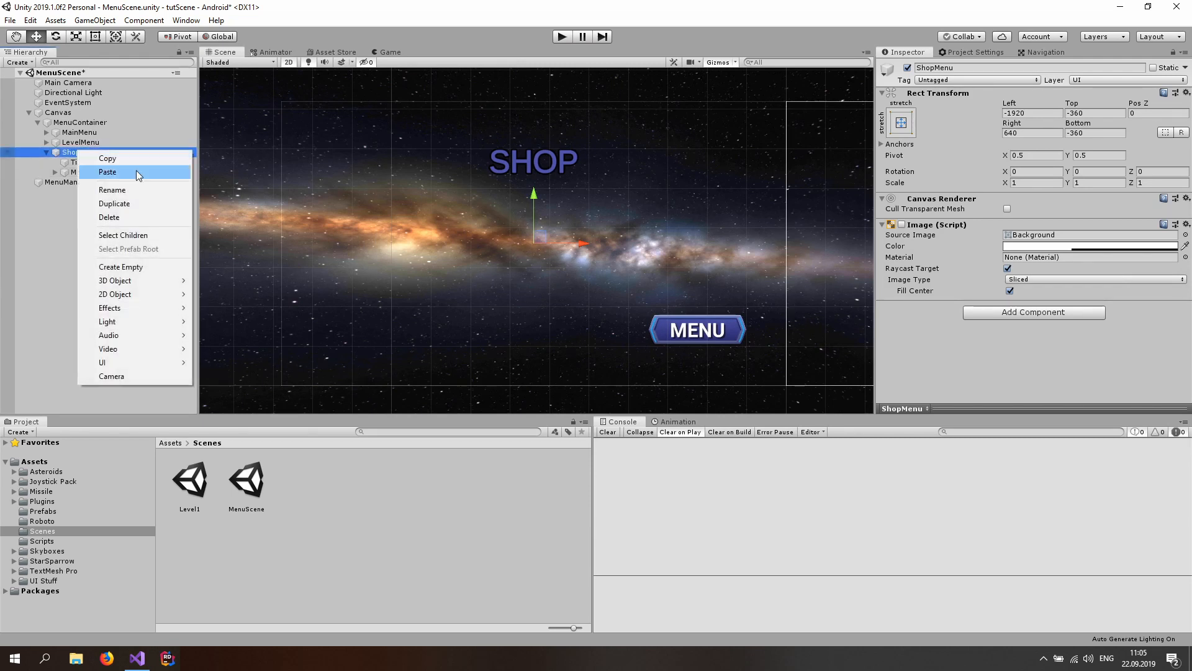
pyautogui.click(142, 265)
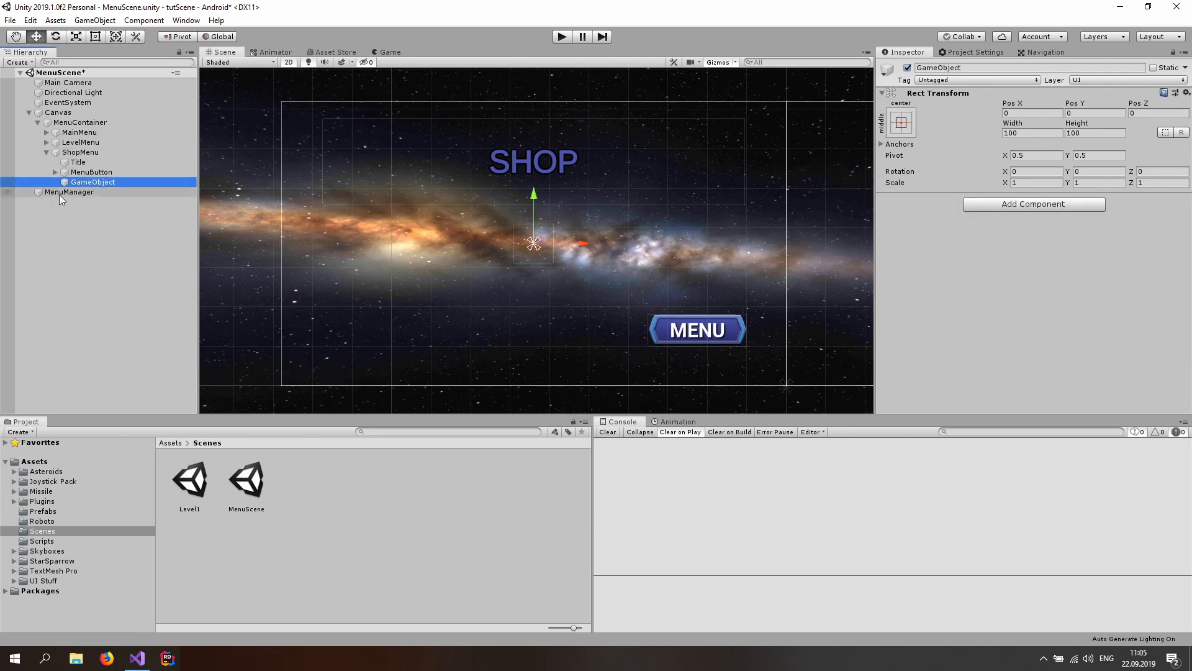
pyautogui.rightClick(106, 185)
pyautogui.click(153, 222)
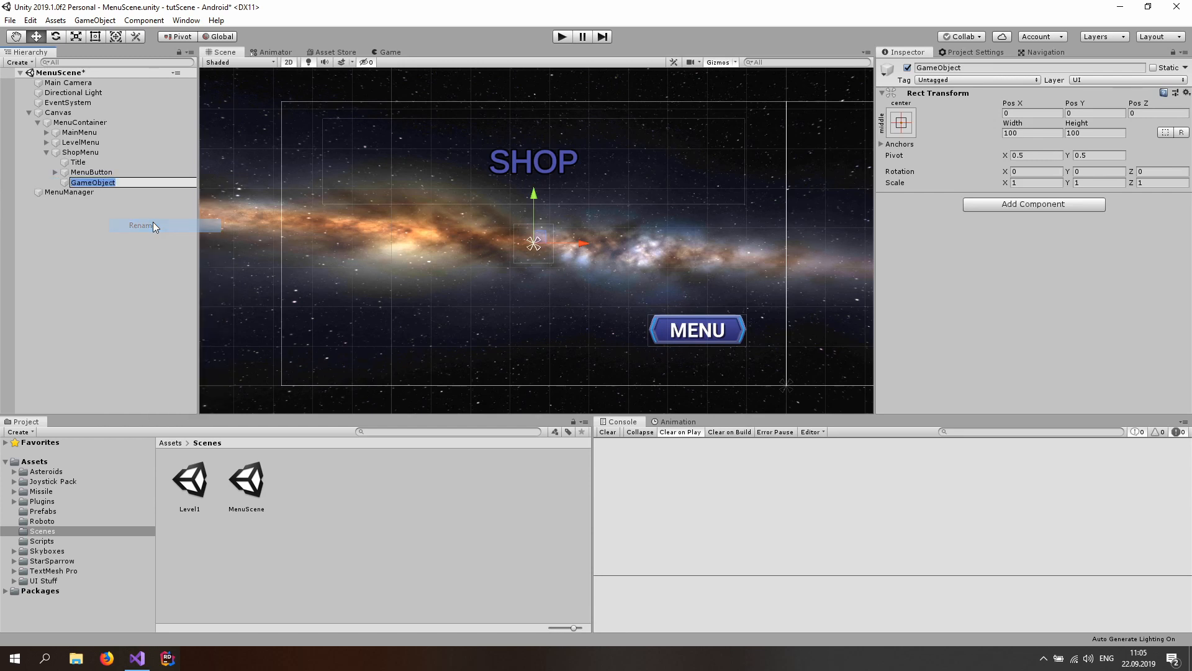
pyautogui.write('itemsParent')
pyautogui.press('Return')
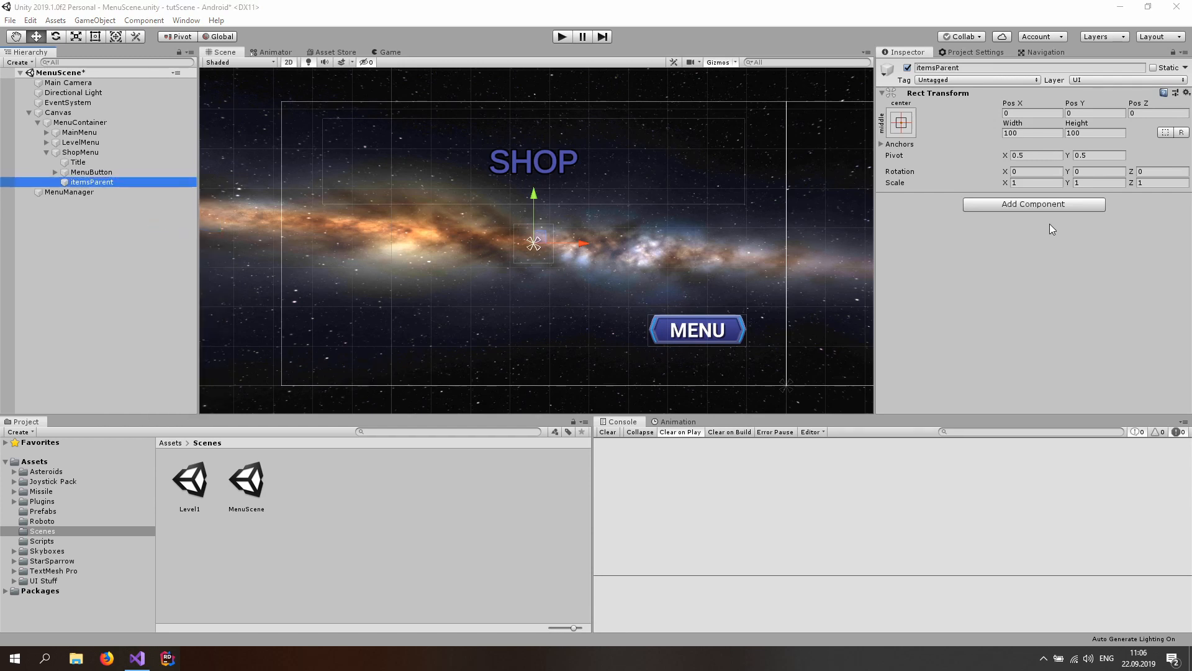
# Step: Add a Grid Layout Group component to itemsParent
pyautogui.click(1019, 205)
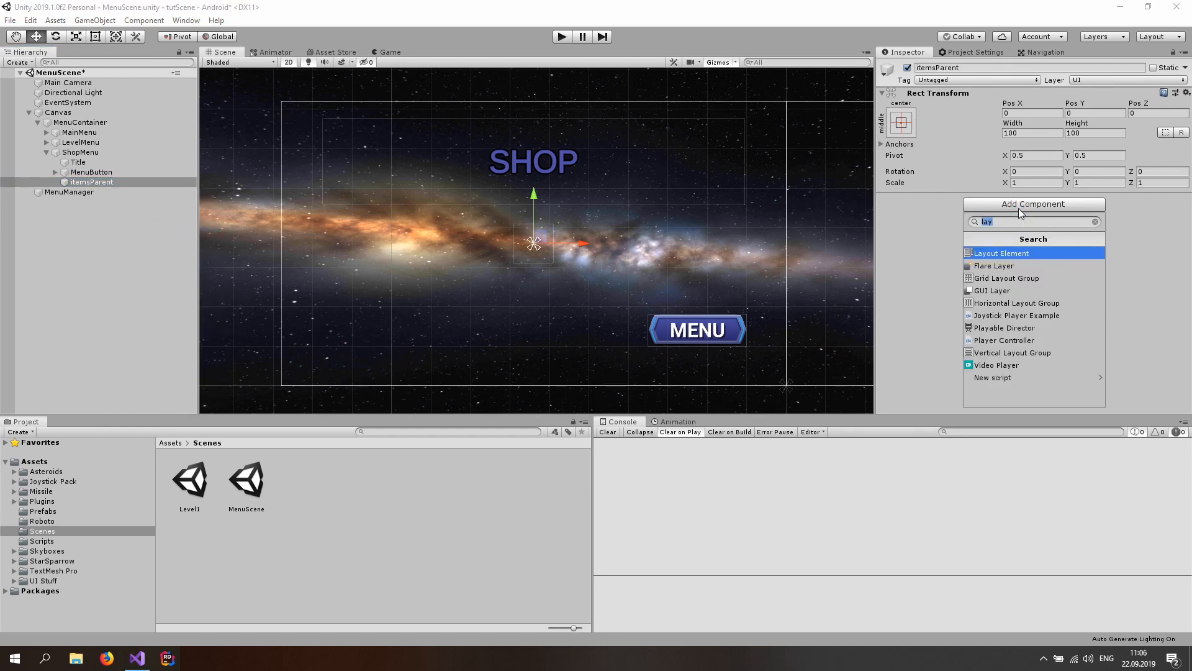
pyautogui.write('grid')
pyautogui.press('Down')
pyautogui.press('Return')
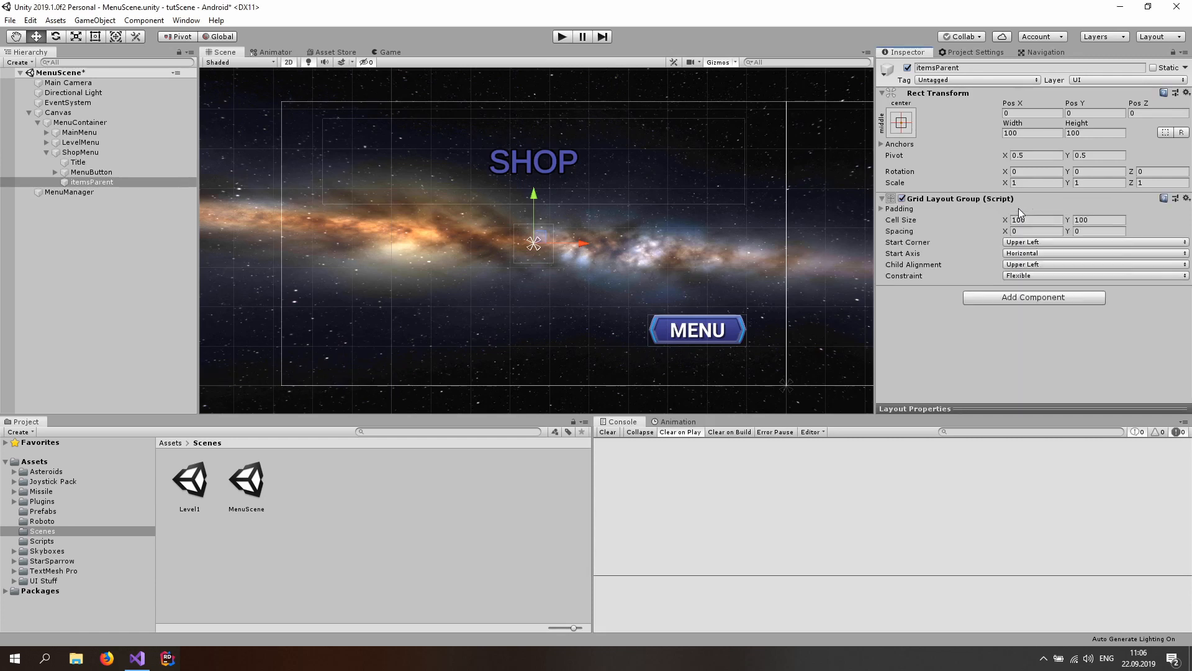
# Step: Resize itemsParent with the Rect tool to about 498 wide by 468 high, below the SHOP title
pyautogui.click(95, 182)
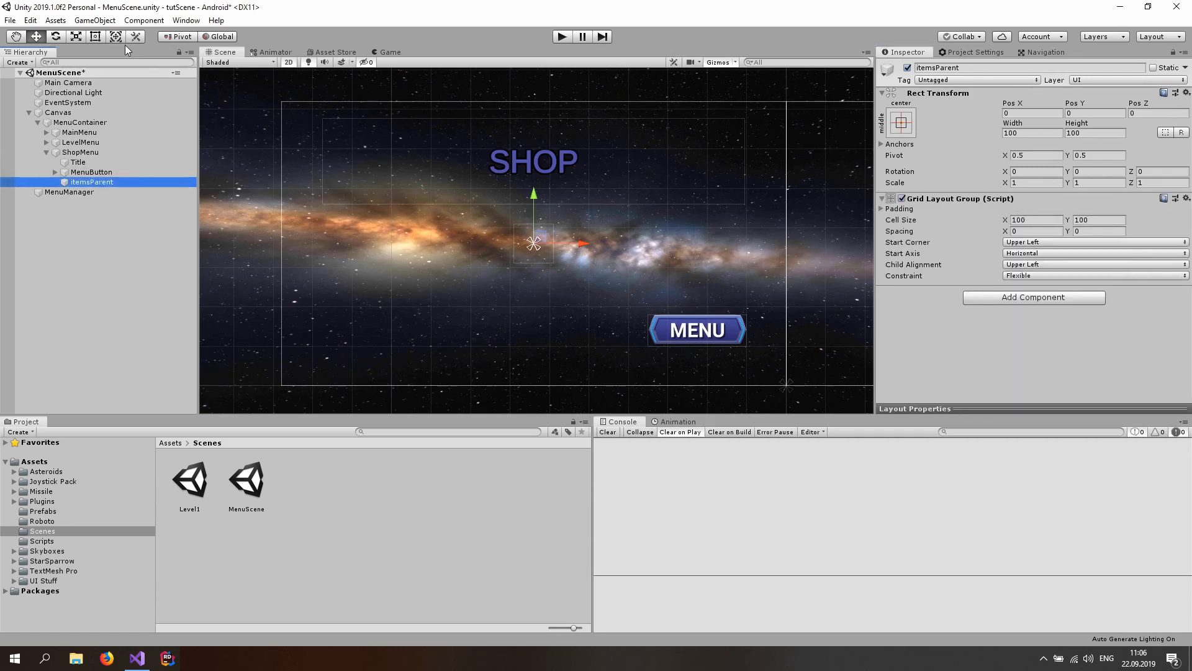
pyautogui.click(95, 36)
pyautogui.moveTo(511, 224); pyautogui.dragTo(393, 177)
pyautogui.moveTo(551, 264); pyautogui.dragTo(590, 361)
# Step: Add a UI Button as a child of itemsParent
pyautogui.click(103, 192)
pyautogui.rightClick(103, 181)
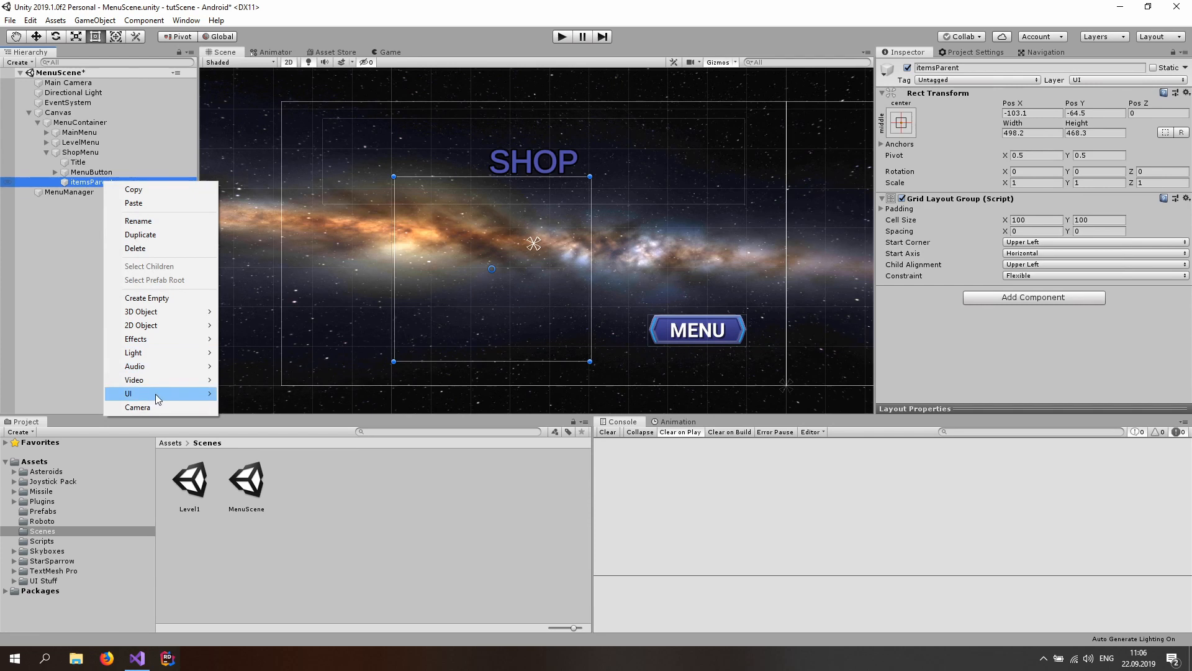
pyautogui.moveTo(155, 393)
pyautogui.click(278, 447)
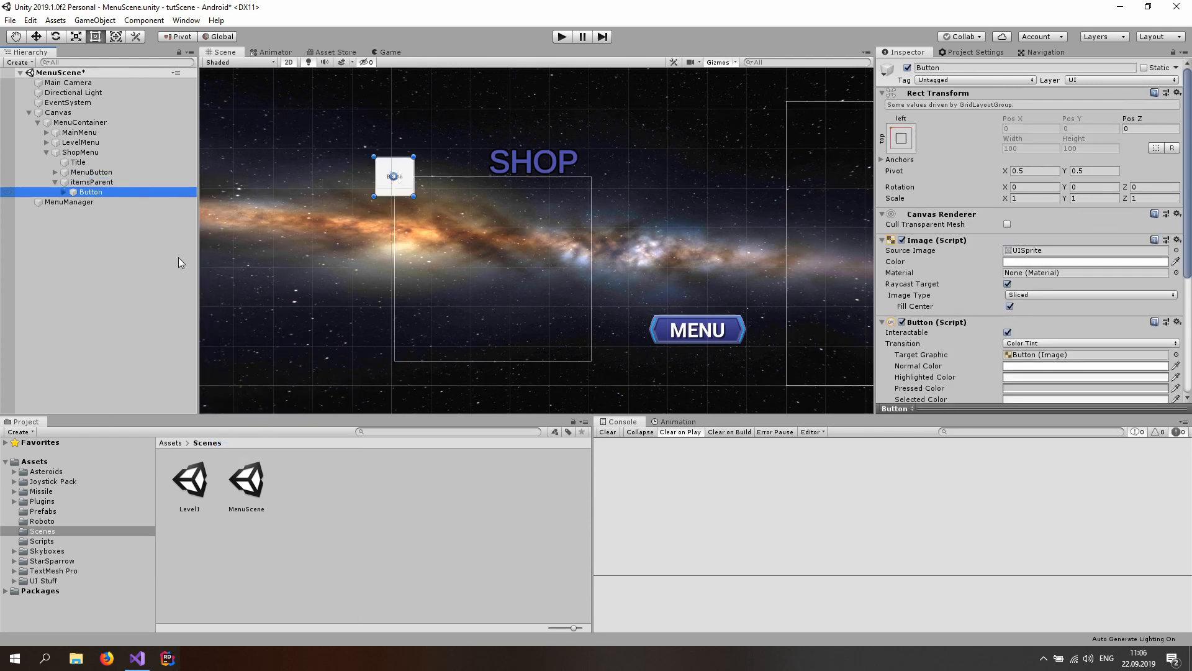
# Step: Set the start axis of itemsParent's Grid Layout Group to Vertical
pyautogui.click(107, 184)
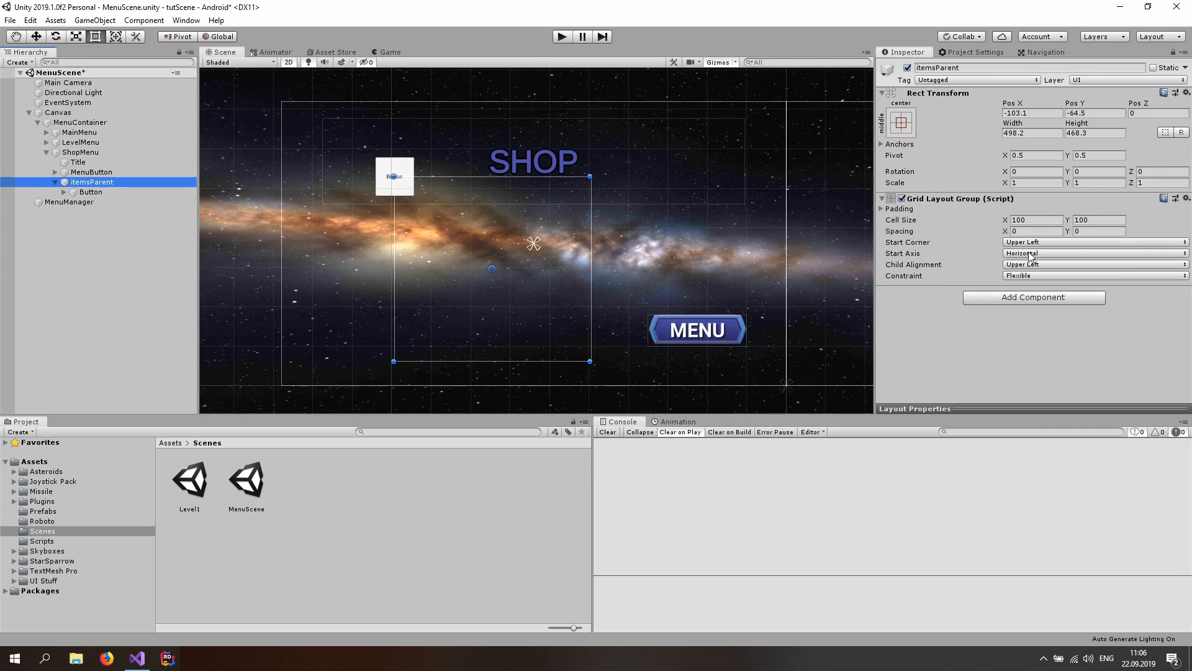
pyautogui.click(1014, 254)
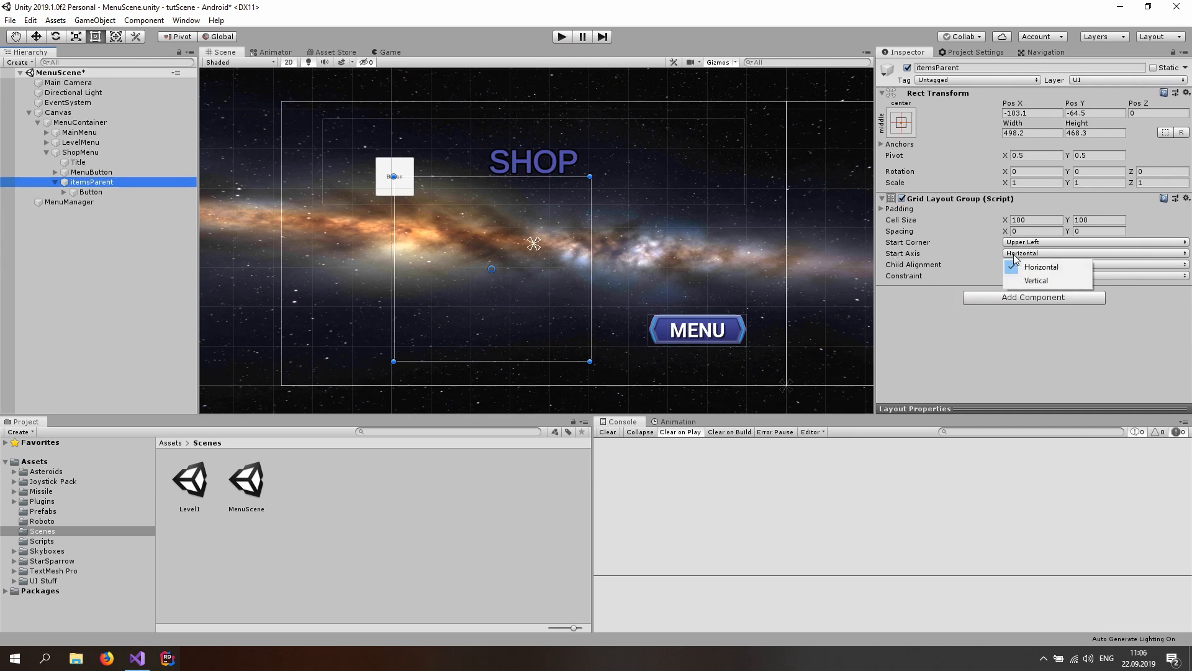
pyautogui.click(1024, 286)
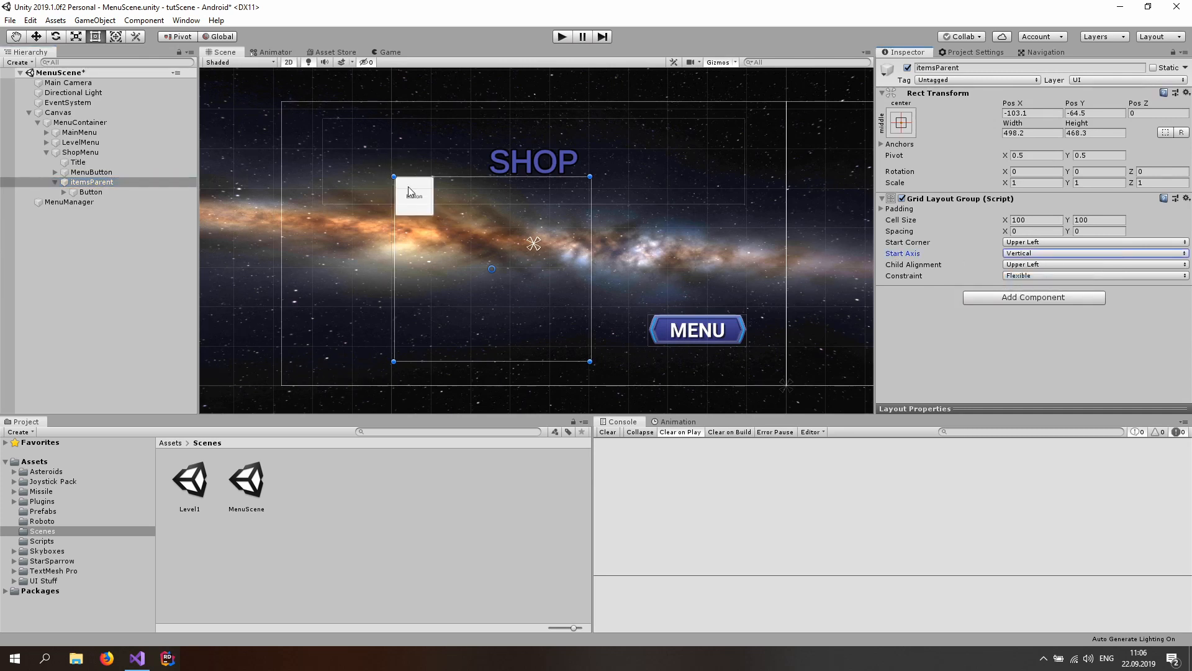
# Step: Delete the text child of the Button under itemsParent
pyautogui.click(113, 190)
pyautogui.rightClick(110, 190)
pyautogui.click(67, 196)
pyautogui.click(64, 192)
pyautogui.click(89, 201)
pyautogui.press('Delete')
# Step: Duplicate the Button under itemsParent eight times
pyautogui.click(99, 192)
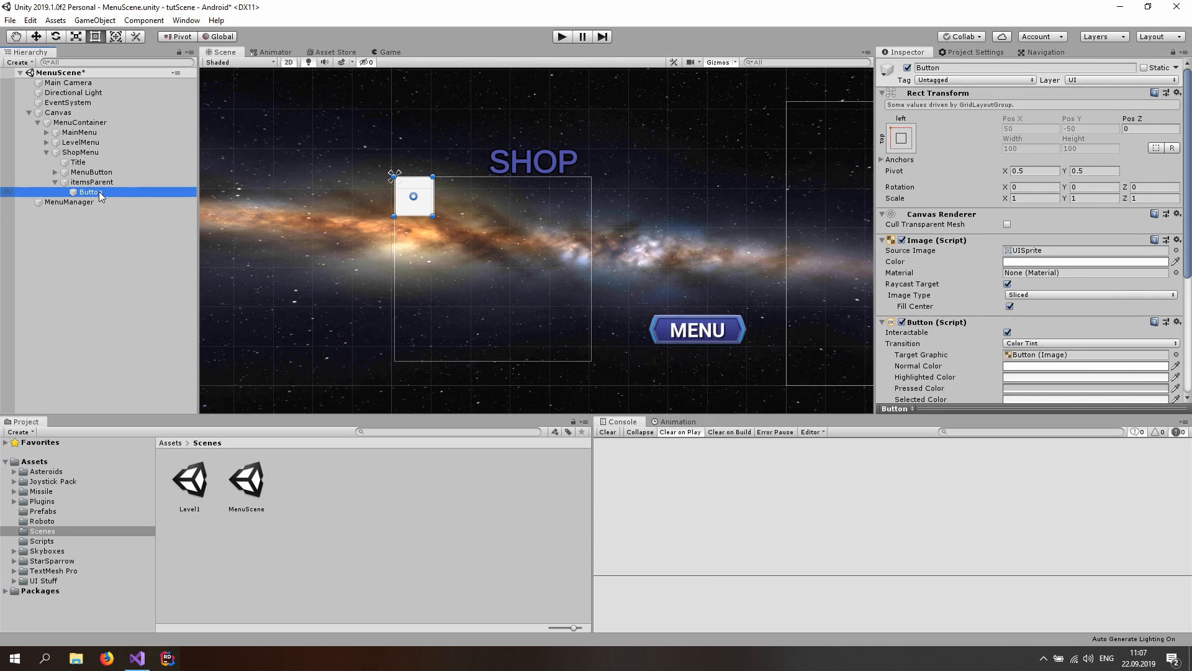
pyautogui.hotkey('ctrl', 'd')
pyautogui.hotkey('ctrl', 'd')
pyautogui.hotkey('ctrl', 'd')
pyautogui.hotkey('ctrl', 'd')
pyautogui.hotkey('ctrl', 'd')
pyautogui.hotkey('ctrl', 'd')
pyautogui.hotkey('ctrl', 'd')
pyautogui.hotkey('ctrl', 'd')
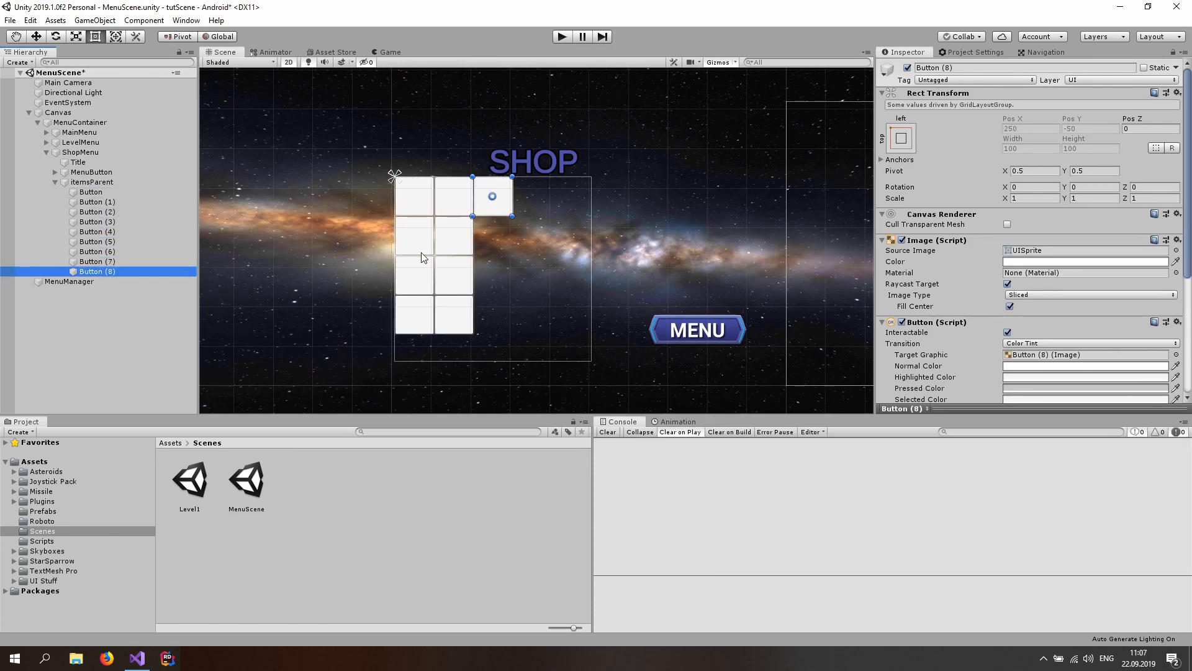
# Step: Set the cell size of itemsParent's Grid Layout Group to 130 by 130
pyautogui.click(124, 184)
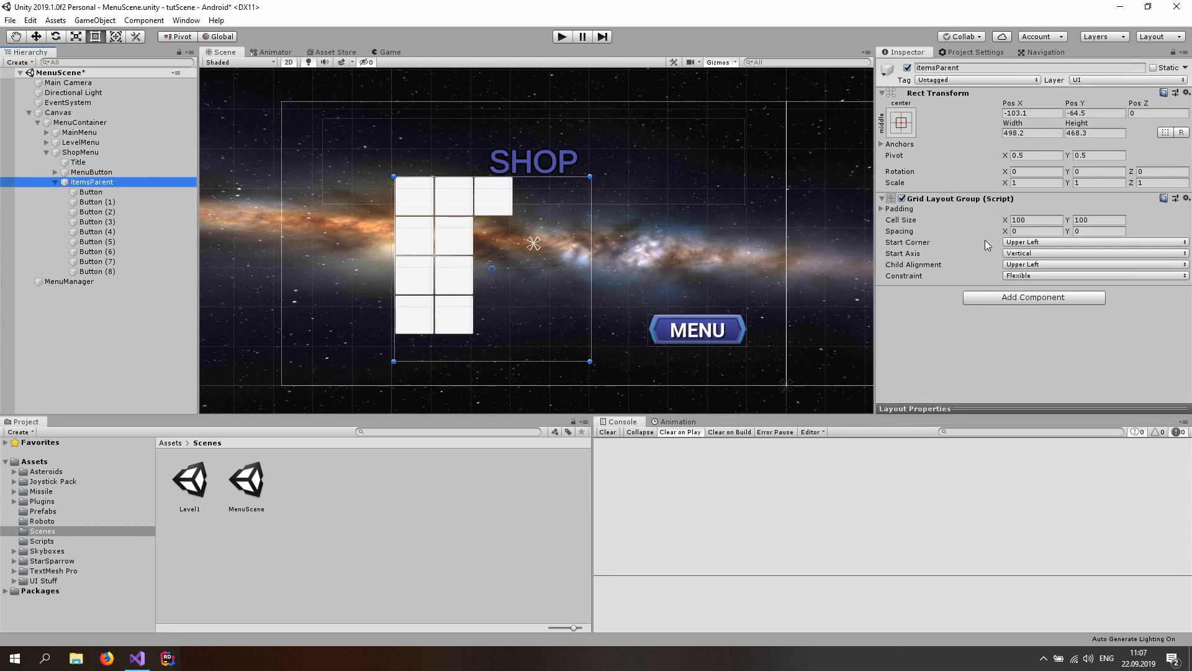
pyautogui.click(1037, 220)
pyautogui.write('130')
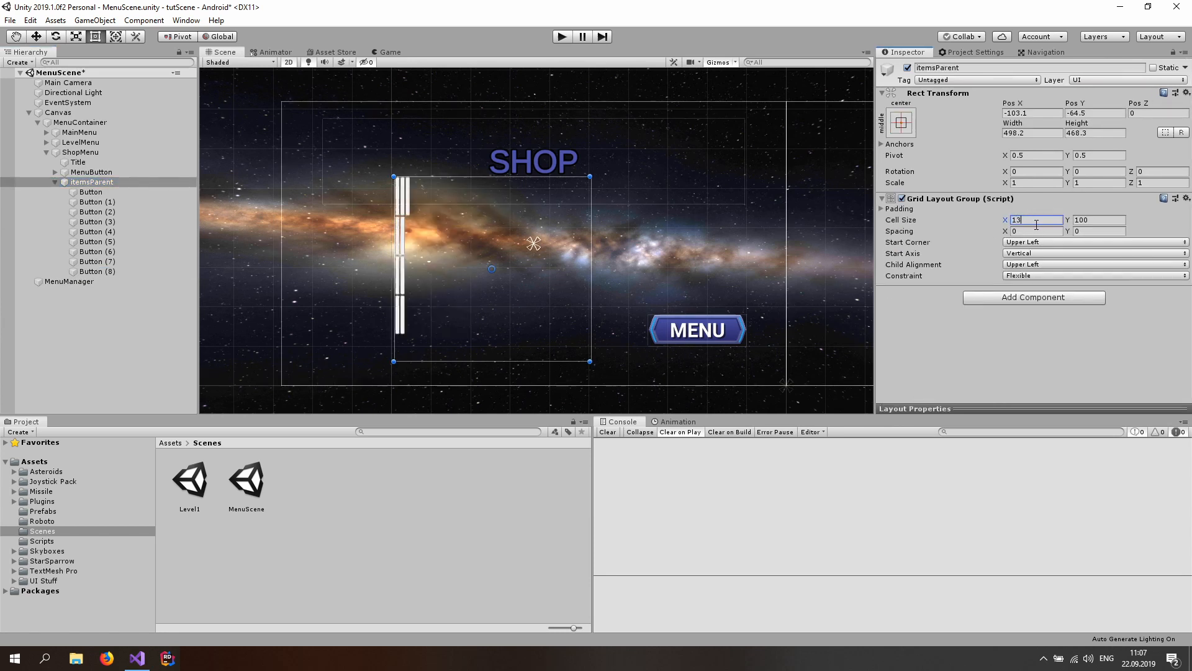
pyautogui.click(1089, 220)
pyautogui.write('130')
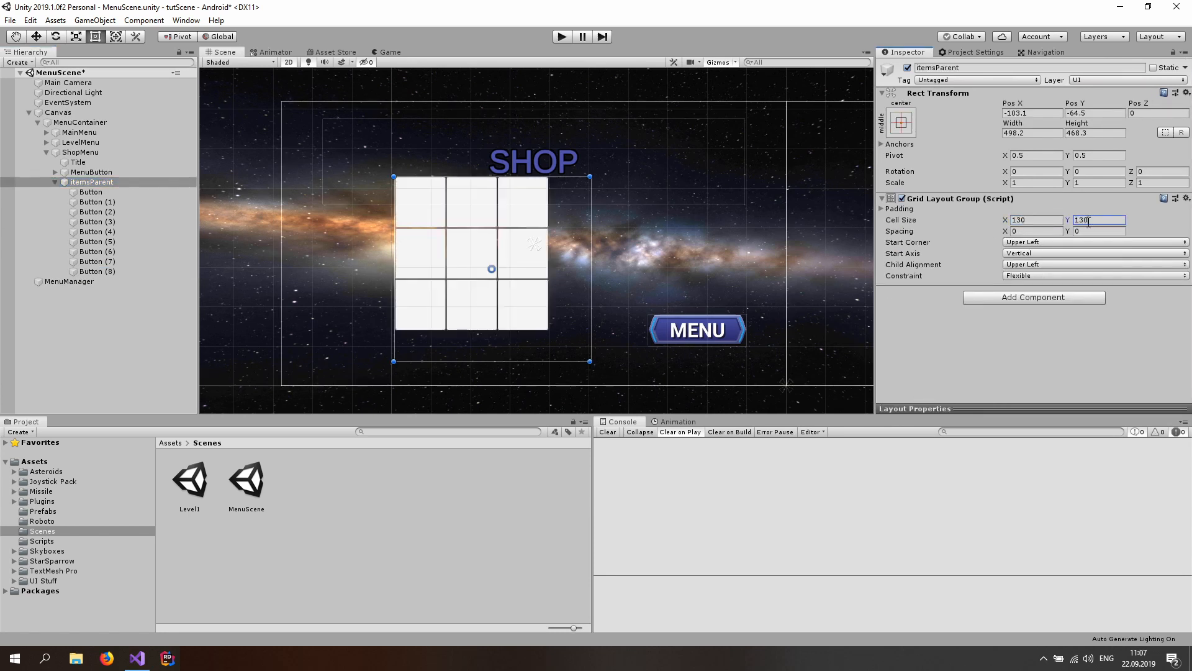
# Step: Set the grid spacing of itemsParent to 10 in both X and Y
pyautogui.click(1037, 231)
pyautogui.write('10')
pyautogui.click(1083, 231)
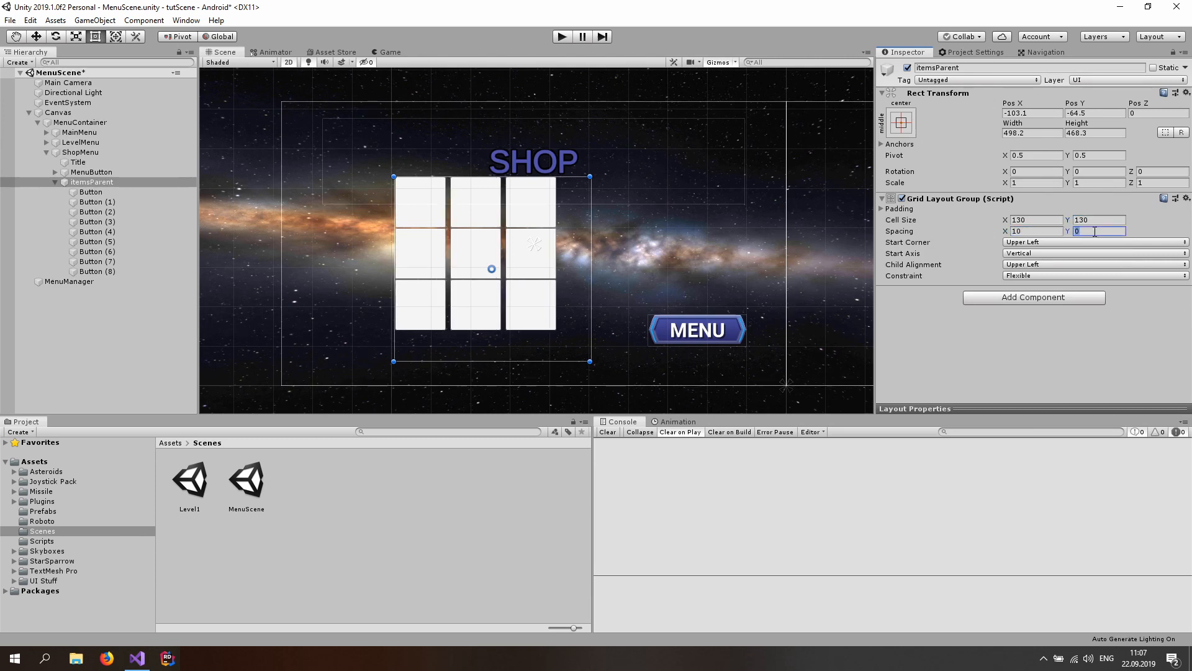
pyautogui.write('10')
# Step: Move itemsParent with the Move tool to the left side of the shop screen, at about X -306, Y -63
pyautogui.click(36, 36)
pyautogui.moveTo(499, 262); pyautogui.dragTo(416, 263)
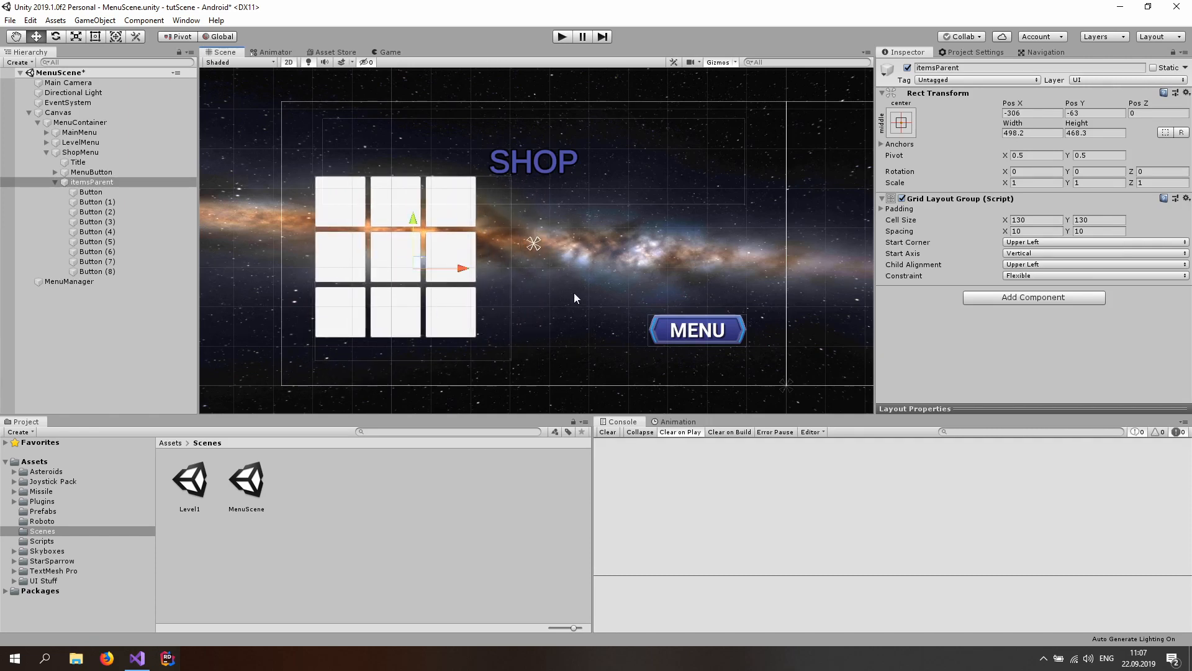
pyautogui.click(601, 254)
pyautogui.scroll(-2, 599, 258)
pyautogui.moveTo(597, 262); pyautogui.dragTo(568, 269, button='middle')
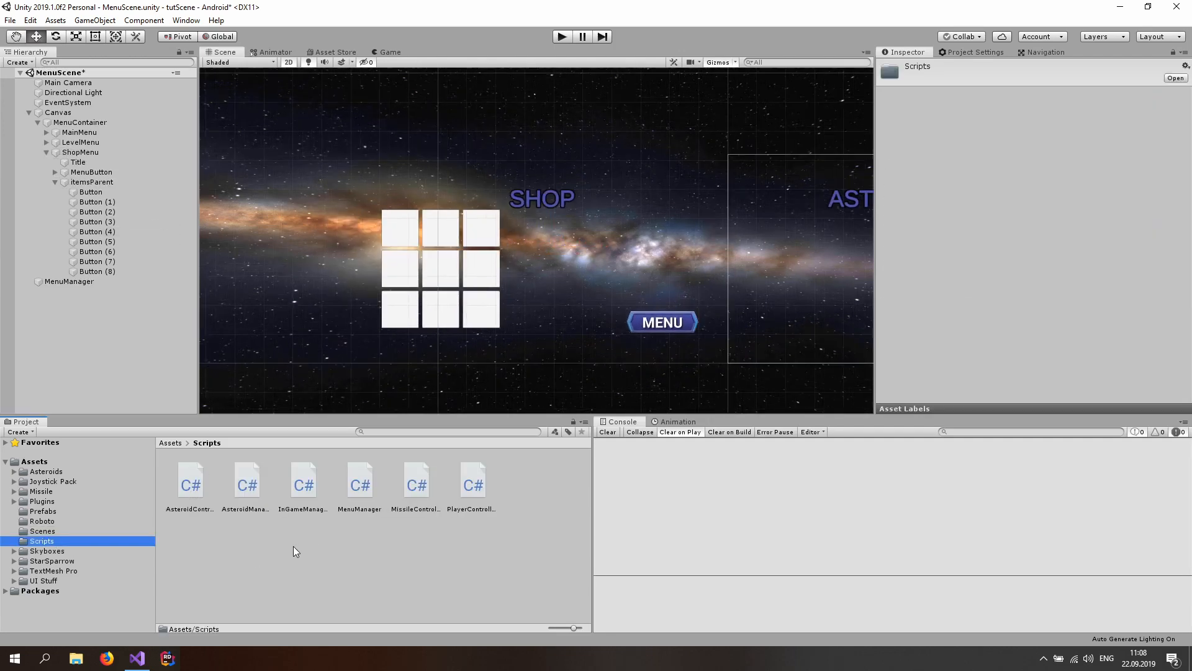
# Step: Create a C# script named GameManager in the Scripts folder
pyautogui.rightClick(293, 545)
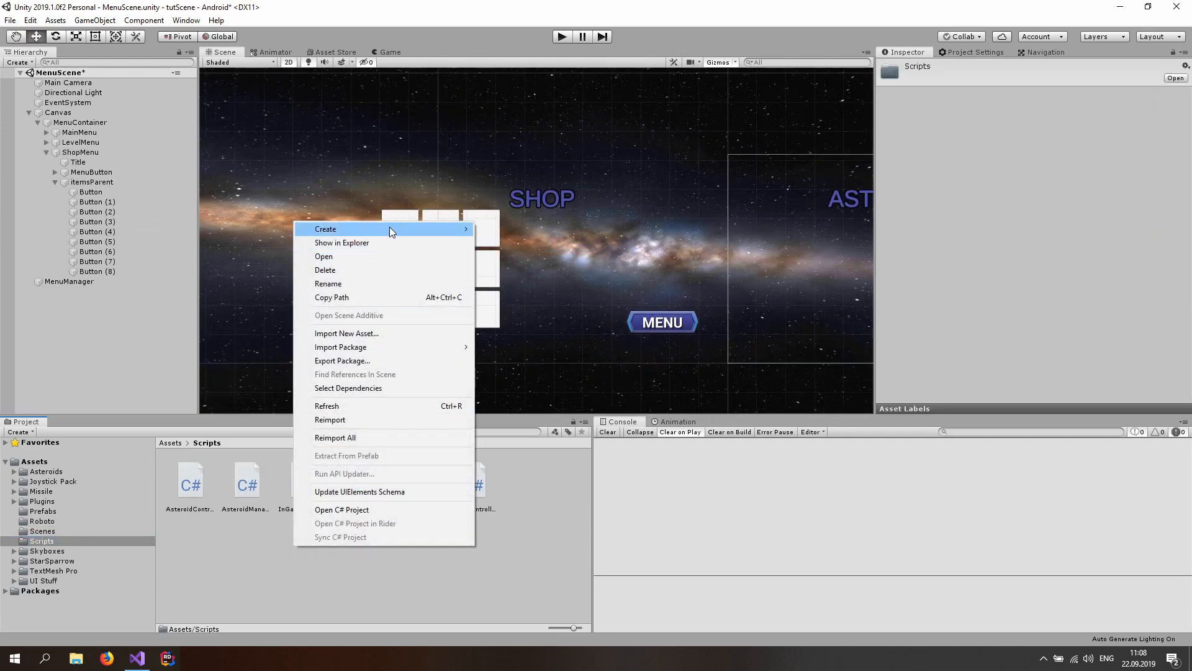
pyautogui.moveTo(389, 226)
pyautogui.click(575, 205)
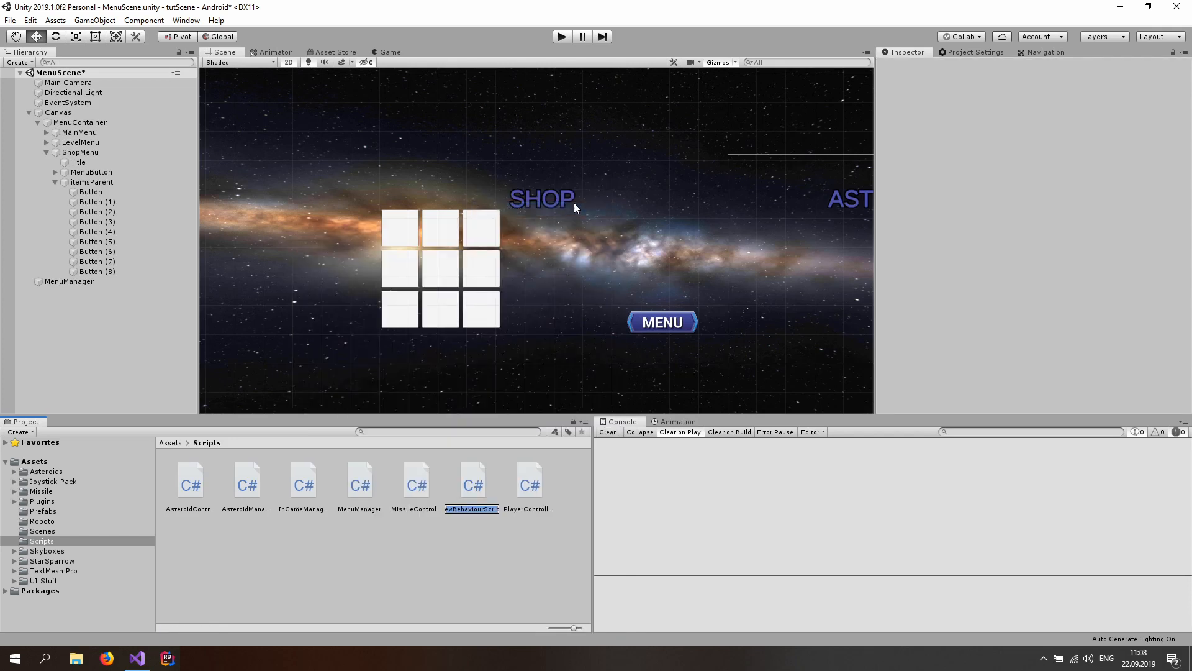
pyautogui.write('GameManager')
pyautogui.press('Return')
# Step: Create an empty scene object named GameManager and attach the GameManager script to it
pyautogui.rightClick(80, 326)
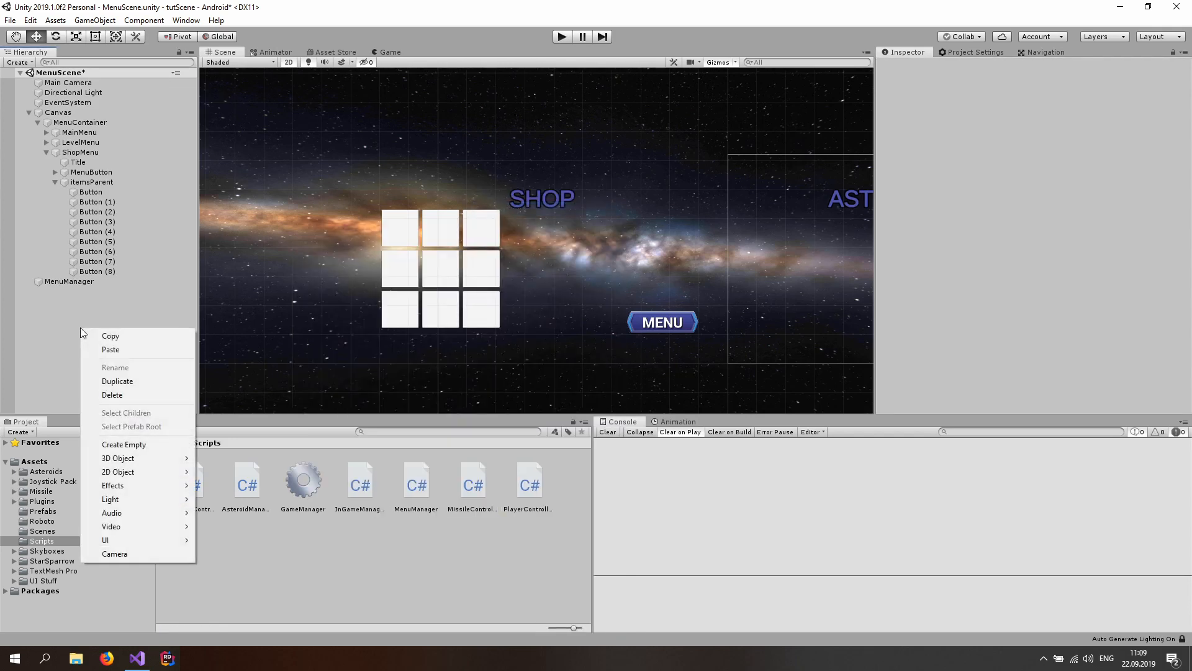
pyautogui.click(142, 446)
pyautogui.rightClick(83, 294)
pyautogui.click(118, 334)
pyautogui.moveTo(303, 481); pyautogui.dragTo(97, 293)
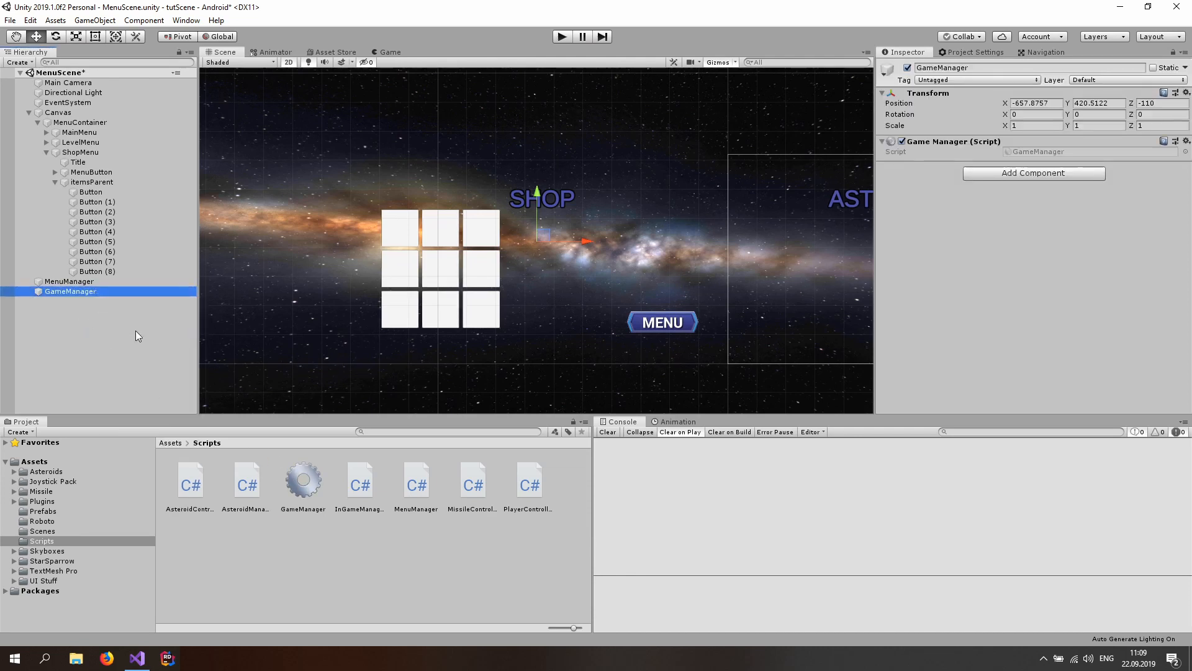
# Step: Open the GameManager script in Visual Studio and declare "public static GameManager Instance;" at the start of the class
pyautogui.doubleClick(301, 480)
pyautogui.click(167, 195)
pyautogui.press('Return')
pyautogui.press('Return')
pyautogui.press('Return')
pyautogui.press('Up')
pyautogui.press('Up')
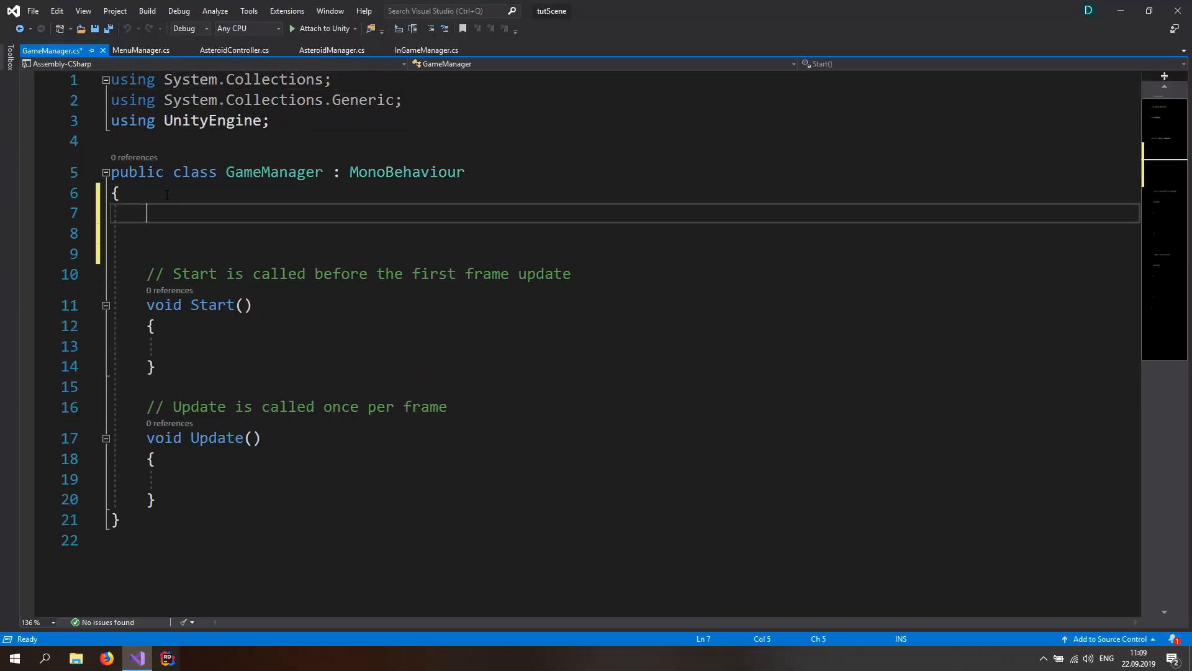
pyautogui.press('Return')
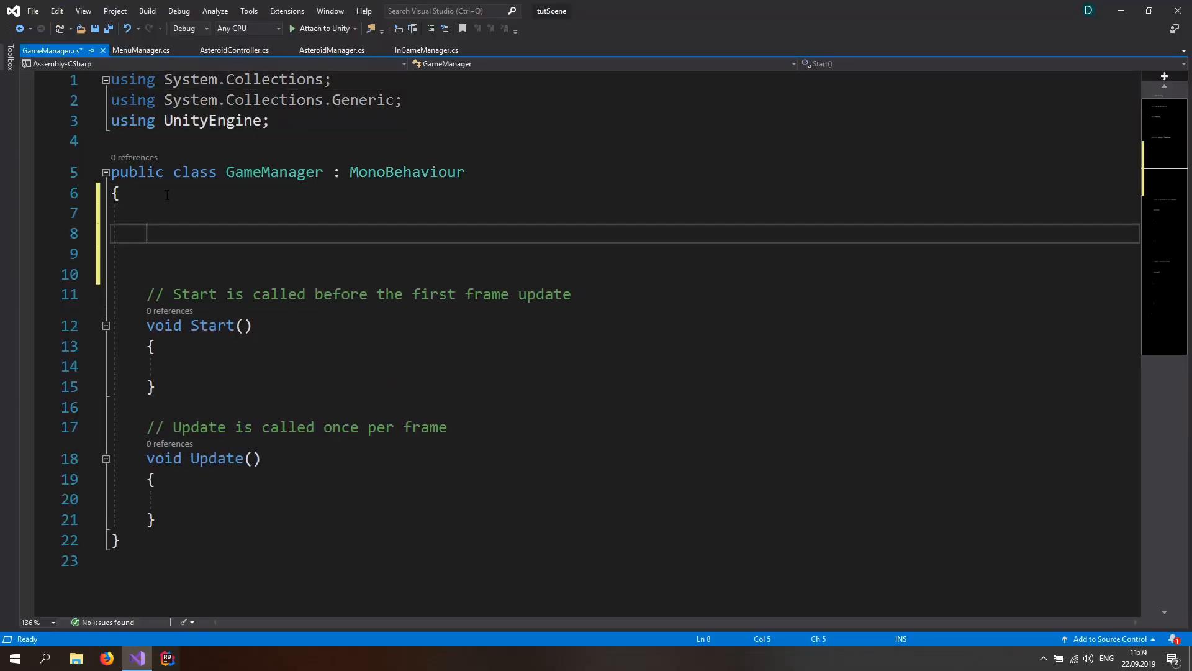
pyautogui.write('public ')
pyautogui.write('static GameM')
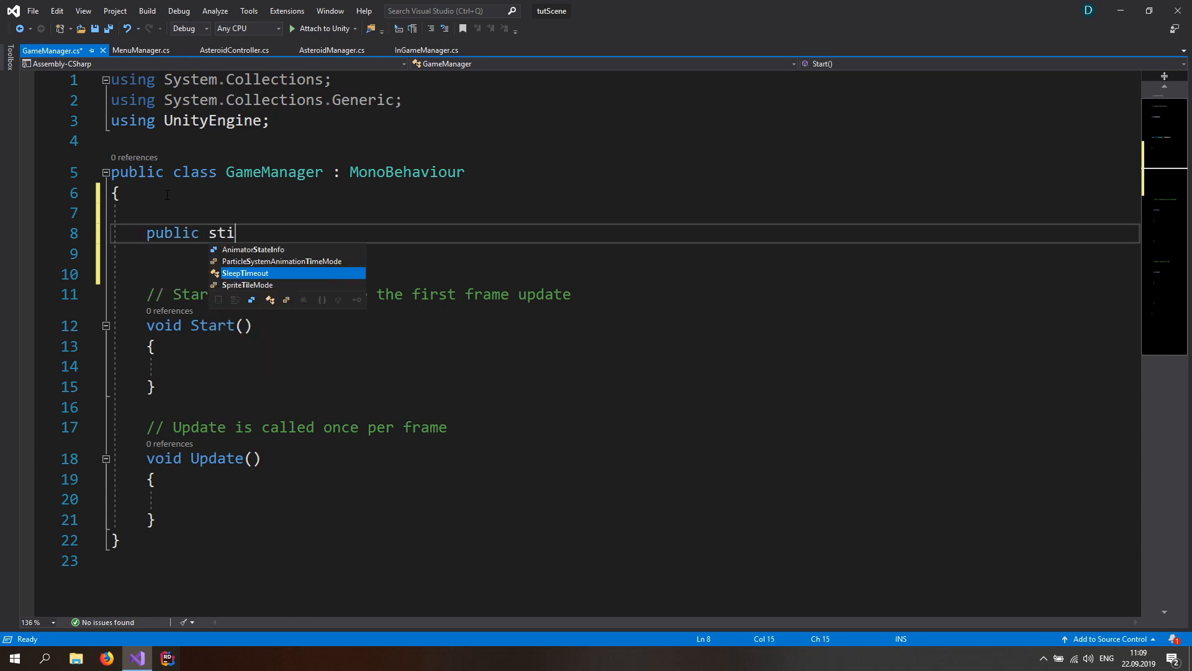
pyautogui.write('anager I')
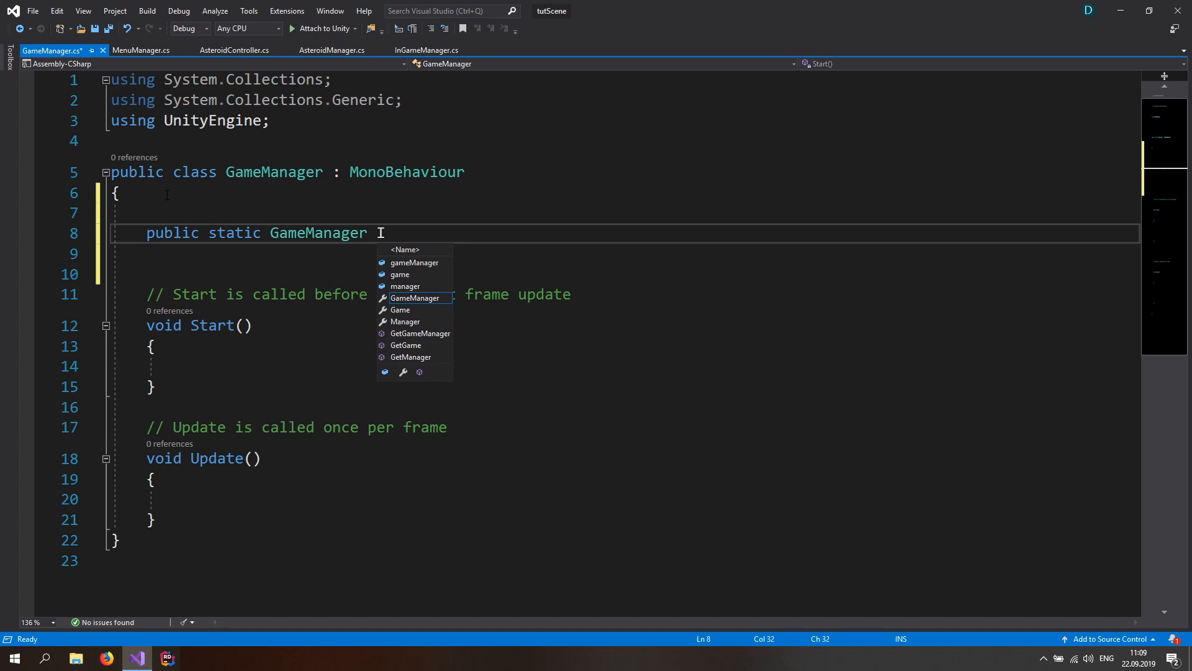
pyautogui.write('nstance;')
pyautogui.press('Return')
# Step: Add a private Awake method that assigns this to Instance if Instance is null, and save the script
pyautogui.press('Down')
pyautogui.write('awa')
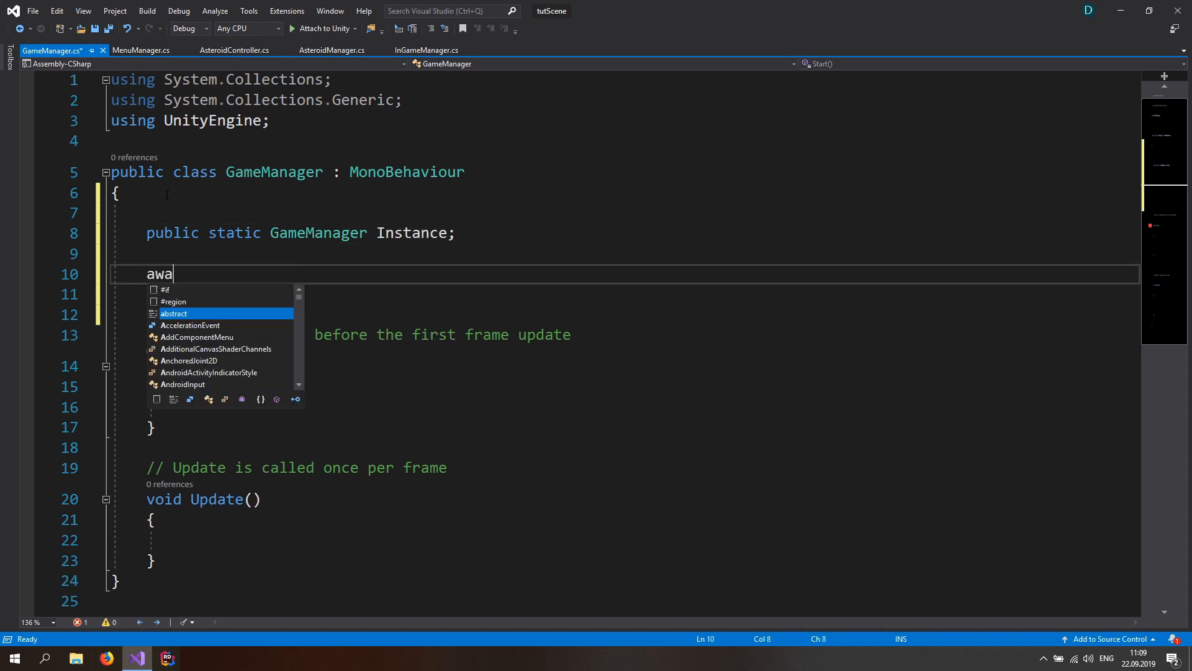
pyautogui.press('Tab')
pyautogui.write('if(Instance == n')
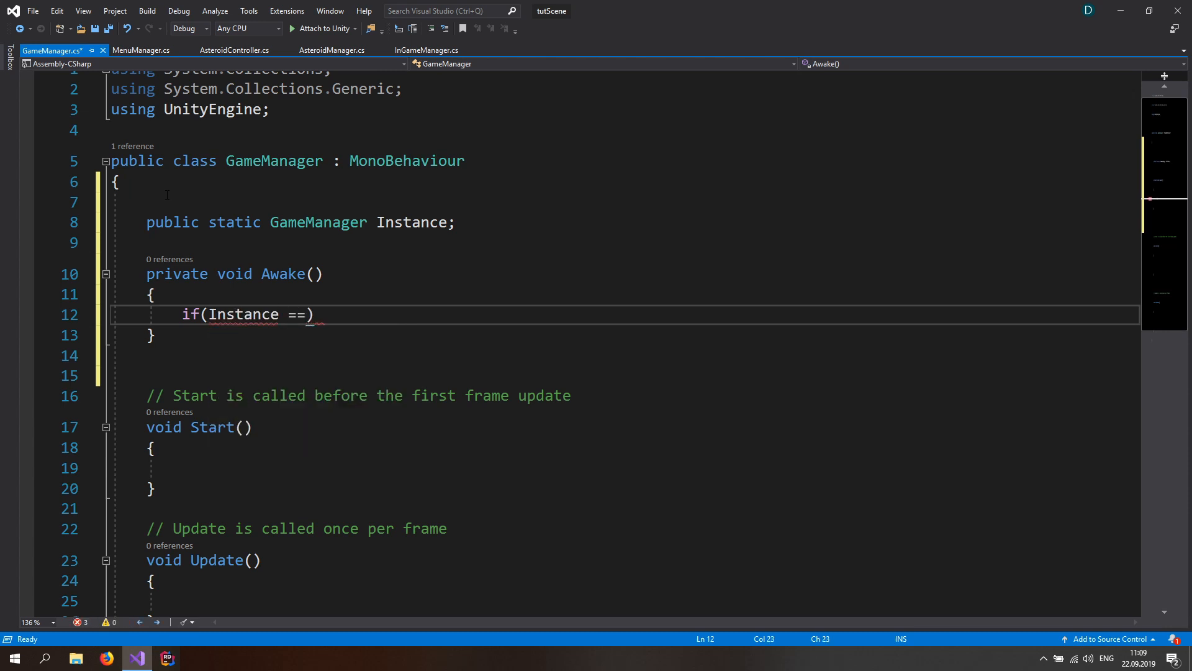
pyautogui.write('ull) {')
pyautogui.press('Return')
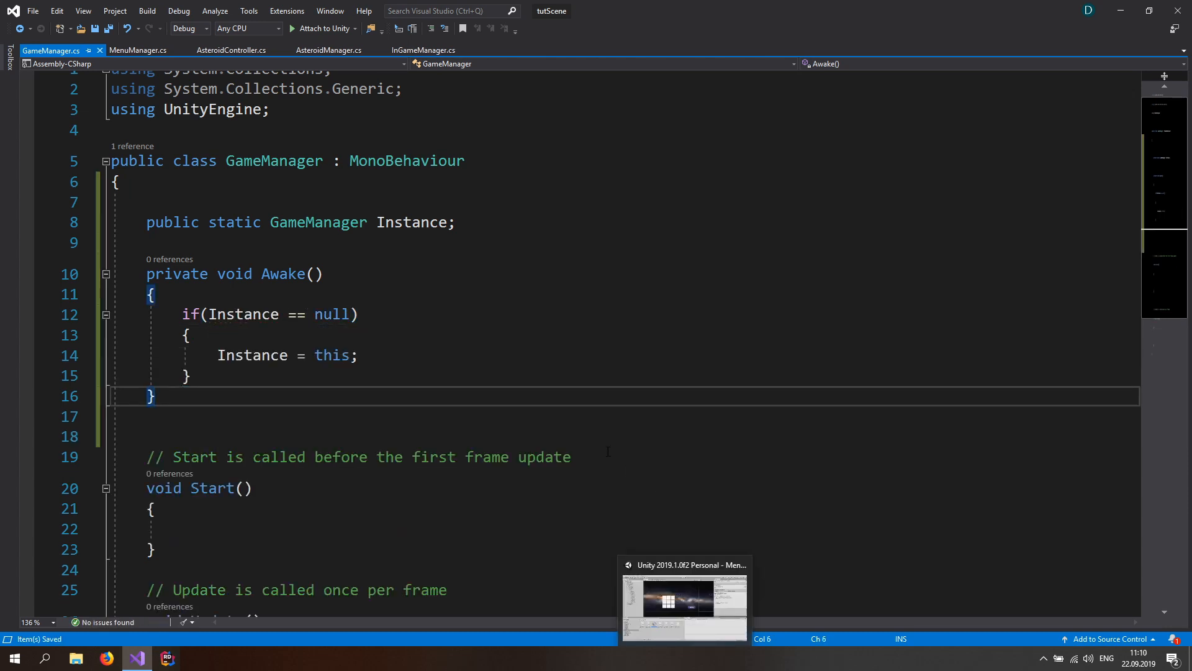
# Step: Switch to Unity, open the Prefabs folder inside StarSparrow and select all the StarSparrow ship prefabs
pyautogui.click(682, 622)
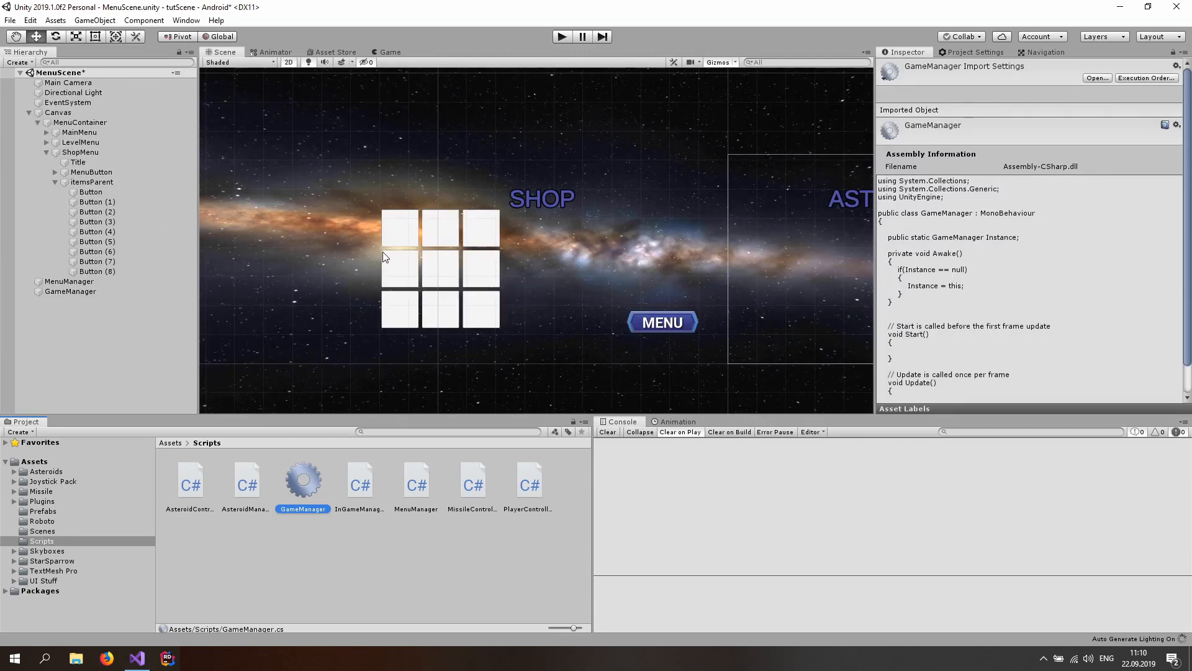
pyautogui.scroll(2, 318, 259)
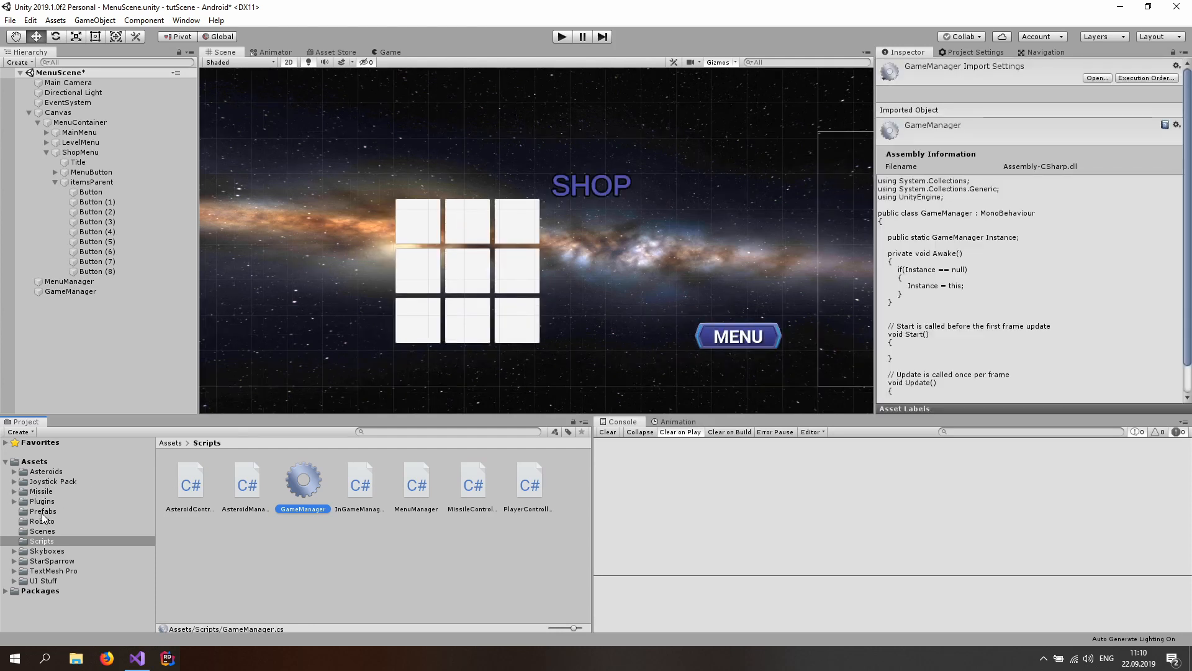
pyautogui.click(53, 561)
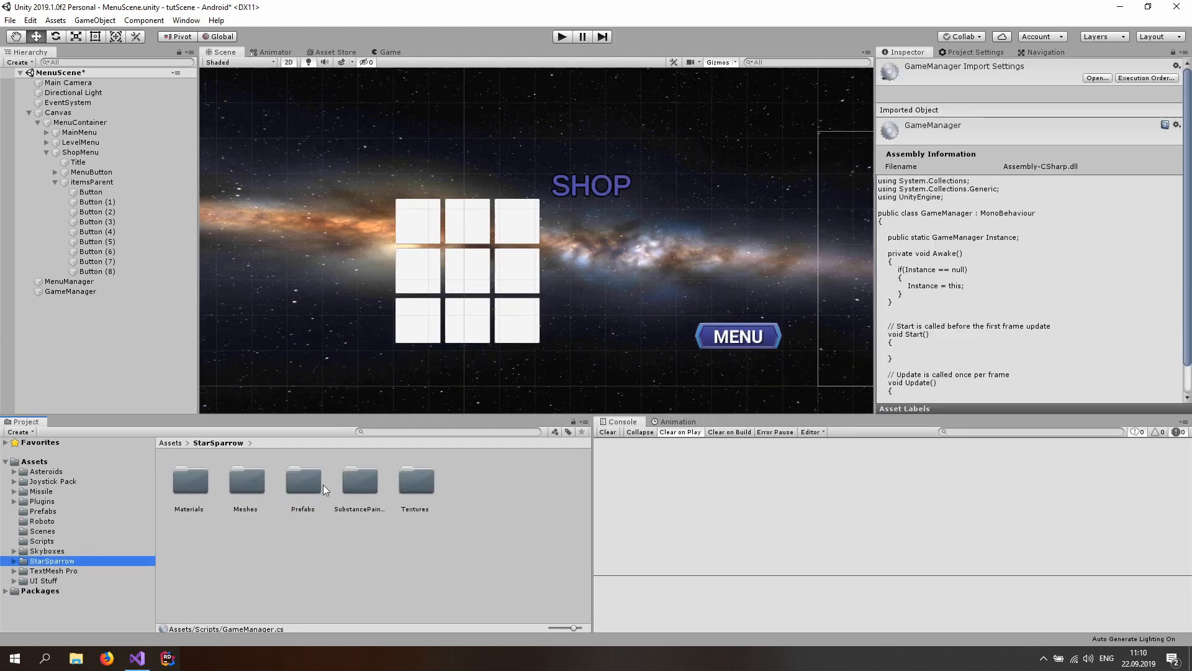
pyautogui.doubleClick(304, 483)
pyautogui.click(317, 495)
pyautogui.keyDown('shift'); pyautogui.click(177, 597); pyautogui.keyUp('shift')
pyautogui.scroll(1, 371, 580)
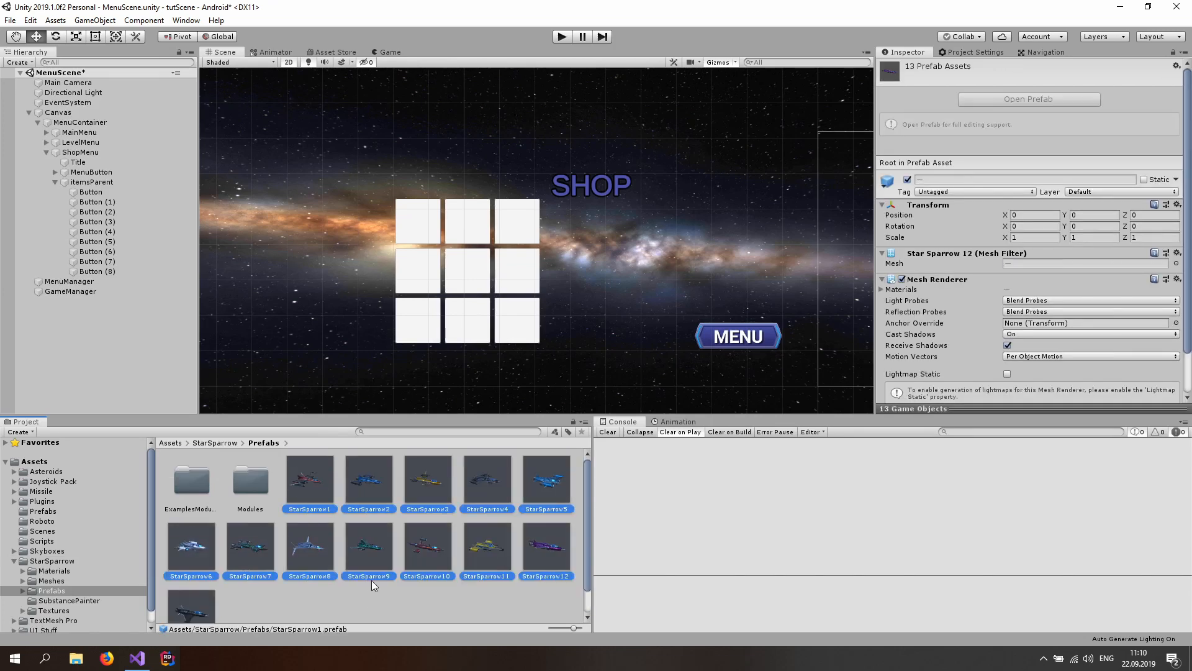
# Step: Examine the individual StarSparrow ship prefabs available as shop items
pyautogui.click(510, 593)
pyautogui.click(493, 546)
pyautogui.click(426, 547)
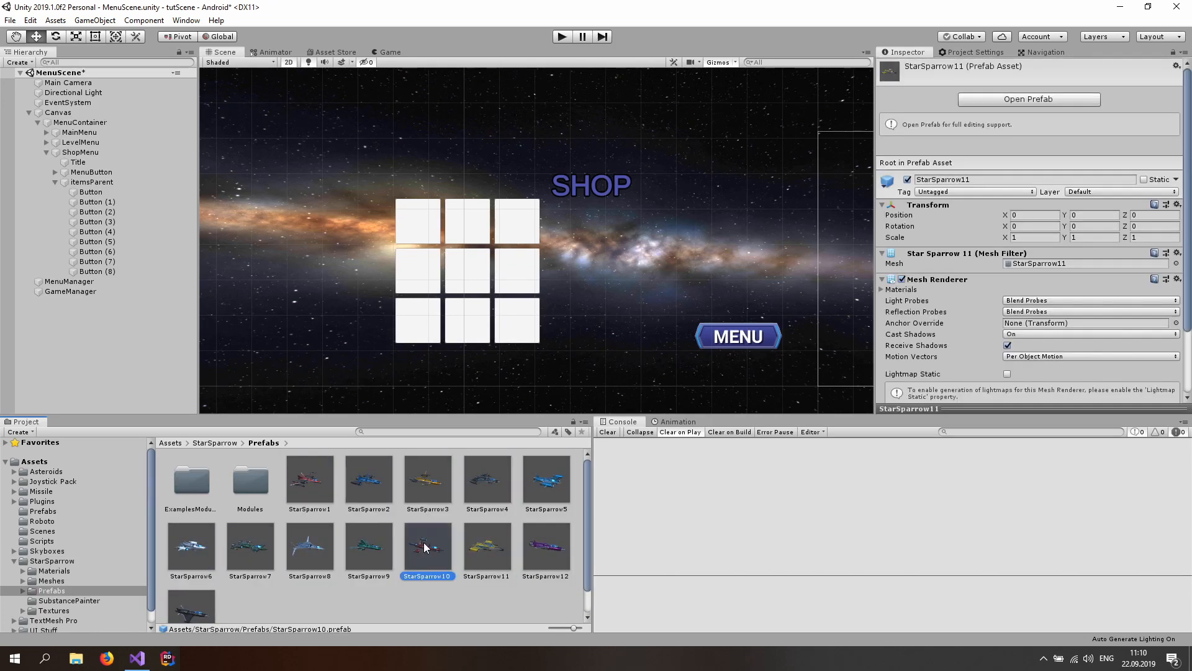
pyautogui.click(365, 546)
pyautogui.click(370, 490)
pyautogui.click(321, 473)
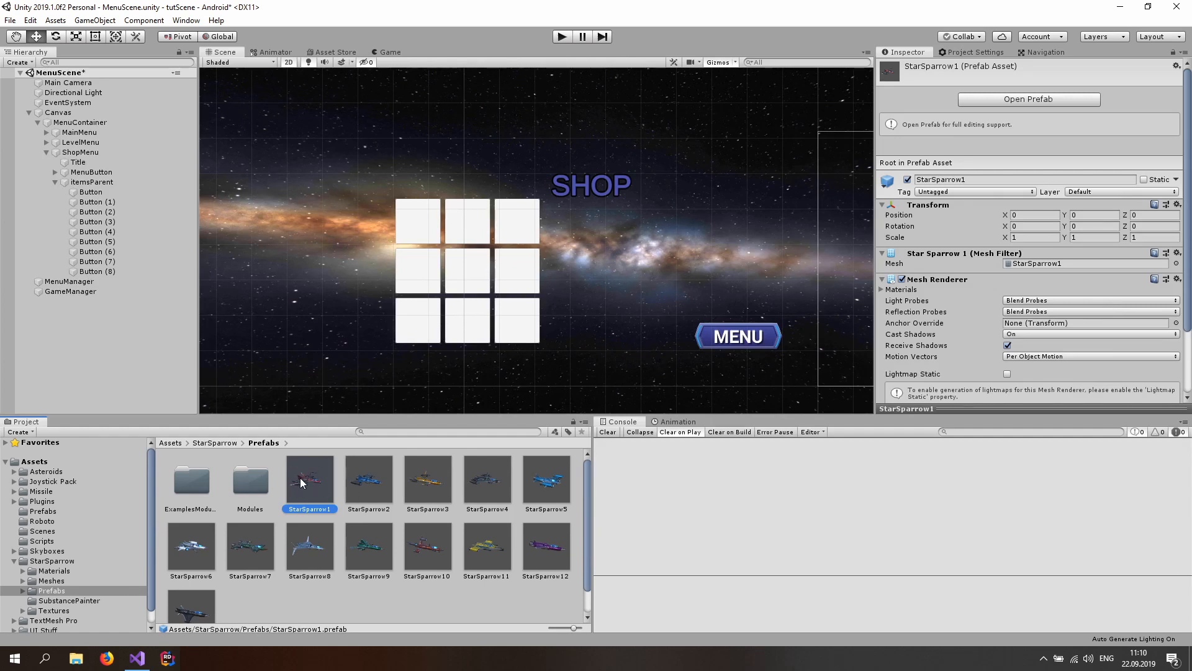
pyautogui.click(313, 540)
pyautogui.click(385, 559)
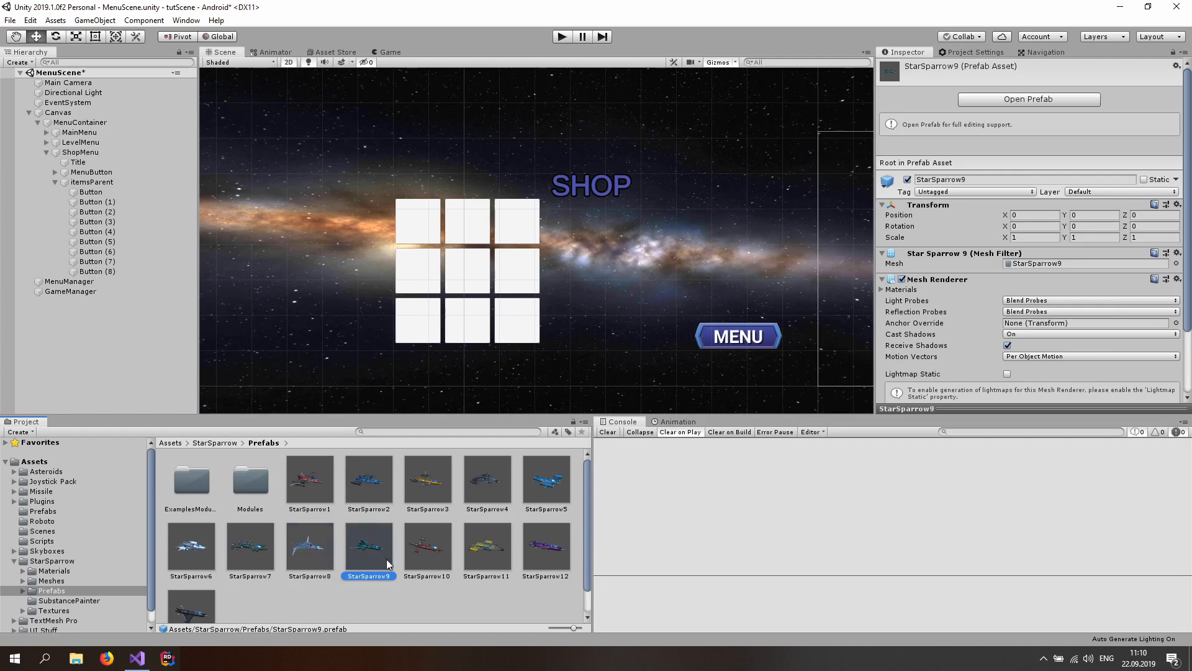
pyautogui.click(422, 603)
pyautogui.click(433, 552)
pyautogui.click(320, 545)
pyautogui.click(308, 493)
pyautogui.click(351, 482)
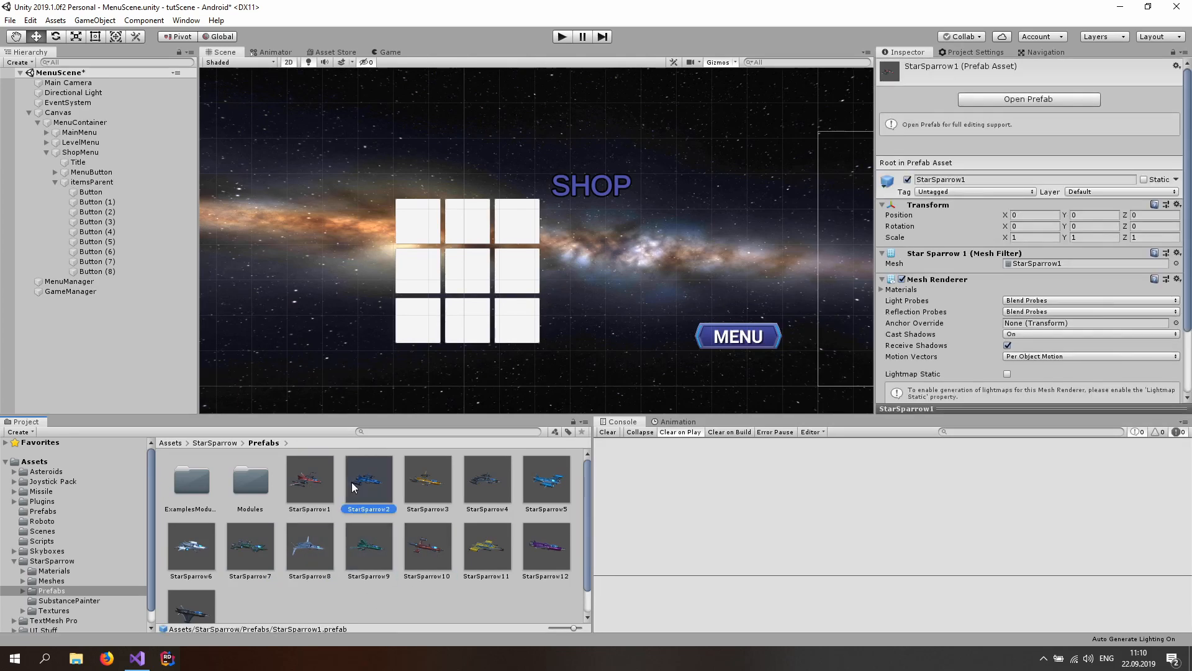
pyautogui.click(424, 481)
pyautogui.click(483, 483)
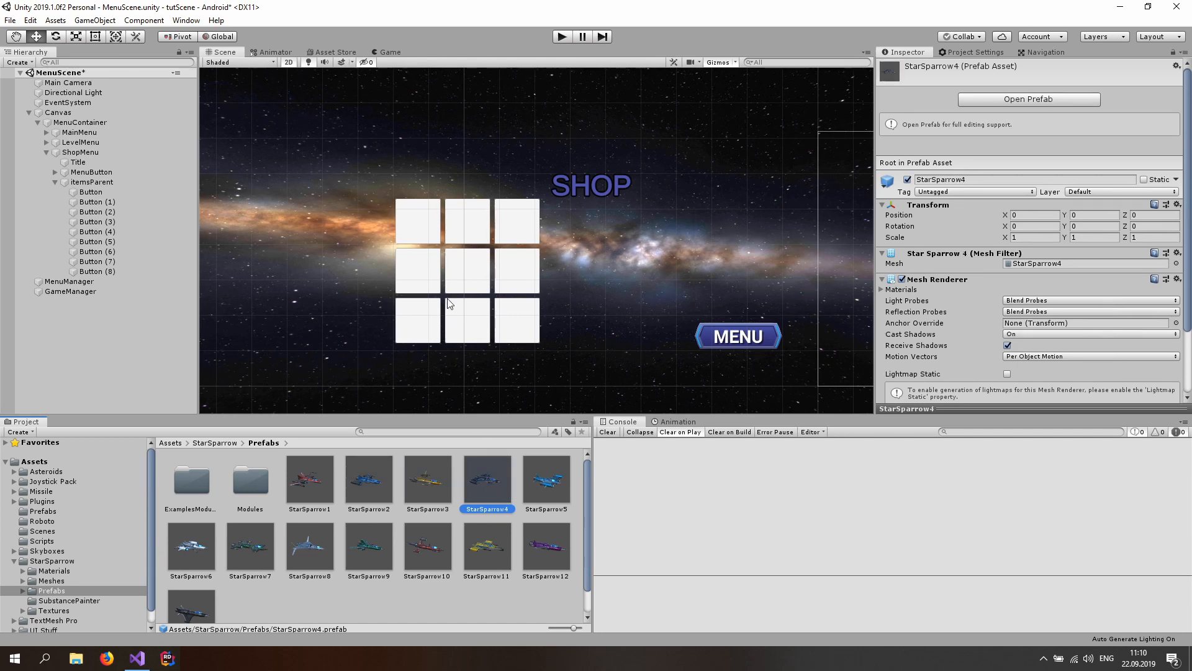
pyautogui.click(323, 479)
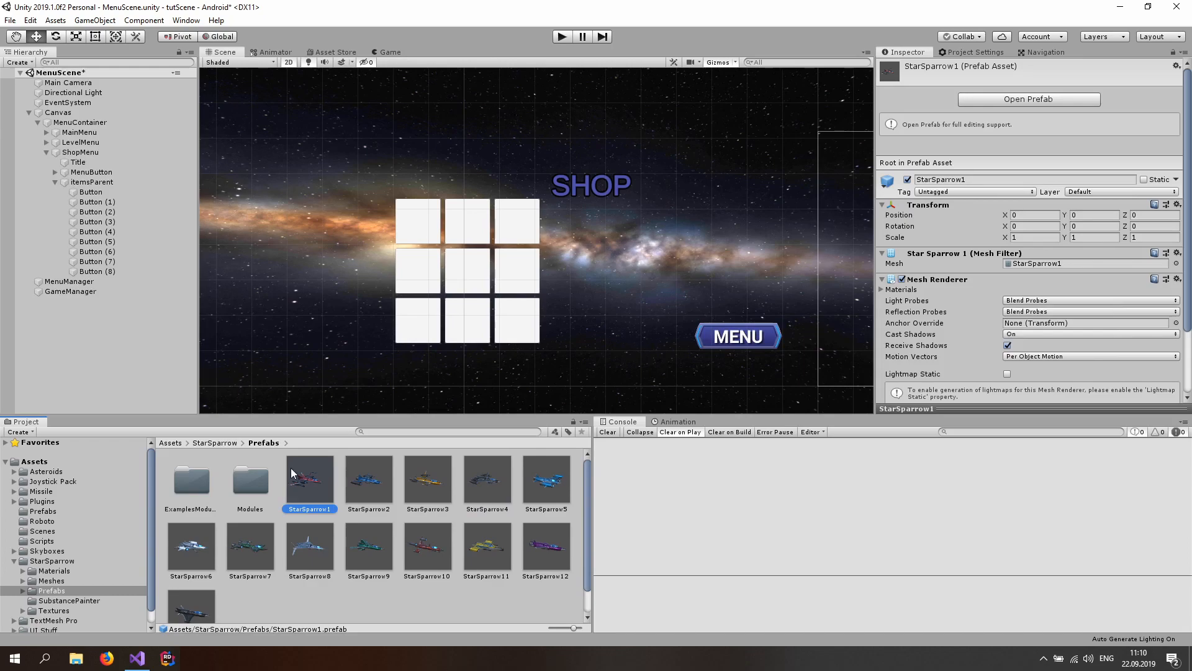
# Step: Switch to Visual Studio and declare "public GameObject[] spaceshipPrefabs;" at the start of the GameManager class
pyautogui.click(138, 658)
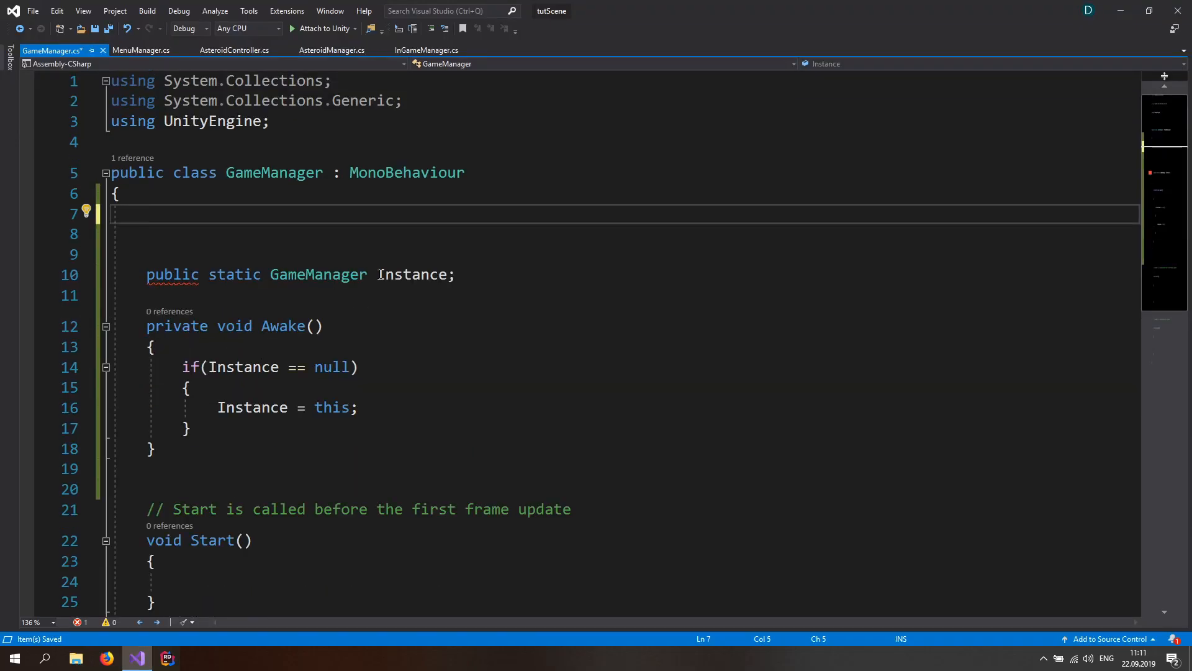
pyautogui.write('public Game')
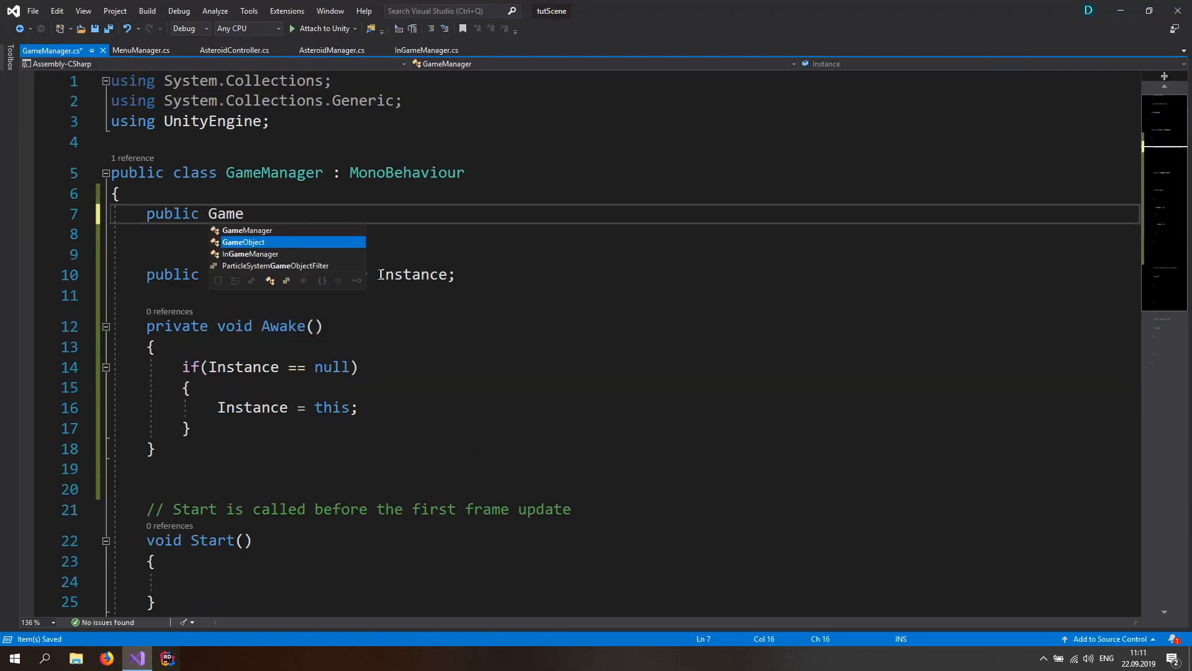
pyautogui.write('Object[] ')
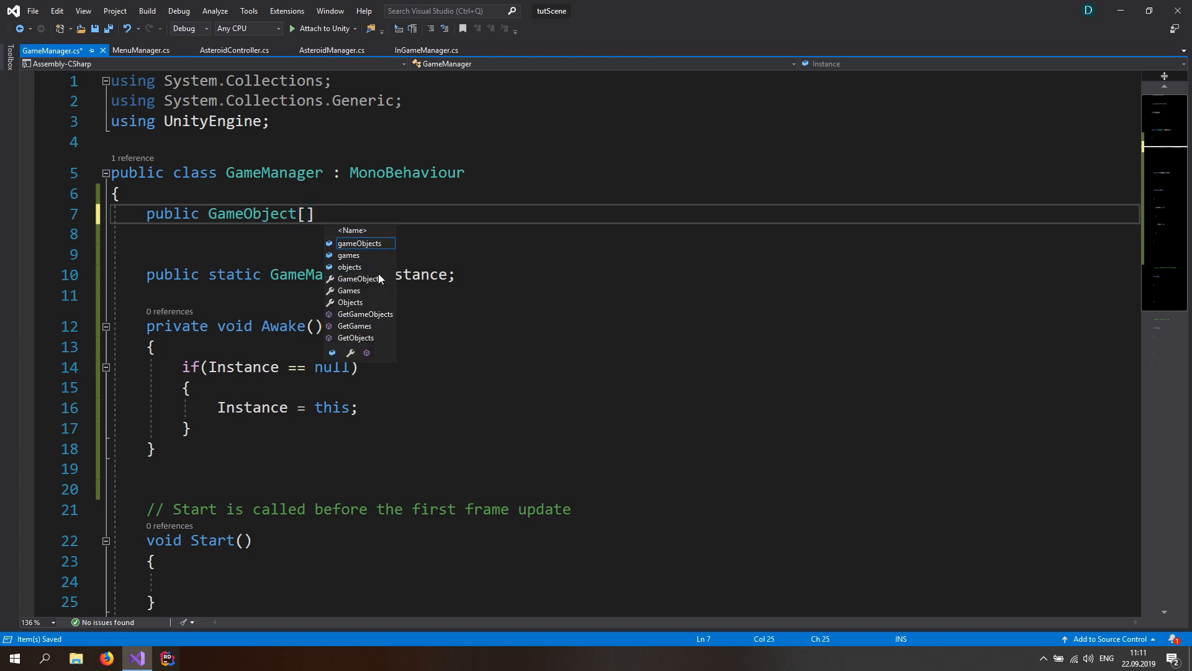
pyautogui.write('spaceshipPrefabs;')
pyautogui.press('Return')
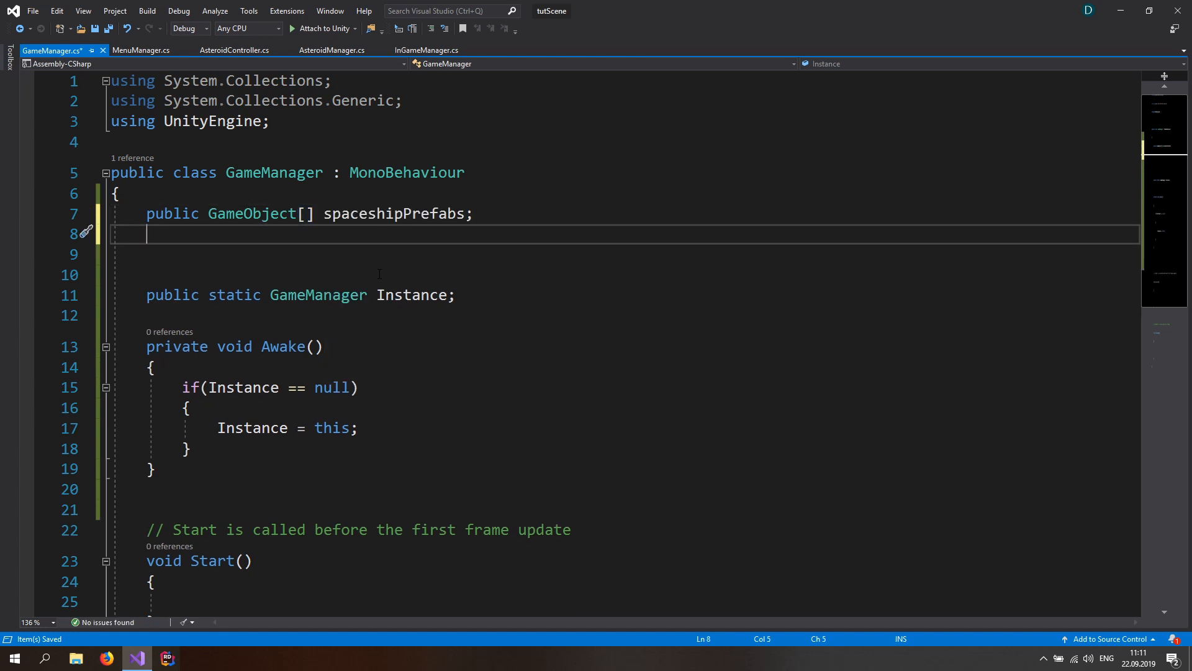
# Step: Declare "public Texture2D[] spaceshipTextures;" below the spaceshipPrefabs array and save the script
pyautogui.write('public T')
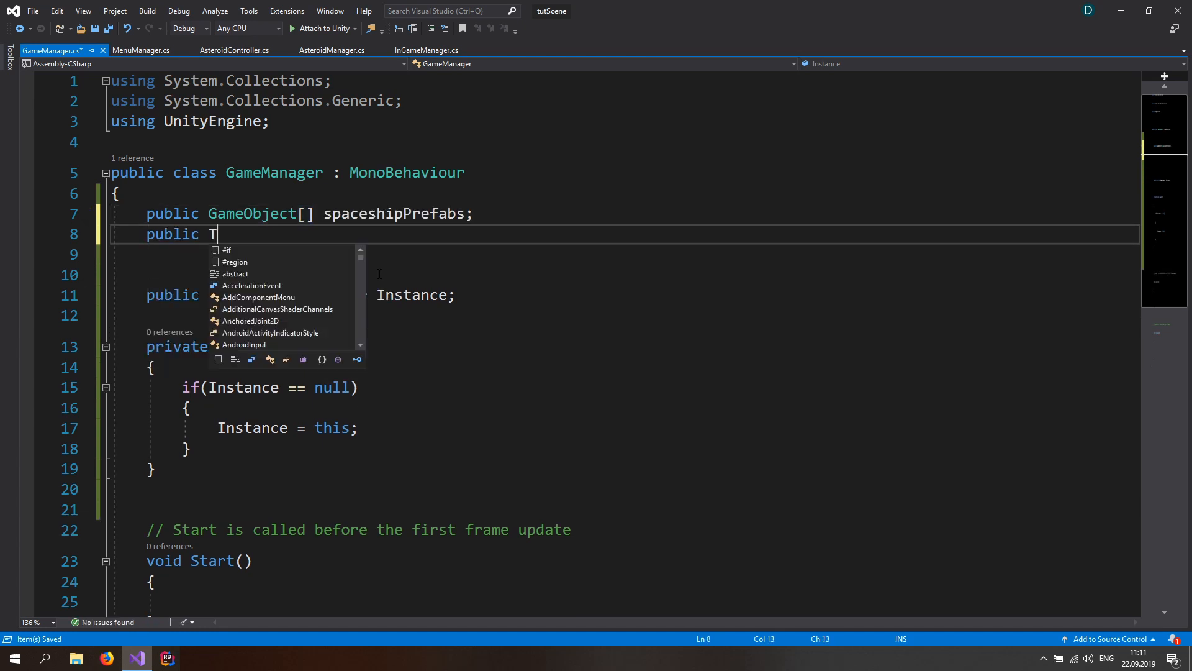
pyautogui.write('exture2D[]')
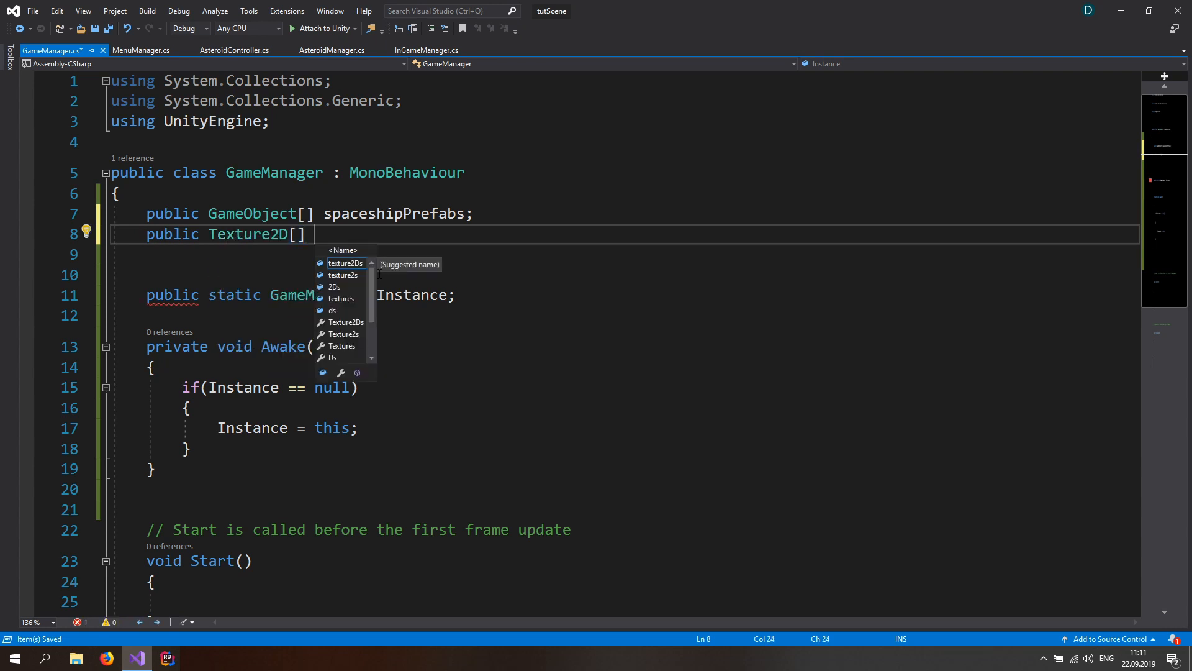
pyautogui.write('spaceshipTextures;')
pyautogui.hotkey('ctrl', 's')
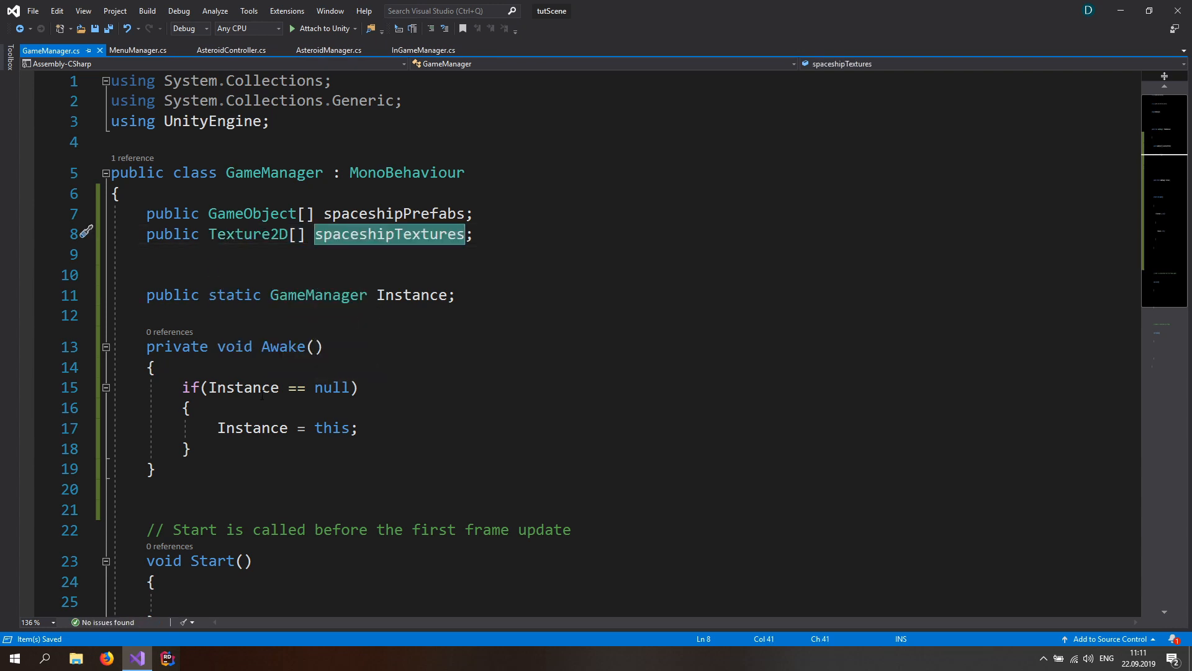
# Step: In Awake, below the Instance check, initialize the texture array with "spaceshipTextures = new Texture2D[spaceshipPrefabs.Length];"
pyautogui.scroll(-2, 262, 392)
pyautogui.click(254, 335)
pyautogui.press('Return')
pyautogui.press('Return')
pyautogui.press('Up')
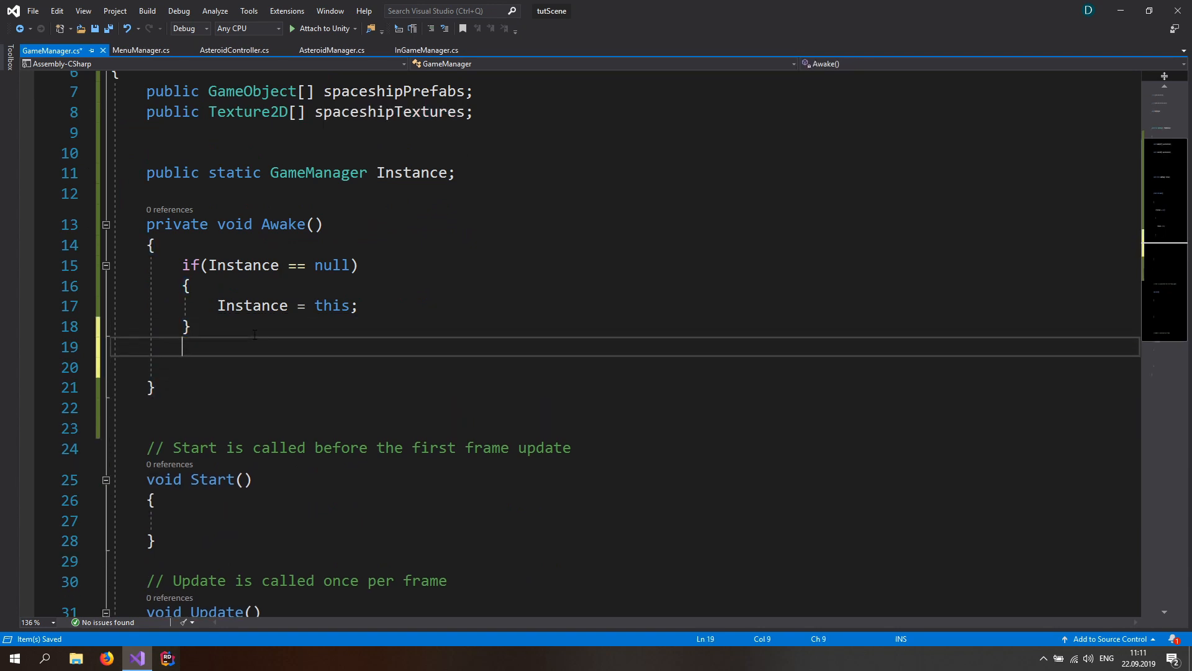
pyautogui.press('Return')
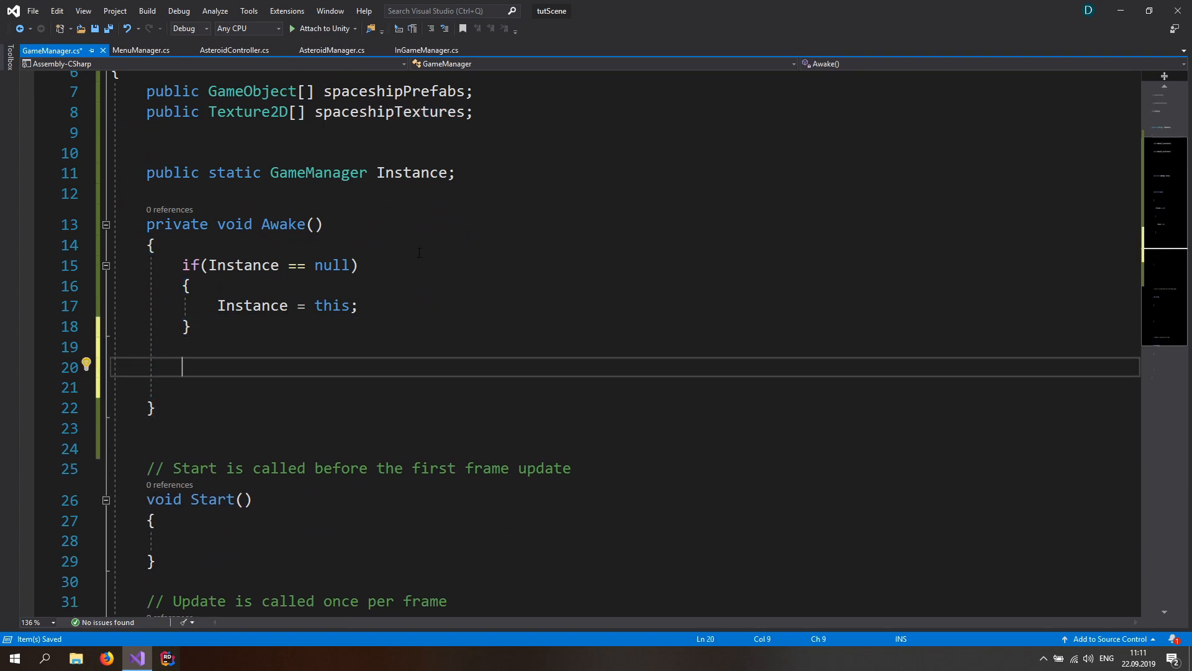
pyautogui.write('spaceshipTextures = new Texture2D[')
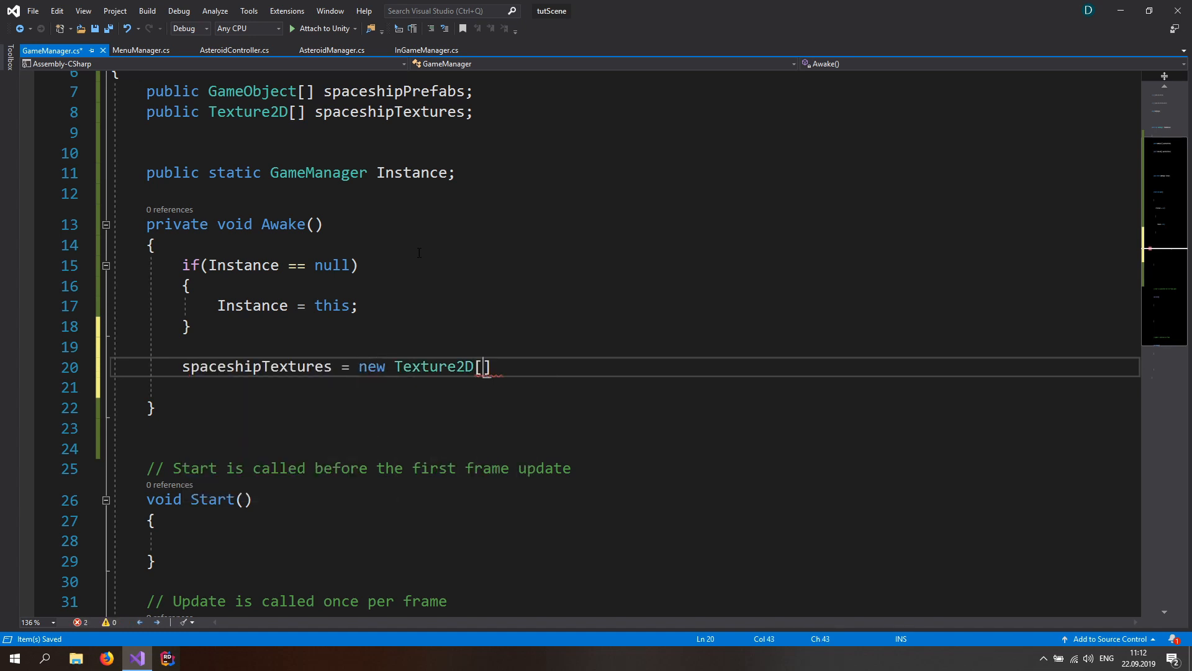
pyautogui.write('space')
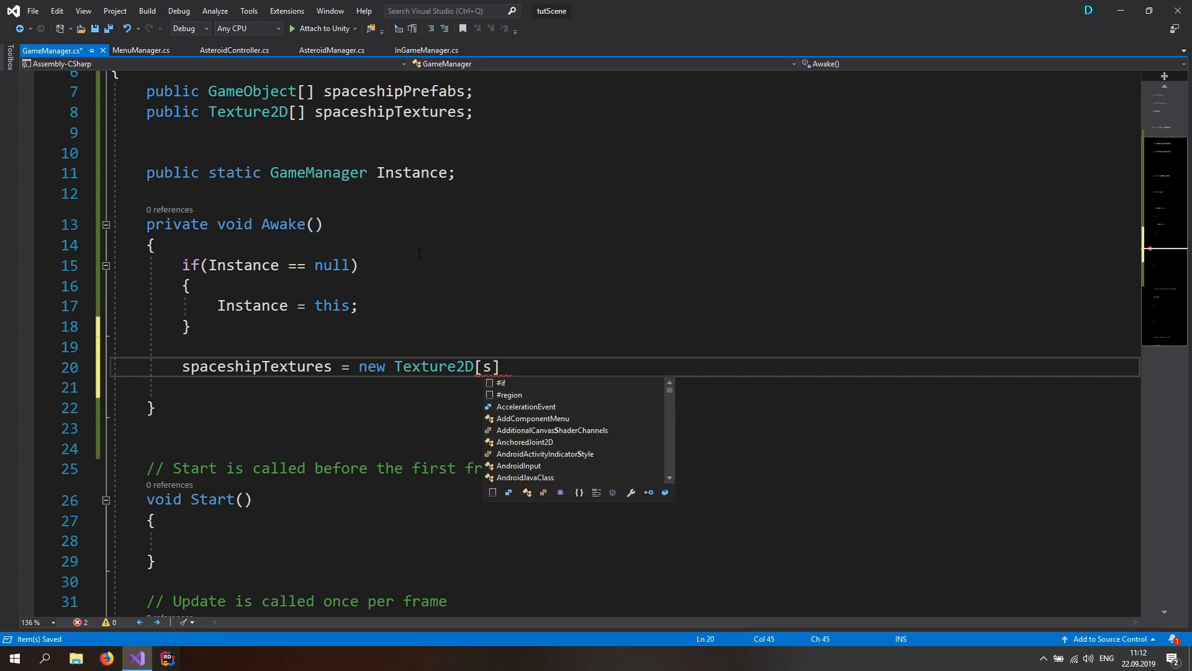
pyautogui.press('Down')
pyautogui.press('Down')
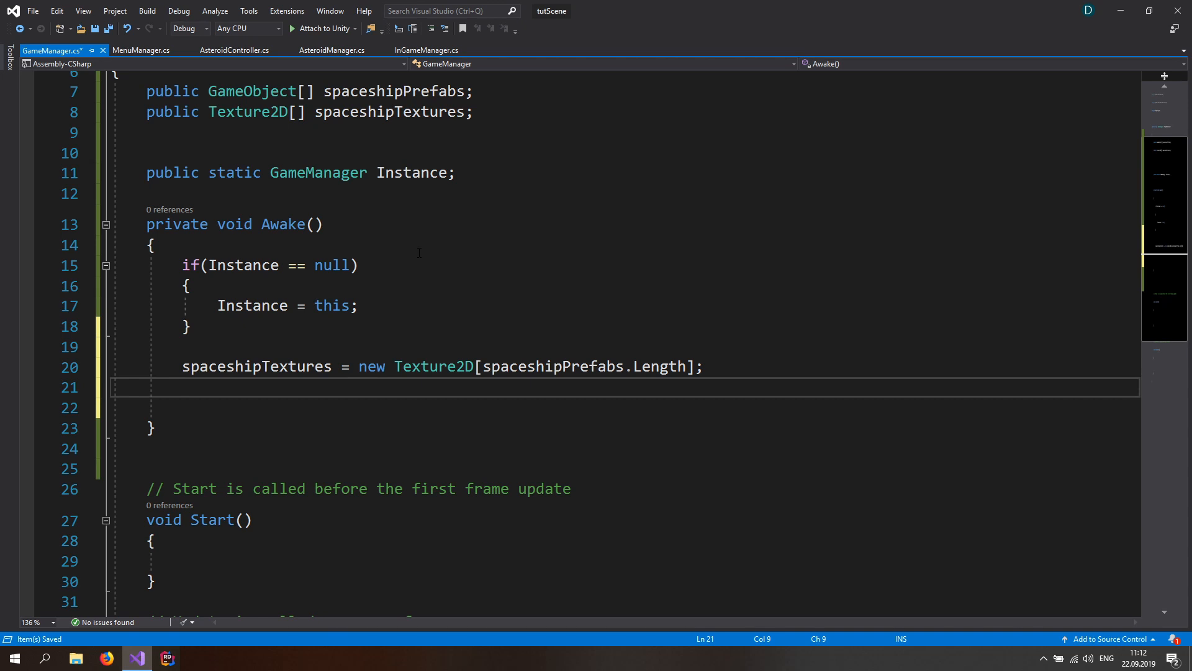
pyautogui.doubleClick(422, 92)
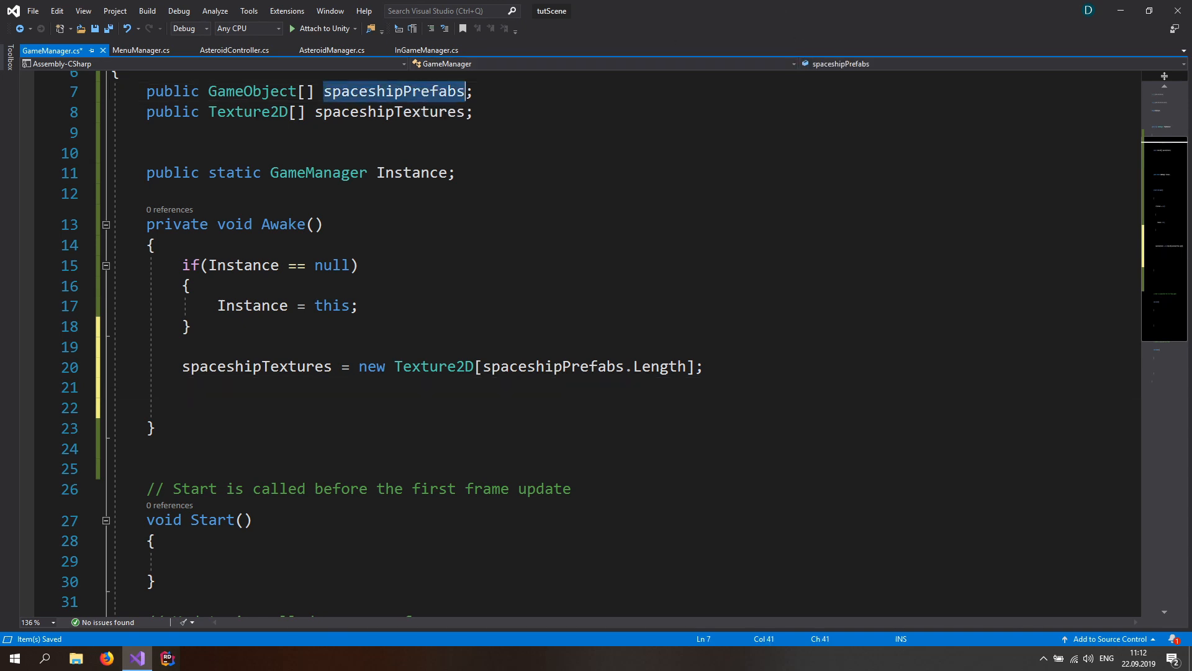
pyautogui.click(315, 111)
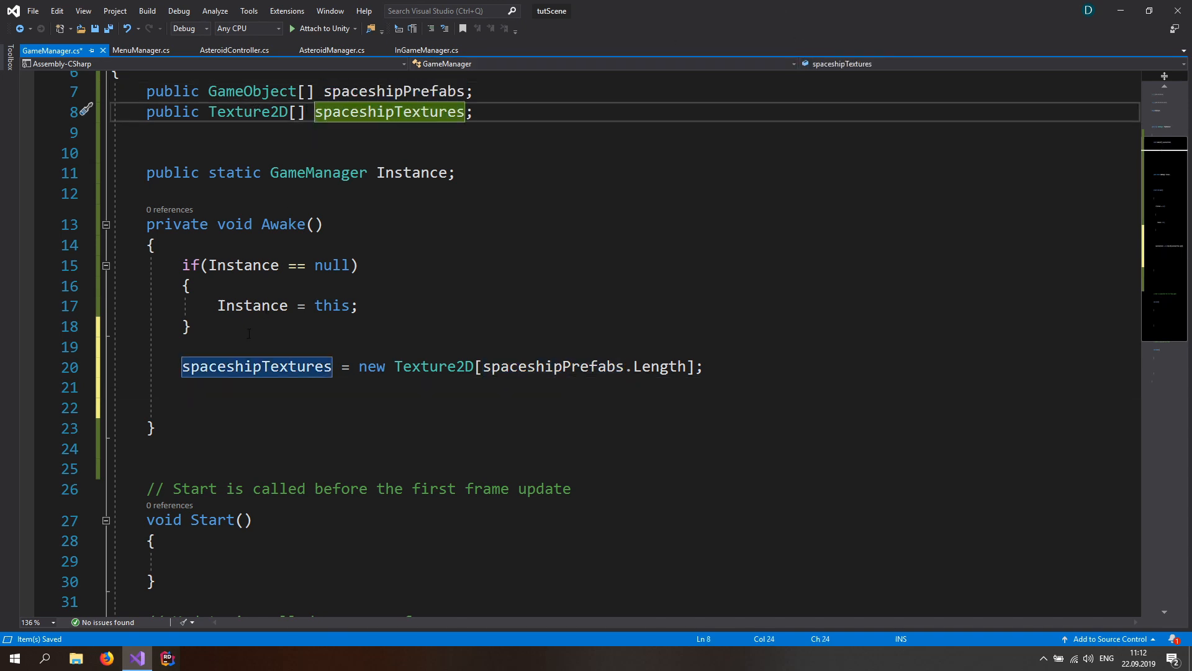
# Step: Below the array initialization, add a for loop with "int i = 0; i < spaceshipPrefabs.Length; ++i" and an empty body
pyautogui.click(238, 388)
pyautogui.write('for(i')
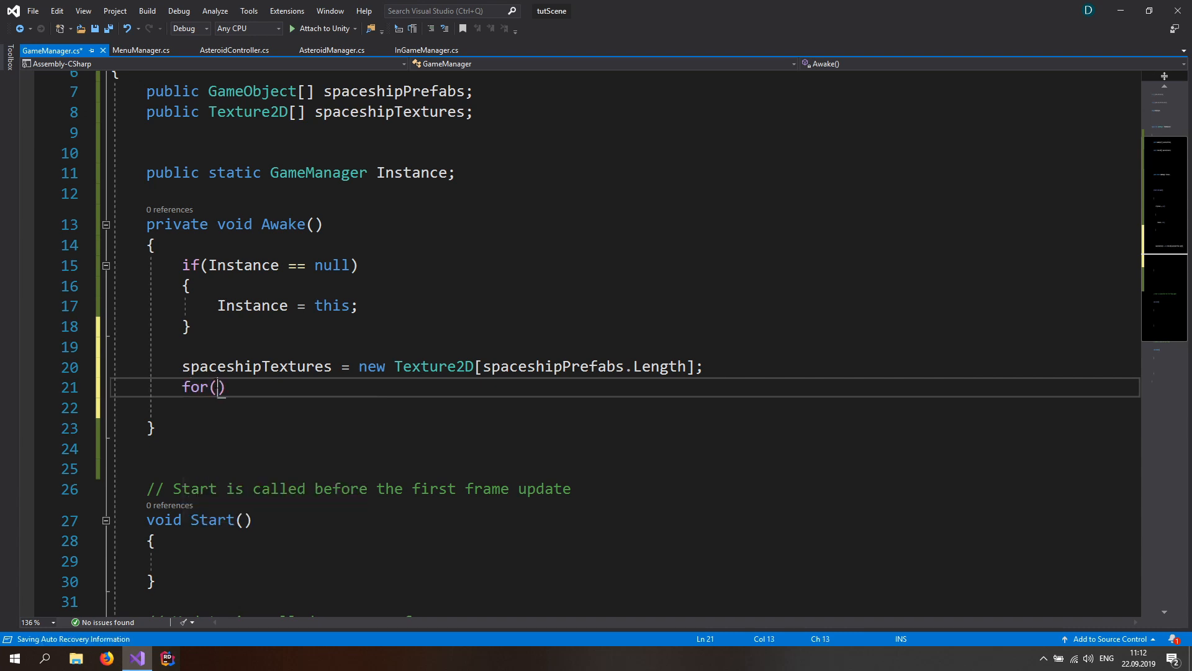
pyautogui.write('nt ')
pyautogui.write('i = ; i <')
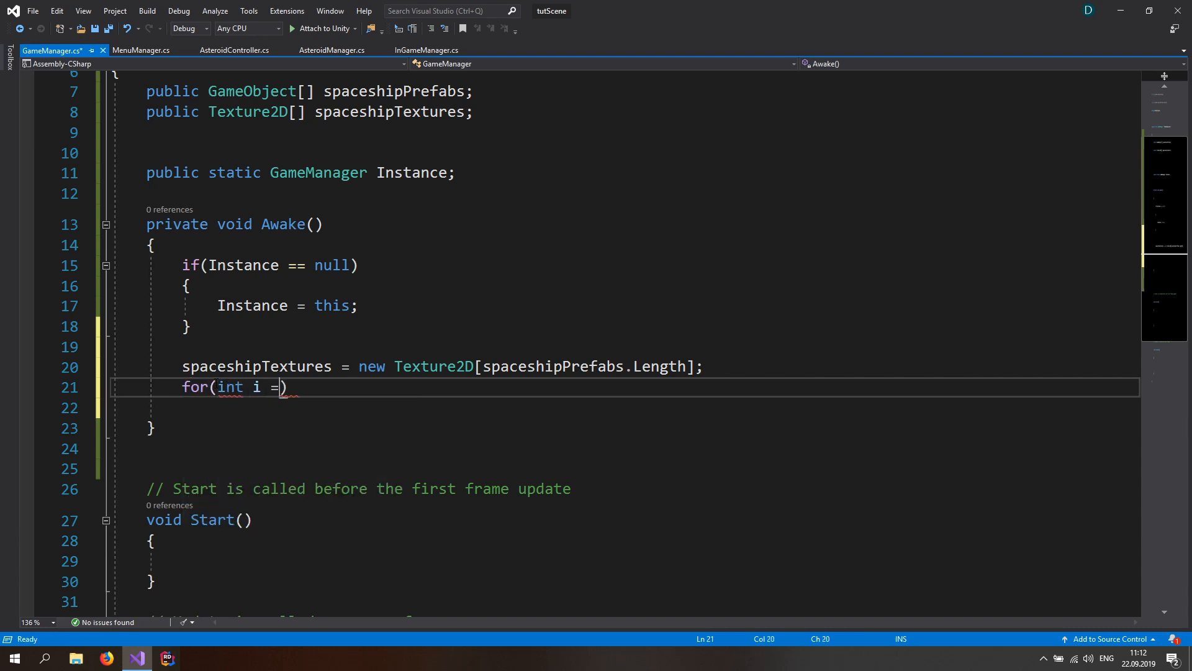
pyautogui.write(' Space')
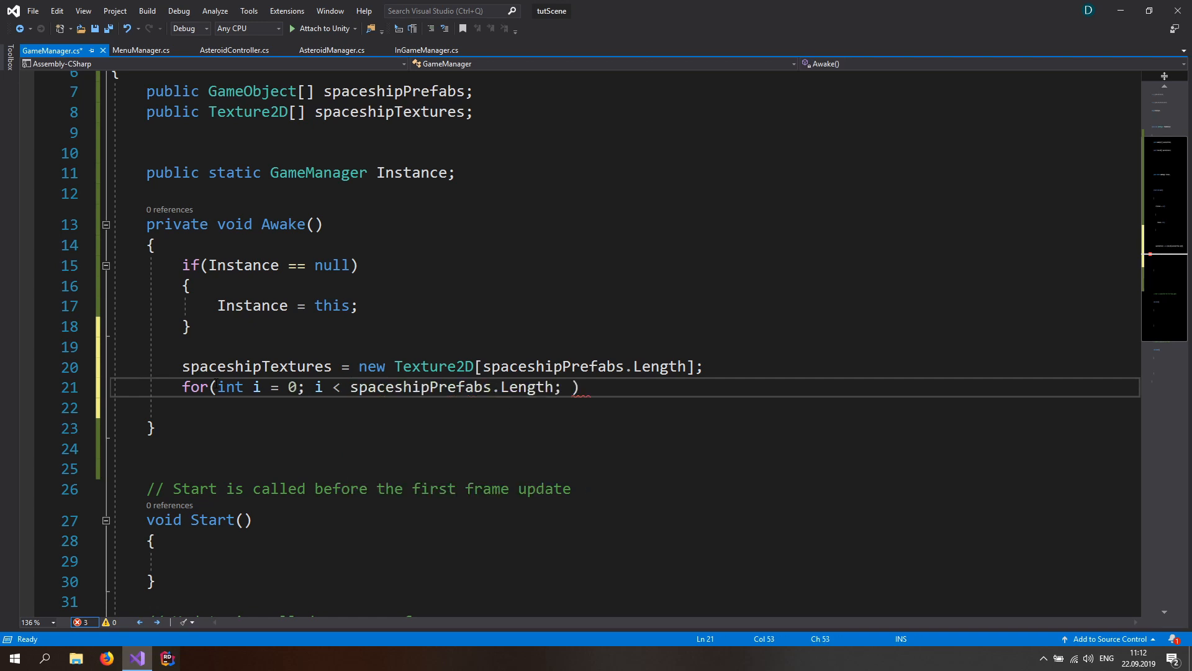
pyautogui.write('++i)')
pyautogui.write('{')
pyautogui.press('Return')
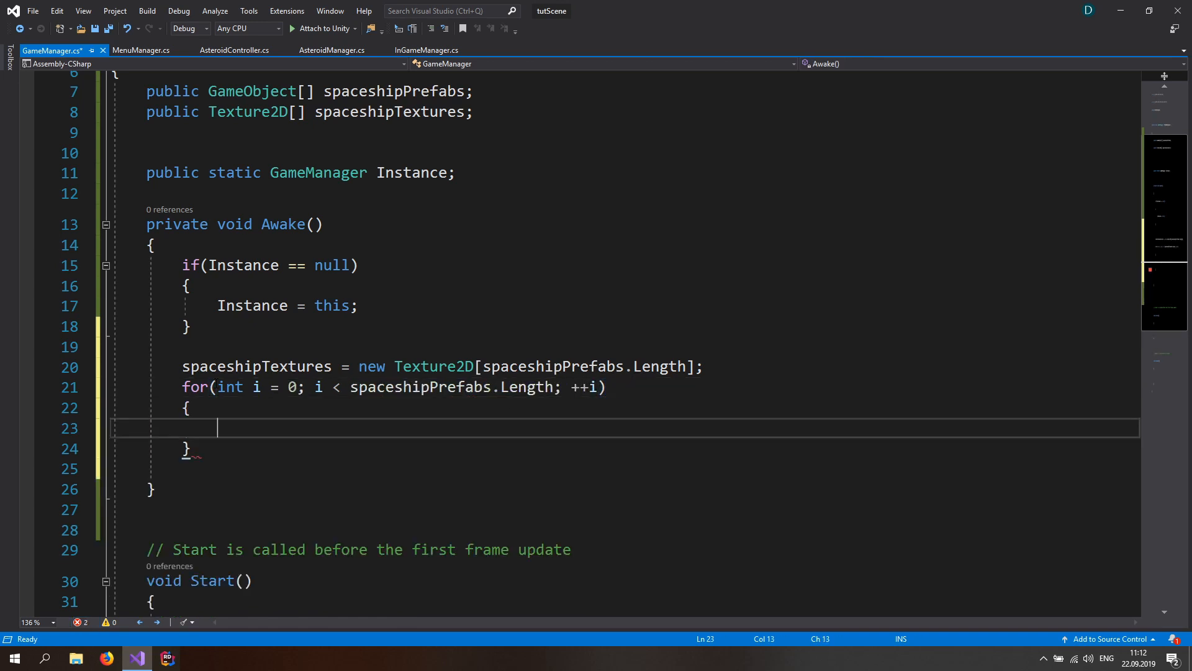
# Step: Inside the for loop, store the current ship with "GameObject prefab = spaceshipPrefabs[i];"
pyautogui.write('Game')
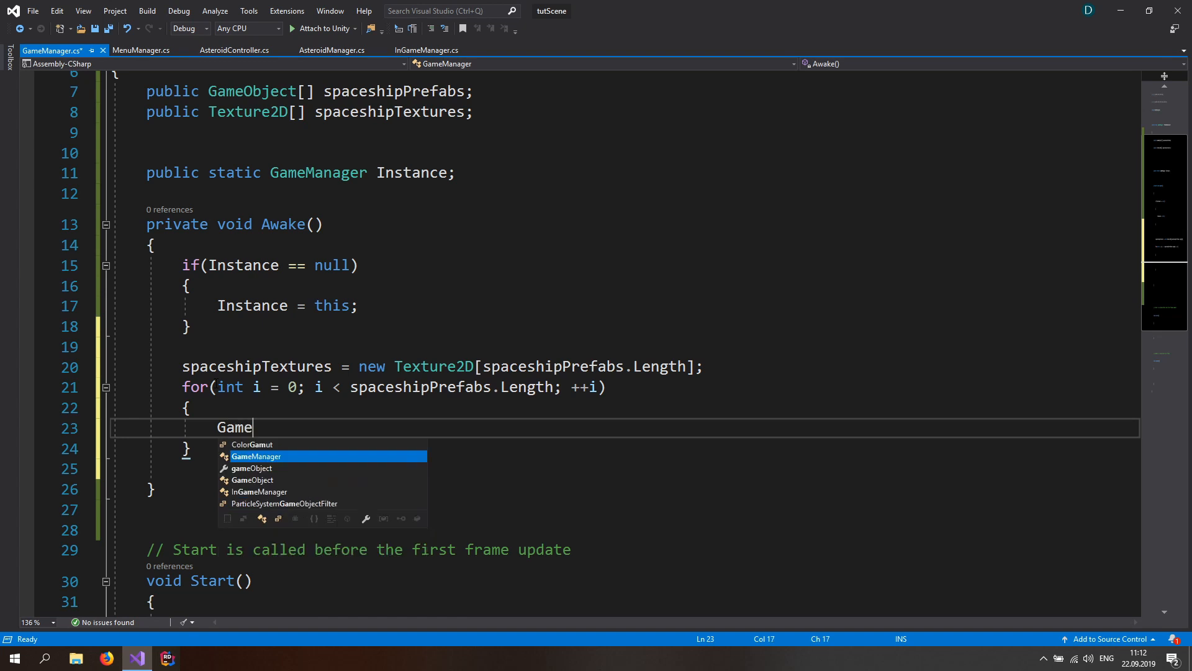
pyautogui.write('Object prefa')
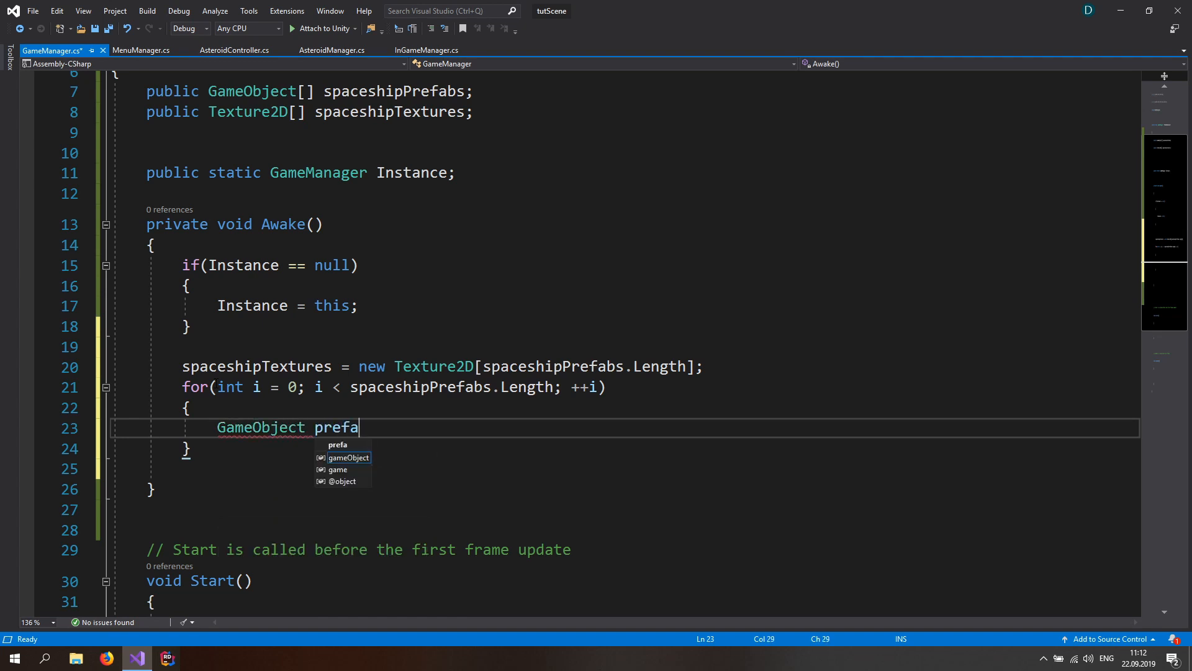
pyautogui.write('b = space')
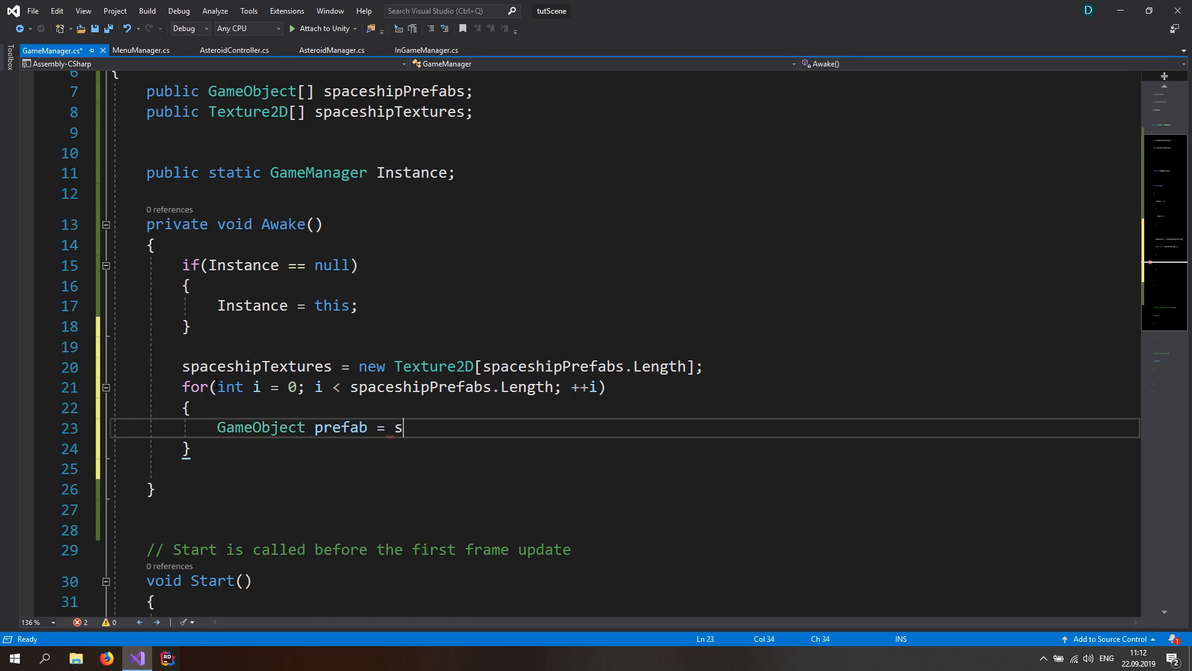
pyautogui.press('Down')
pyautogui.press('Down')
pyautogui.press('Tab')
pyautogui.write('[i];')
pyautogui.press('Return')
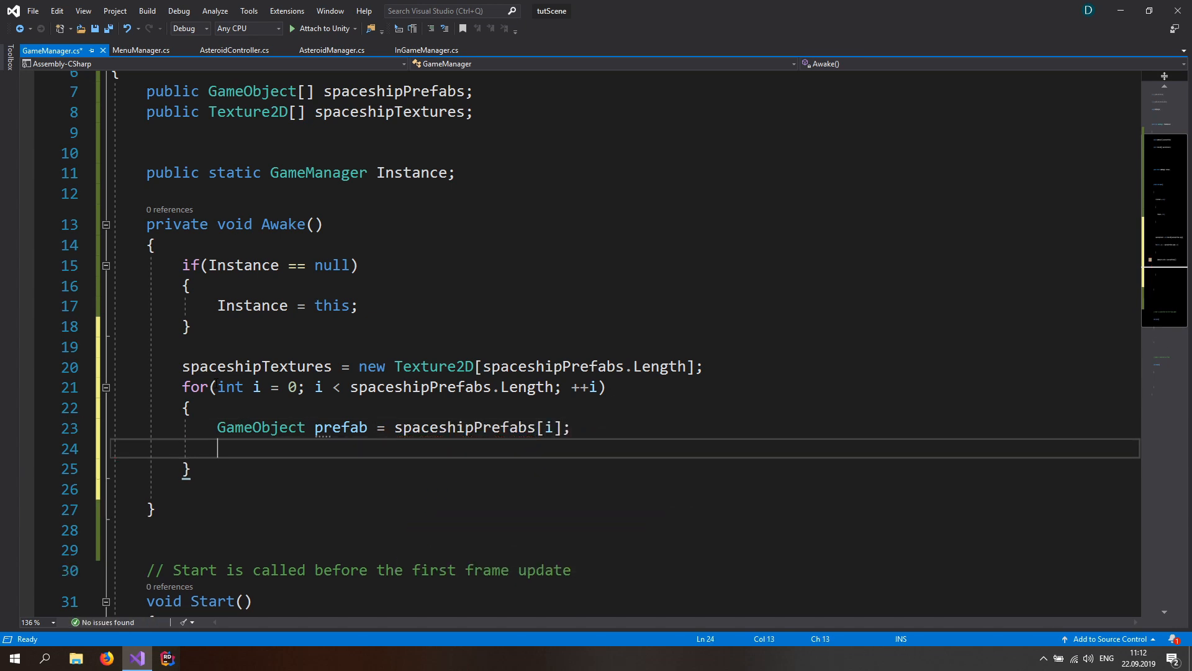
# Step: Begin the loop line "Texture2D texture =" and add "using UnityEditor;" below the script's other using directives
pyautogui.write('Texture2D texture =')
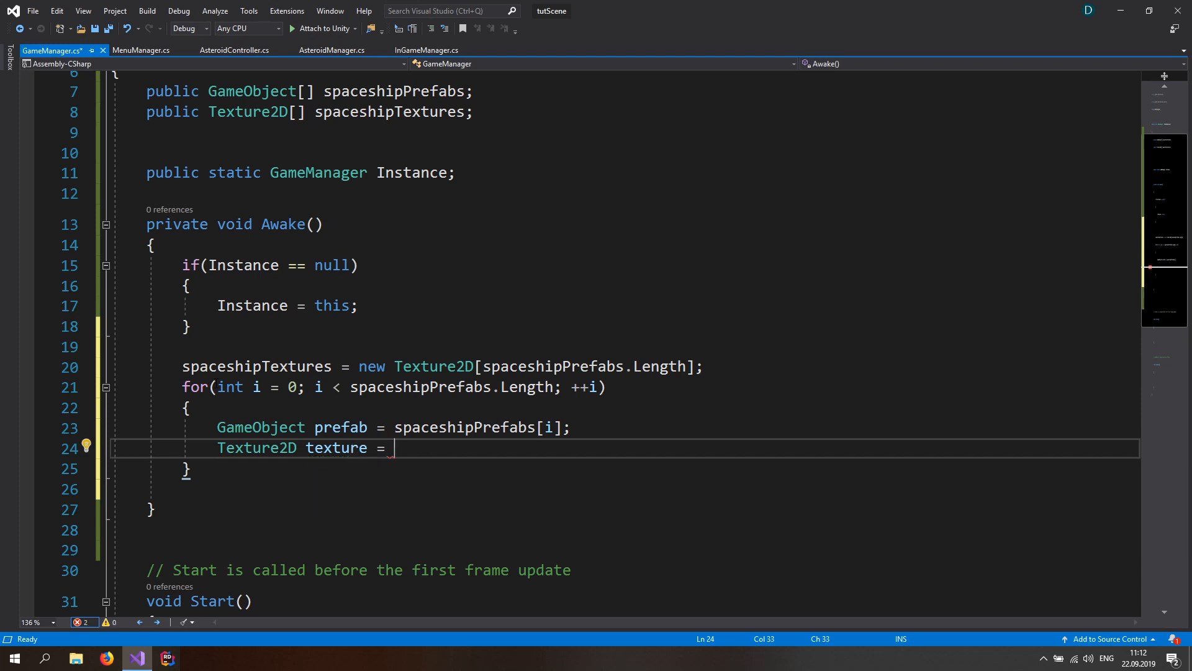
pyautogui.scroll(2, 266, 338)
pyautogui.click(206, 144)
pyautogui.write('un')
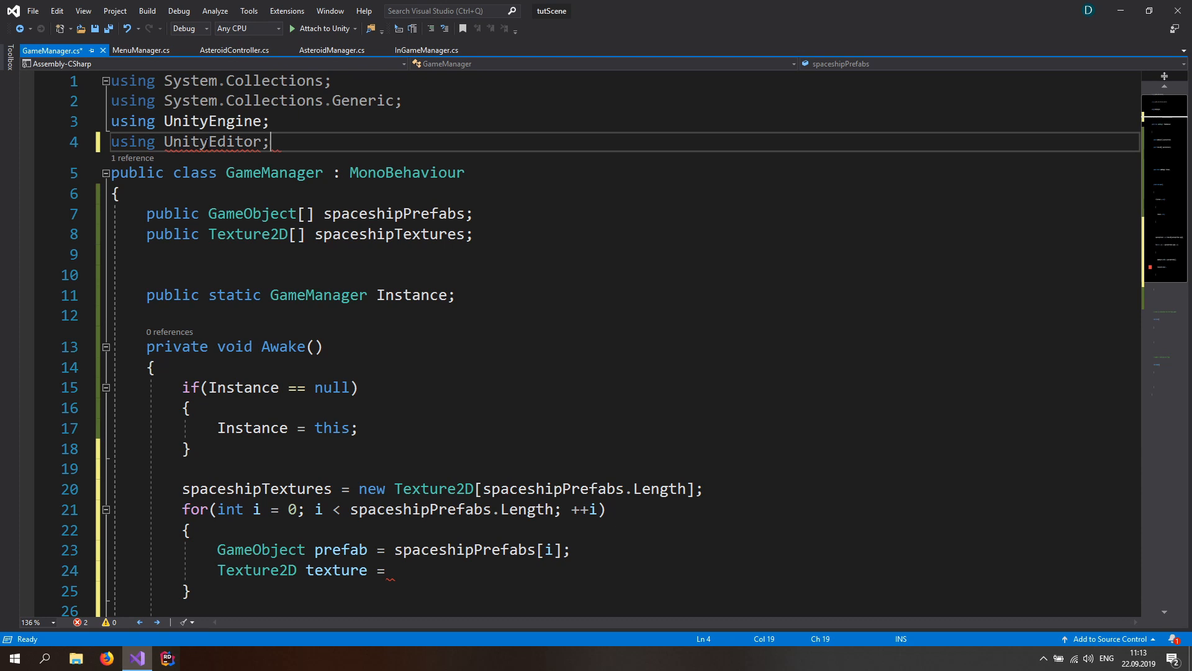
pyautogui.doubleClick(206, 143)
pyautogui.click(278, 137)
pyautogui.press('Return')
pyautogui.scroll(-2, 352, 260)
# Step: Complete the texture declaration in the loop with "AssetPreview.GetAssetPreview(prefab);"
pyautogui.click(424, 465)
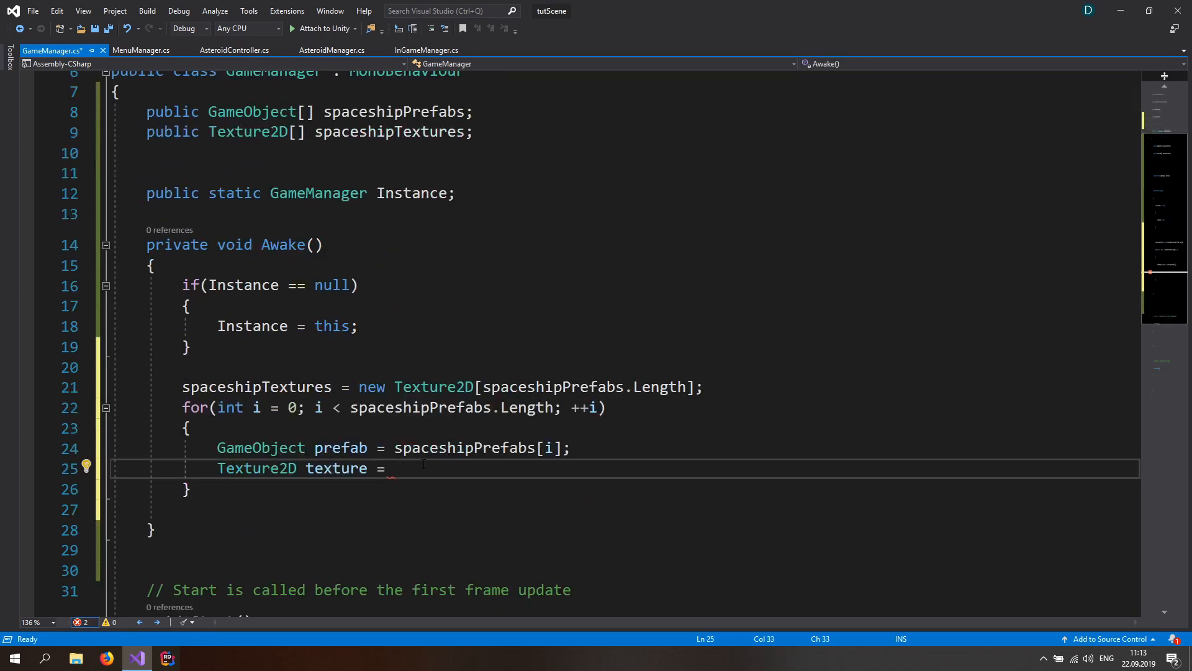
pyautogui.write('Ass')
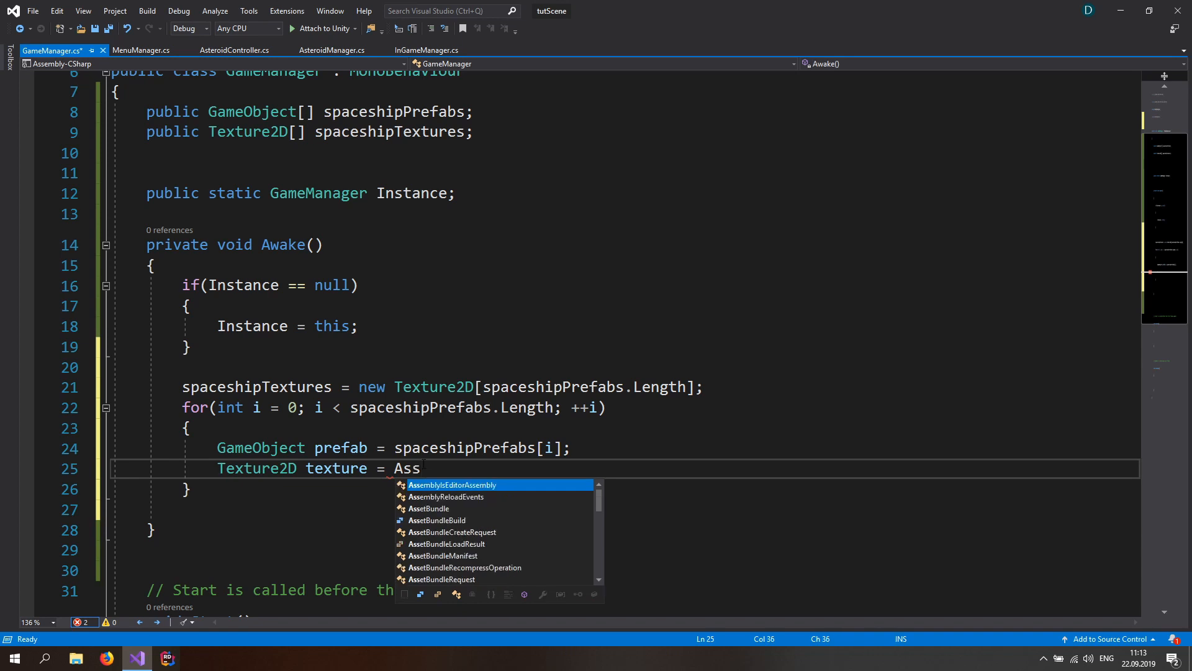
pyautogui.write('etPreview.GetAS')
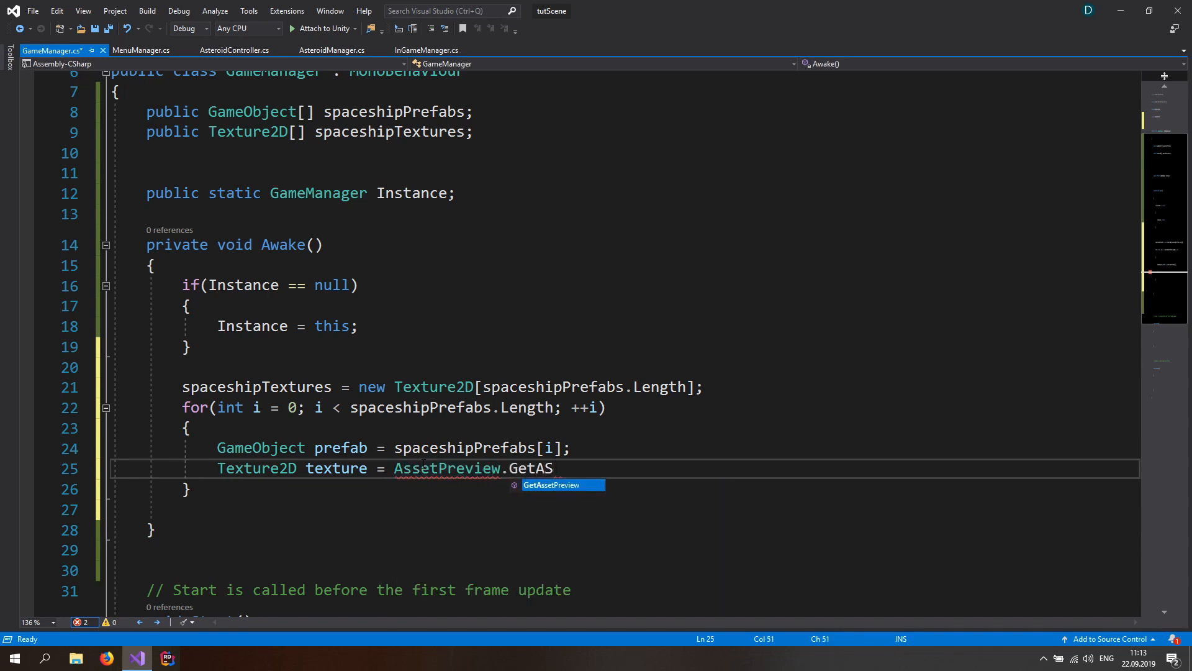
pyautogui.press('Tab')
pyautogui.write('(pref')
pyautogui.press('Tab')
pyautogui.write(');')
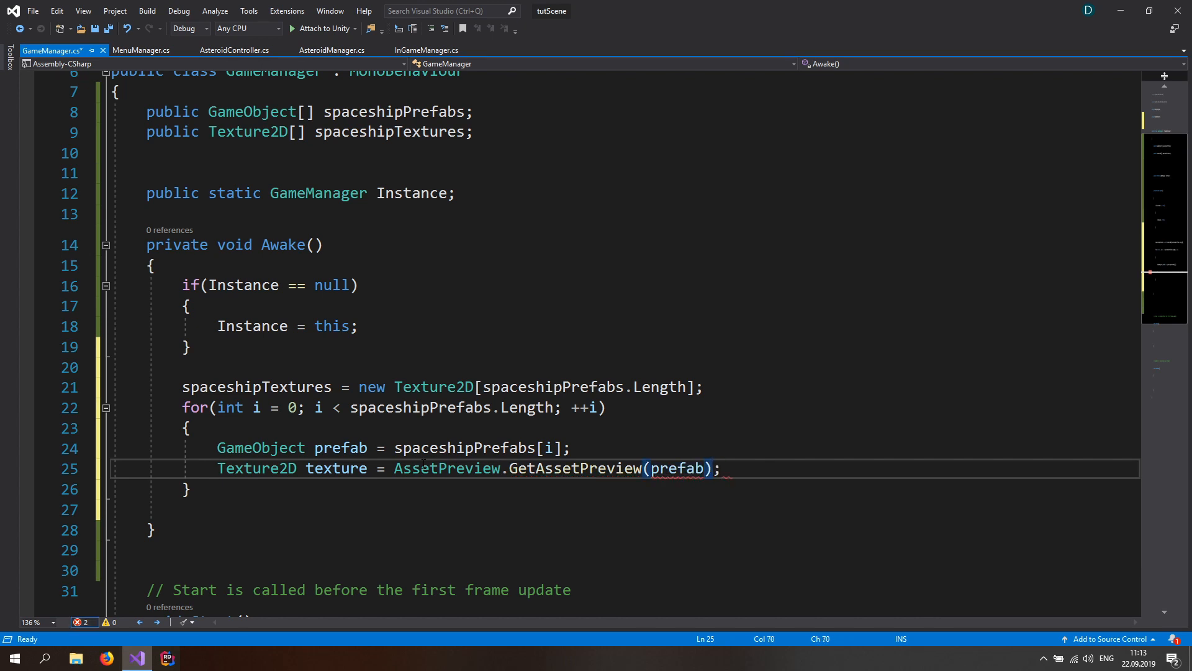
pyautogui.click(321, 448)
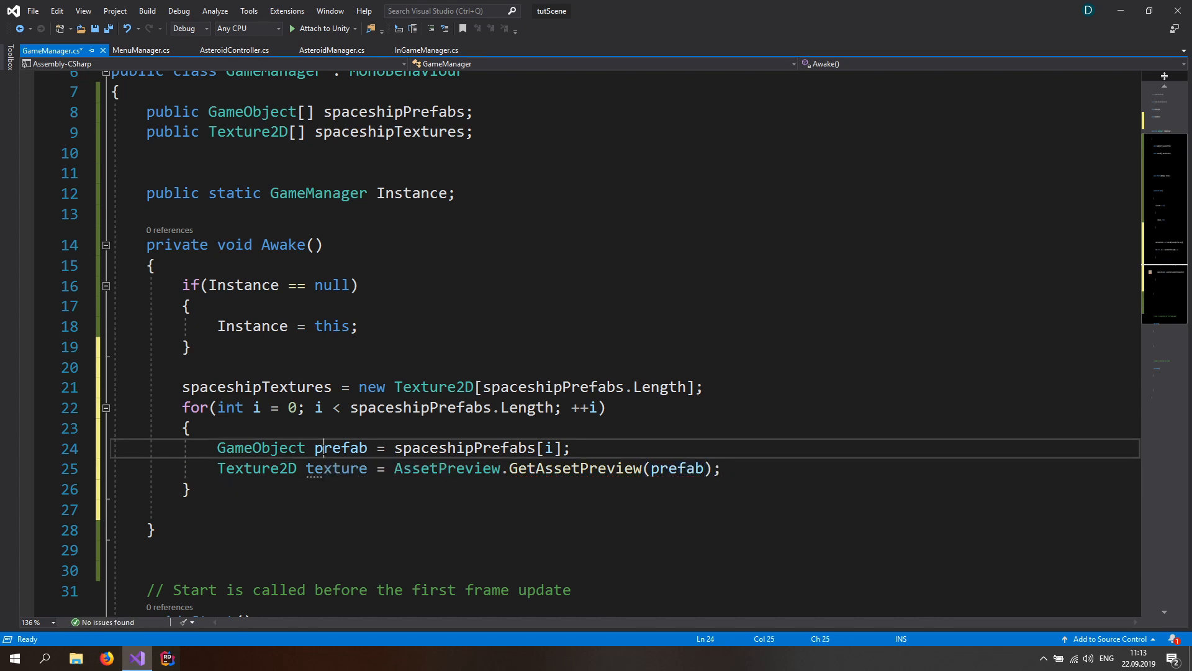
pyautogui.click(323, 468)
# Step: Add "spaceshipTextures[i] = texture;" as the last line of the for loop and save the script
pyautogui.click(717, 470)
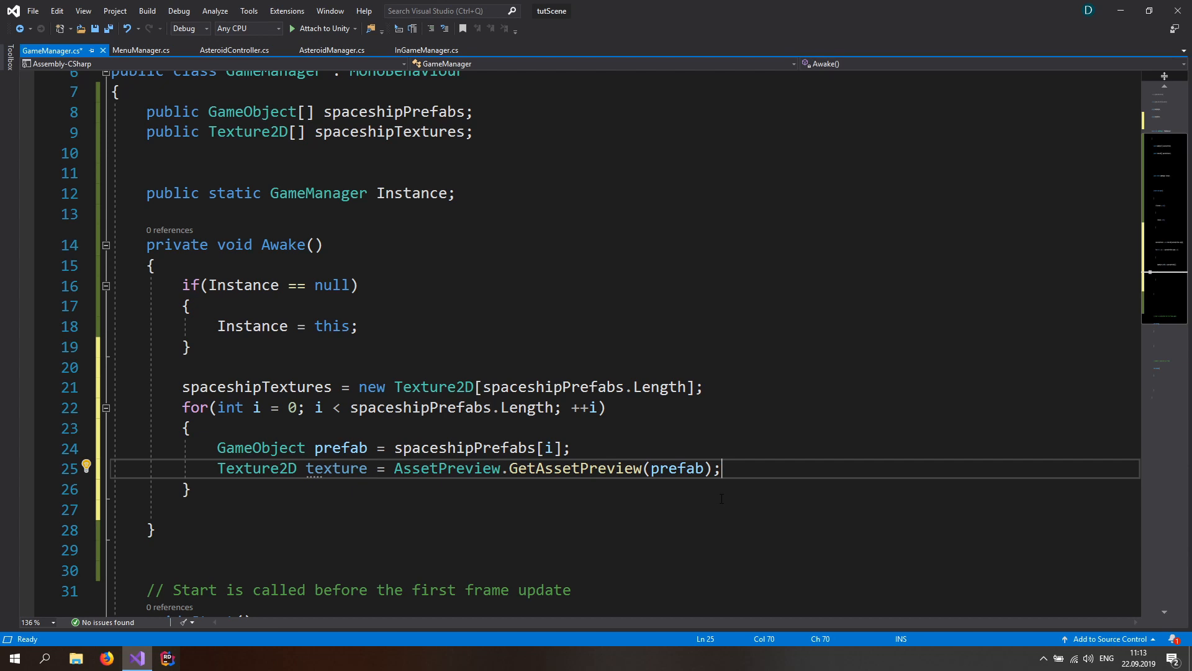
pyautogui.press('Return')
pyautogui.write('space')
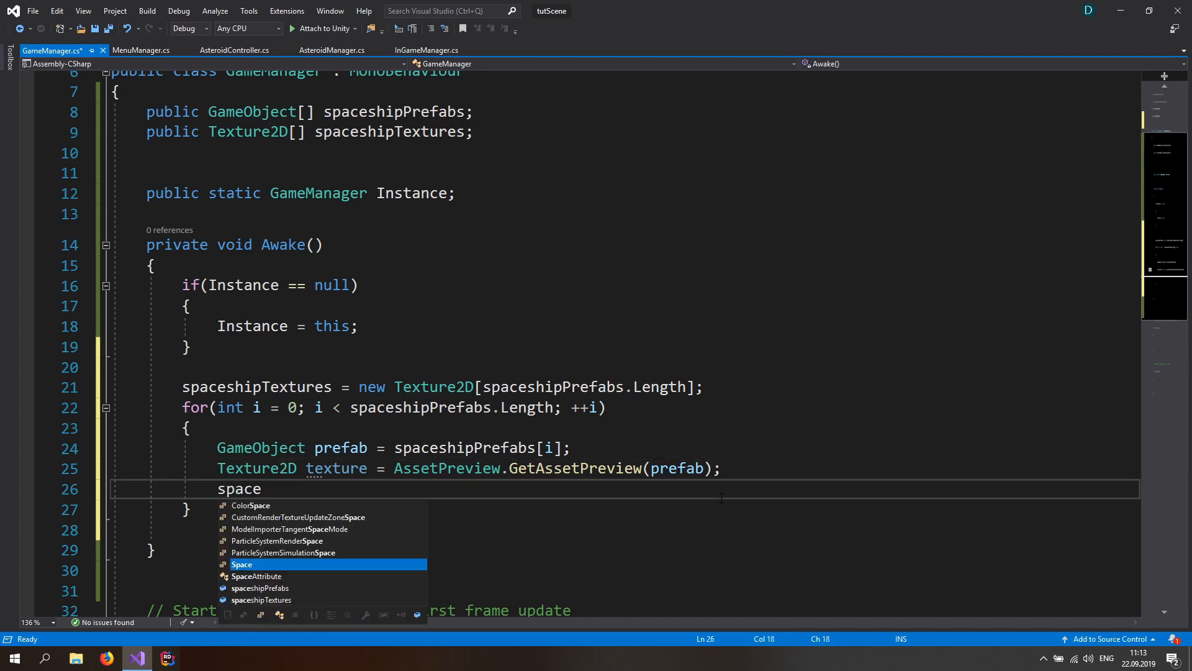
pyautogui.press('Down')
pyautogui.press('Down')
pyautogui.press('Down')
pyautogui.press('Tab')
pyautogui.write('[i]')
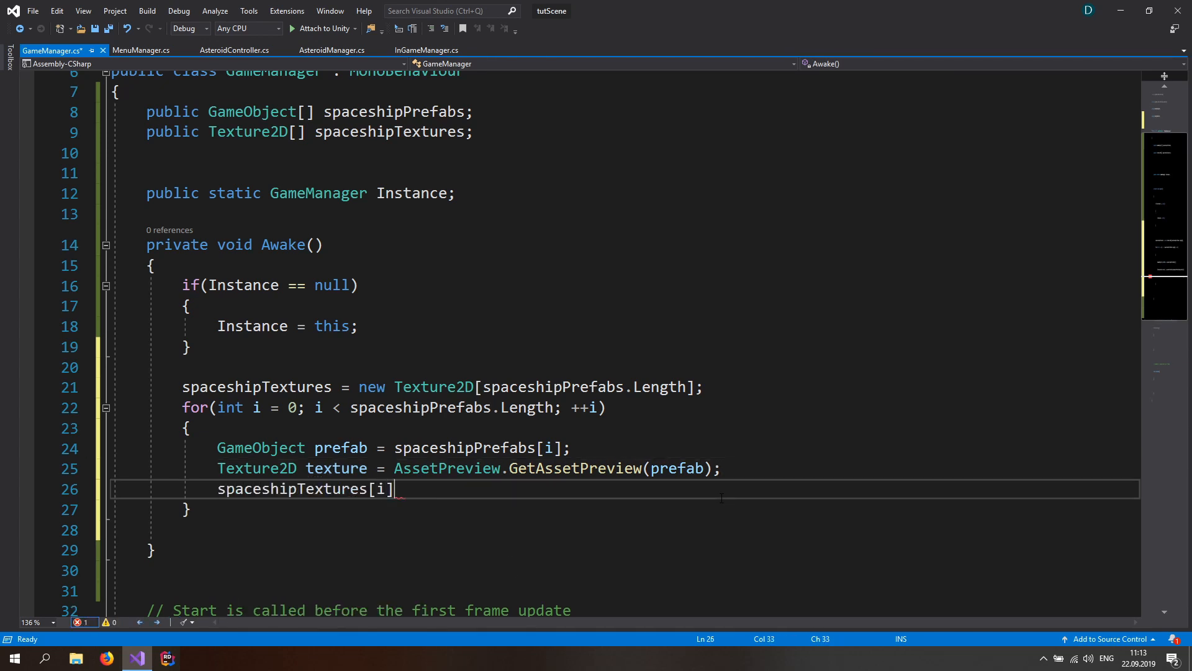
pyautogui.write(' = texture;')
pyautogui.hotkey('ctrl', 's')
pyautogui.scroll(1, 212, 208)
pyautogui.moveTo(112, 172); pyautogui.dragTo(147, 215)
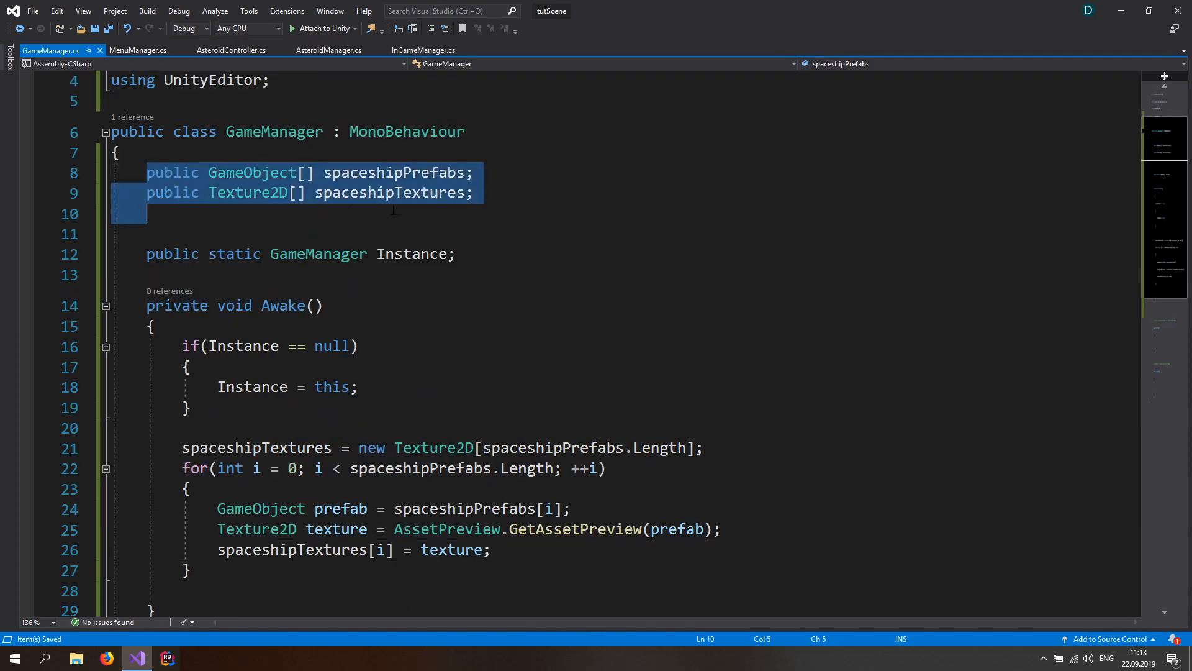
pyautogui.click(284, 215)
# Step: Switch to Unity and fill the GameManager object's Spaceship Prefabs array with the prefabs StarSparrow1 through StarSparrow9
pyautogui.hotkey('alt', 'Tab')
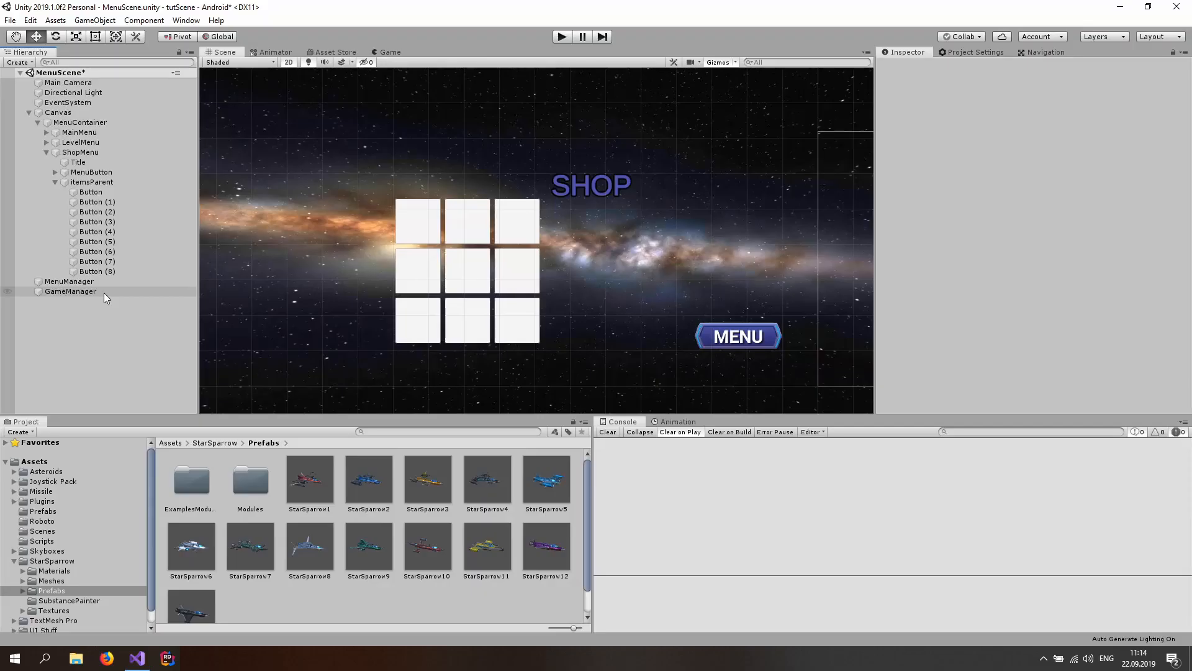
pyautogui.click(64, 291)
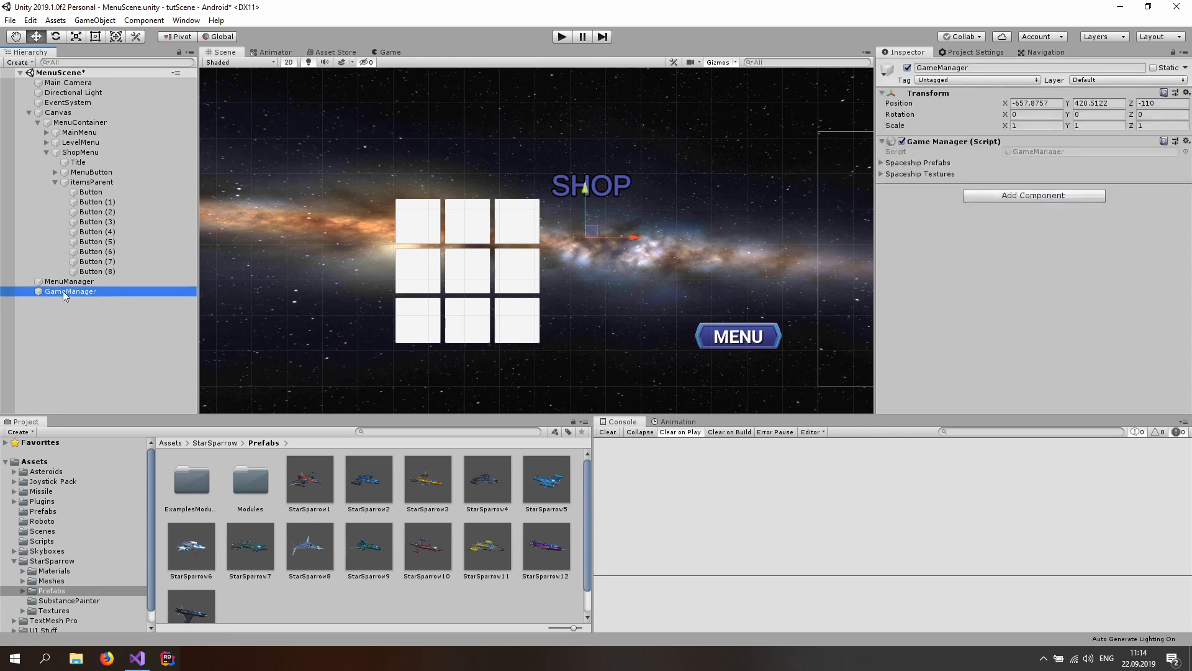
pyautogui.click(926, 163)
pyautogui.moveTo(307, 486); pyautogui.dragTo(919, 165)
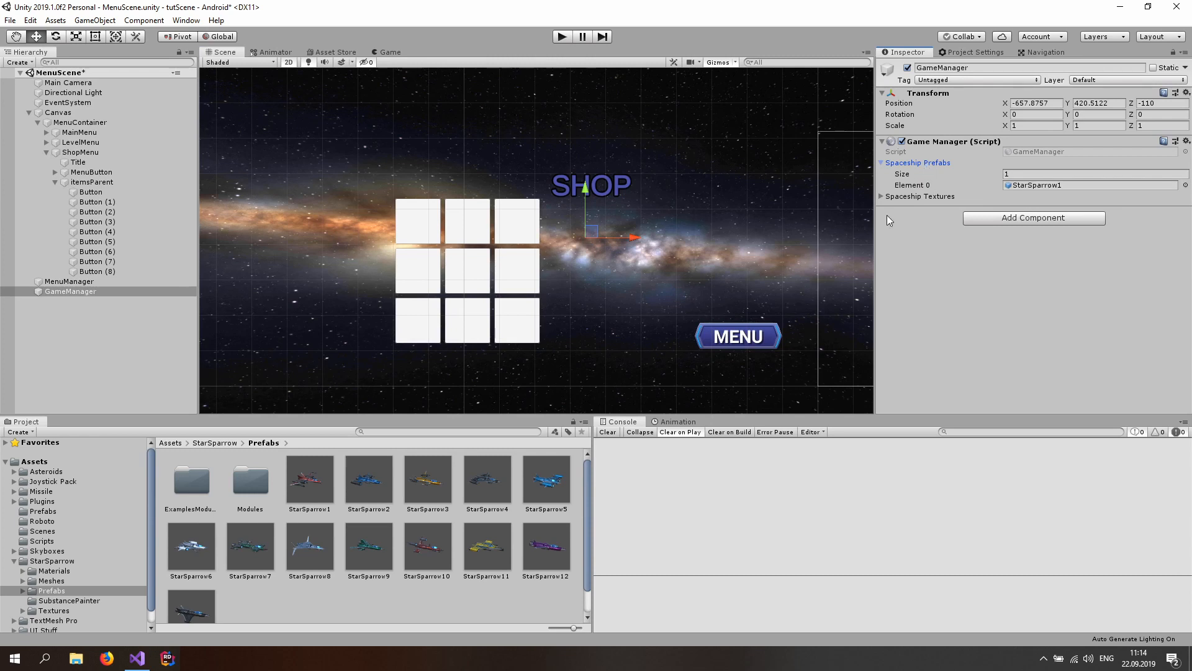
pyautogui.moveTo(350, 504); pyautogui.dragTo(933, 166)
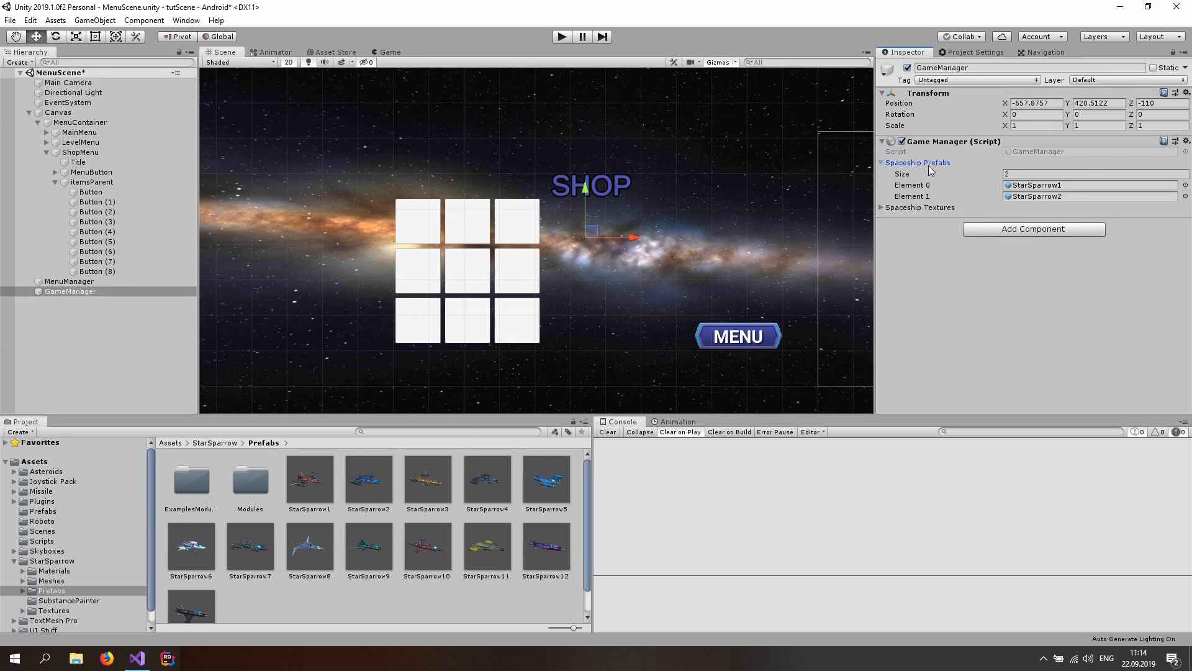
pyautogui.moveTo(456, 489); pyautogui.dragTo(912, 165)
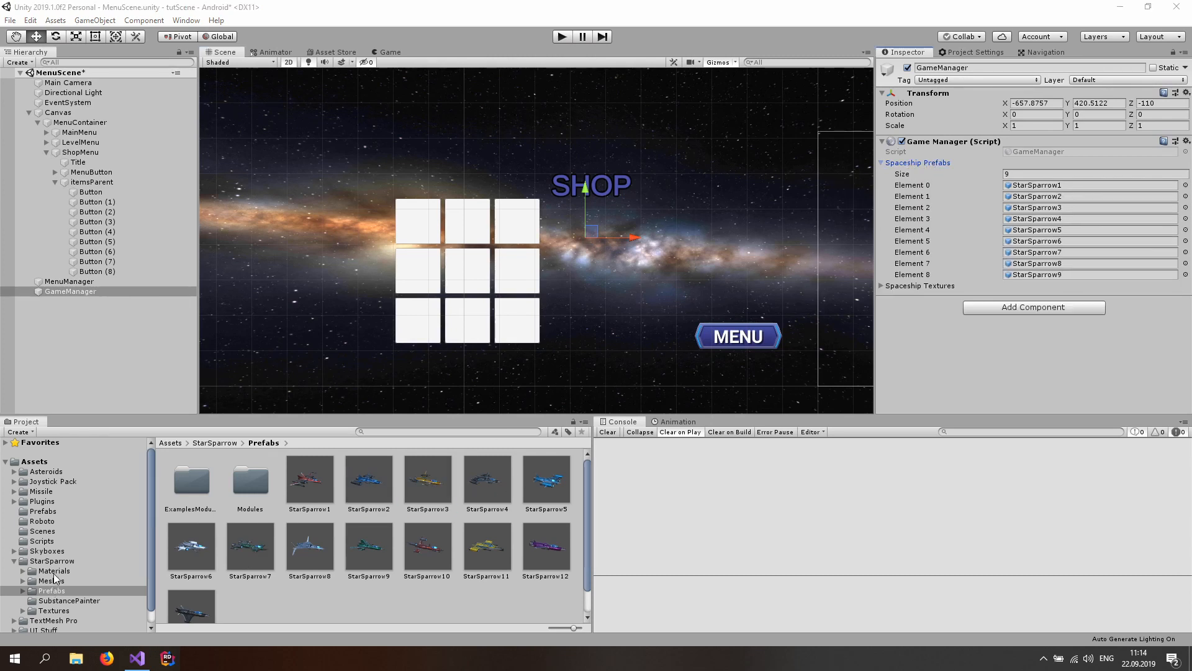
# Step: Open the MenuManager script from the Scripts folder and declare "public Transform shopButtonsParent;" below the screenWidth field
pyautogui.click(50, 541)
pyautogui.click(254, 525)
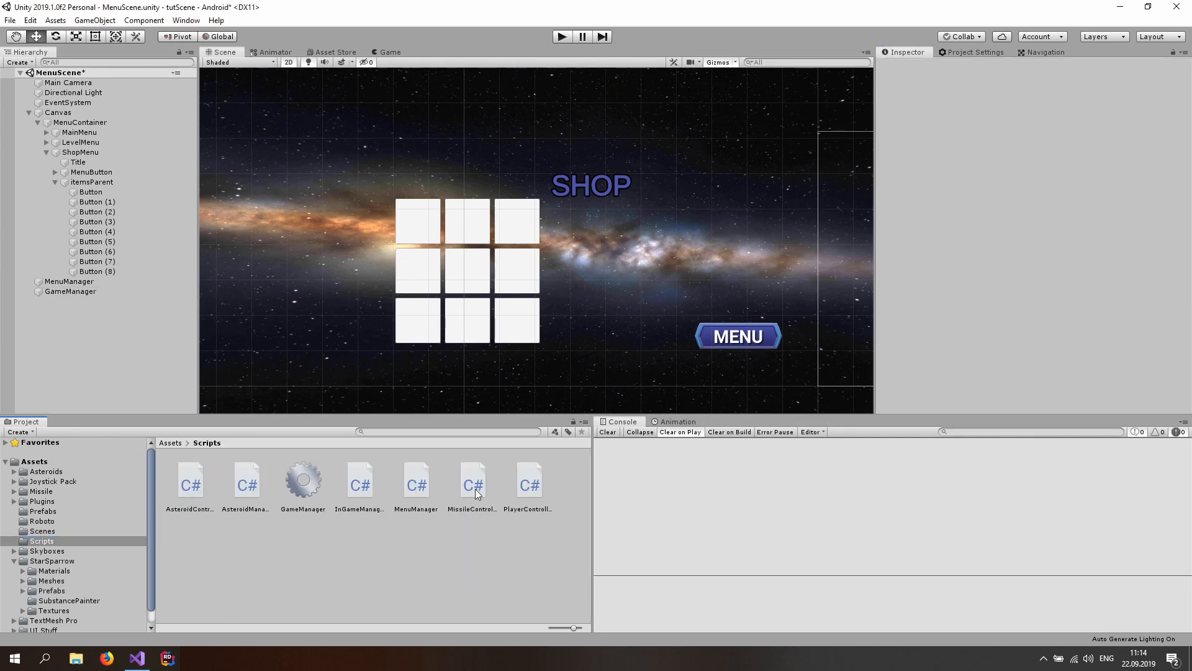
pyautogui.doubleClick(416, 481)
pyautogui.write('ublic TrackedReference')
pyautogui.hotkey('ctrl', 'BackSpace')
pyautogui.write('Transform shopButtonsParent;')
pyautogui.press('Return')
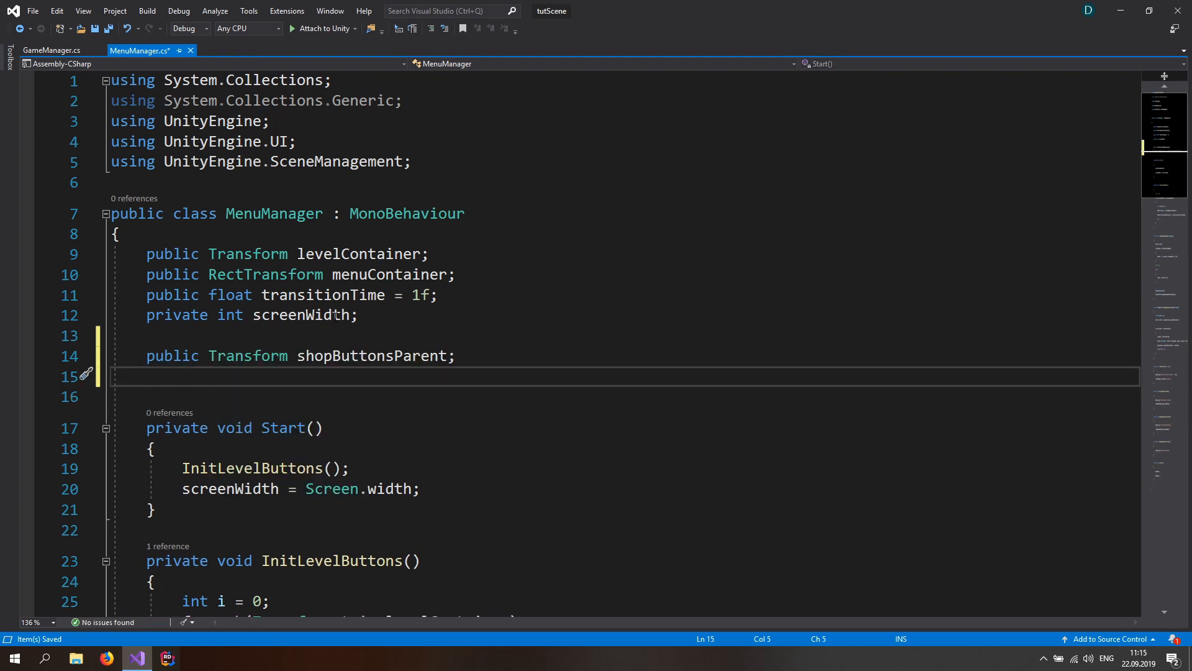
# Step: Add a "private void InitShopButtons()" method below Start with "int i = 0;" as its first line
pyautogui.scroll(-2, 335, 316)
pyautogui.scroll(-2, 378, 407)
pyautogui.click(206, 268)
pyautogui.press('Return')
pyautogui.press('Return')
pyautogui.write('private')
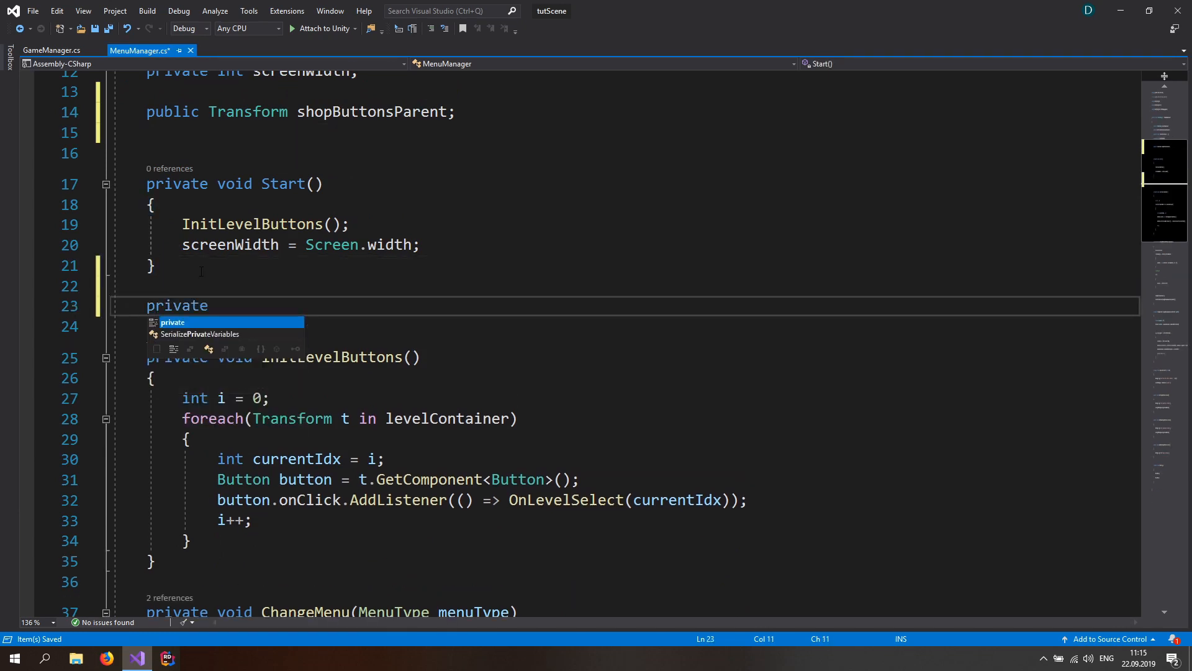
pyautogui.write(' void InitShopButtons()')
pyautogui.press('Return')
pyautogui.write('{')
pyautogui.press('Return')
pyautogui.scroll(-1, 230, 277)
pyautogui.write('i')
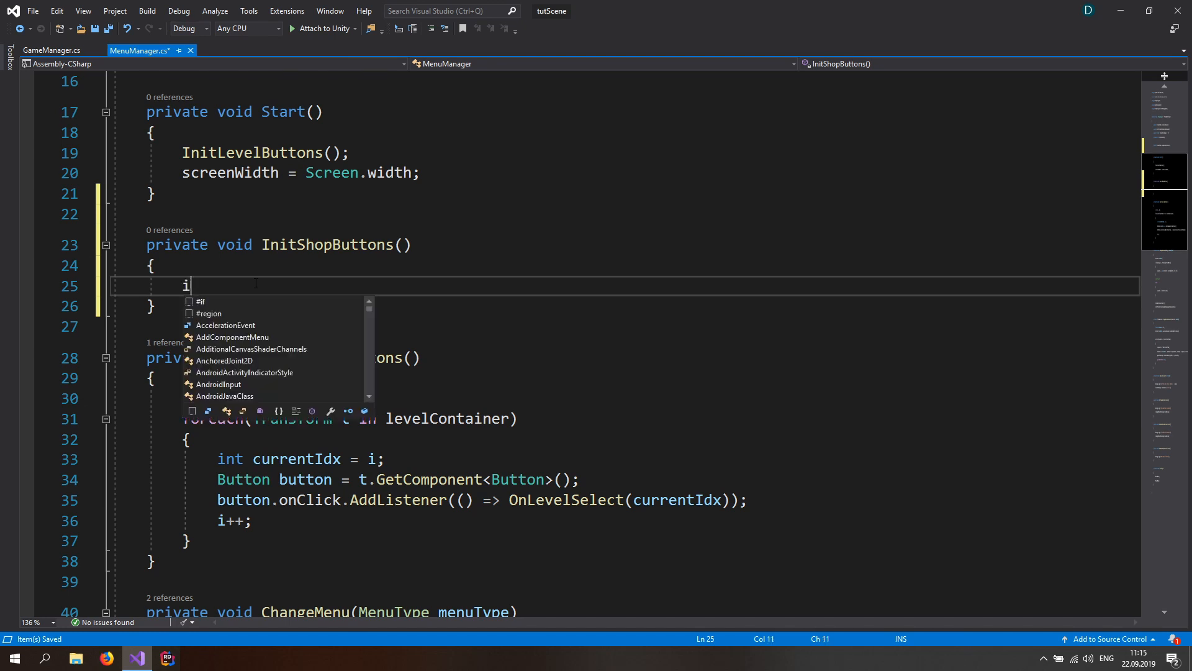
pyautogui.write('nt i = 0;')
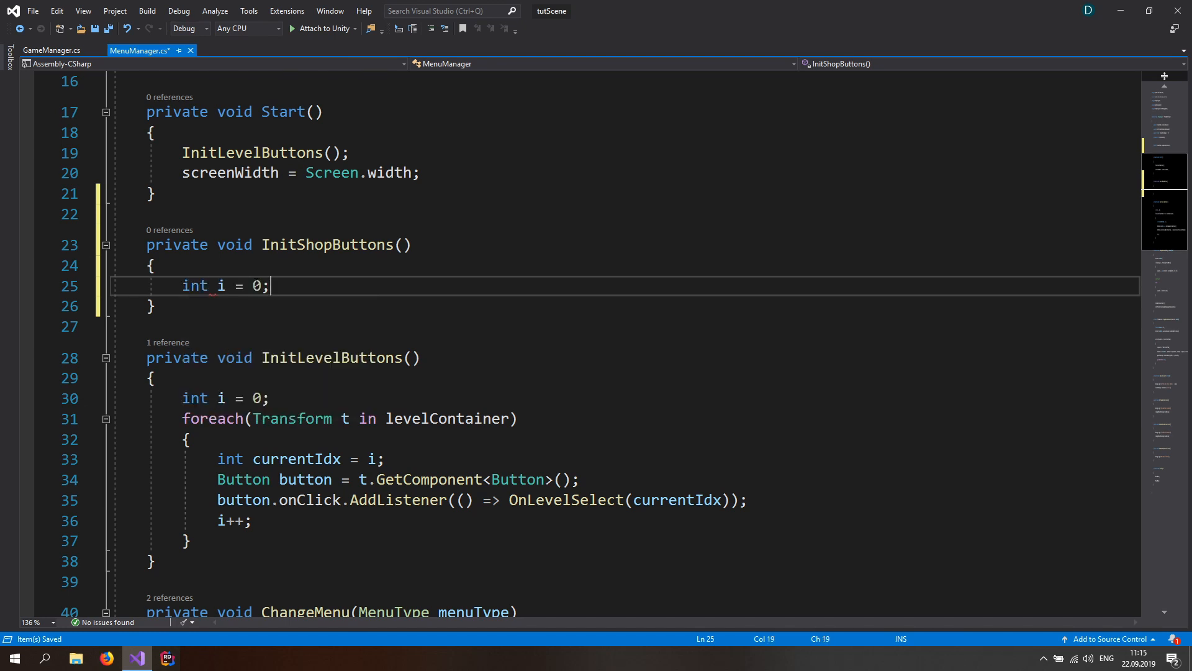
# Step: Begin a loop below the counter in InitShopButtons with "foreach(Transform btn in"
pyautogui.press('Return')
pyautogui.write('fo')
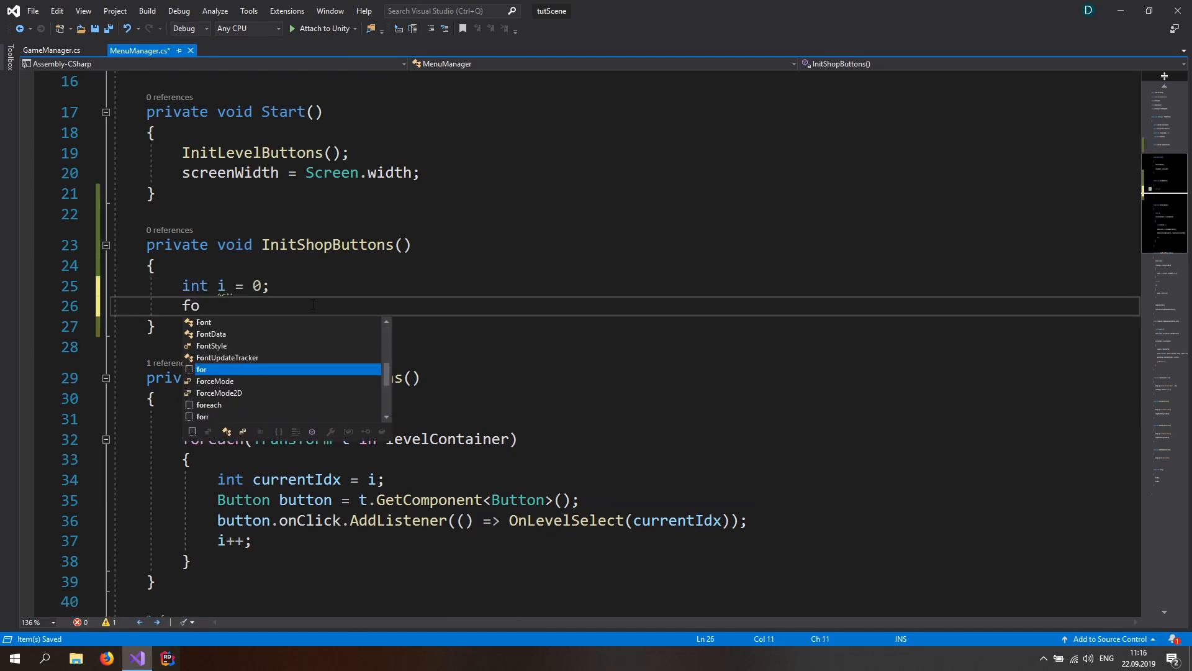
pyautogui.write('re')
pyautogui.press('Tab')
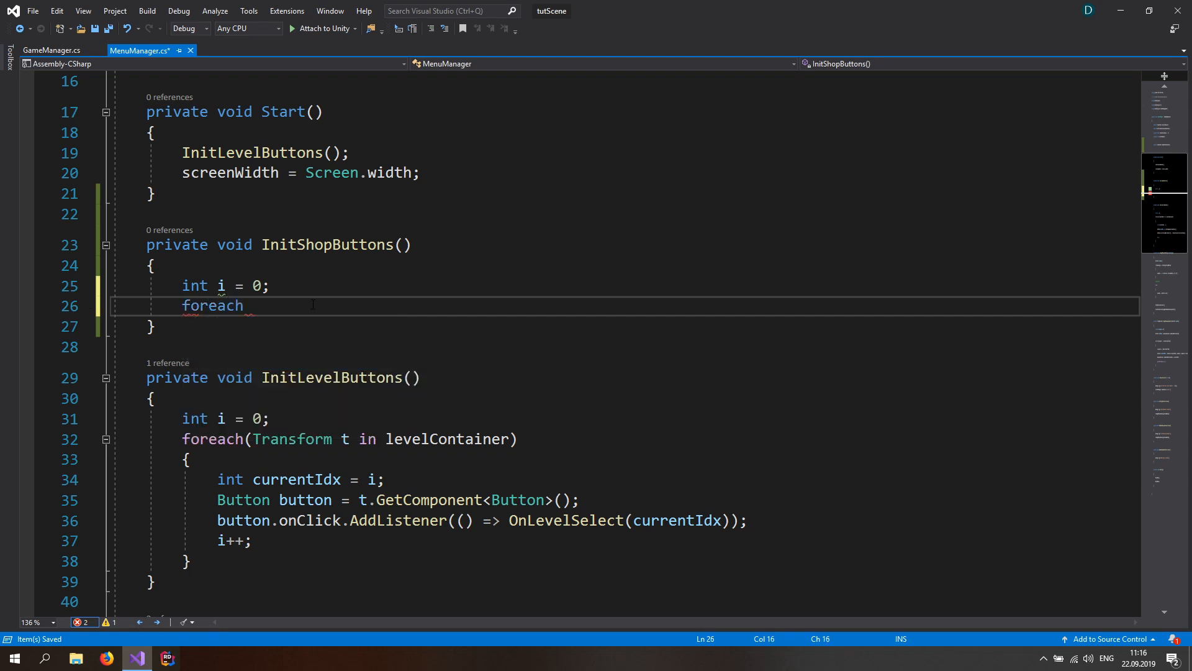
pyautogui.write('(Tran')
pyautogui.press('Tab')
pyautogui.write('b')
pyautogui.write('tn in')
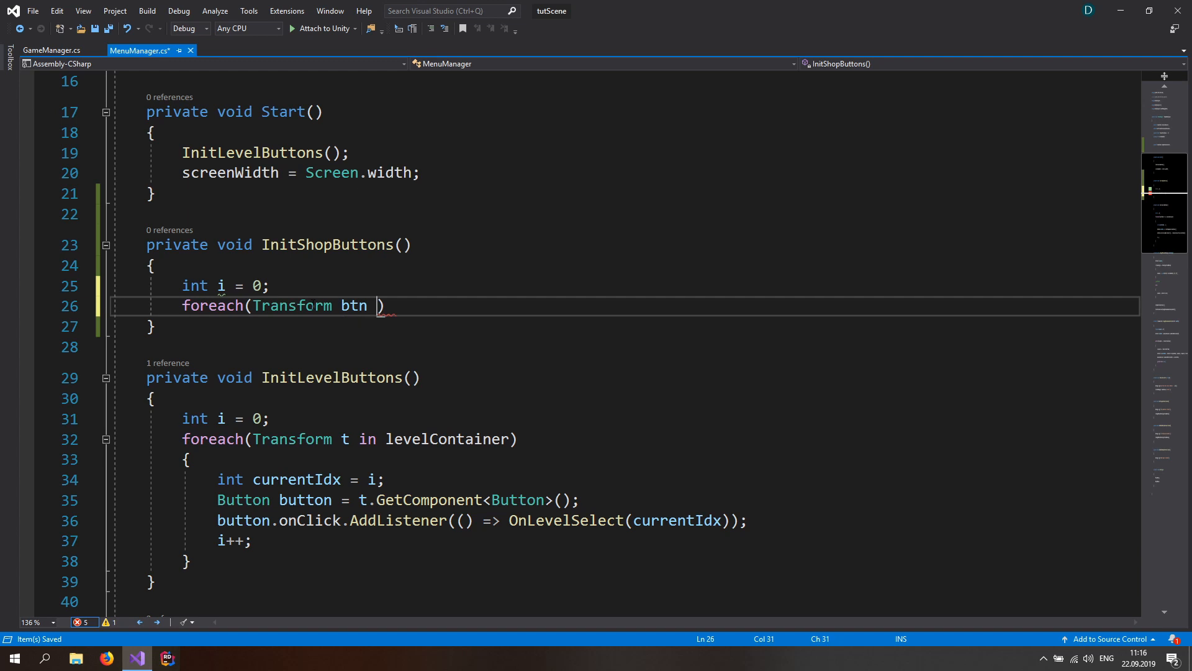
# Step: Complete the foreach header with the shopButtonsParent field's name and add an empty loop body in braces
pyautogui.scroll(5, 312, 305)
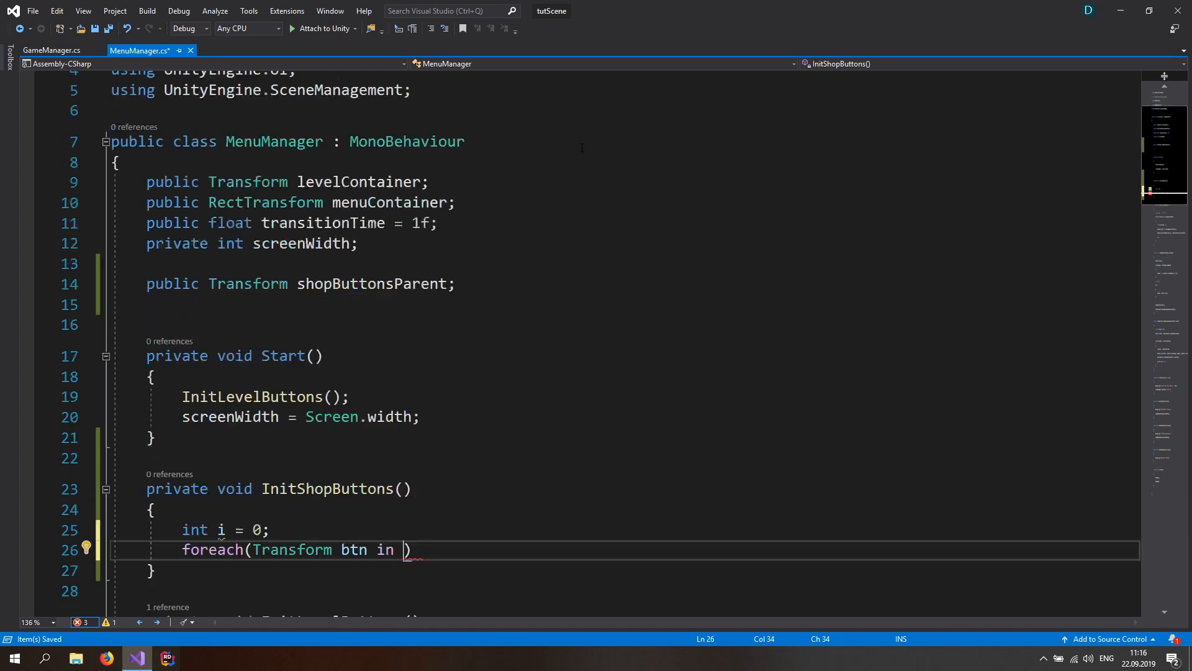
pyautogui.doubleClick(366, 356)
pyautogui.hotkey('ctrl', 'c')
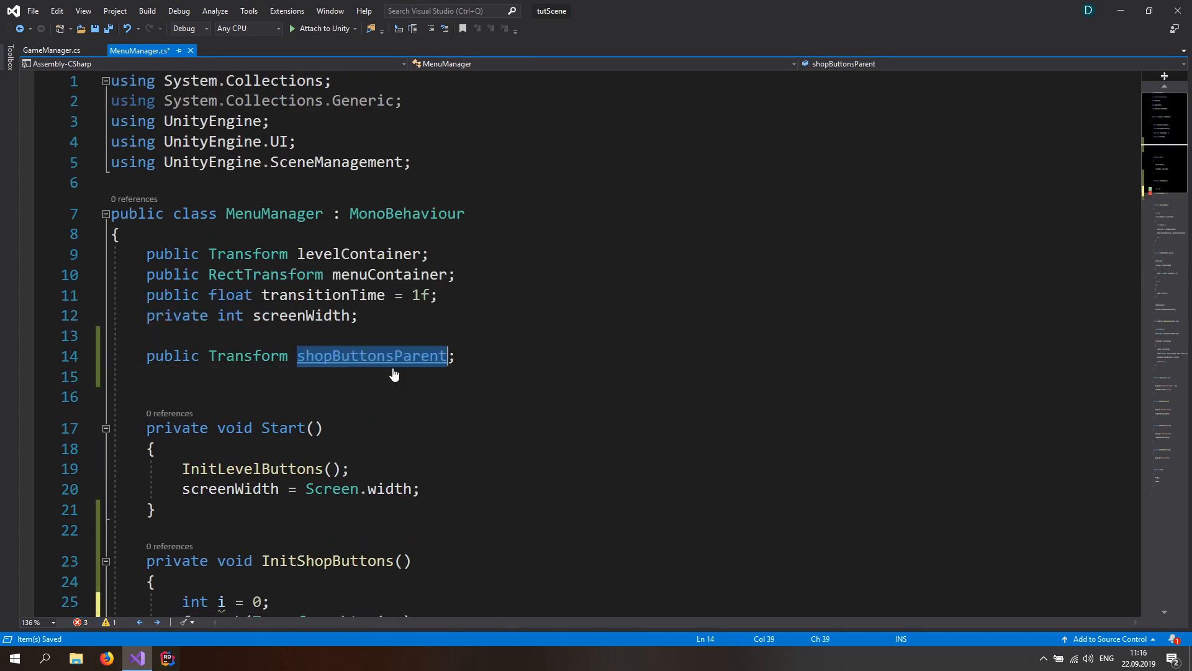
pyautogui.scroll(-4, 370, 360)
pyautogui.click(398, 380)
pyautogui.hotkey('ctrl', 'v')
pyautogui.press('End')
pyautogui.write('{')
pyautogui.press('Return')
pyautogui.scroll(-2, 557, 362)
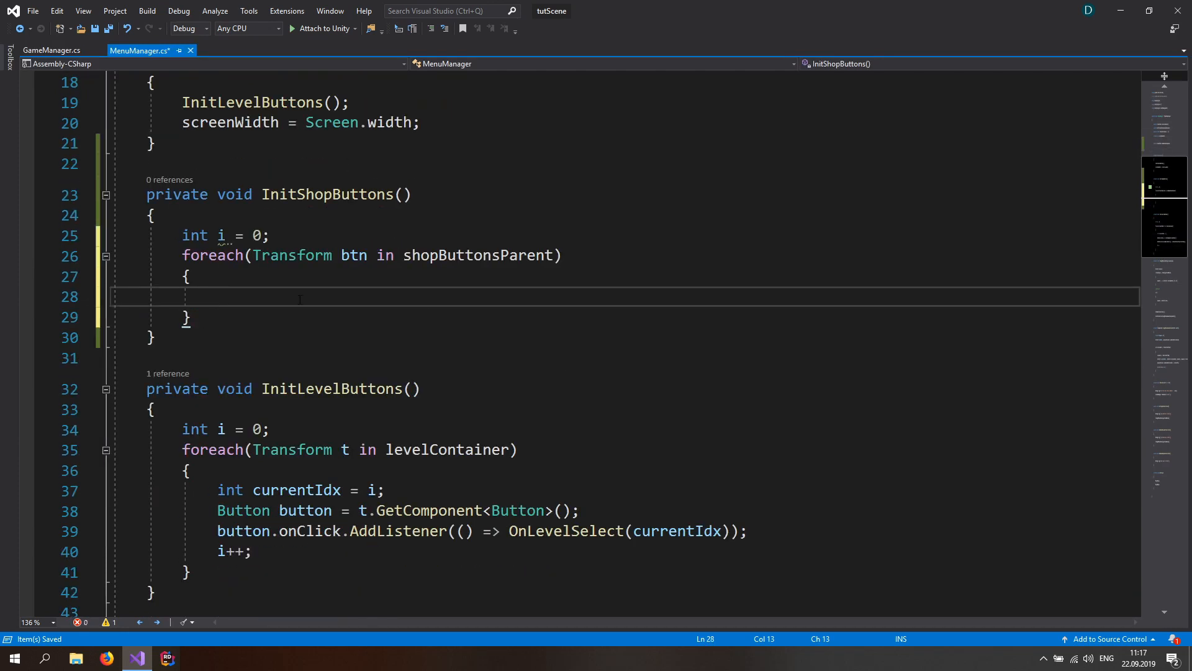
# Step: Inside the foreach loop, add "int currentIdx = i;" and "i++;", leaving blank lines between them for more code
pyautogui.write('int currentIdx = i;')
pyautogui.press('Return')
pyautogui.press('Return')
pyautogui.press('Return')
pyautogui.write('i++;')
pyautogui.press('Up')
pyautogui.press('Up')
pyautogui.press('Return')
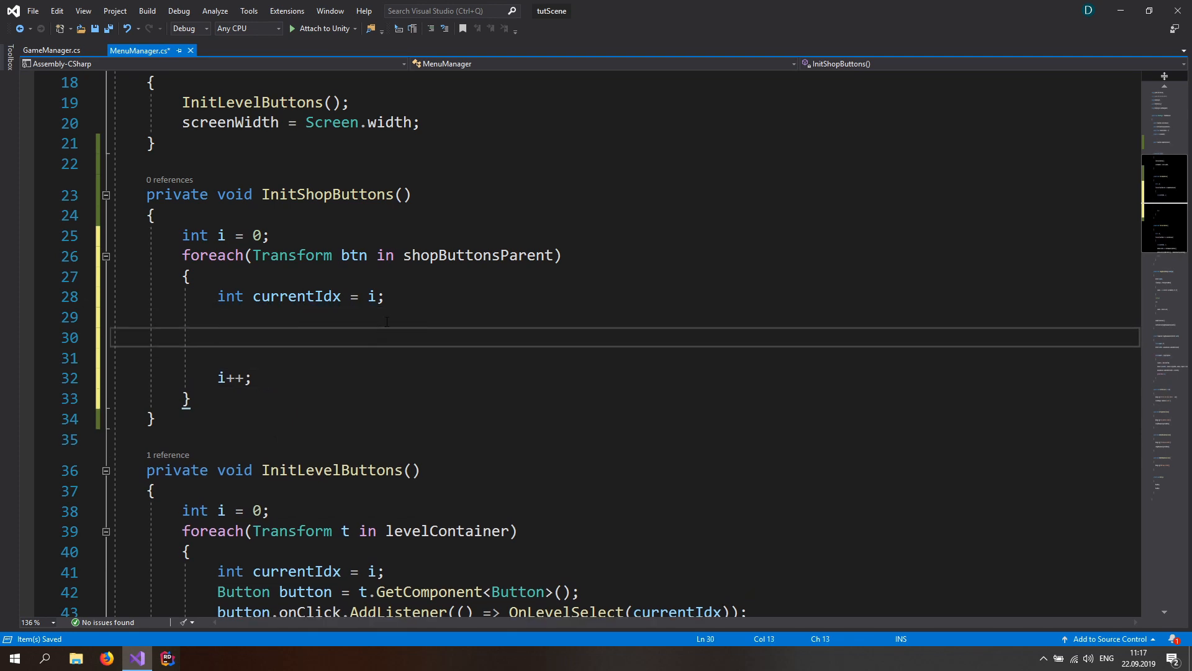
# Step: Between the two loop lines, add the comment "//create sprites" and begin the declaration "Texture2D texture ="
pyautogui.write('//create sprites')
pyautogui.press('Return')
pyautogui.write('Texture2D ')
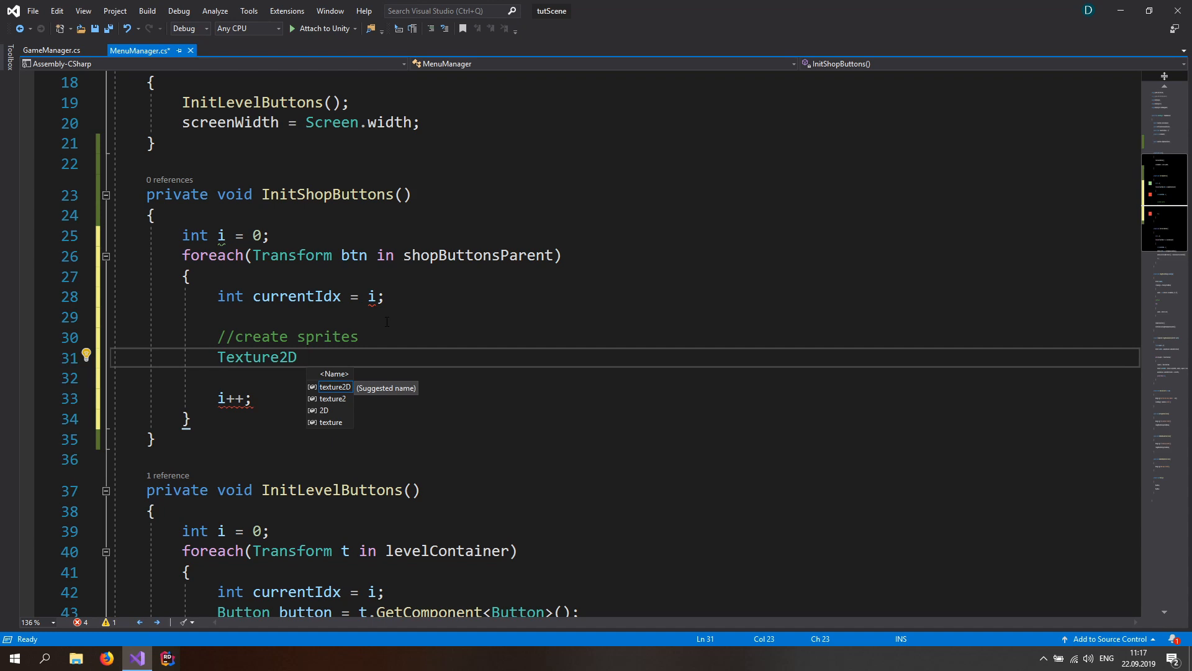
pyautogui.write('texture = ')
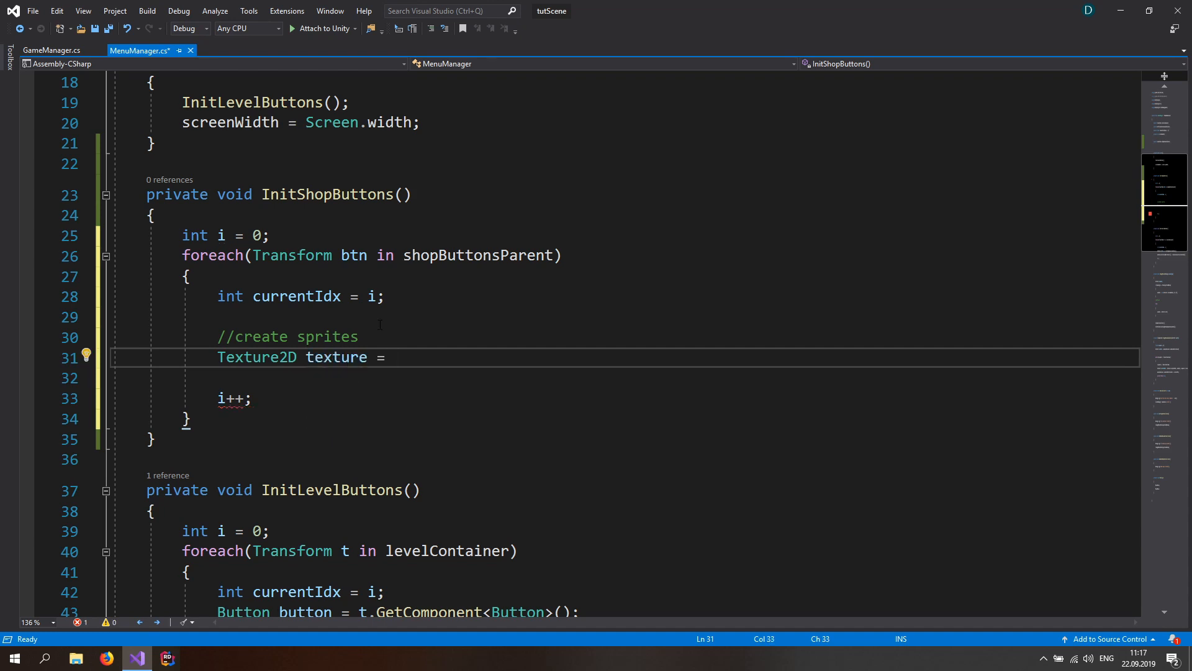
# Step: Complete the texture declaration with "GameManager.Instance.spaceshipTextures[currentIdx];"
pyautogui.write('GameManager.i')
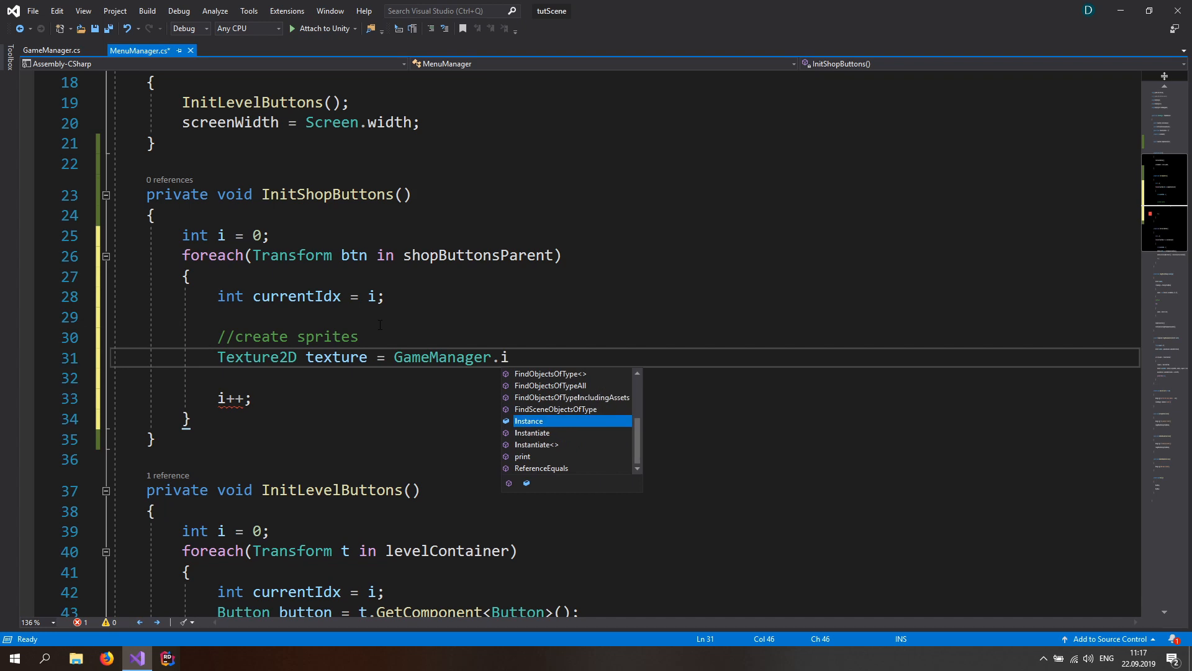
pyautogui.press('Tab')
pyautogui.write('.')
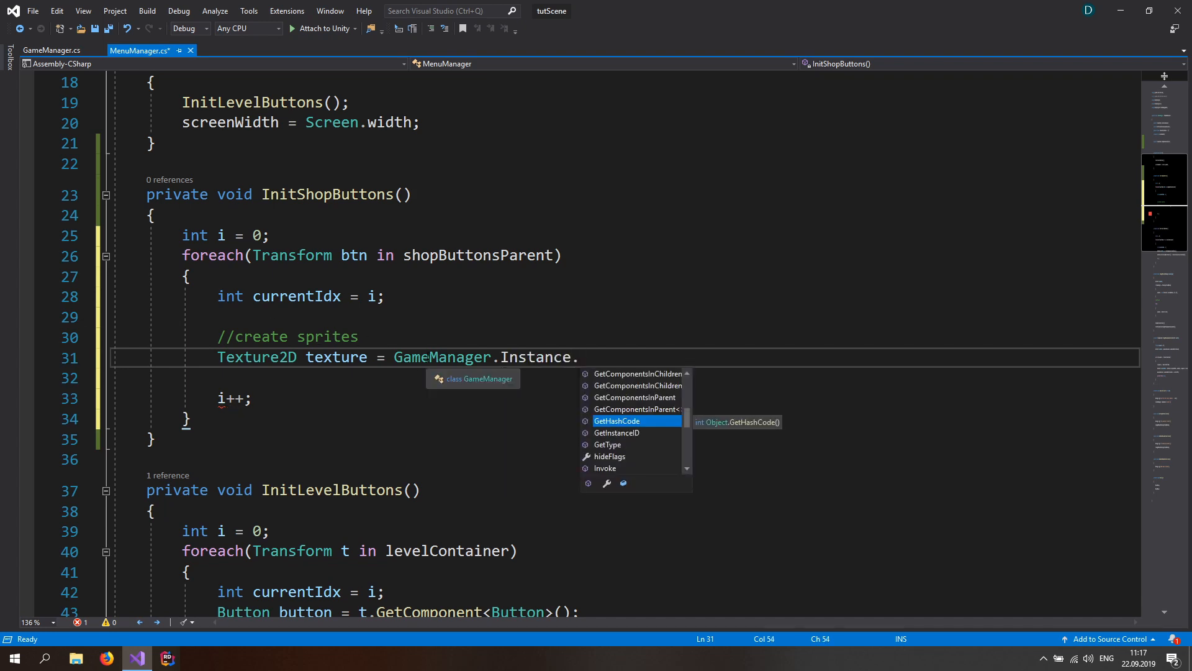
pyautogui.write('space')
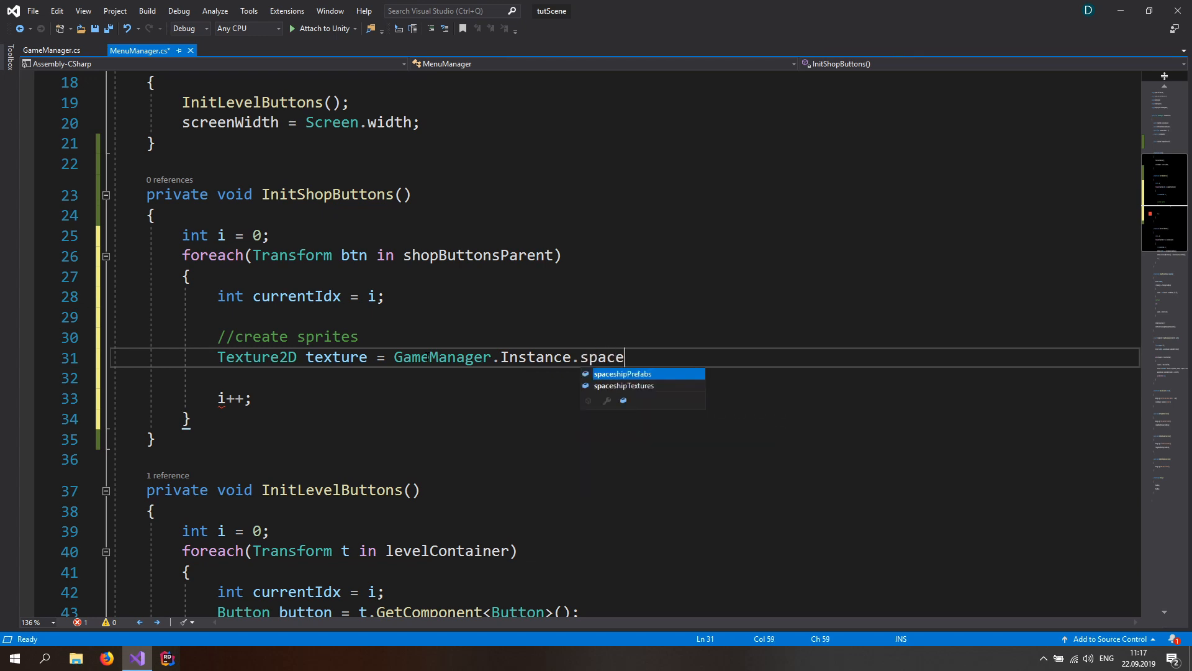
pyautogui.press('Tab')
pyautogui.write('[i]')
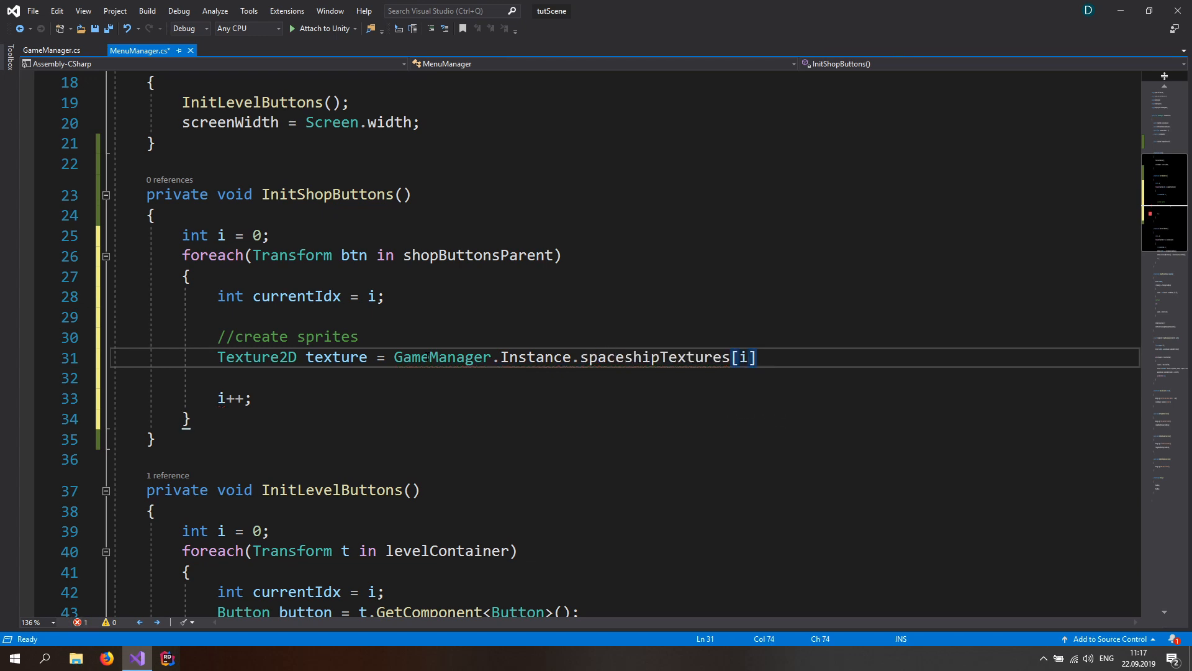
pyautogui.write(';')
pyautogui.press('BackSpace')
pyautogui.write('currentIdx')
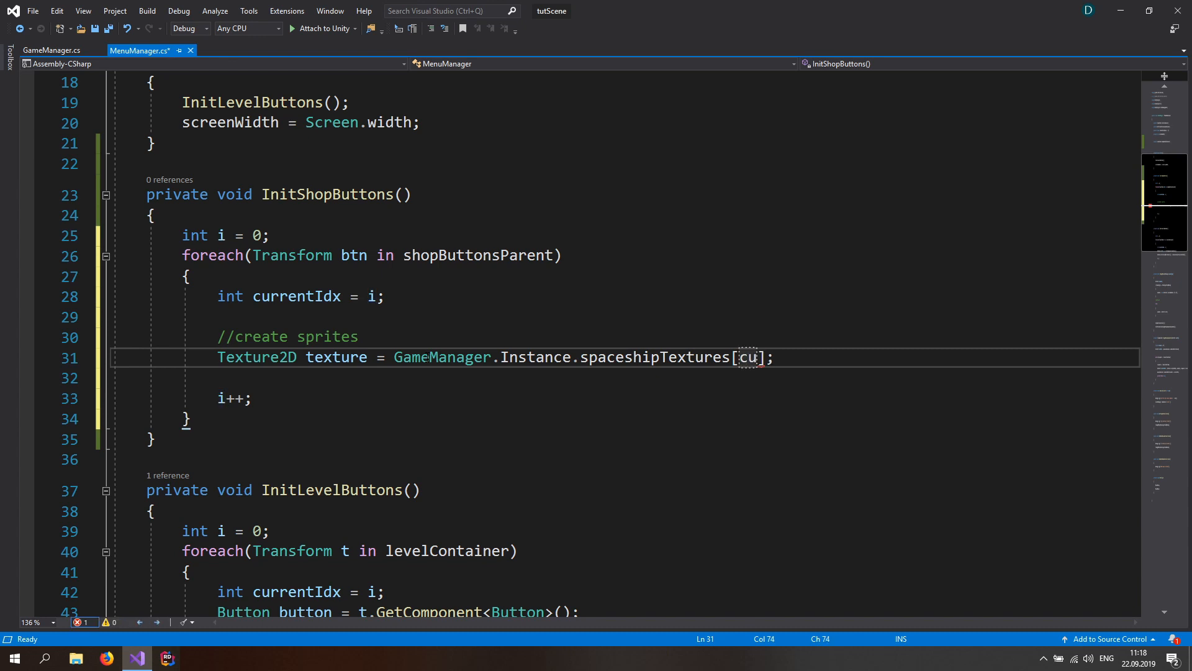
pyautogui.press('End')
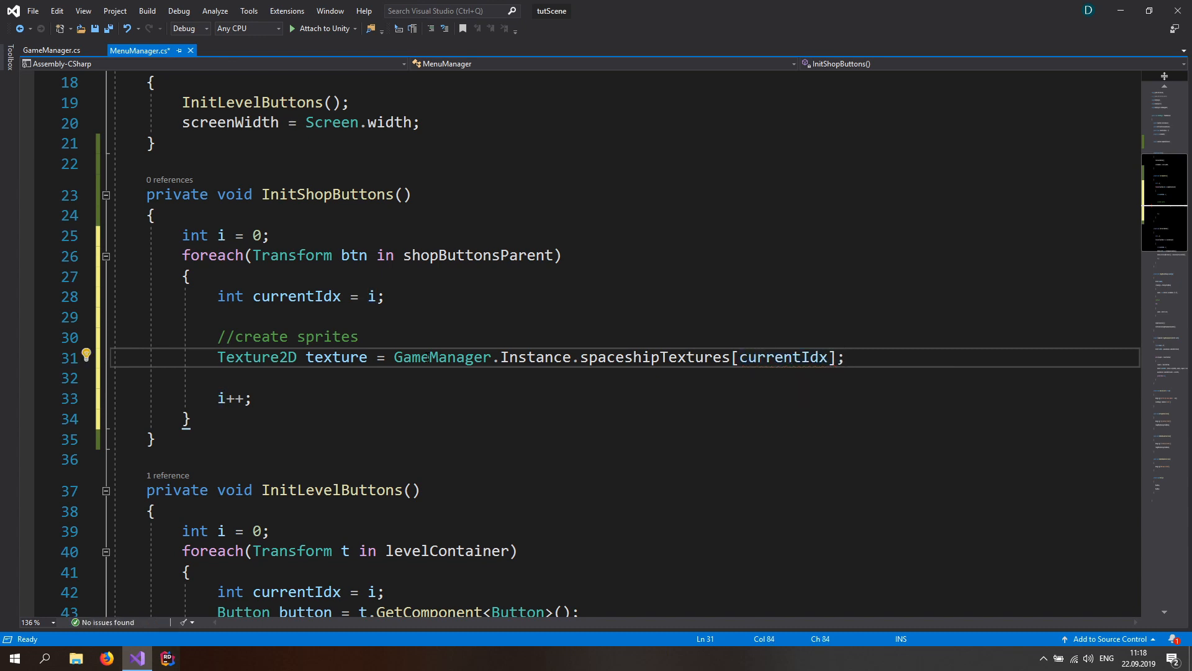
# Step: Begin a sprite variable declaration below the texture line with "Sprite newSprite"
pyautogui.press('Return')
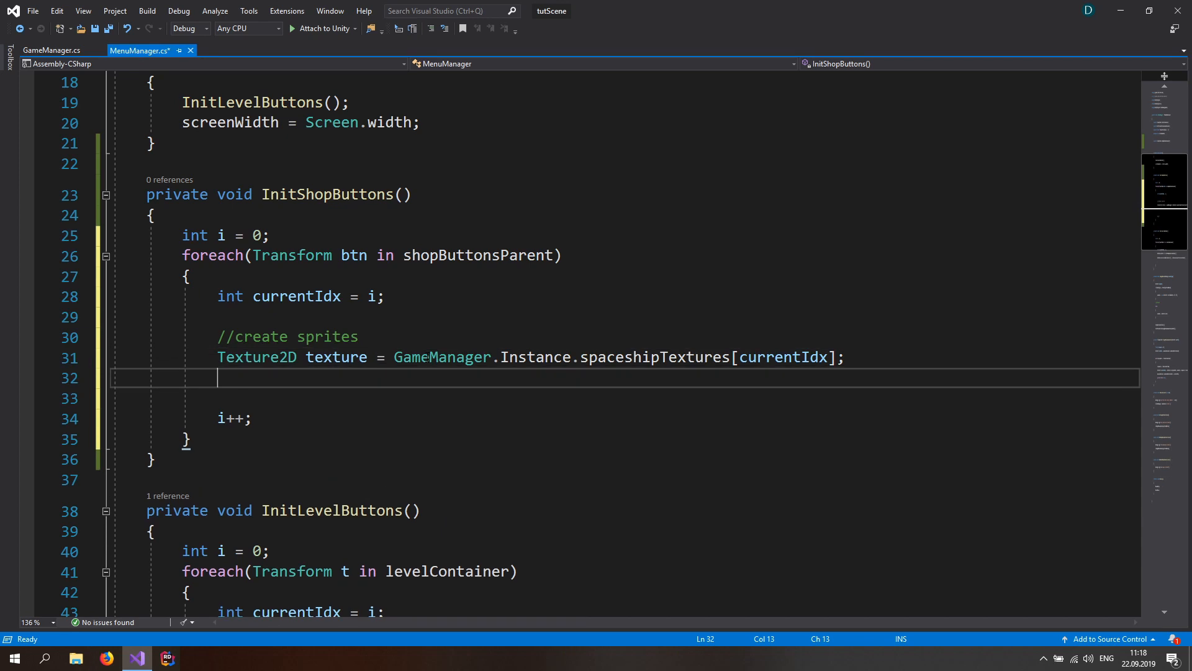
pyautogui.write('Space')
pyautogui.press('Escape')
pyautogui.hotkey('ctrl', 'shift', 'Left')
pyautogui.write('Sprite ')
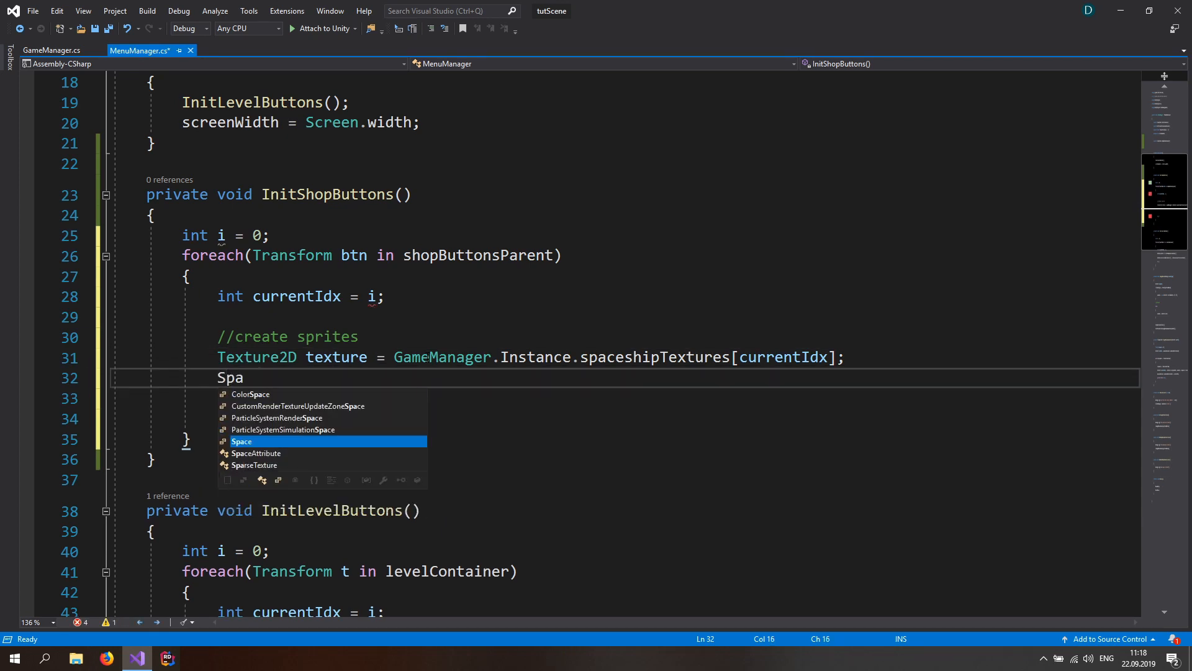
pyautogui.write('sprite')
pyautogui.hotkey('ctrl', 'Left')
pyautogui.write('new')
pyautogui.press('Delete')
pyautogui.write('S')
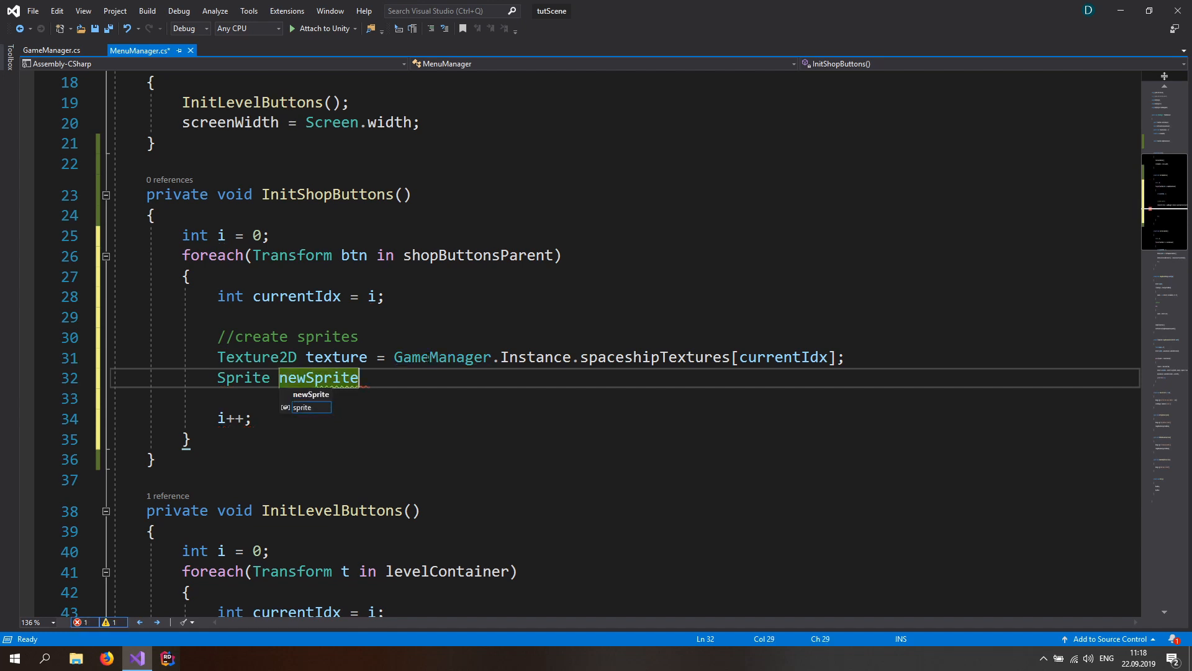
# Step: Assign "Sprite.Create(texture,)" to newSprite, leaving the remaining arguments open
pyautogui.press('End')
pyautogui.write('= Spare')
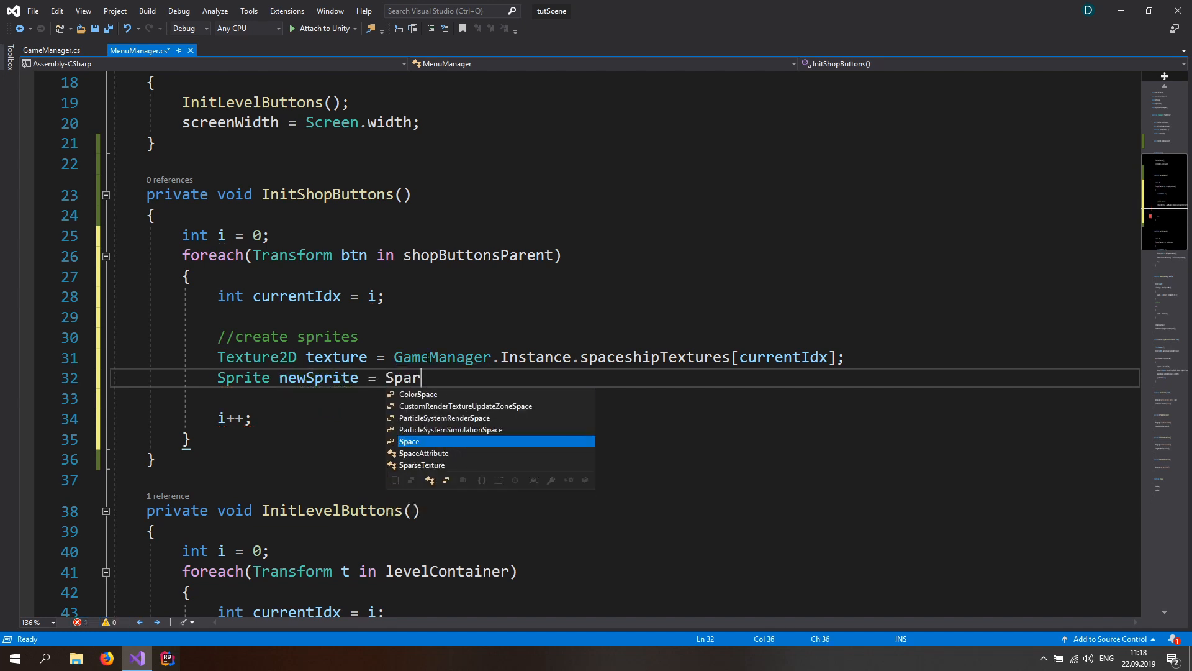
pyautogui.press('BackSpace')
pyautogui.press('BackSpace')
pyautogui.press('BackSpace')
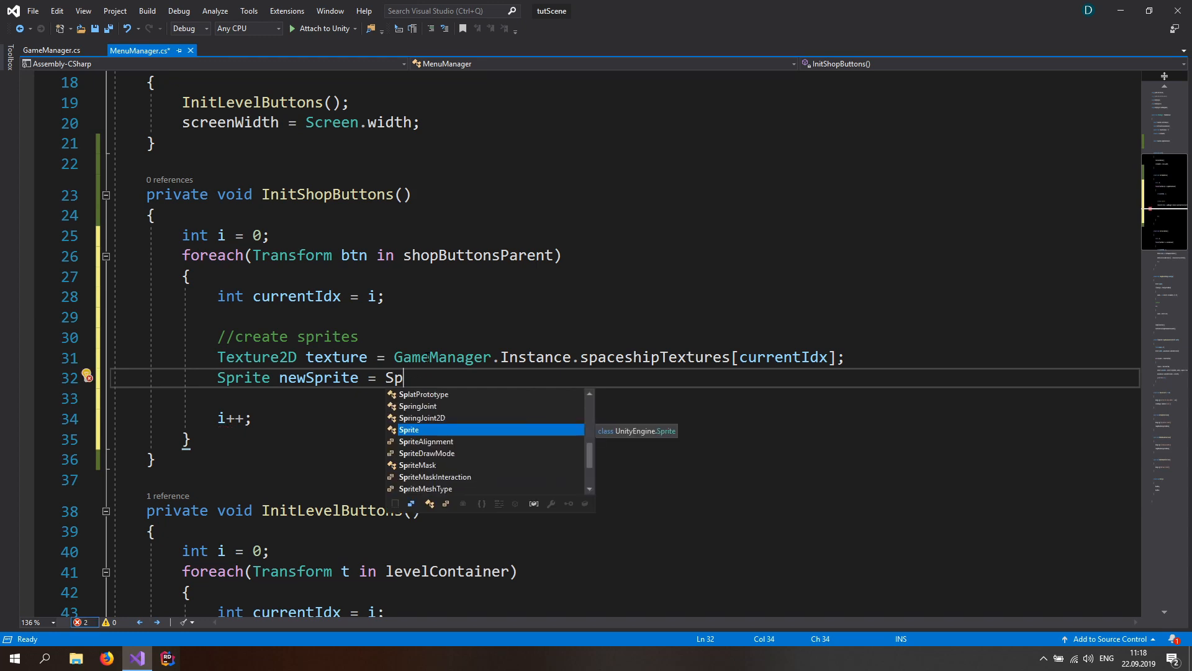
pyautogui.write('rite.Create(')
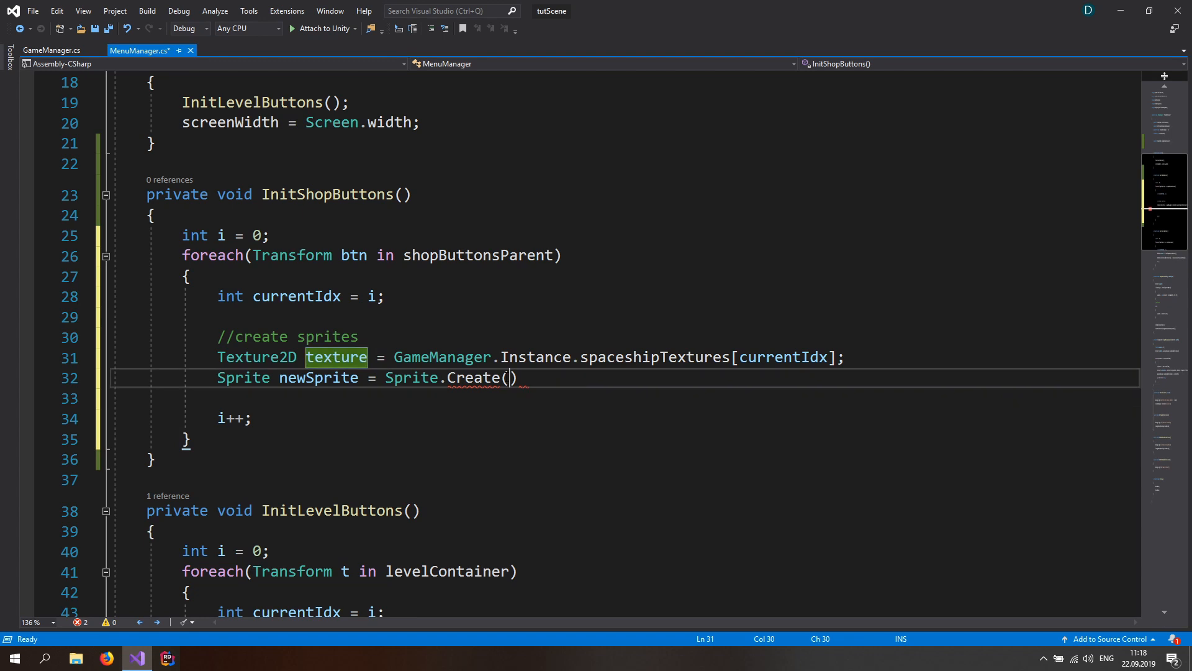
pyautogui.click(507, 378)
pyautogui.write('texture')
pyautogui.write(',')
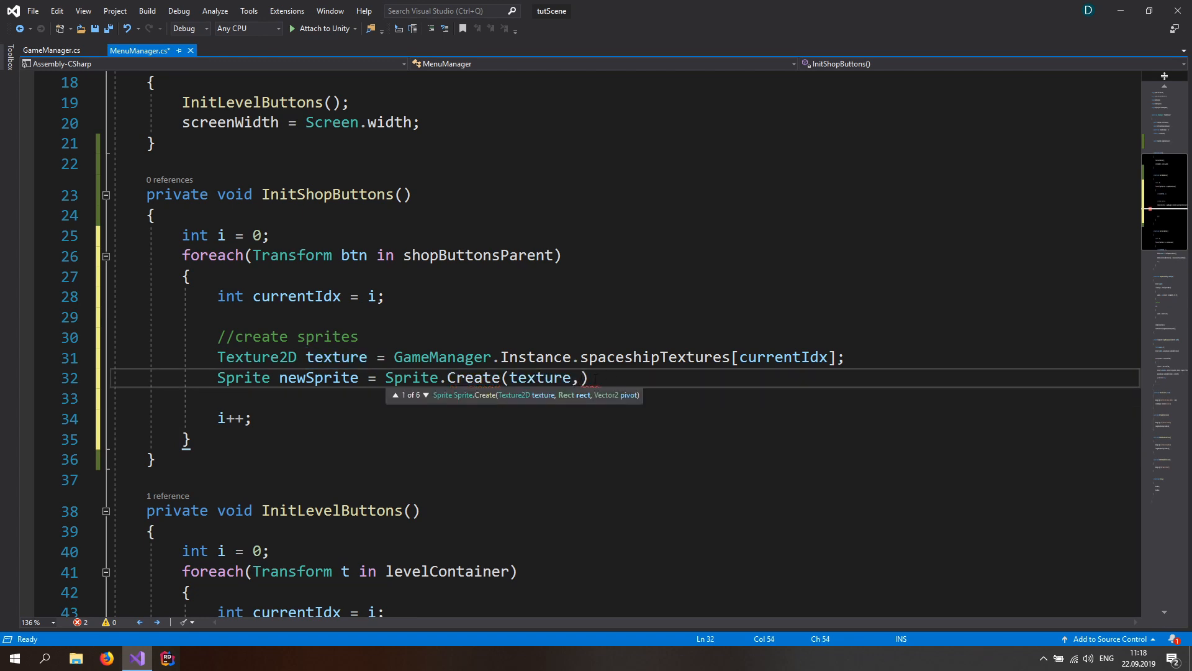
# Step: Insert a line above the newSprite declaration and begin "Rect newRect = new Rect()" there
pyautogui.press('Escape')
pyautogui.hotkey('ctrl', 'Return')
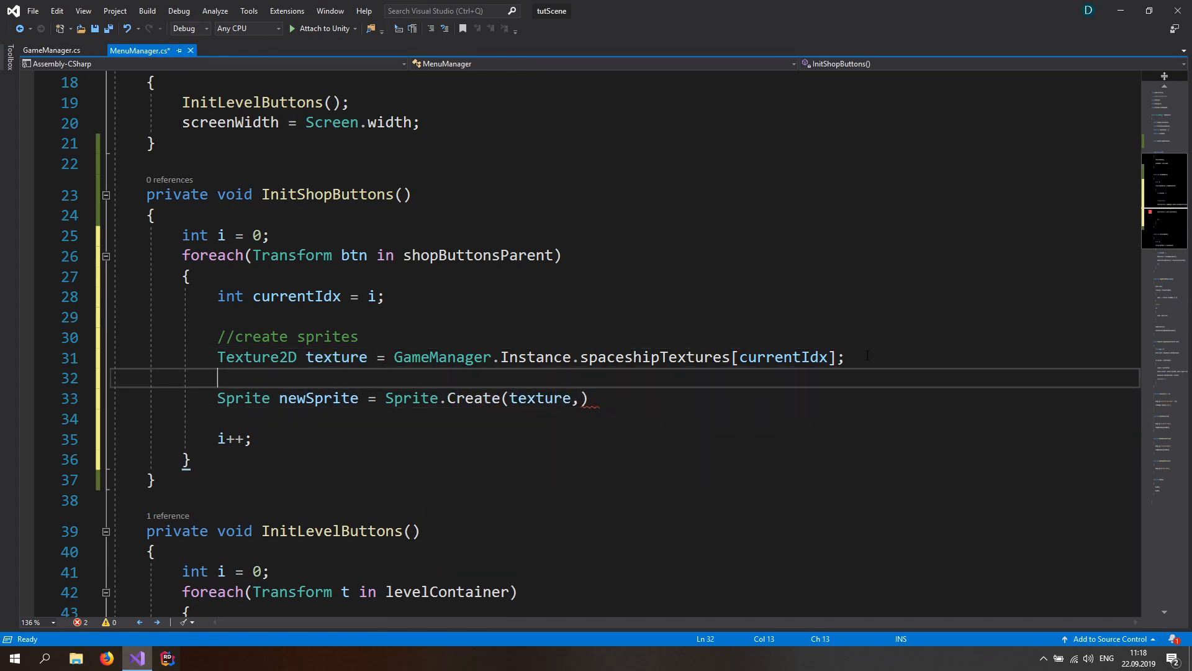
pyautogui.write('Rect')
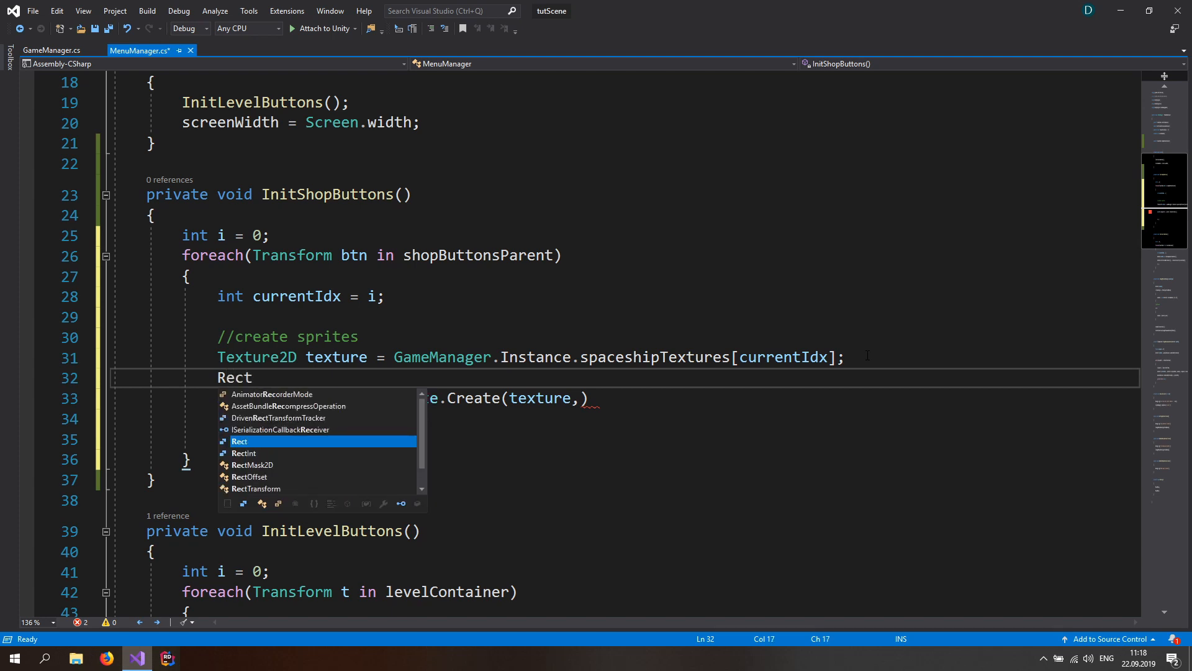
pyautogui.write(' newRect = ')
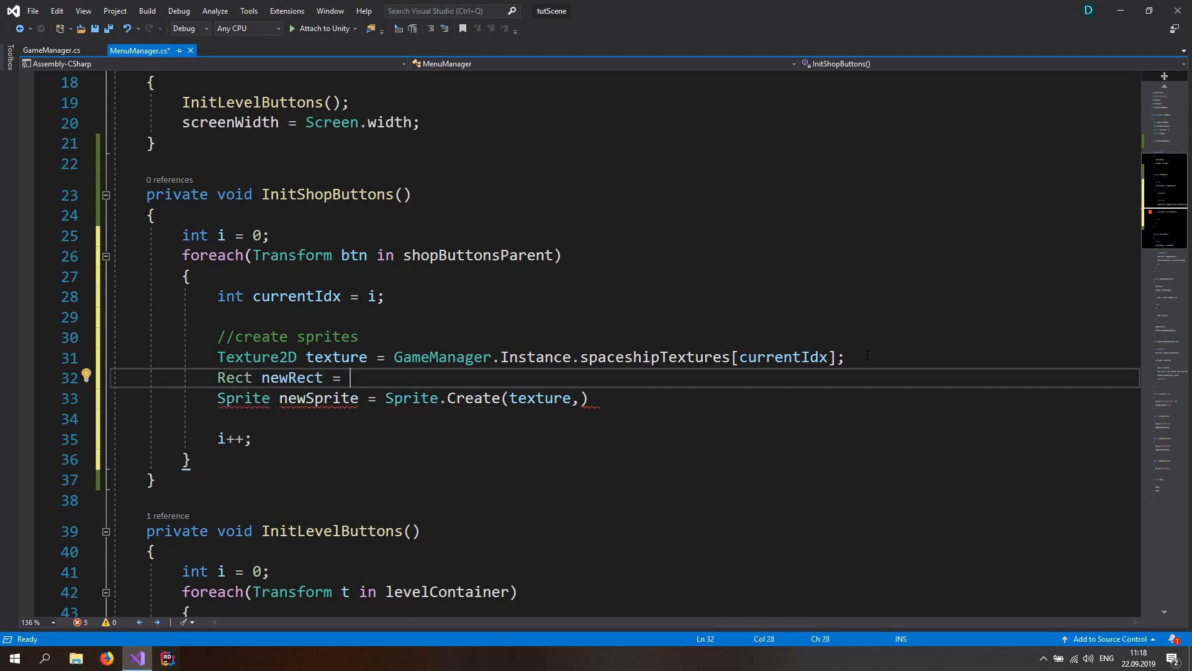
pyautogui.write('new Rect')
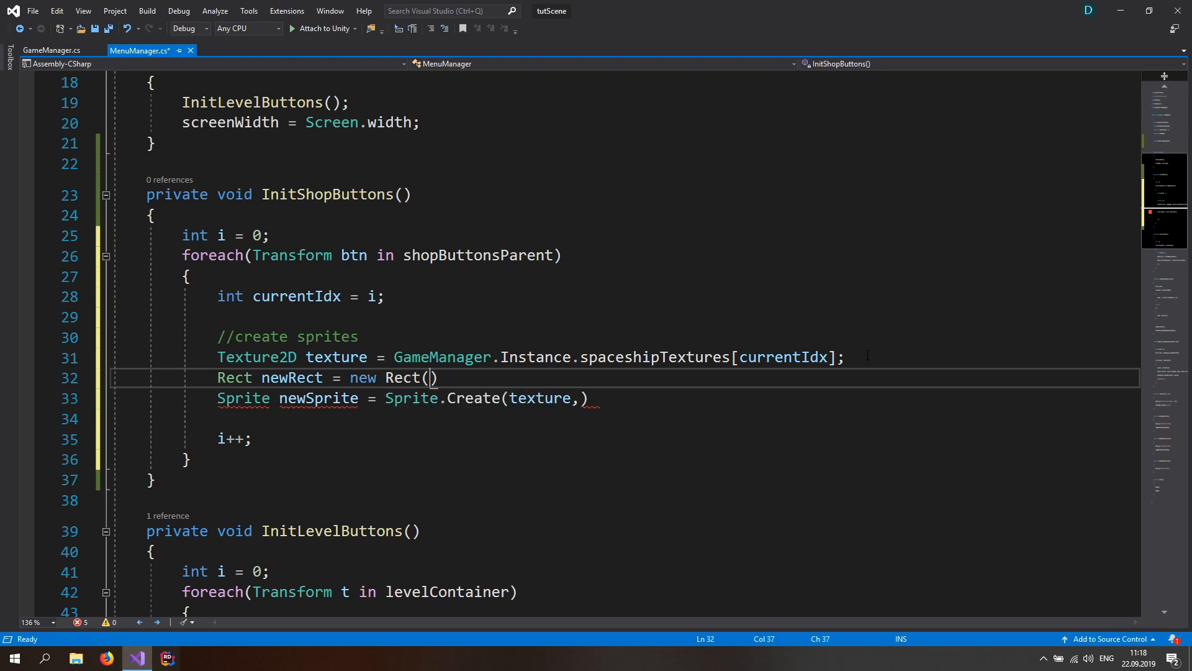
pyautogui.press('BackSpace')
pyautogui.write('(')
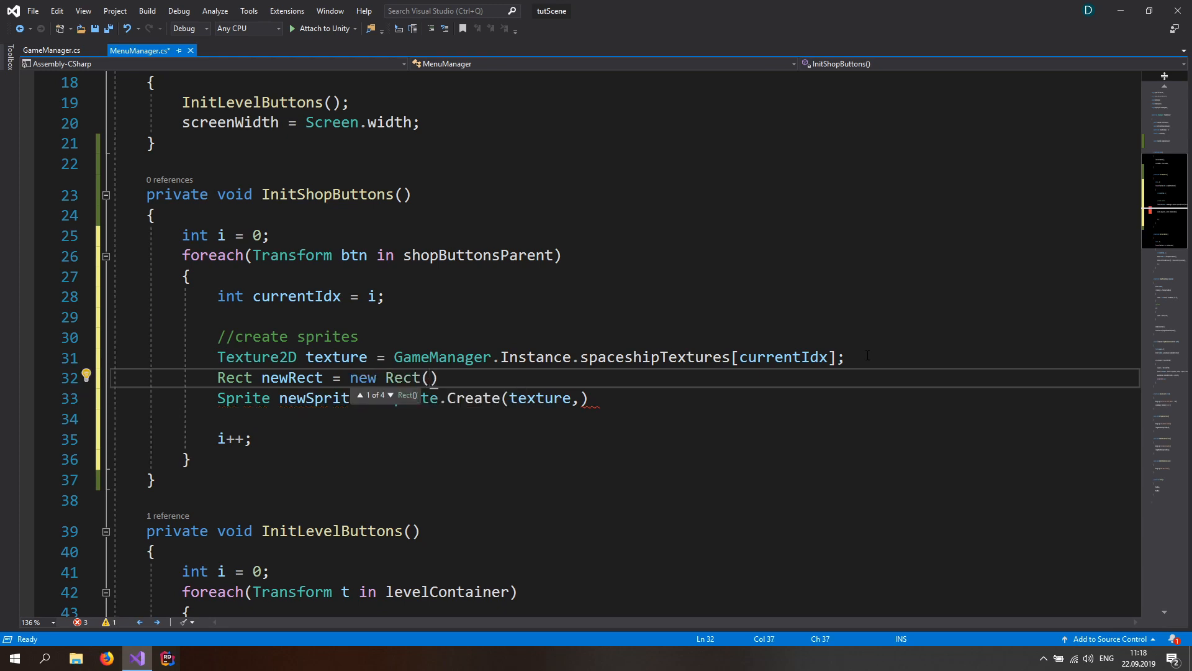
# Step: Fill the Rect constructor with "0f, 0f, texture.width, texture.height" and end the statement with a semicolon
pyautogui.write('0f, 0f,')
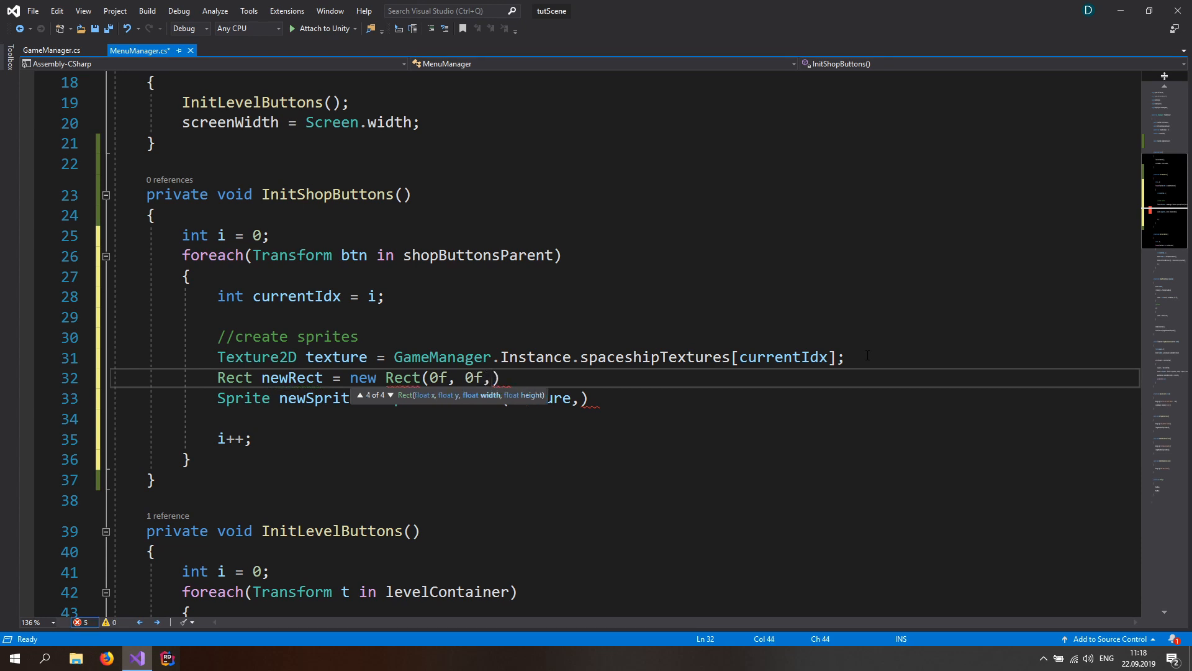
pyautogui.write(' texture.width')
pyautogui.write(', ')
pyautogui.write('texture.heig')
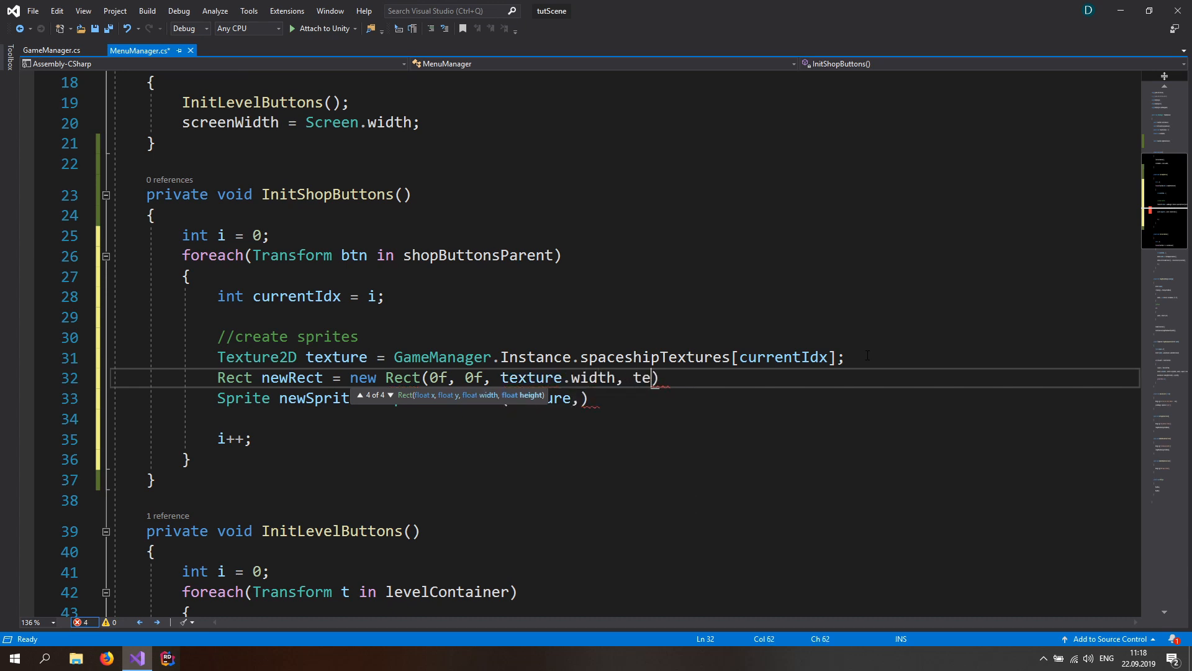
pyautogui.write('ht);')
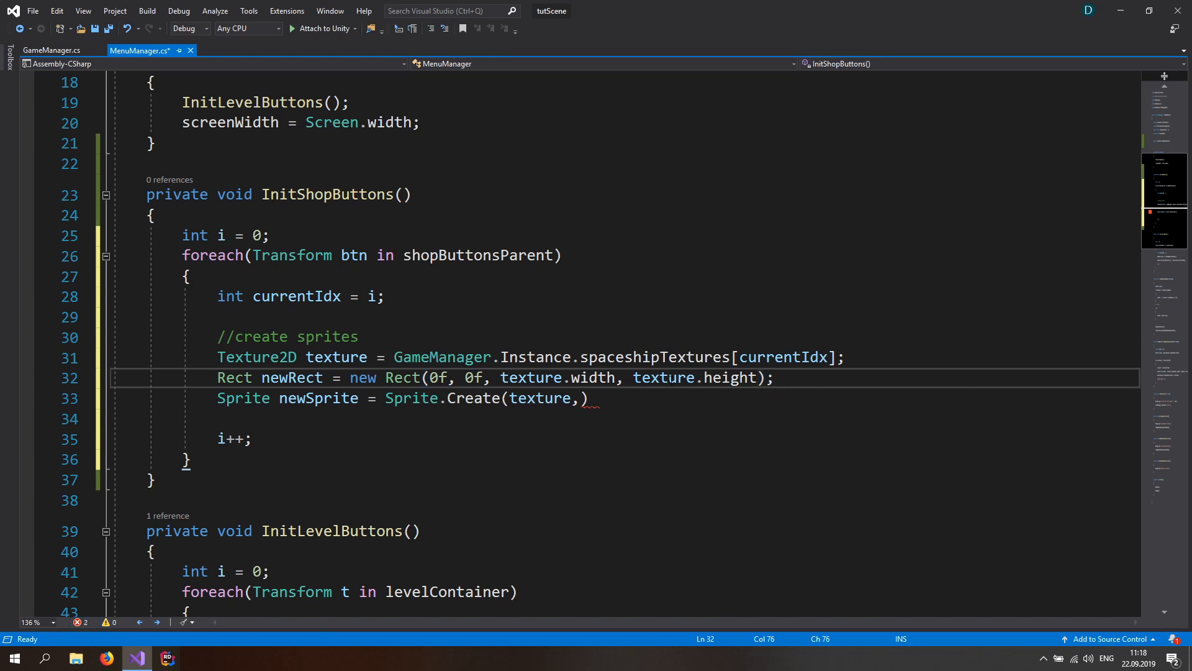
# Step: Complete the Sprite.Create call with "newRect, new Vector2(0.5f, 0.5f)", terminate the statement, and save the script
pyautogui.click(580, 398)
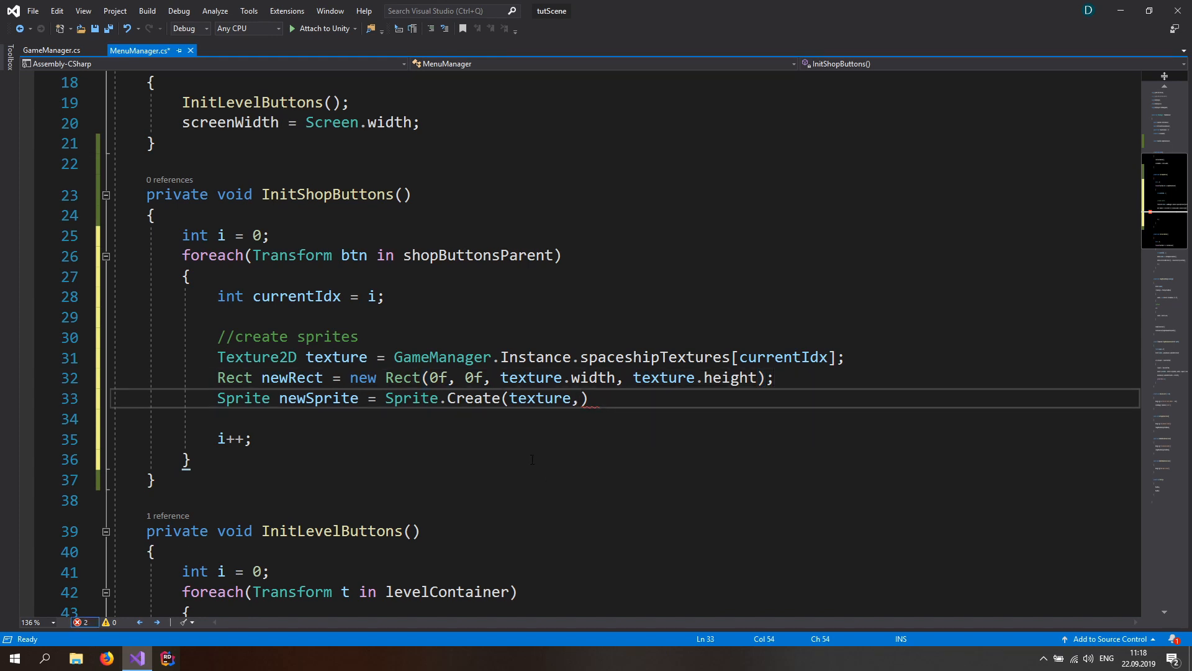
pyautogui.write('newRect, ')
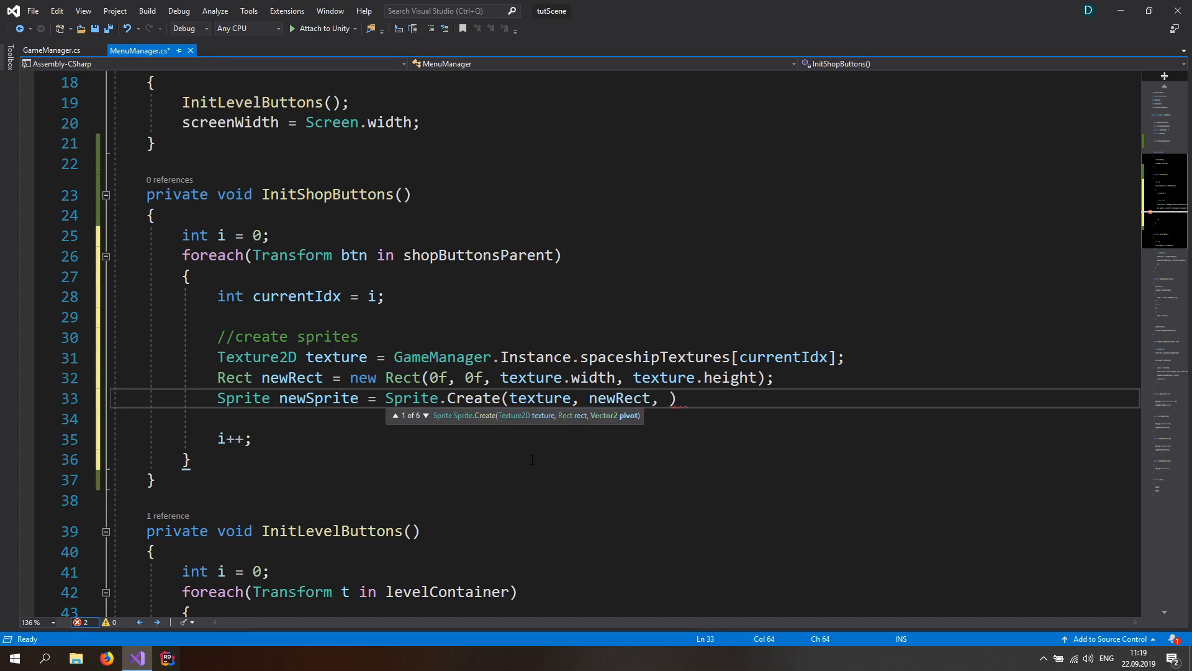
pyautogui.write('new Vector32')
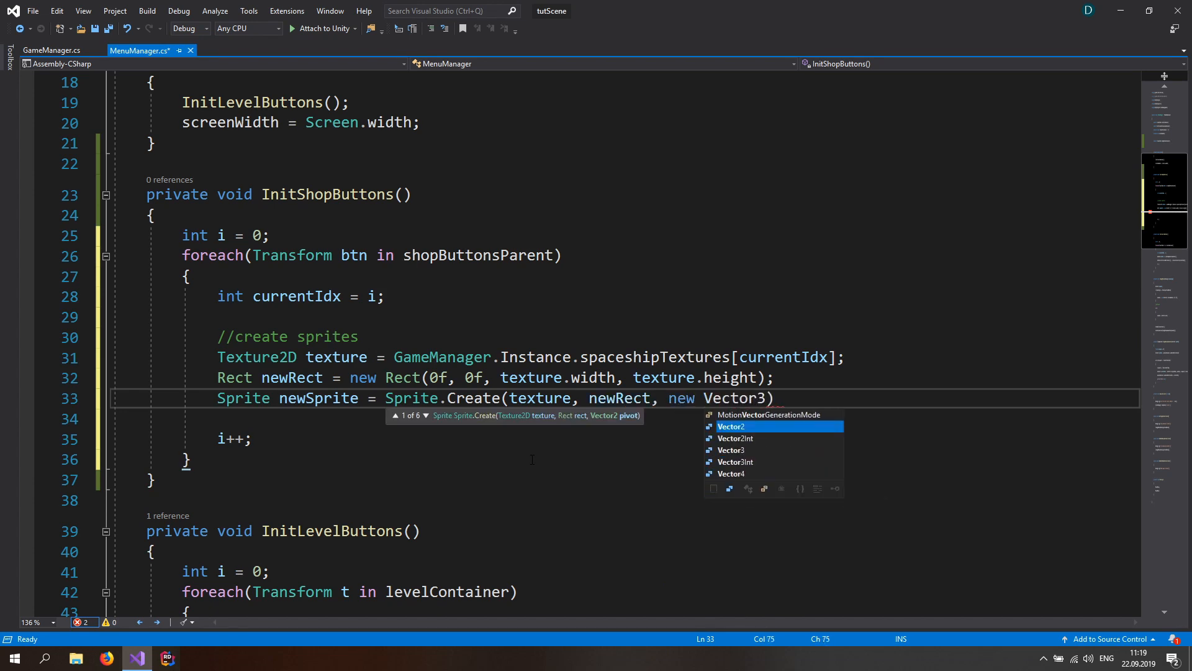
pyautogui.press('BackSpace')
pyautogui.press('BackSpace')
pyautogui.write('2(0')
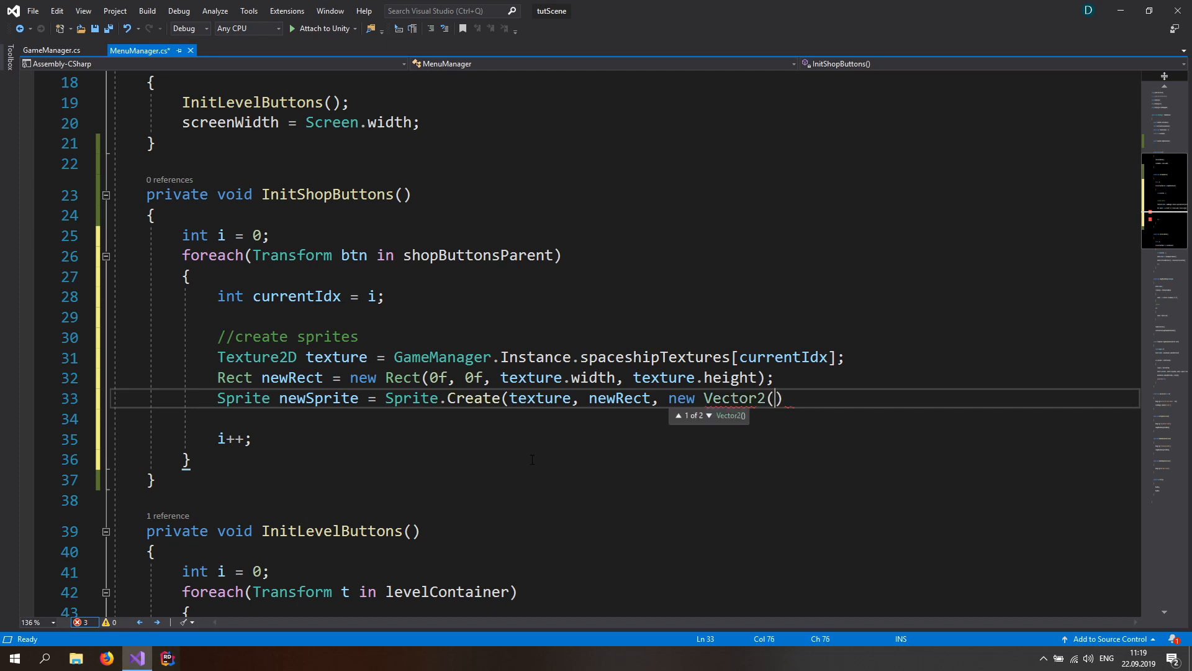
pyautogui.write('.5f, 0')
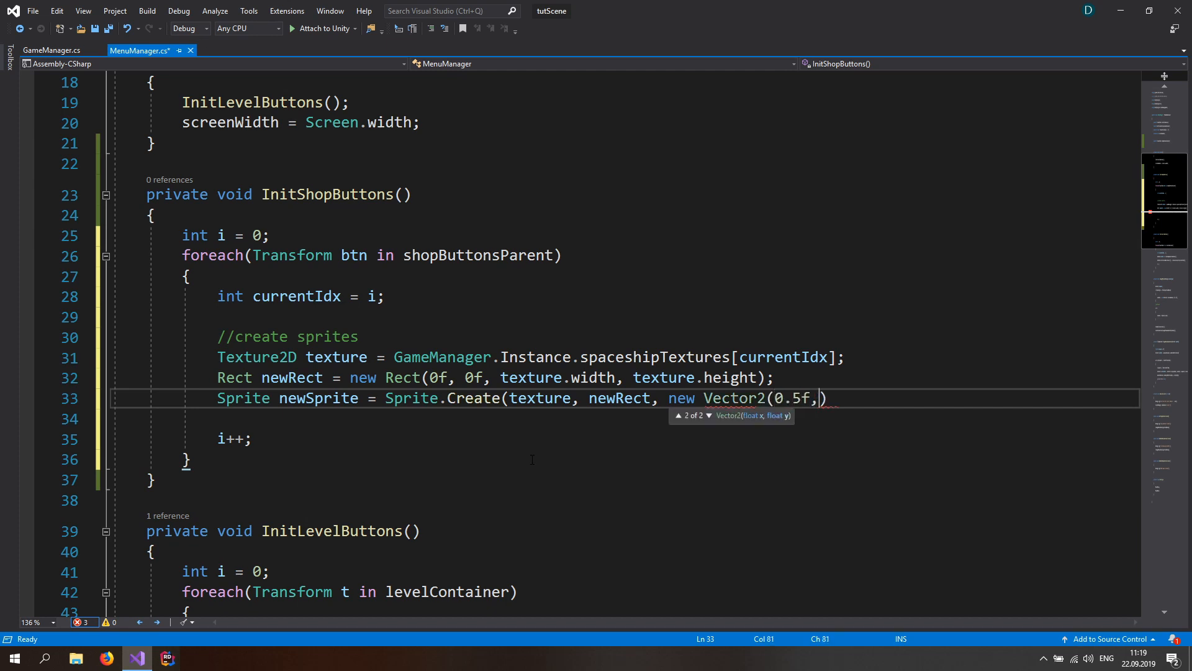
pyautogui.write('.5f);')
pyautogui.hotkey('ctrl', 's')
pyautogui.write(');')
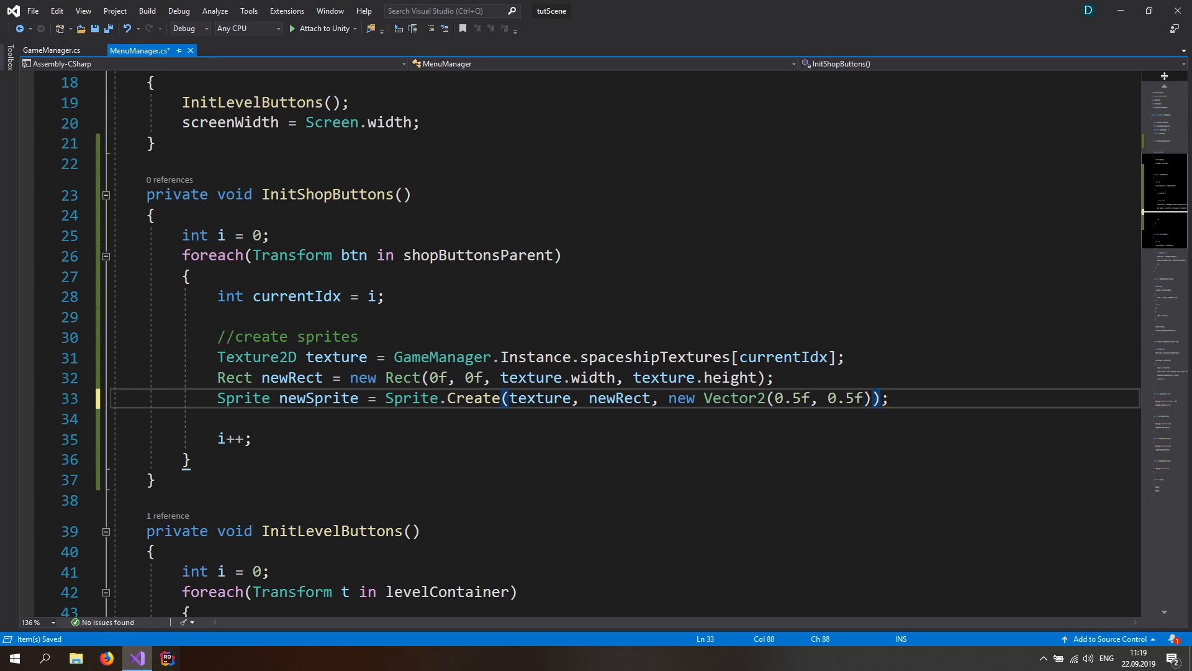
# Step: Below the newSprite declaration, add "btn.GetComponent<Image>().sprite = newSprite;" and save the script
pyautogui.moveTo(768, 398); pyautogui.dragTo(873, 398)
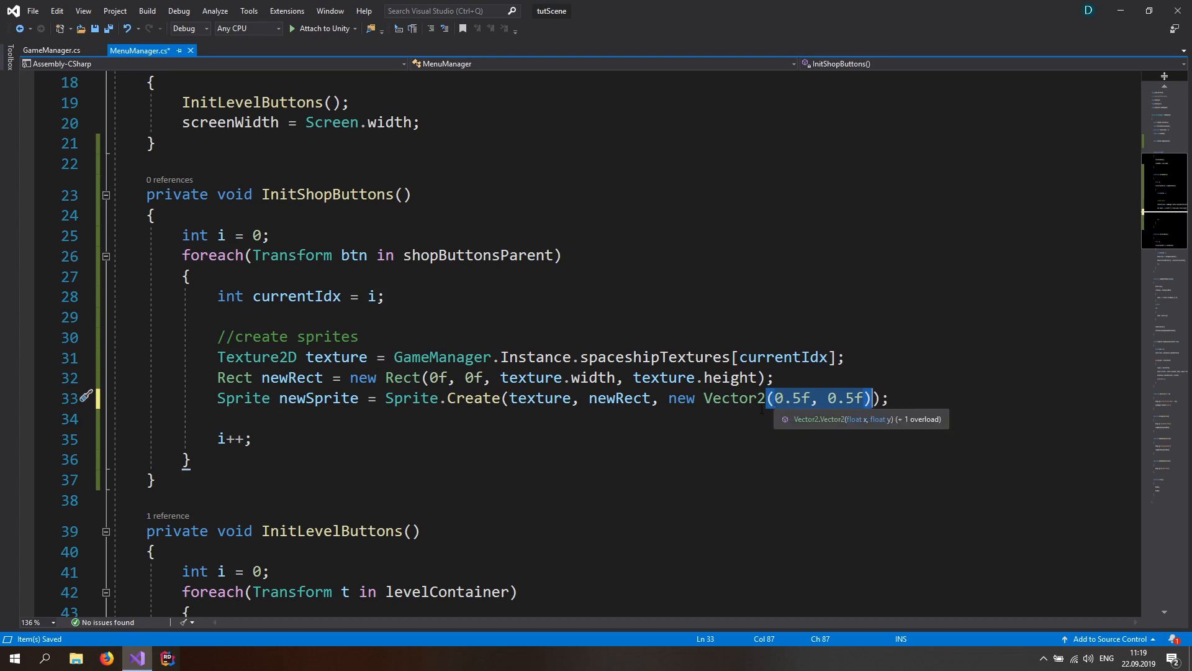
pyautogui.click(900, 397)
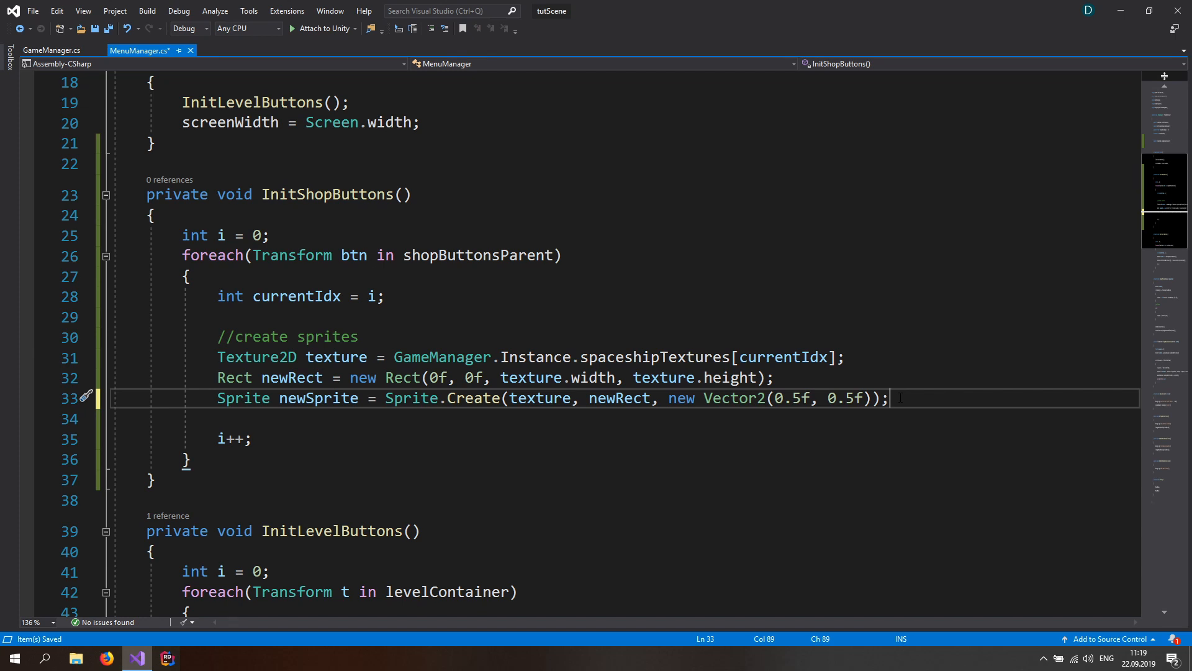
pyautogui.press('Return')
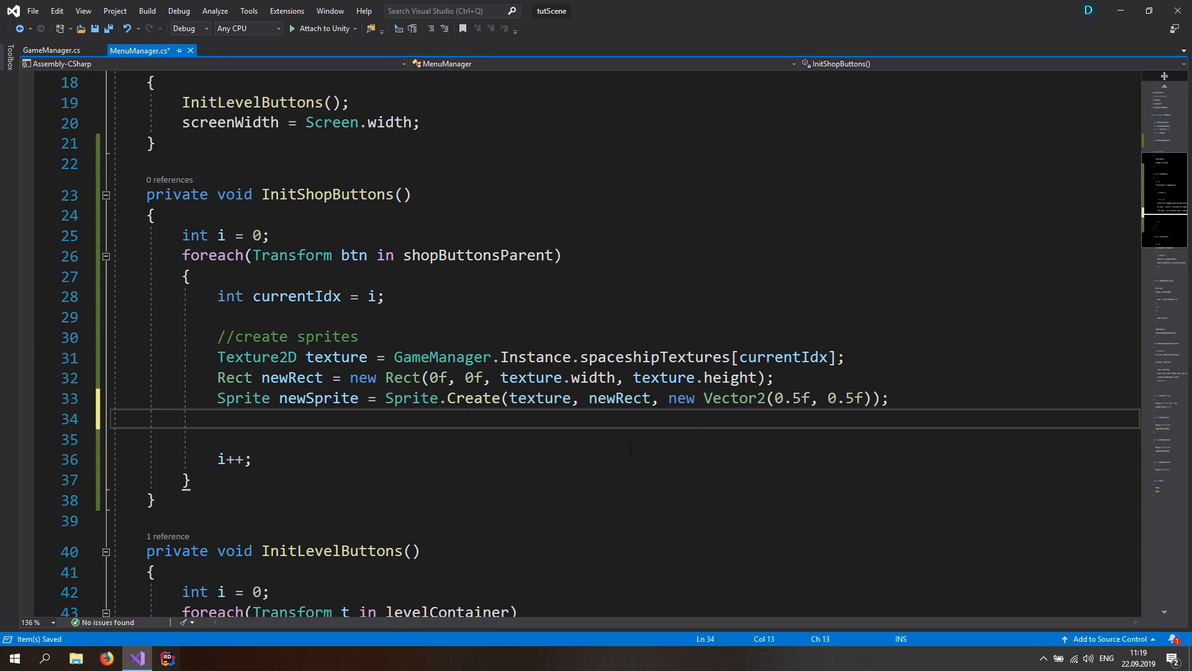
pyautogui.click(355, 261)
pyautogui.click(281, 416)
pyautogui.write('btn')
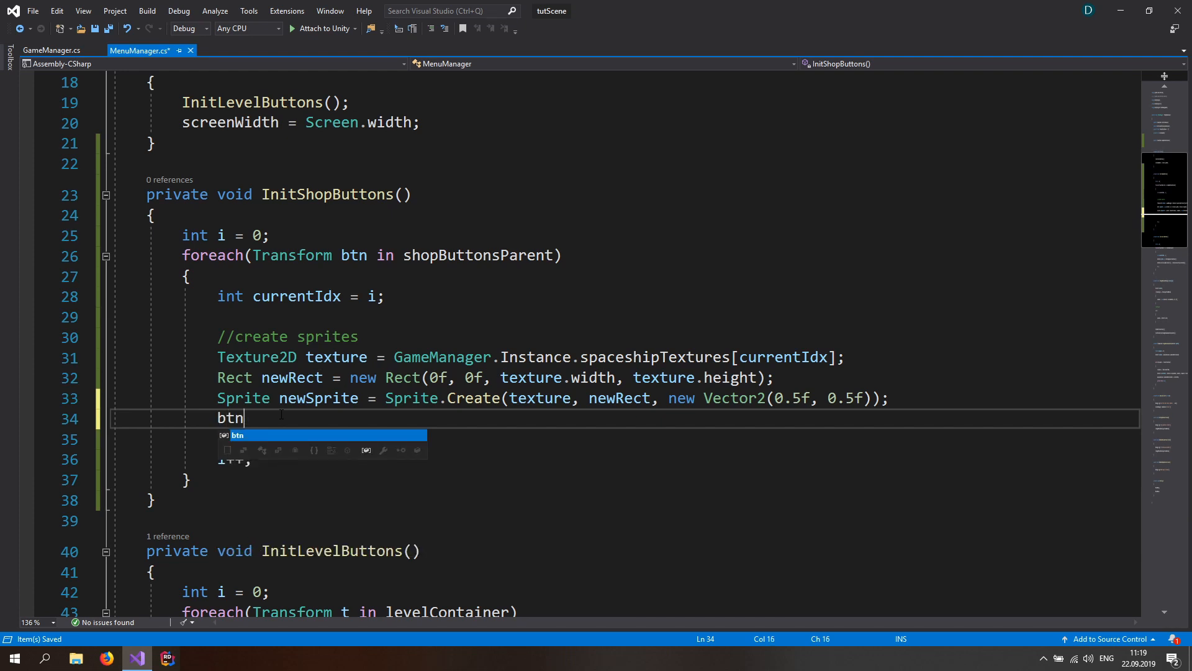
pyautogui.write('.GetComponent<')
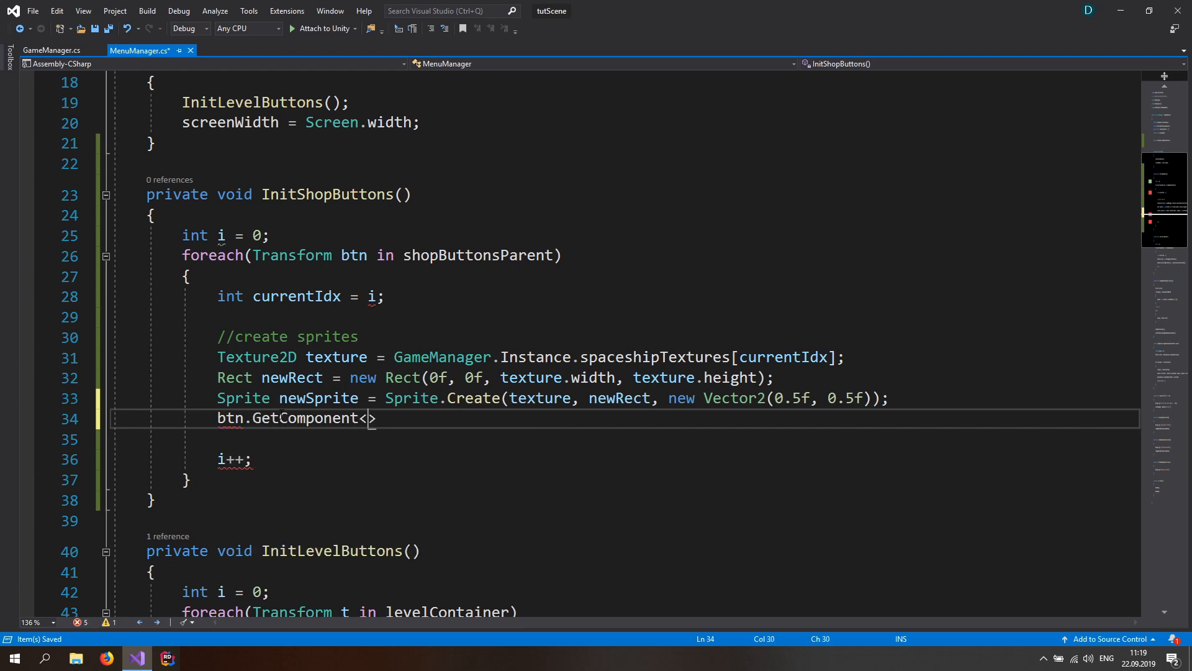
pyautogui.write('Image>().sprite = ')
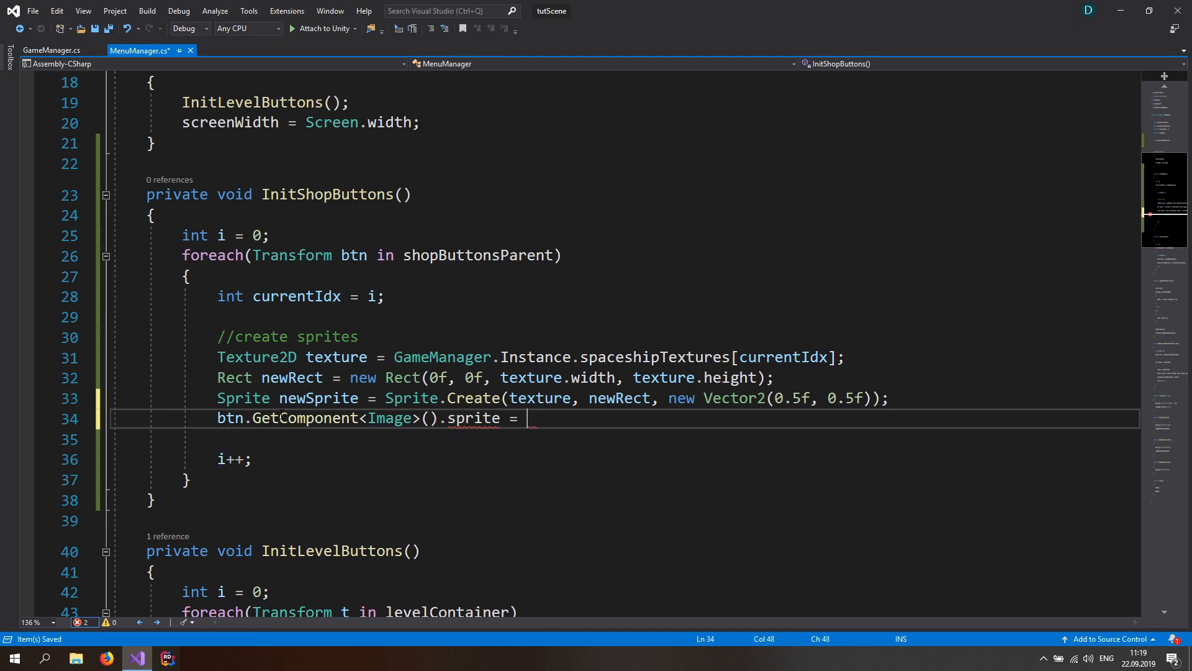
pyautogui.write('newSprite')
pyautogui.hotkey('ctrl', 's')
# Step: Add a call to "InitShopButtons();" after the screenWidth line in Start() and save the script
pyautogui.click(341, 440)
pyautogui.click(374, 214)
pyautogui.doubleClick(373, 199)
pyautogui.hotkey('ctrl', 'c')
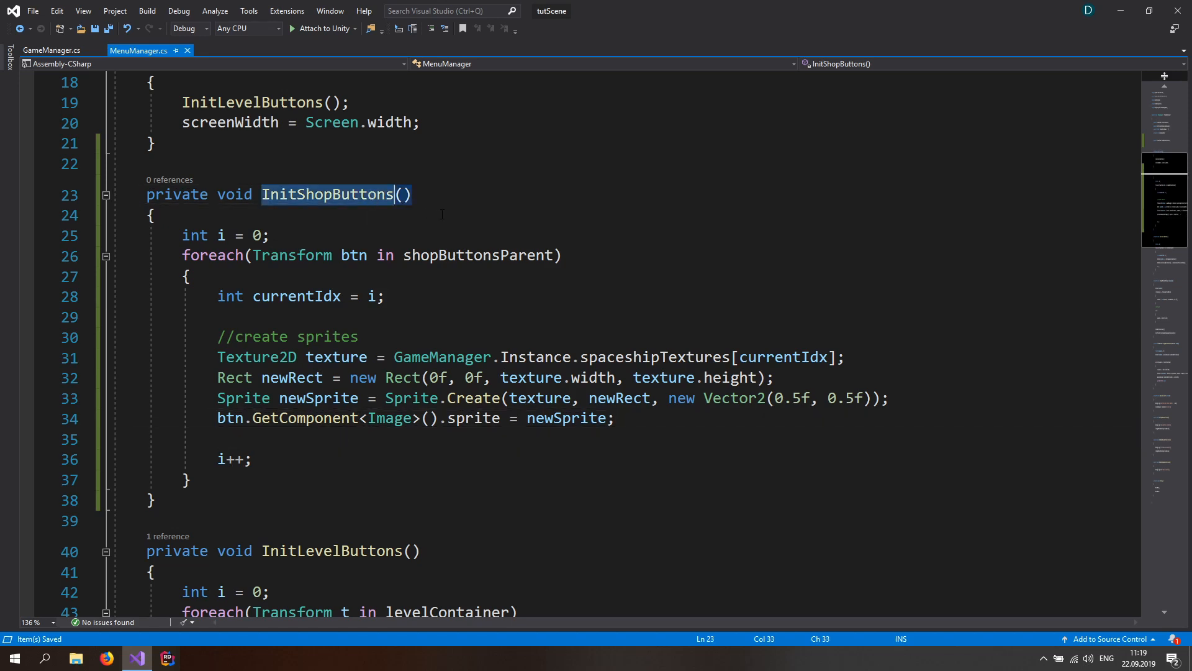
pyautogui.keyDown('ctrl'); pyautogui.scroll(1, 459, 261); pyautogui.keyUp('ctrl')
pyautogui.scroll(2, 469, 266)
pyautogui.click(470, 267)
pyautogui.press('Return')
pyautogui.hotkey('ctrl', 'v')
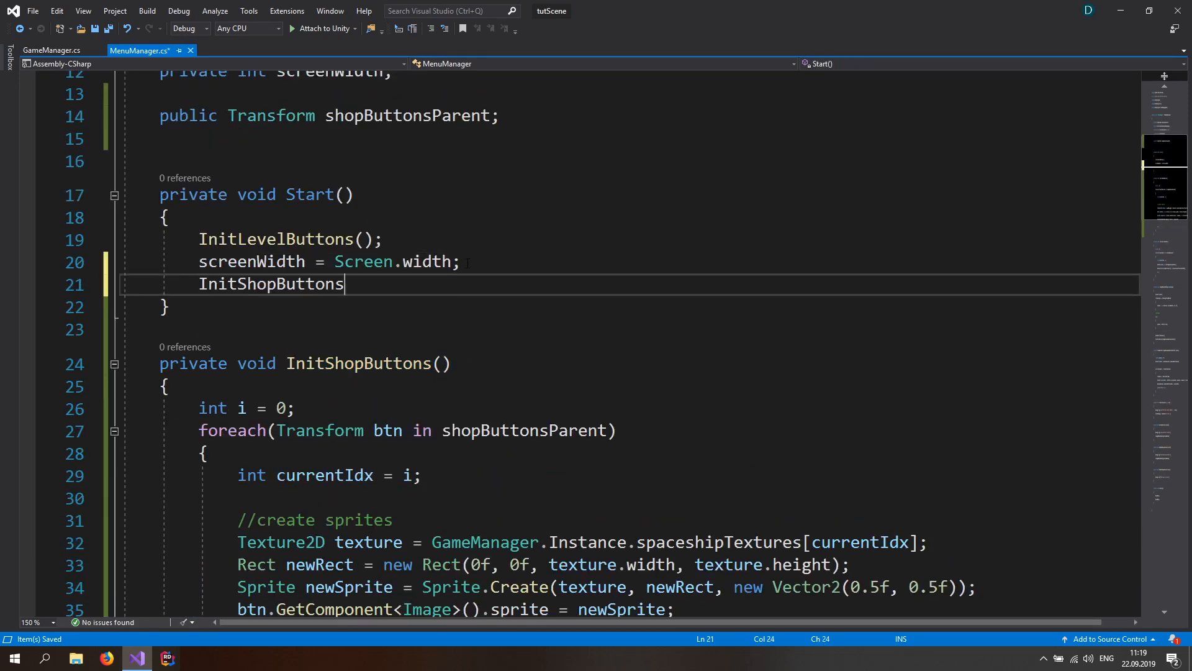
pyautogui.write('();')
pyautogui.hotkey('ctrl', 's')
pyautogui.click(431, 363)
pyautogui.scroll(-1, 737, 599)
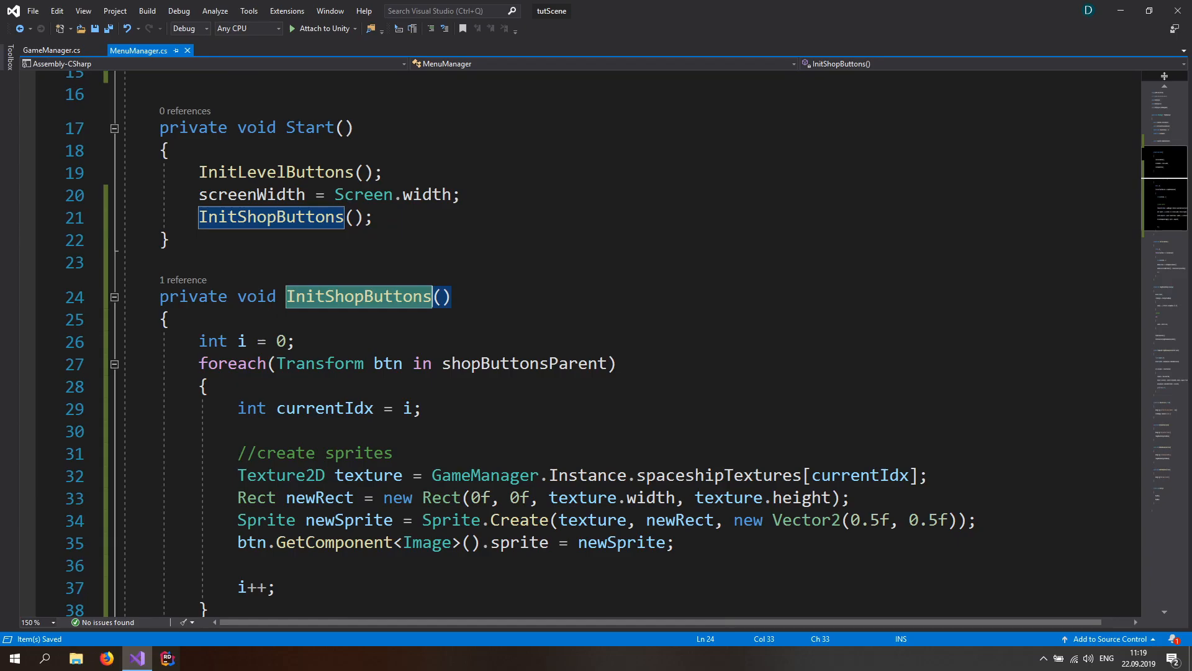
# Step: In Unity, assign itemsParent to MenuManager's Shop Buttons Parent field and rename that object ShopButtonsParent
pyautogui.hotkey('alt', 'Tab')
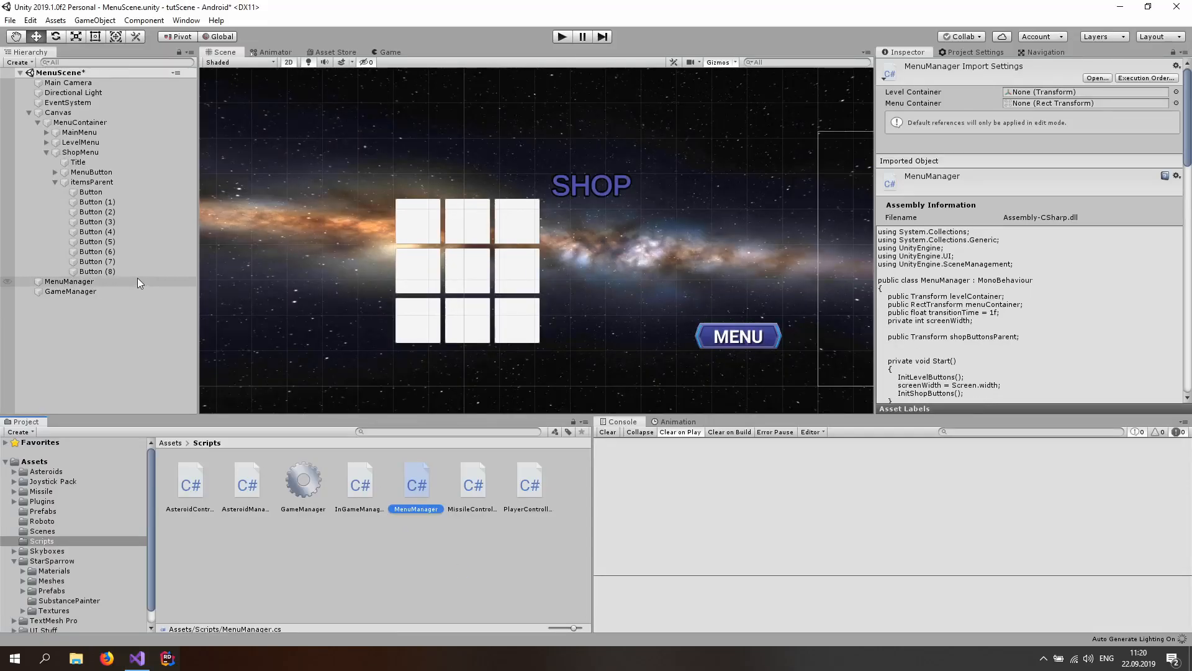
pyautogui.click(69, 281)
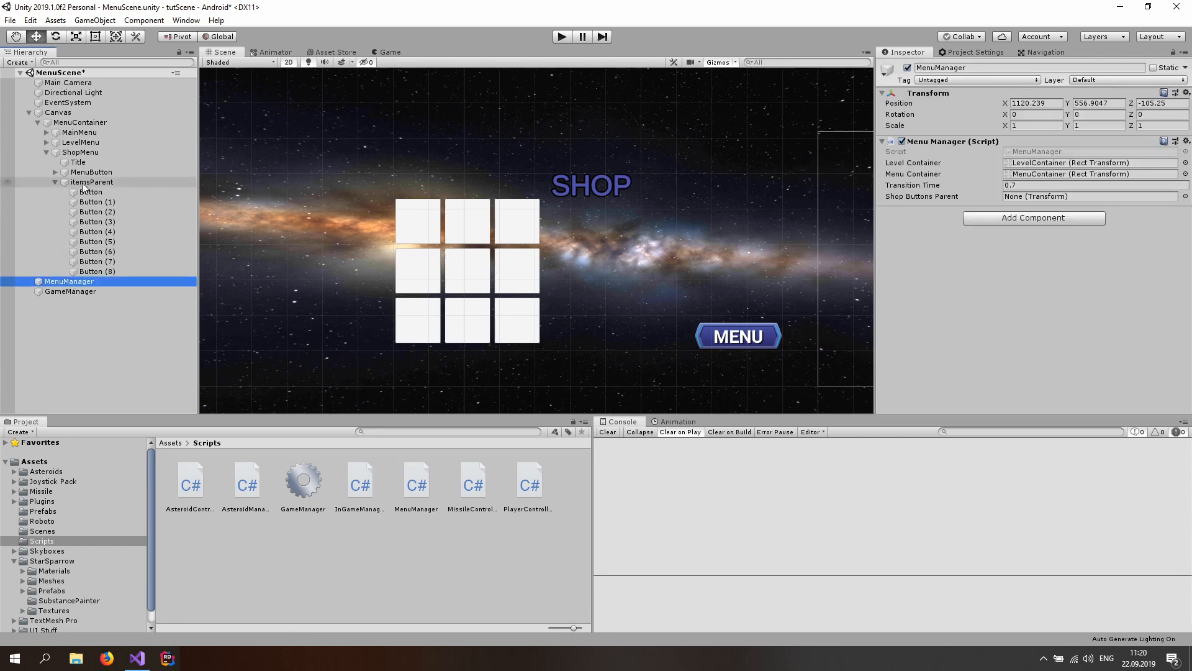
pyautogui.moveTo(88, 188); pyautogui.dragTo(1040, 204)
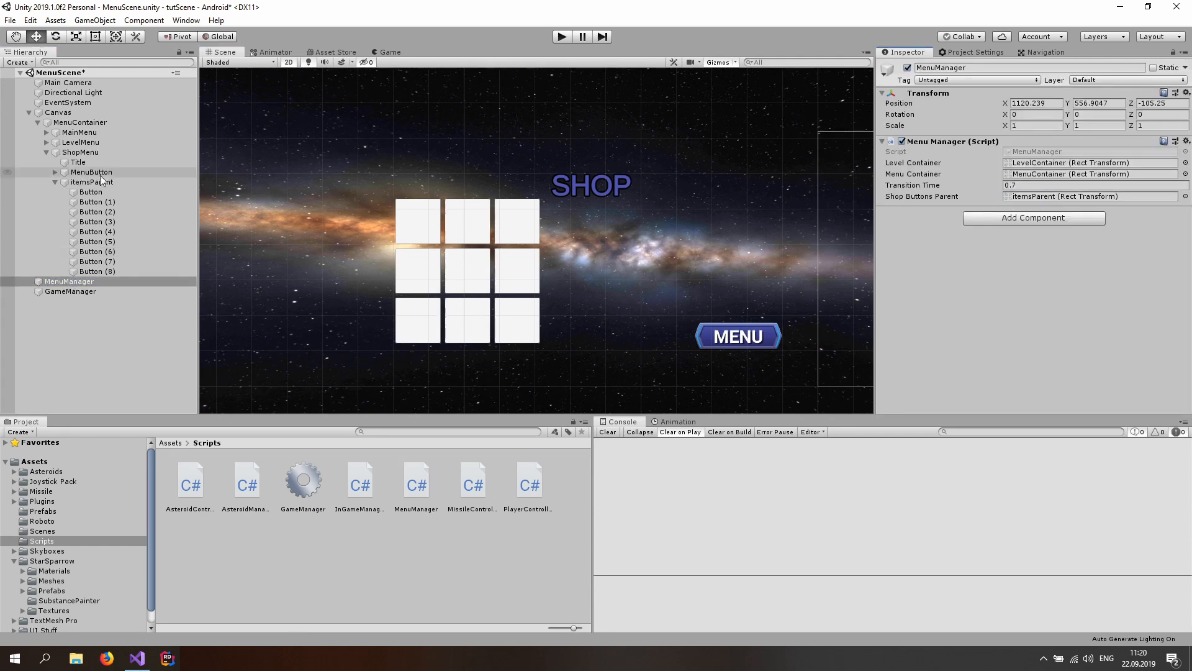
pyautogui.rightClick(87, 182)
pyautogui.click(118, 224)
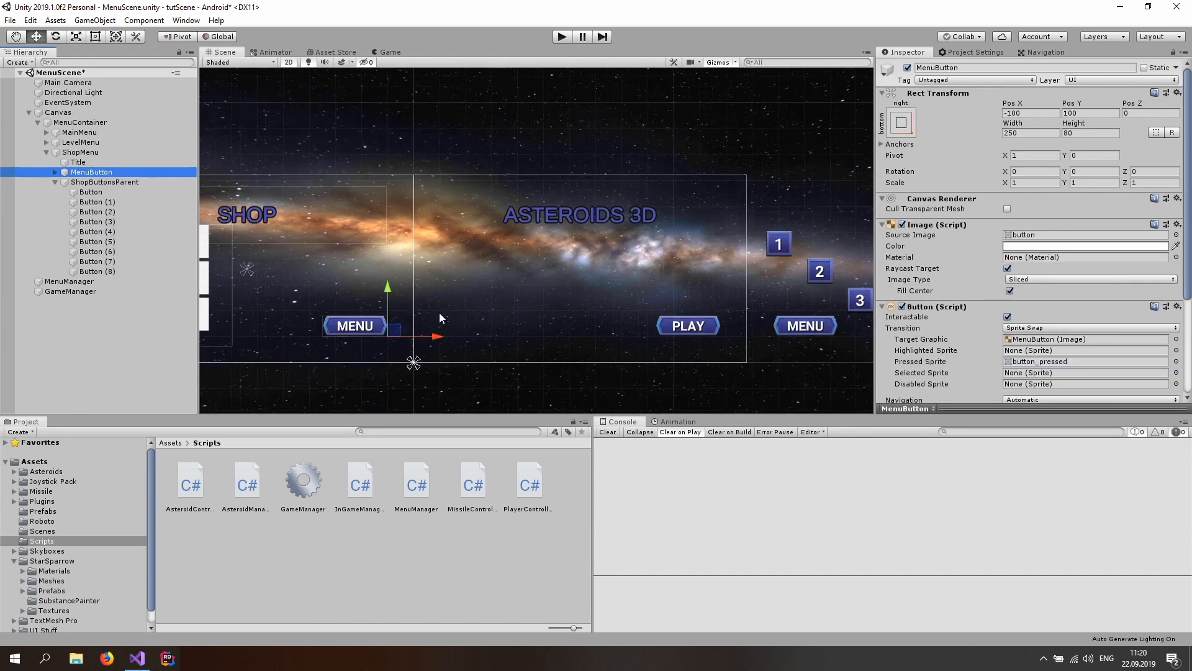
# Step: Duplicate the PlayButton under MainMenu and rename the copy ShopButton
pyautogui.moveTo(438, 311); pyautogui.dragTo(517, 280, button='middle')
pyautogui.scroll(-1, 587, 304)
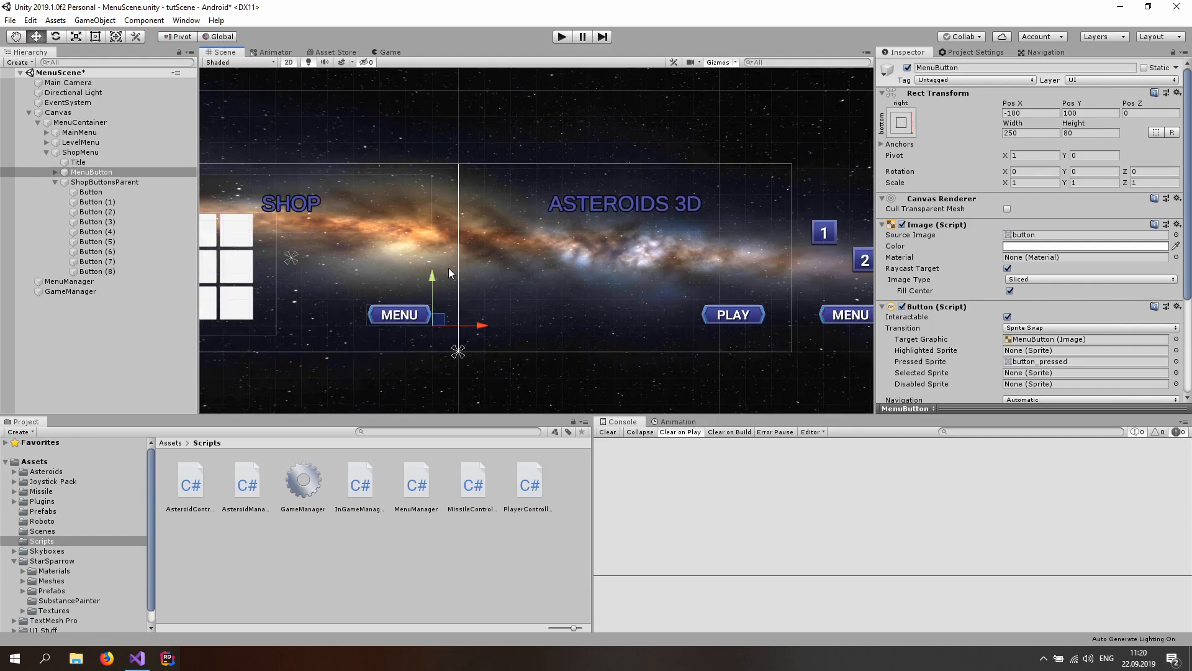
pyautogui.click(47, 132)
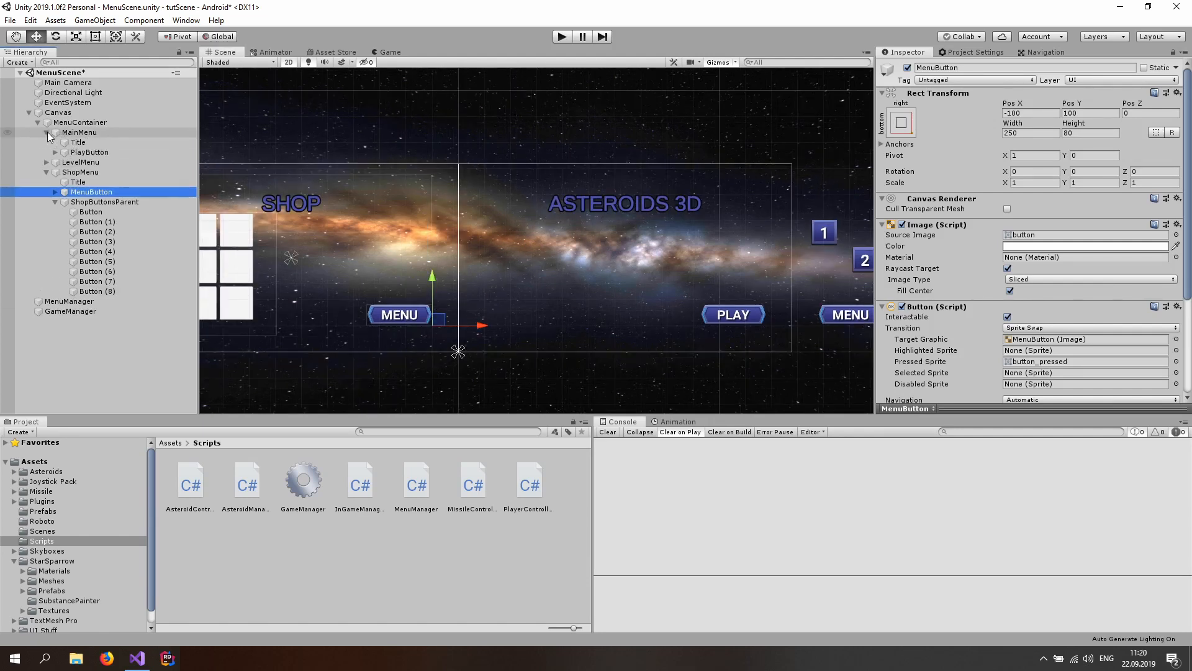
pyautogui.doubleClick(83, 152)
pyautogui.scroll(-5, 471, 279)
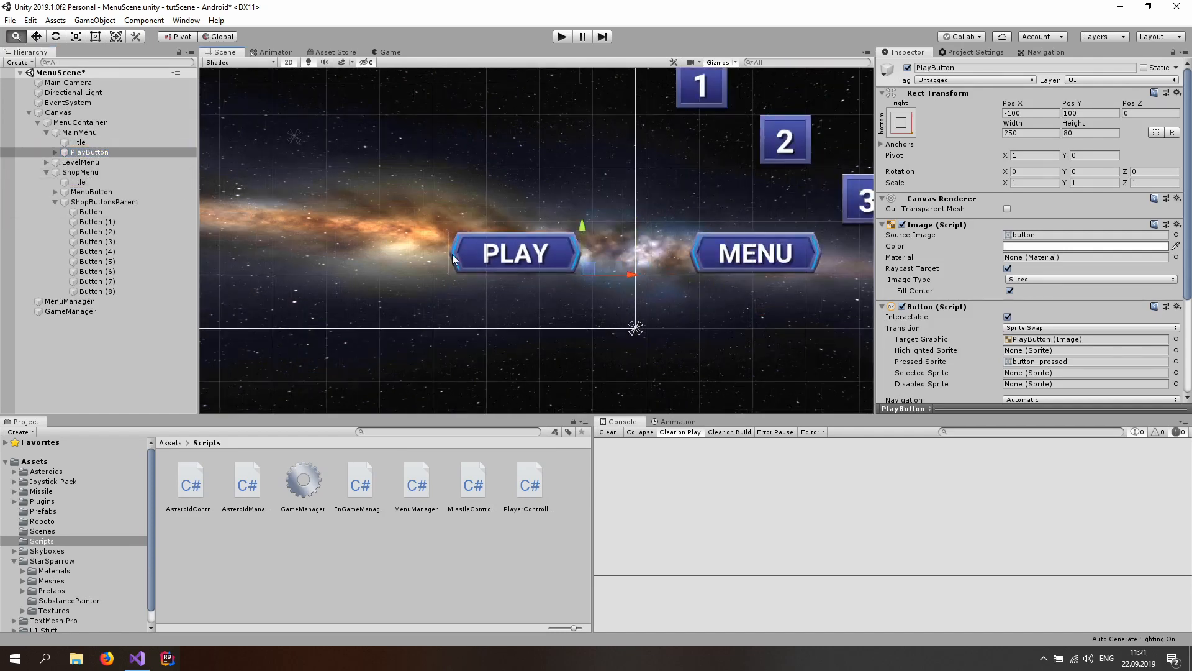
pyautogui.scroll(-5, 436, 247)
pyautogui.click(107, 156)
pyautogui.hotkey('ctrl', 'd')
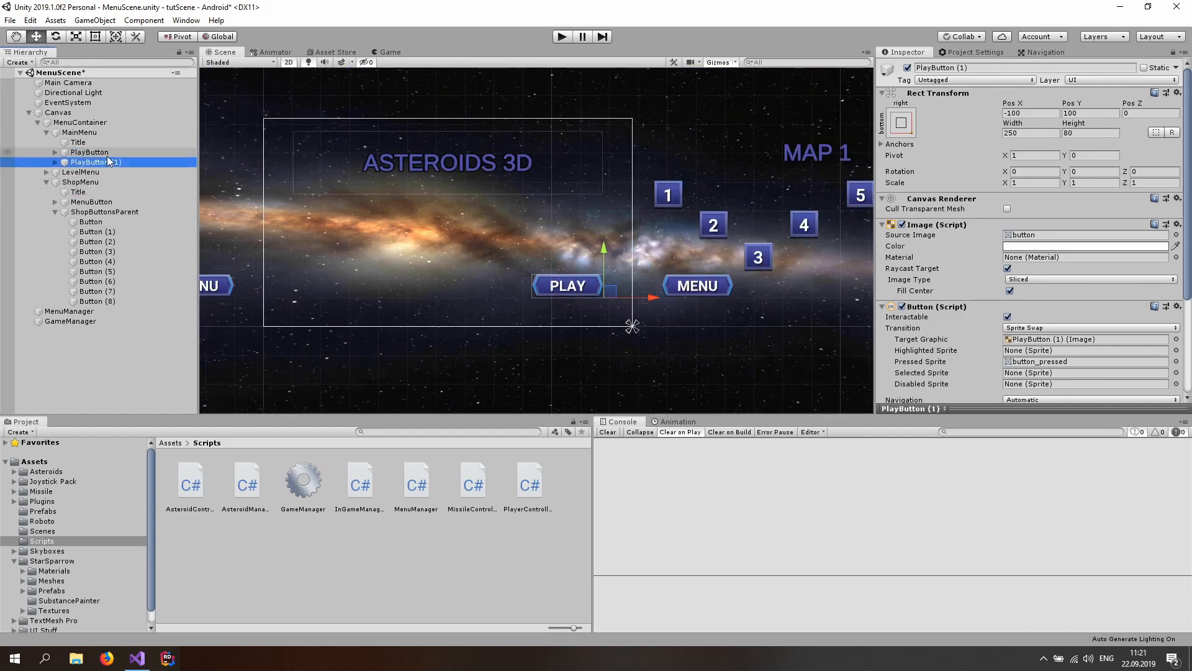
pyautogui.rightClick(106, 163)
pyautogui.click(142, 202)
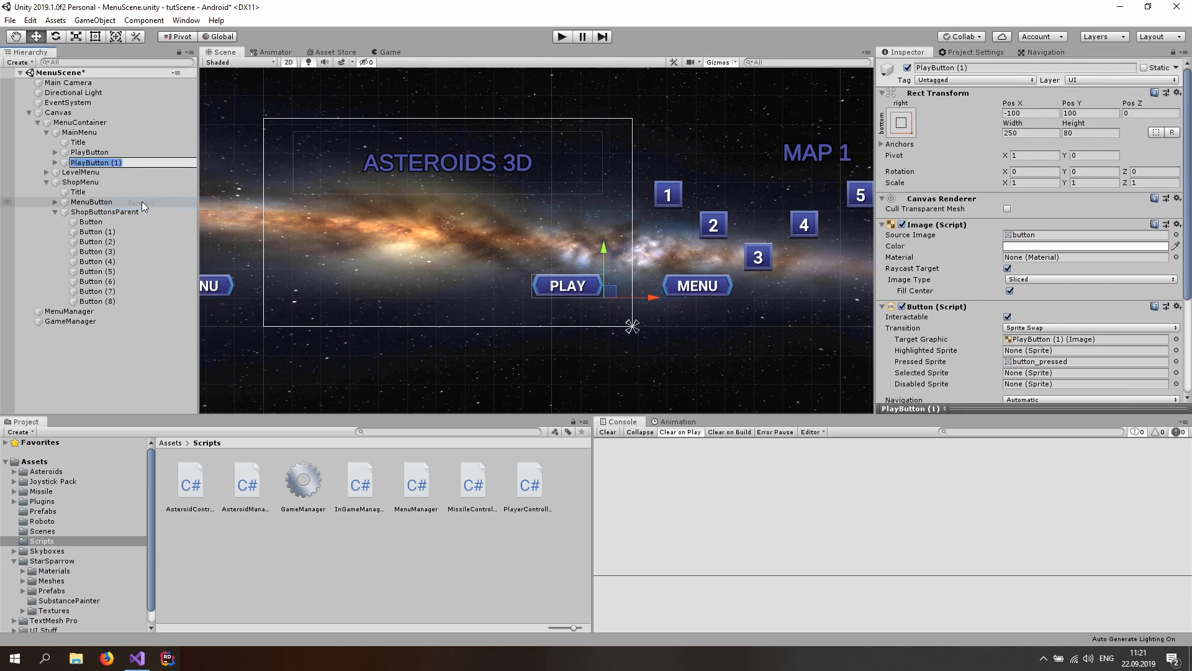
pyautogui.write('ShopButton')
pyautogui.press('Return')
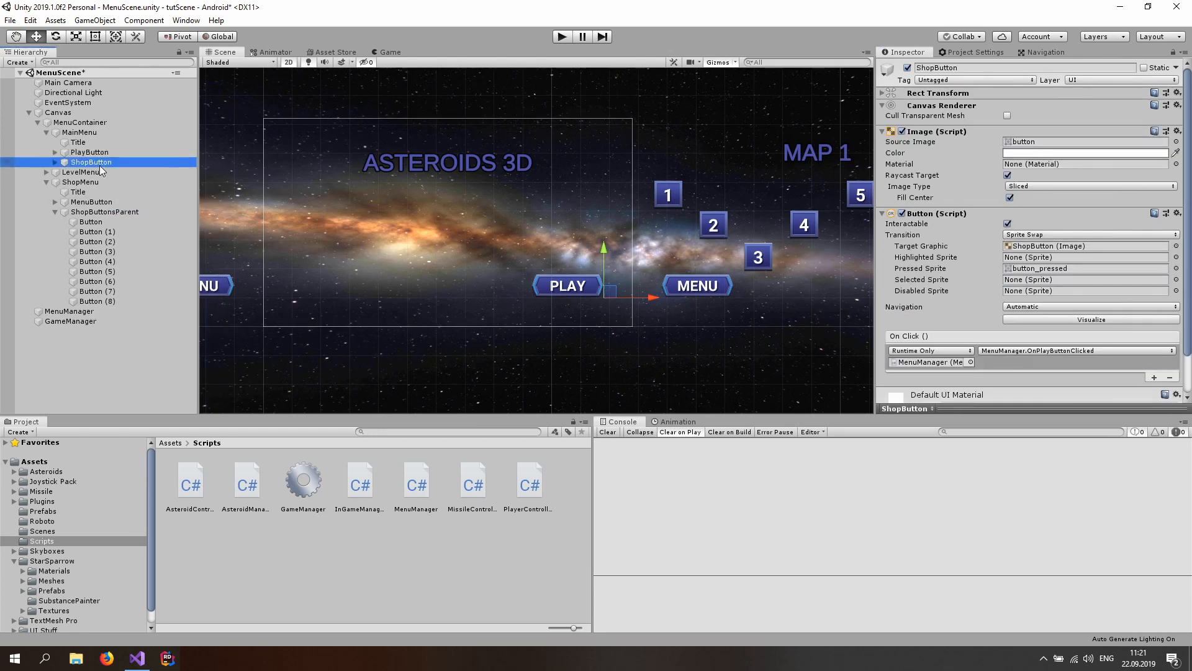
# Step: Set the ShopButton's anchor preset to bottom left, including its pivot
pyautogui.click(98, 155)
pyautogui.click(100, 163)
pyautogui.click(882, 94)
pyautogui.click(907, 124)
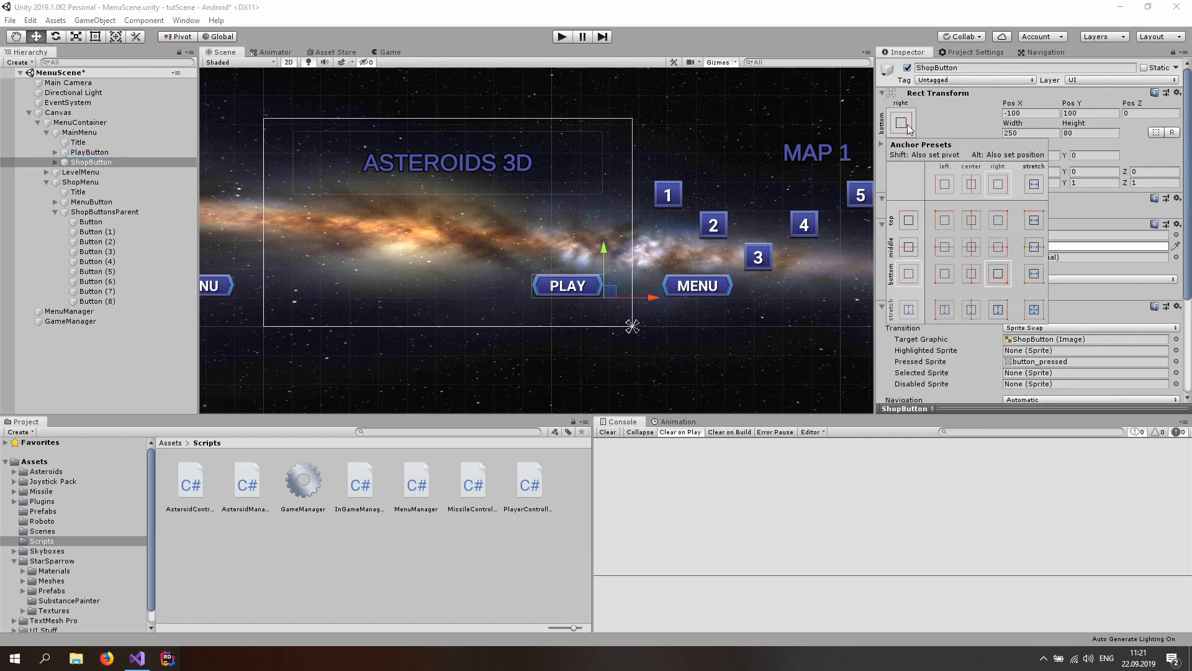
pyautogui.click(945, 274)
pyautogui.click(883, 93)
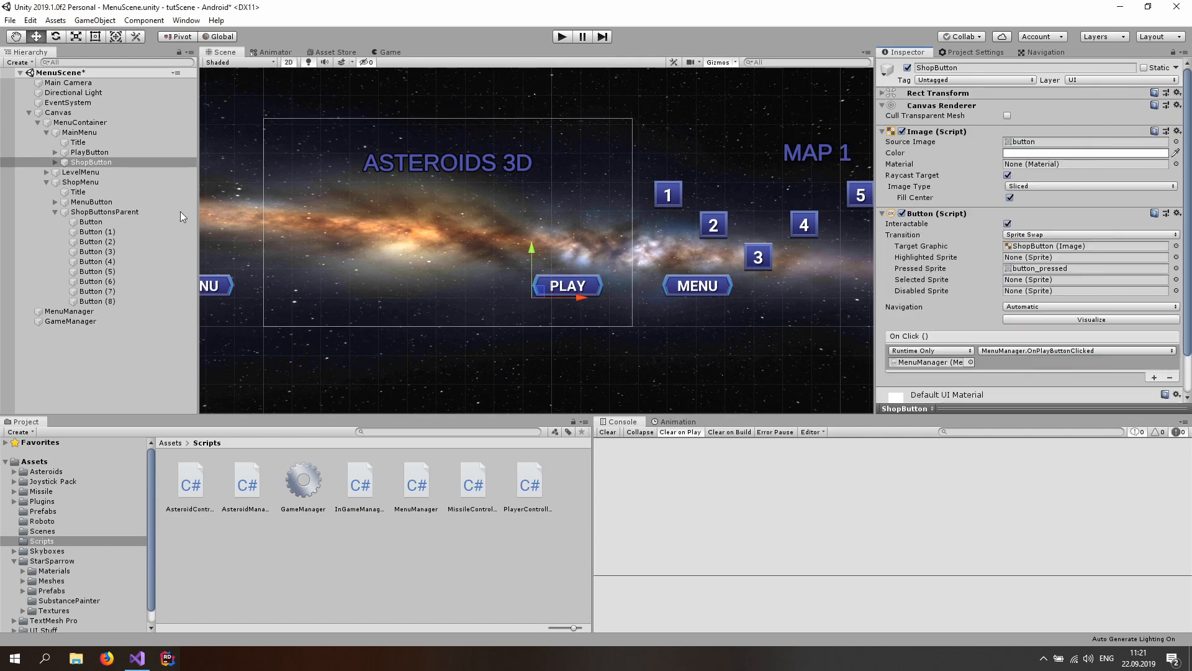
# Step: Check the PlayButton's Rect Transform offsets and set the ShopButton's Pos X to 100
pyautogui.click(87, 152)
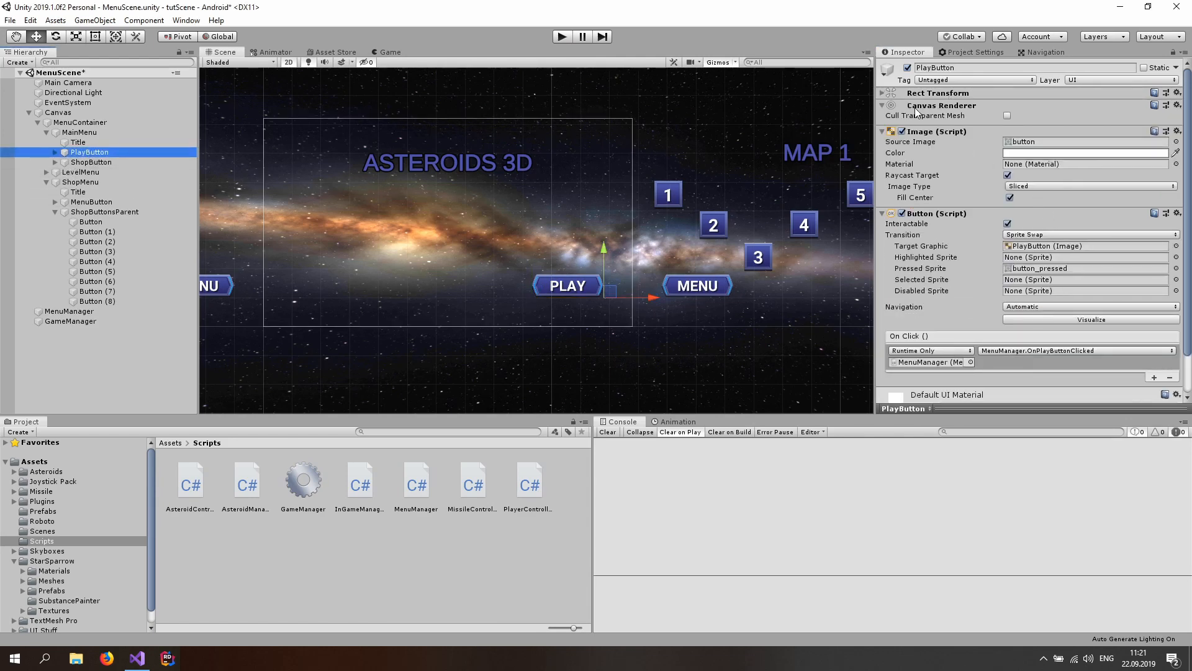
pyautogui.click(937, 94)
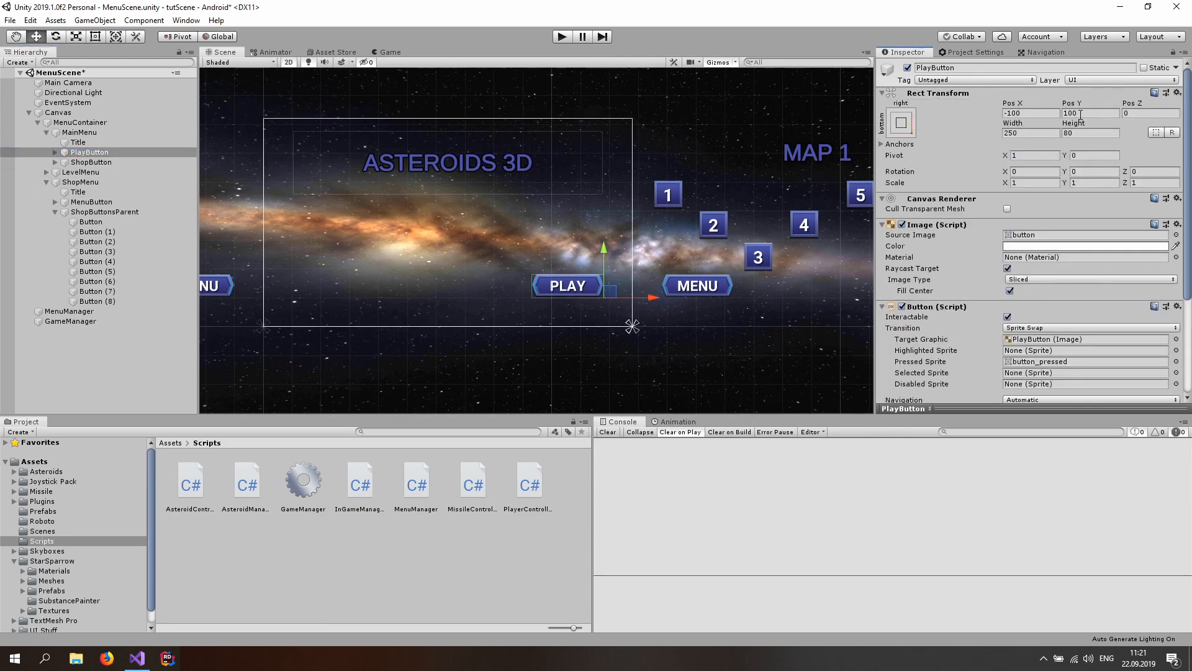
pyautogui.click(128, 163)
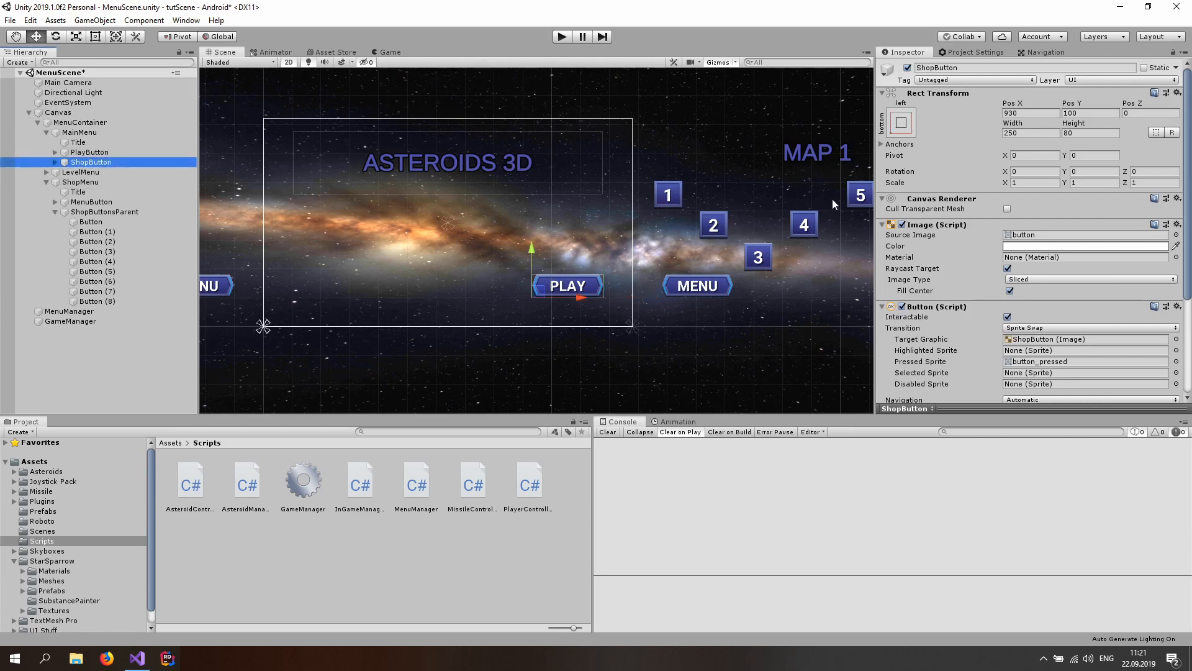
pyautogui.click(1041, 113)
pyautogui.write('100')
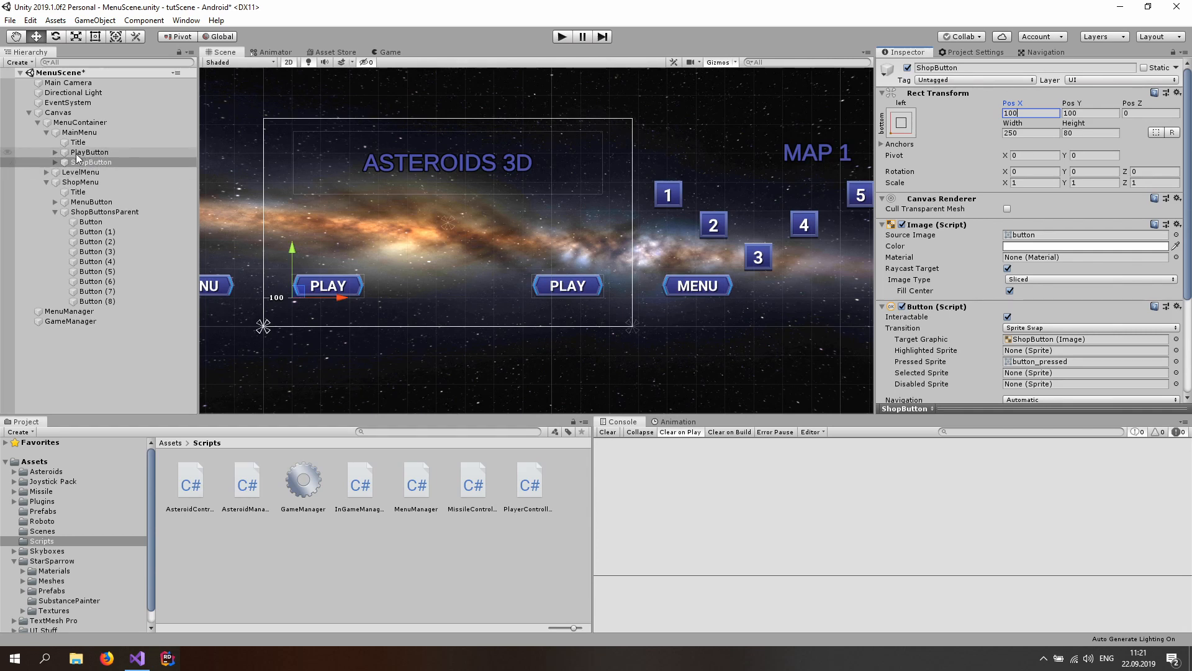
# Step: Change the label text inside the ShopButton to SHOP
pyautogui.click(54, 163)
pyautogui.click(54, 163)
pyautogui.click(90, 172)
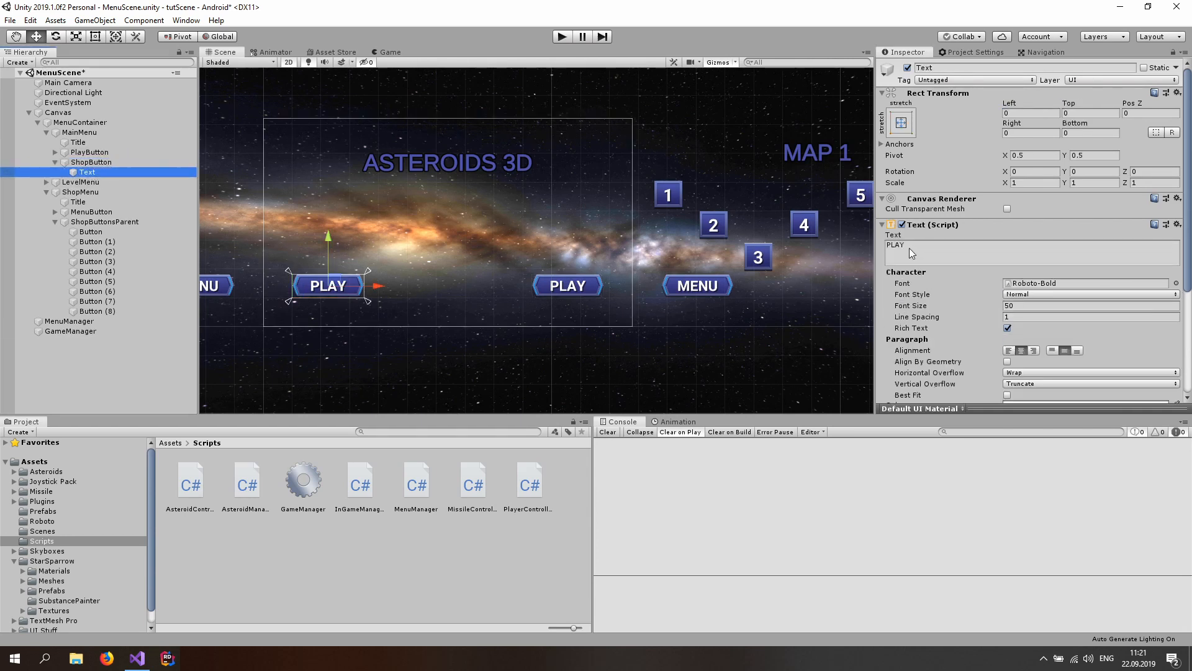
pyautogui.click(909, 247)
pyautogui.press('BackSpace')
pyautogui.press('BackSpace')
pyautogui.press('BackSpace')
pyautogui.press('BackSpace')
pyautogui.write('SHOIP')
pyautogui.press('BackSpace')
pyautogui.press('BackSpace')
pyautogui.write('P')
pyautogui.click(107, 163)
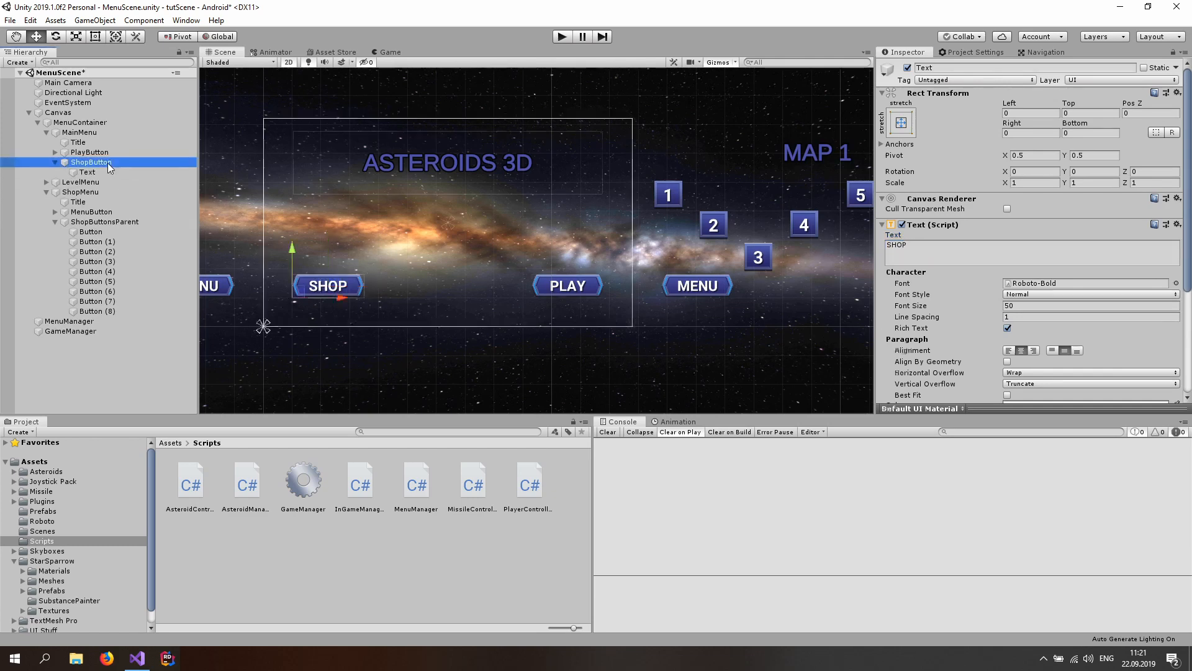
# Step: Open the MenuManager script and add an empty public void OnShopButtonClicked() method after OnNextMapButtonClicked()
pyautogui.click(69, 321)
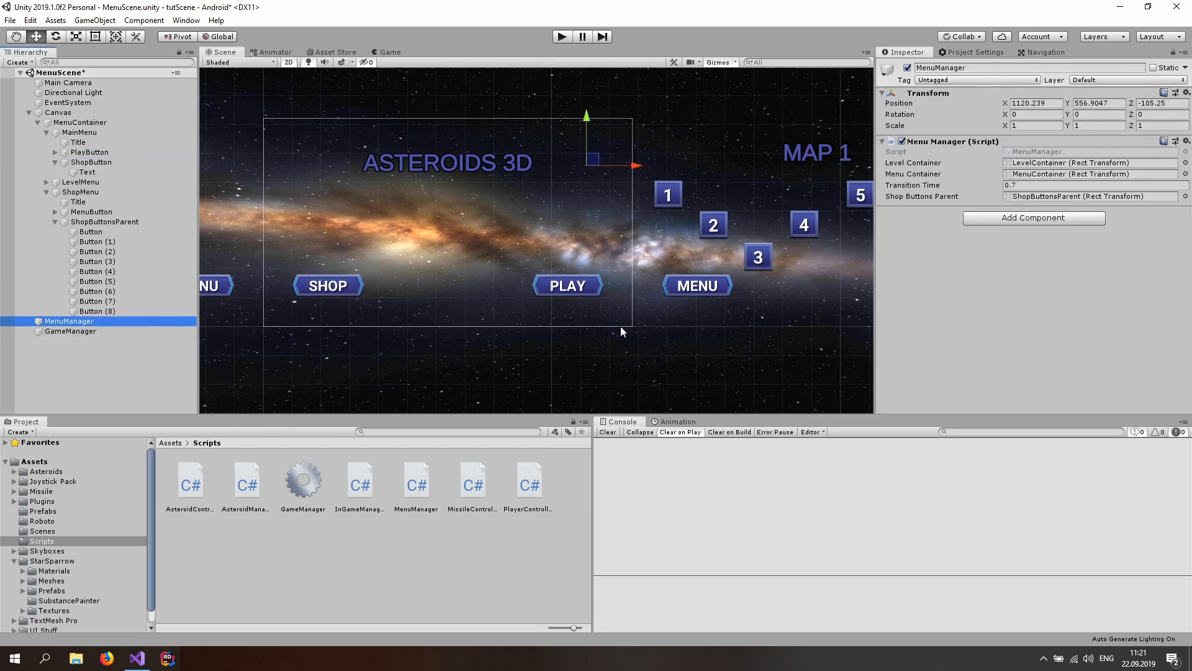
pyautogui.doubleClick(1034, 149)
pyautogui.scroll(-20, 472, 484)
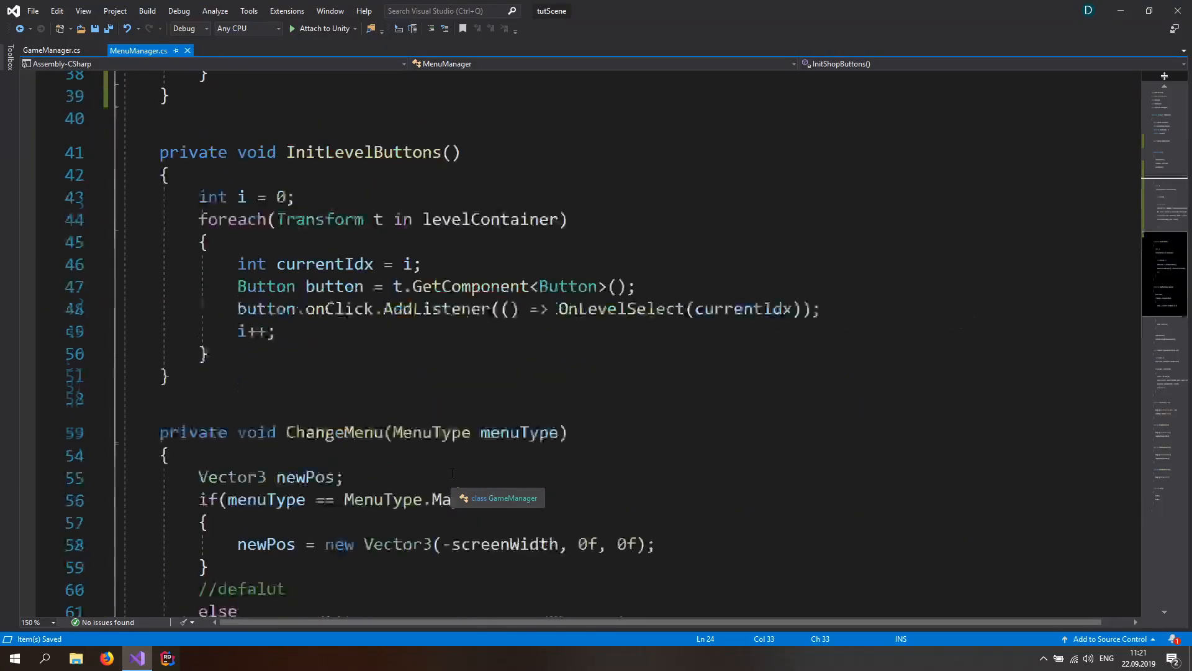
pyautogui.scroll(-12, 459, 493)
pyautogui.scroll(8, 460, 494)
pyautogui.scroll(1, 310, 496)
pyautogui.scroll(-1, 190, 516)
pyautogui.click(196, 476)
pyautogui.press('Return')
pyautogui.press('Return')
pyautogui.write('public void OnShopButtonClicked(')
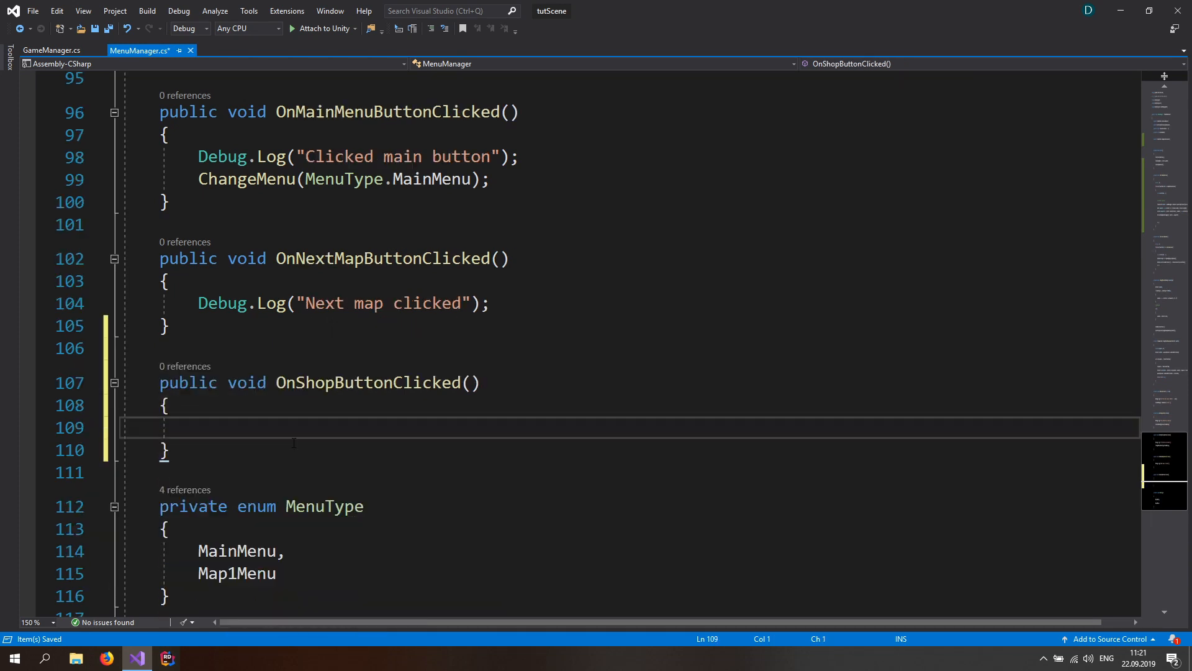
# Step: Add a ShopMenu entry after Map1Menu in the MenuType enum
pyautogui.scroll(-1, 290, 561)
pyautogui.click(301, 506)
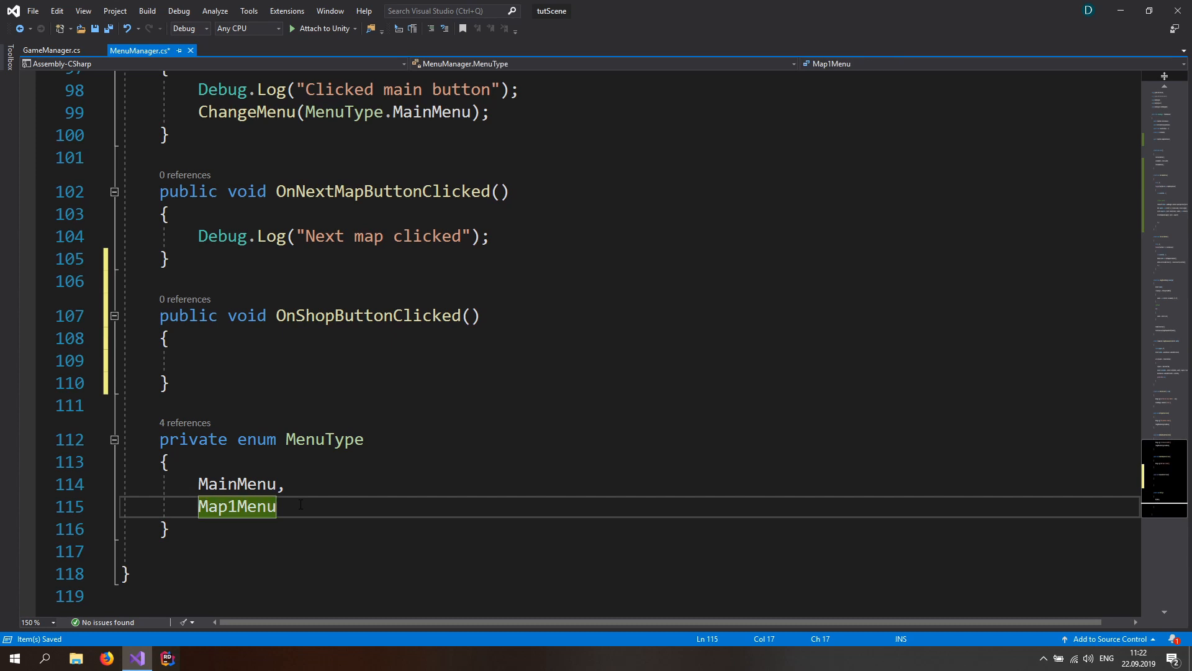
pyautogui.write(',')
pyautogui.press('Return')
pyautogui.write('ShopMenu')
pyautogui.click(247, 529)
pyautogui.doubleClick(247, 528)
# Step: Call "ChangeMenu(MenuType.ShopMenu);" inside OnShopButtonClicked() and save the script
pyautogui.scroll(2, 261, 357)
pyautogui.click(255, 251)
pyautogui.click(222, 494)
pyautogui.write('Change')
pyautogui.write('Menu(')
pyautogui.write('MenuType.ShopMenu')
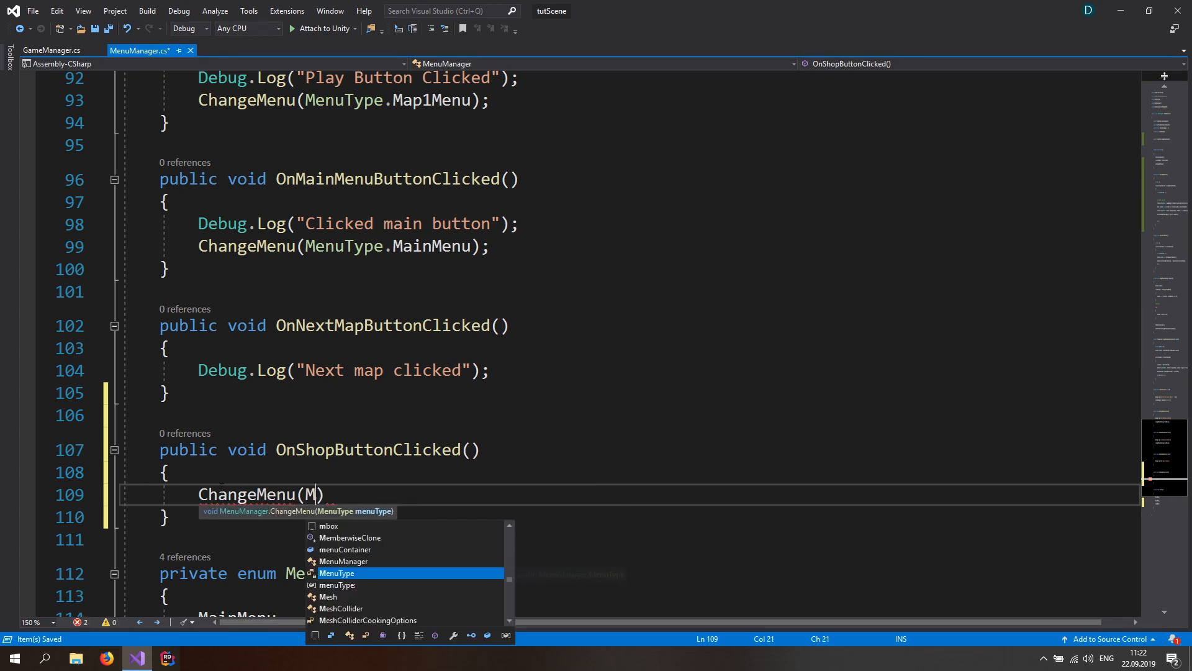
pyautogui.write(');')
pyautogui.hotkey('ctrl', 's')
# Step: Go to the ChangeMenu definition and add an "else if(menuType == MenuType.ShopMenu)" block after the Map1Menu branch
pyautogui.click(270, 490)
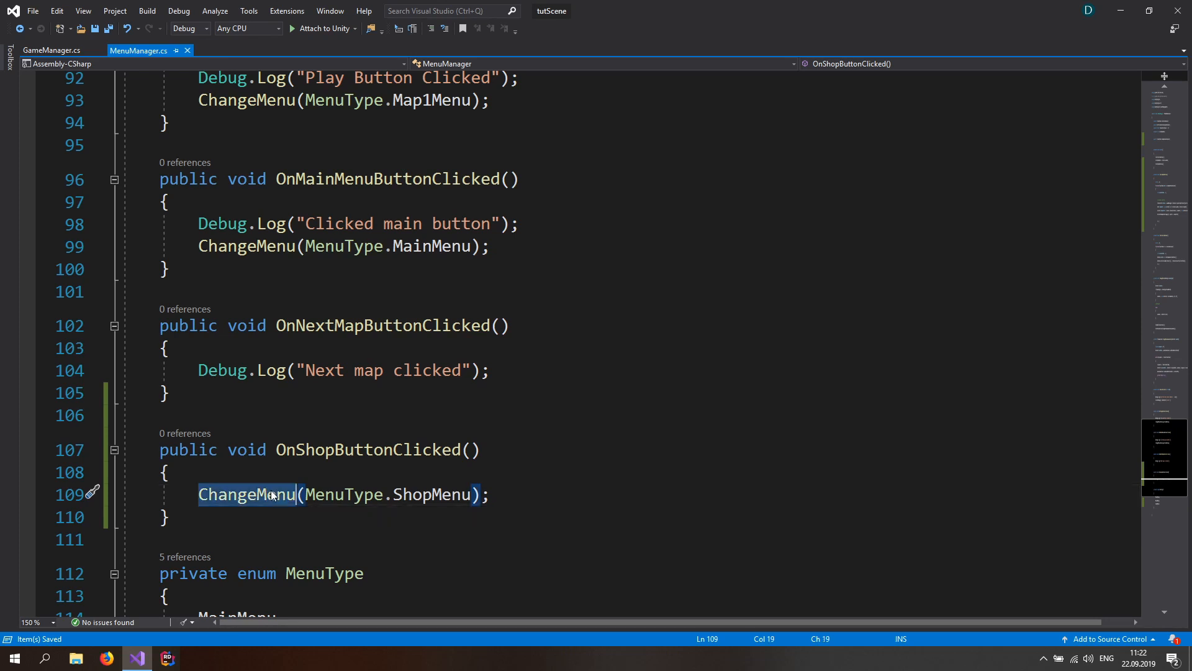
pyautogui.press('F12')
pyautogui.scroll(-1, 306, 475)
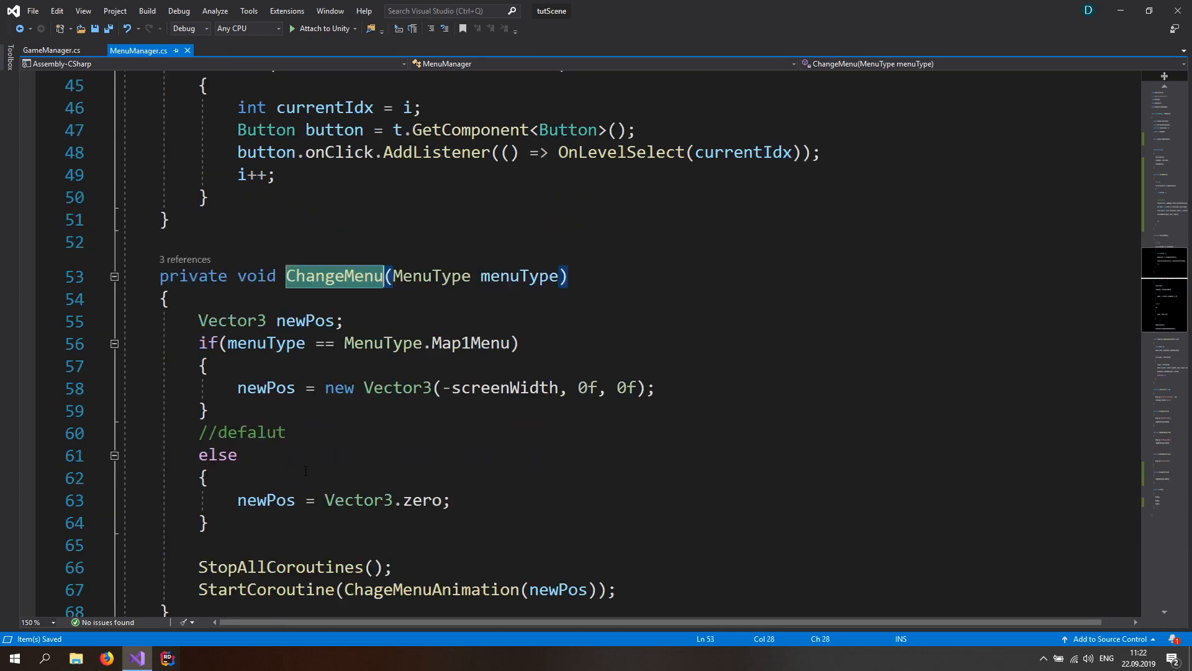
pyautogui.click(244, 419)
pyautogui.press('Return')
pyautogui.write('else if')
pyautogui.write('(menu')
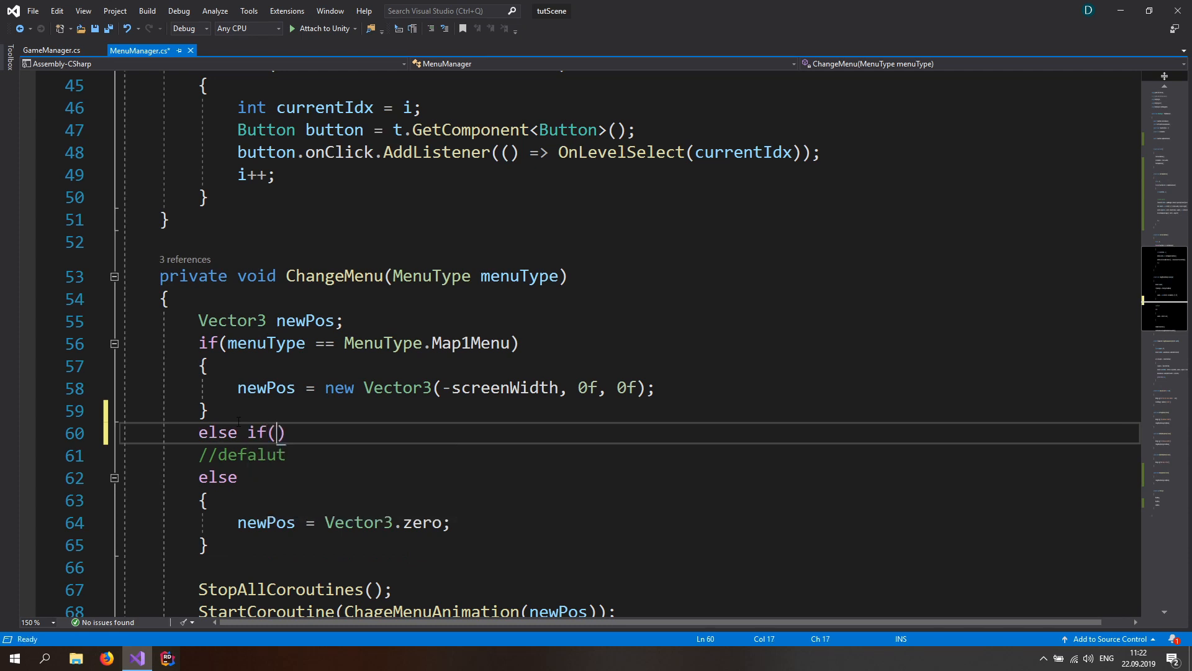
pyautogui.write('Type == Menu')
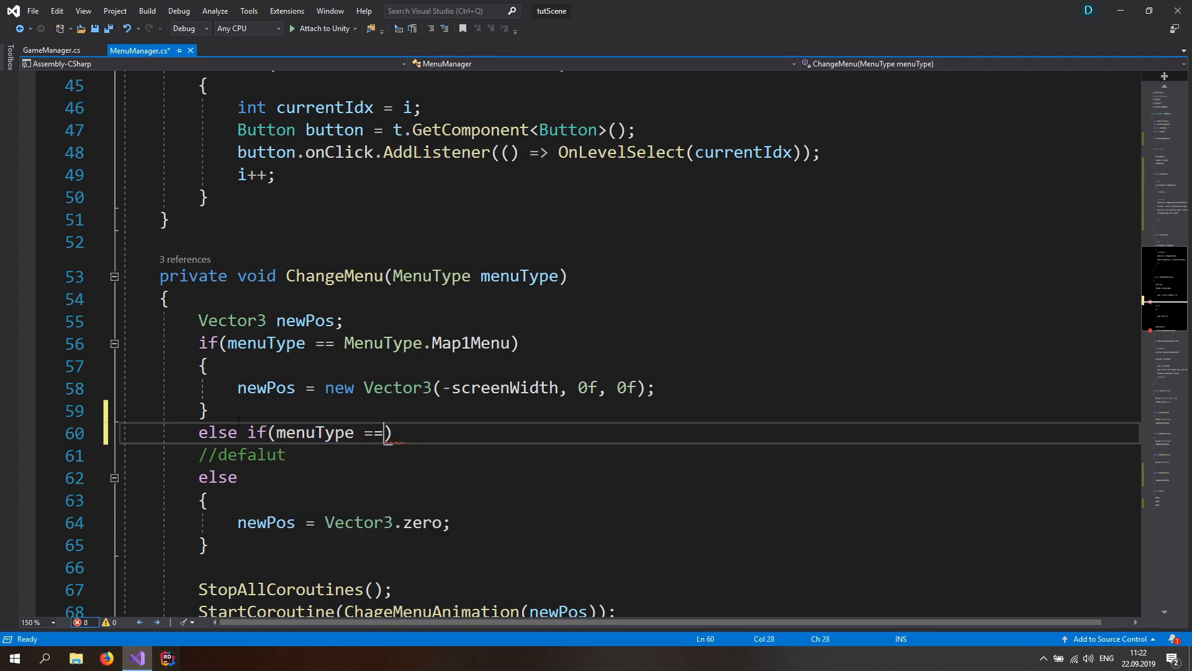
pyautogui.press('Tab')
pyautogui.write('.ShopMenu)')
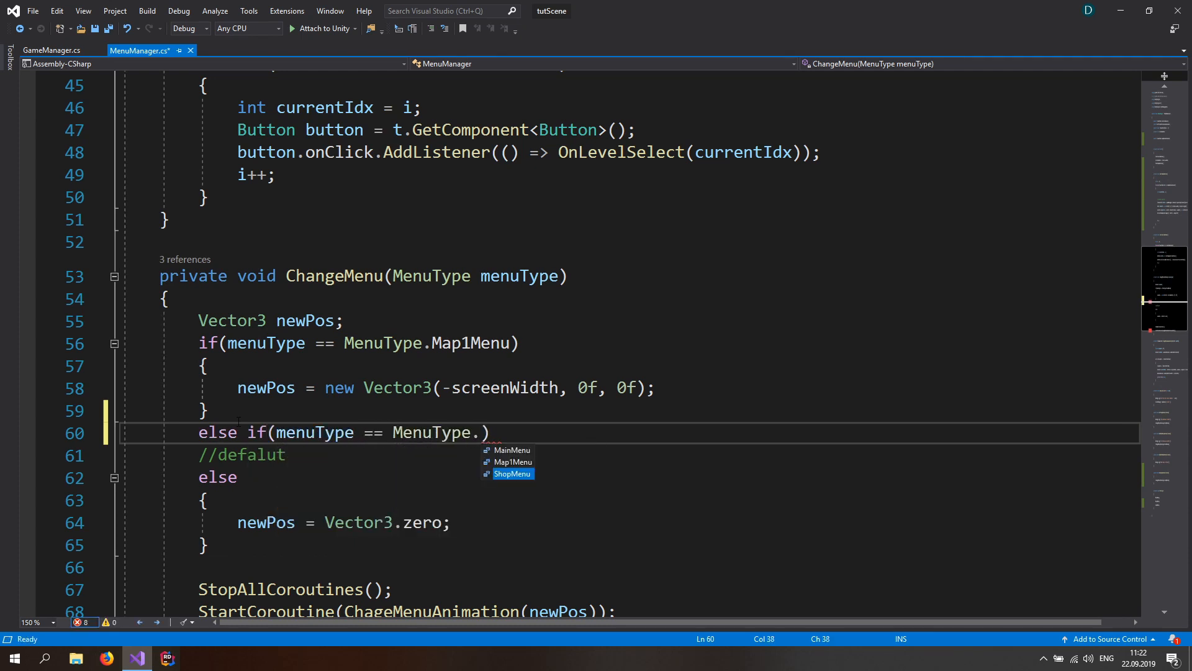
pyautogui.press('Return')
pyautogui.write('{')
pyautogui.press('Return')
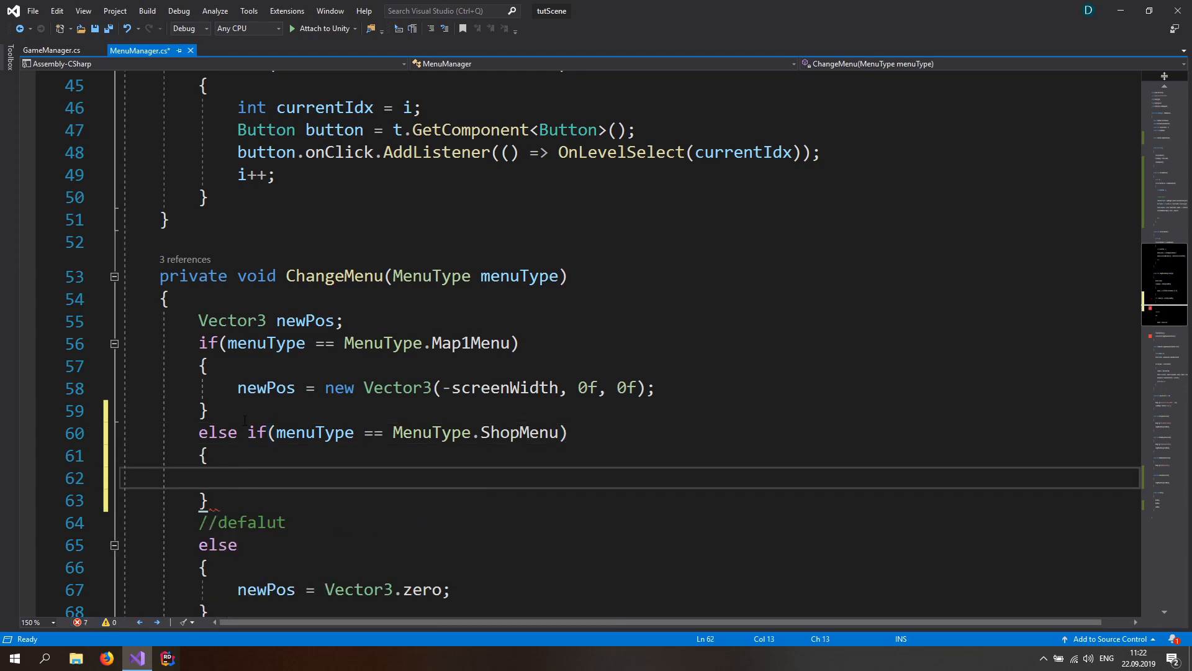
# Step: Copy the Map1Menu newPos assignment into the ShopMenu branch, make it "new Vector3(screenWidth, 0f, 0f)" without the minus sign, and save
pyautogui.scroll(-1, 250, 420)
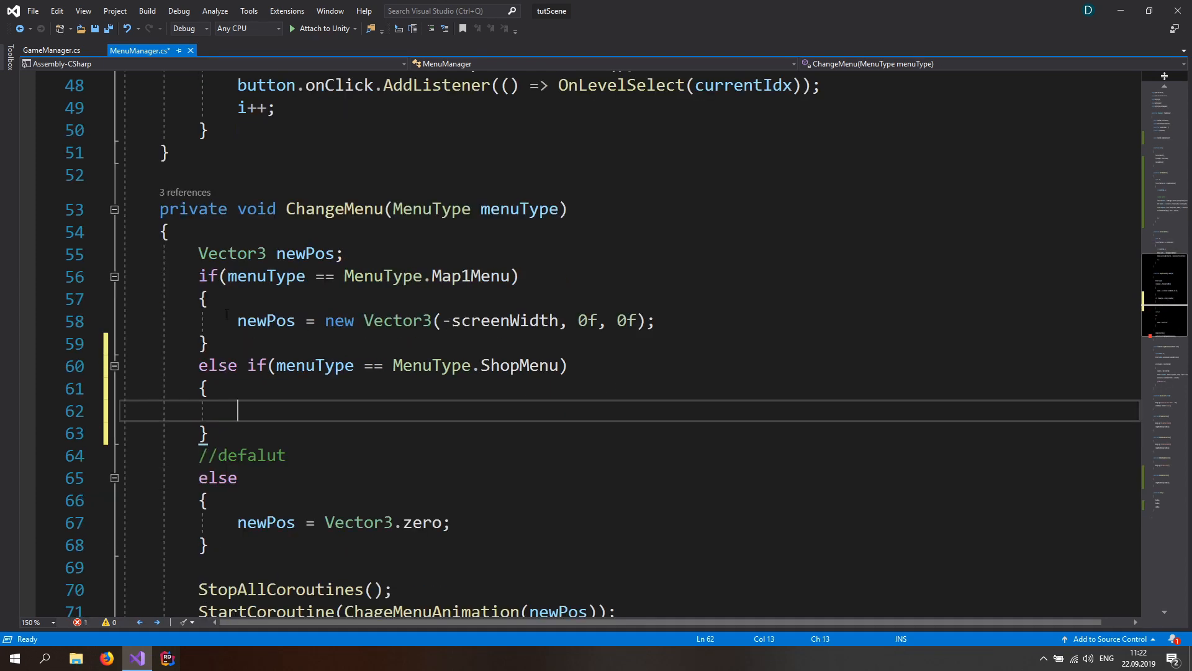
pyautogui.moveTo(237, 323); pyautogui.dragTo(657, 324)
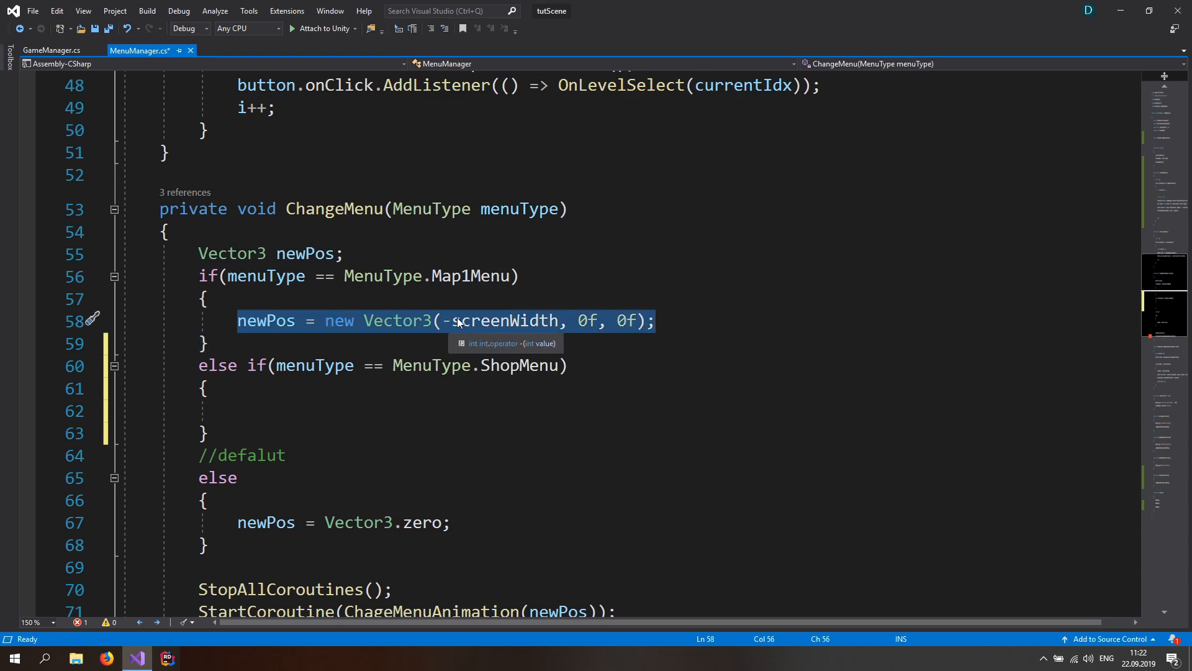
pyautogui.moveTo(237, 321); pyautogui.dragTo(657, 323)
pyautogui.hotkey('ctrl', 'c')
pyautogui.click(280, 411)
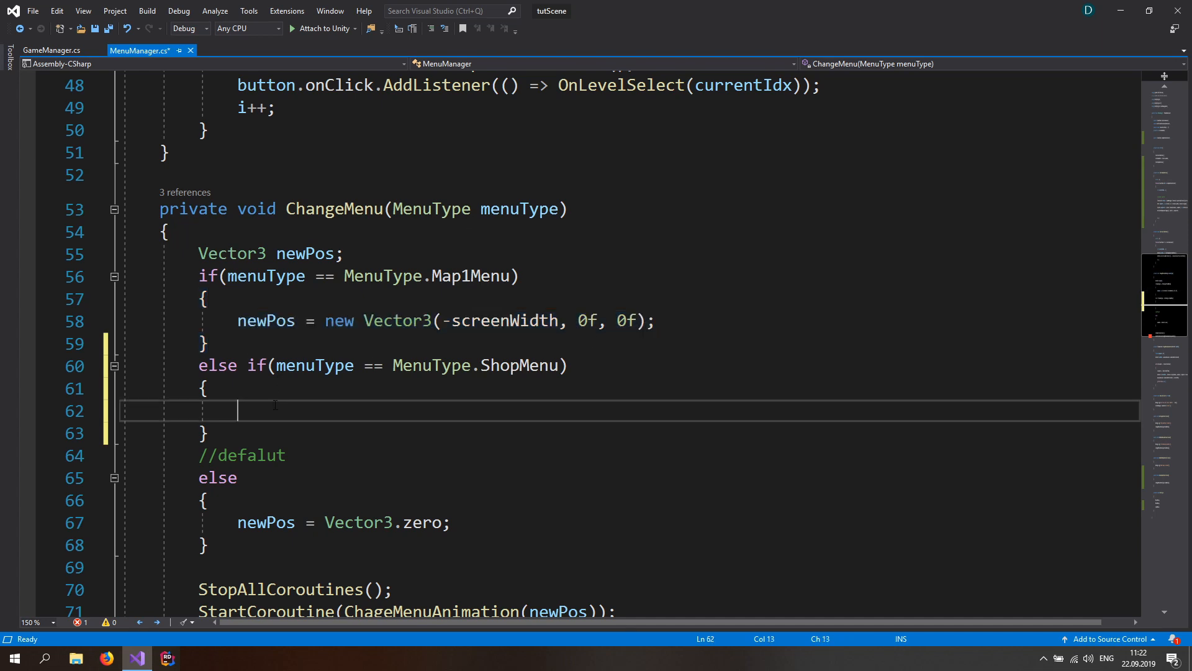
pyautogui.hotkey('ctrl', 'v')
pyautogui.click(453, 411)
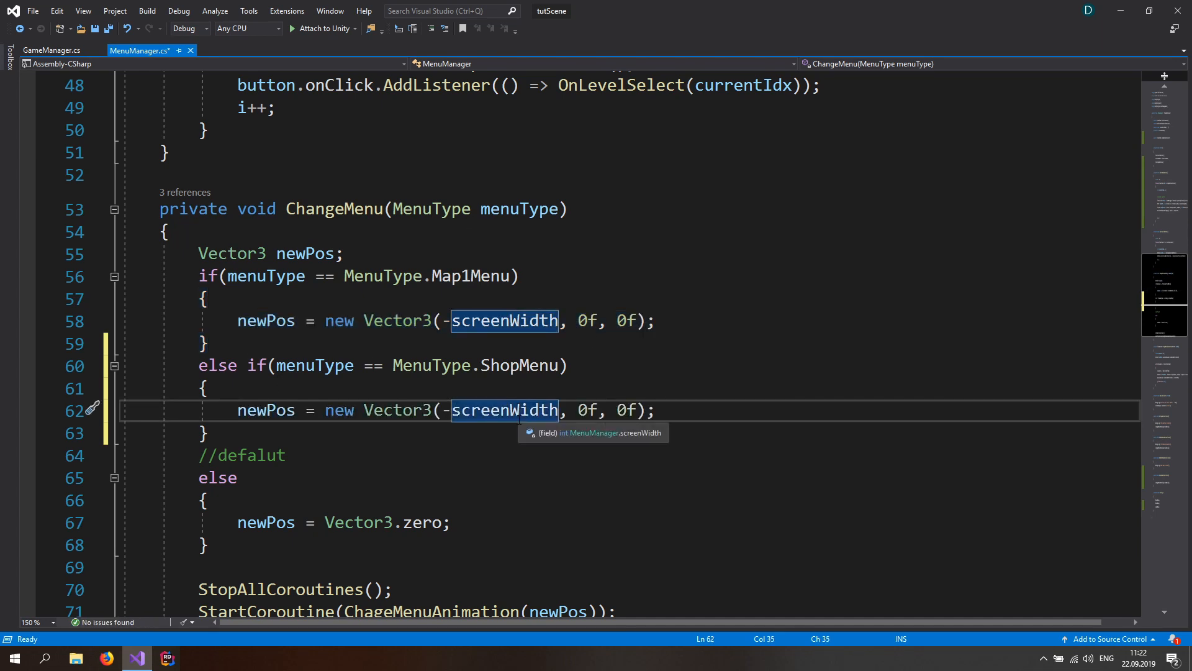
pyautogui.press('BackSpace')
pyautogui.click(457, 427)
pyautogui.hotkey('ctrl', 's')
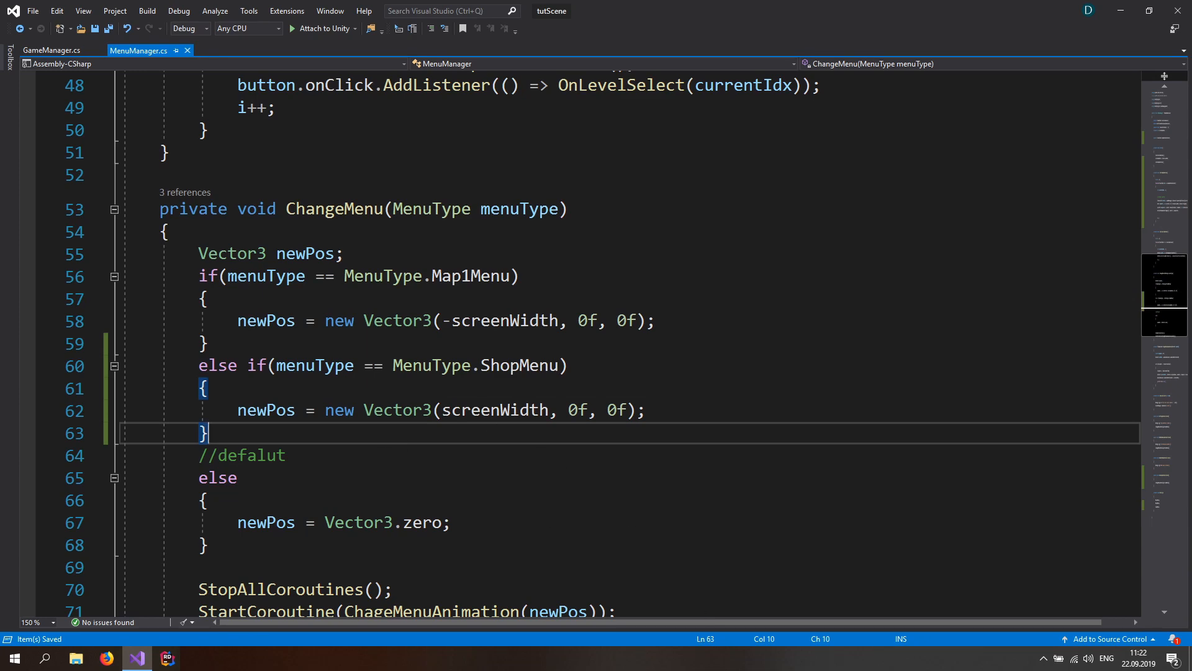
# Step: Back in Unity, set the ShopButton's On Click function to MenuManager.OnShopButtonClicked
pyautogui.click(686, 658)
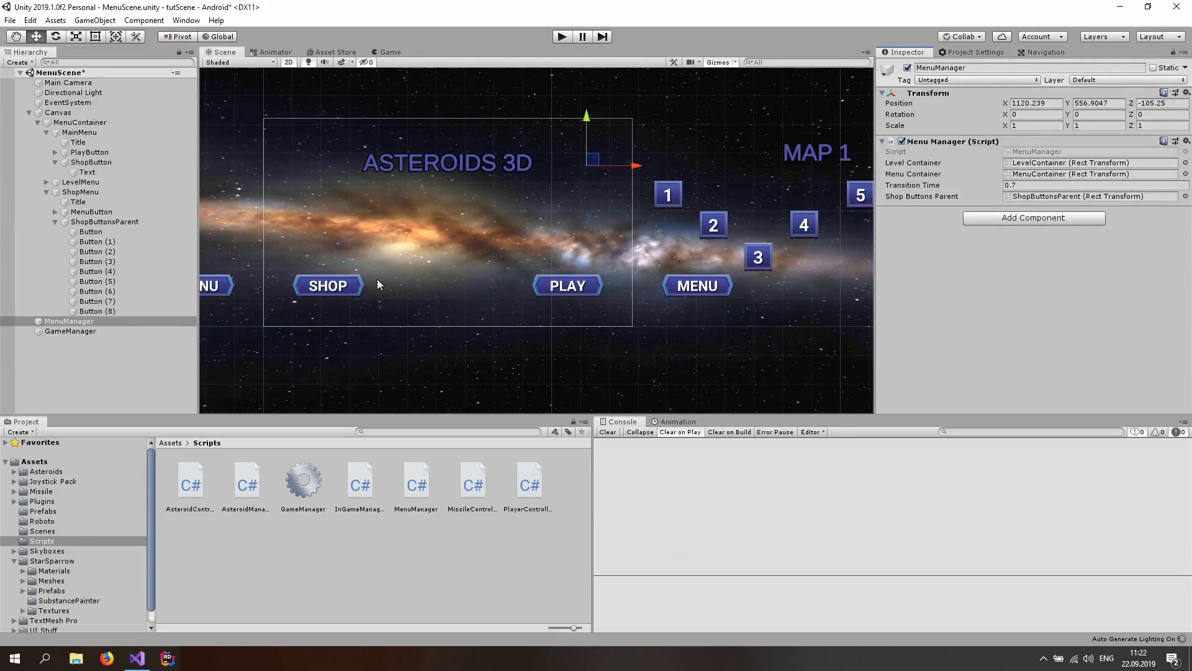
pyautogui.click(111, 163)
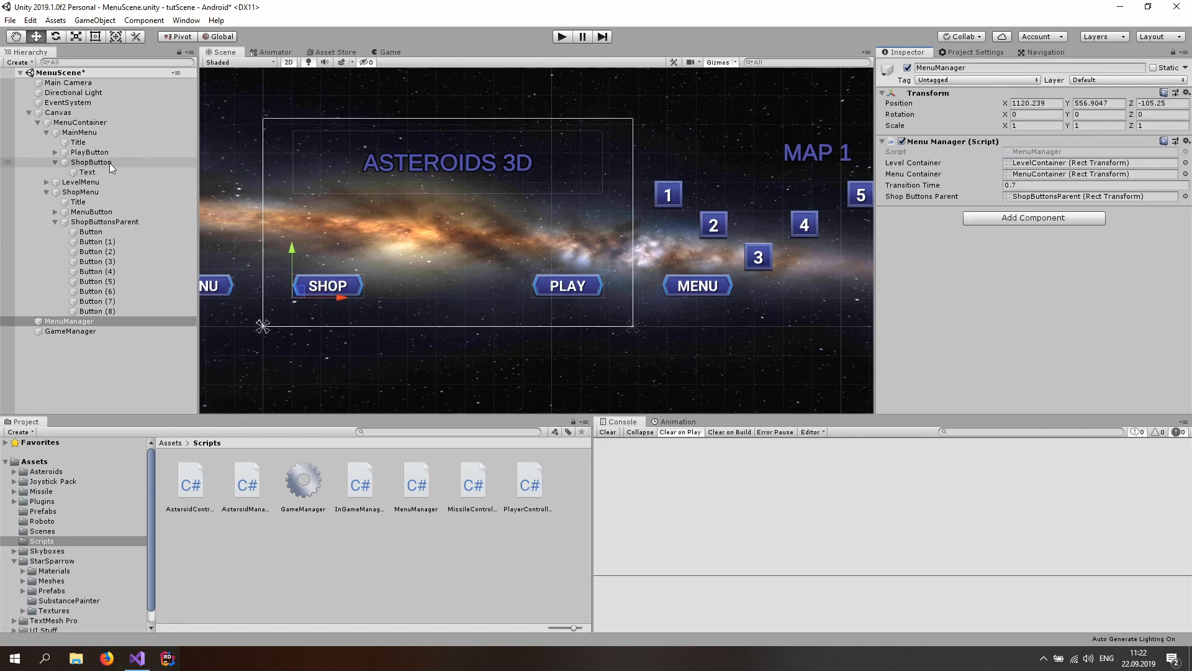
pyautogui.scroll(-5, 956, 298)
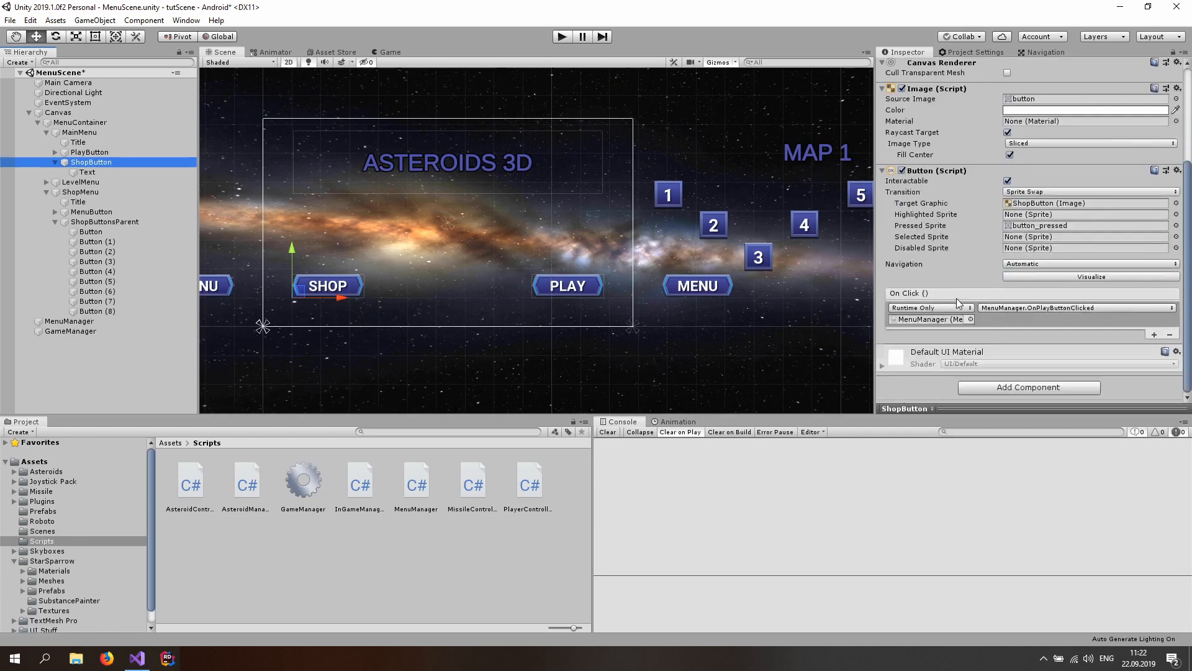
pyautogui.click(1085, 308)
pyautogui.moveTo(1031, 367)
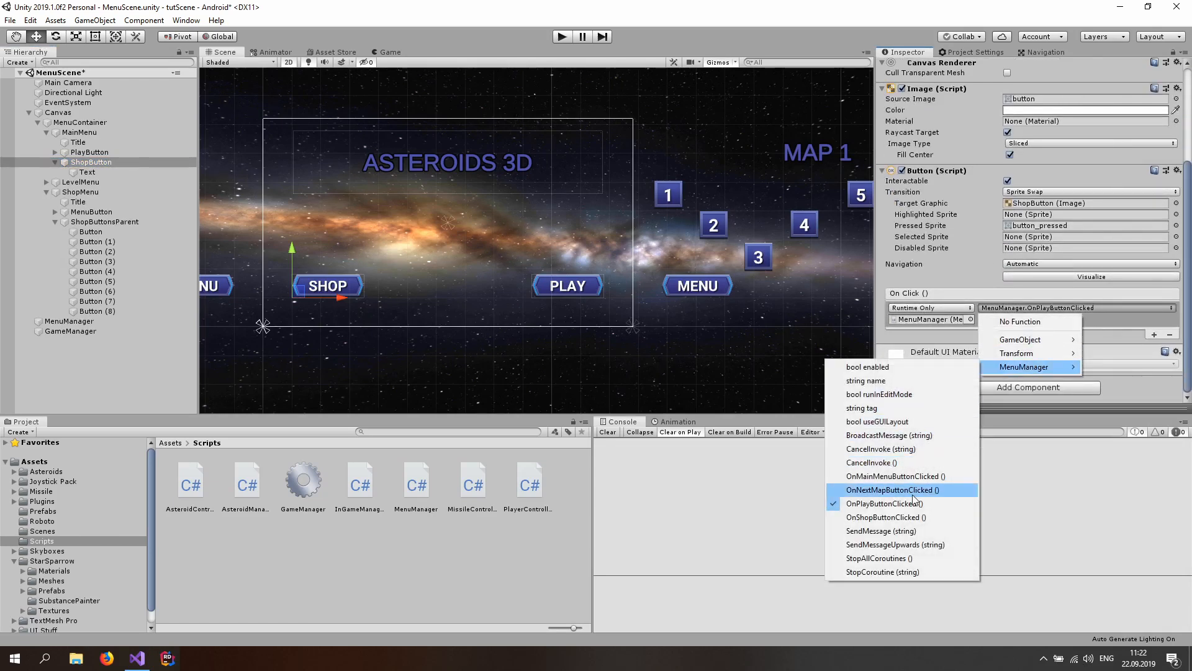
pyautogui.click(888, 517)
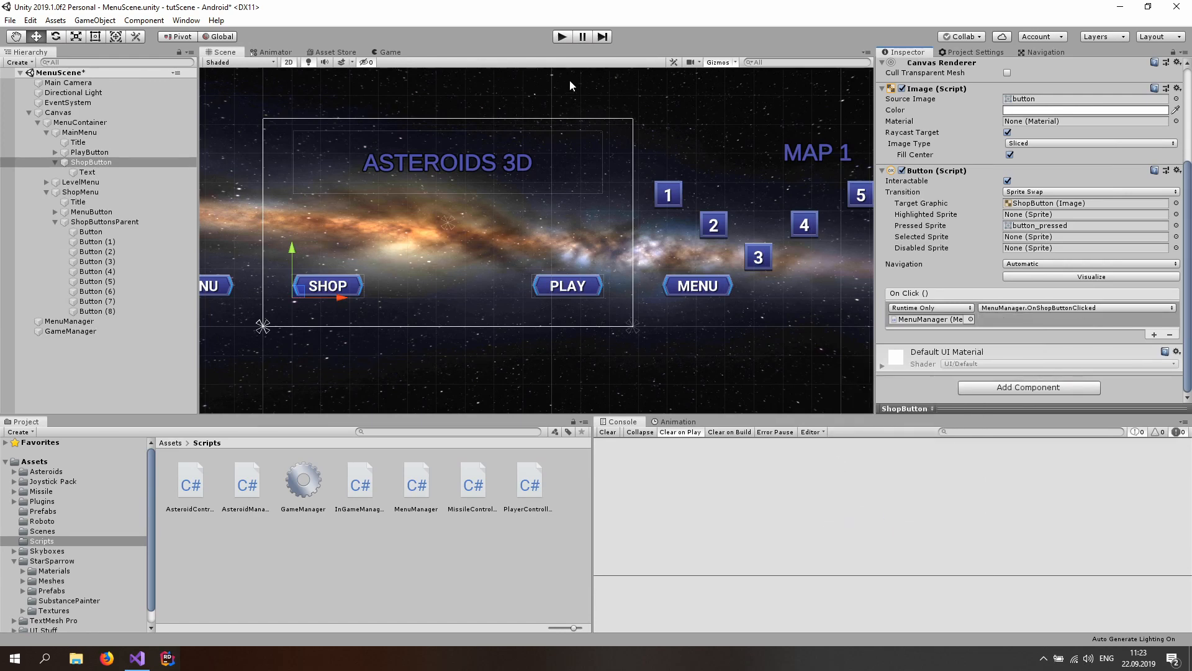
# Step: Run the scene, open the shop with the SHOP button to check the ship previews, and stop playing
pyautogui.click(567, 38)
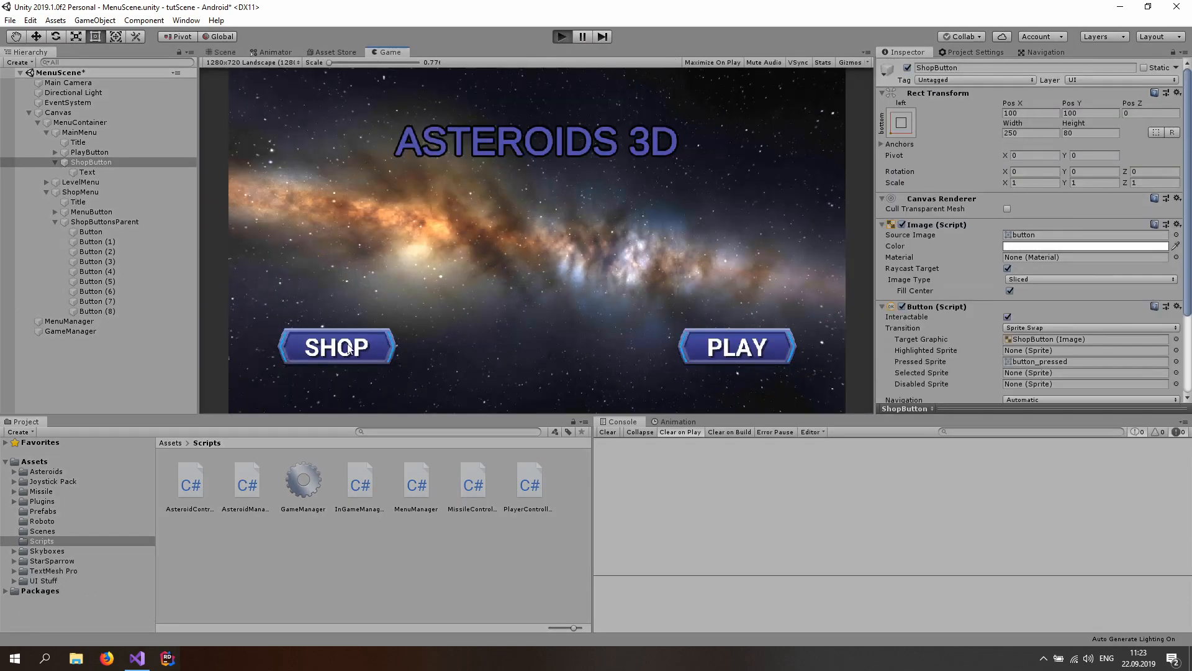
pyautogui.click(337, 352)
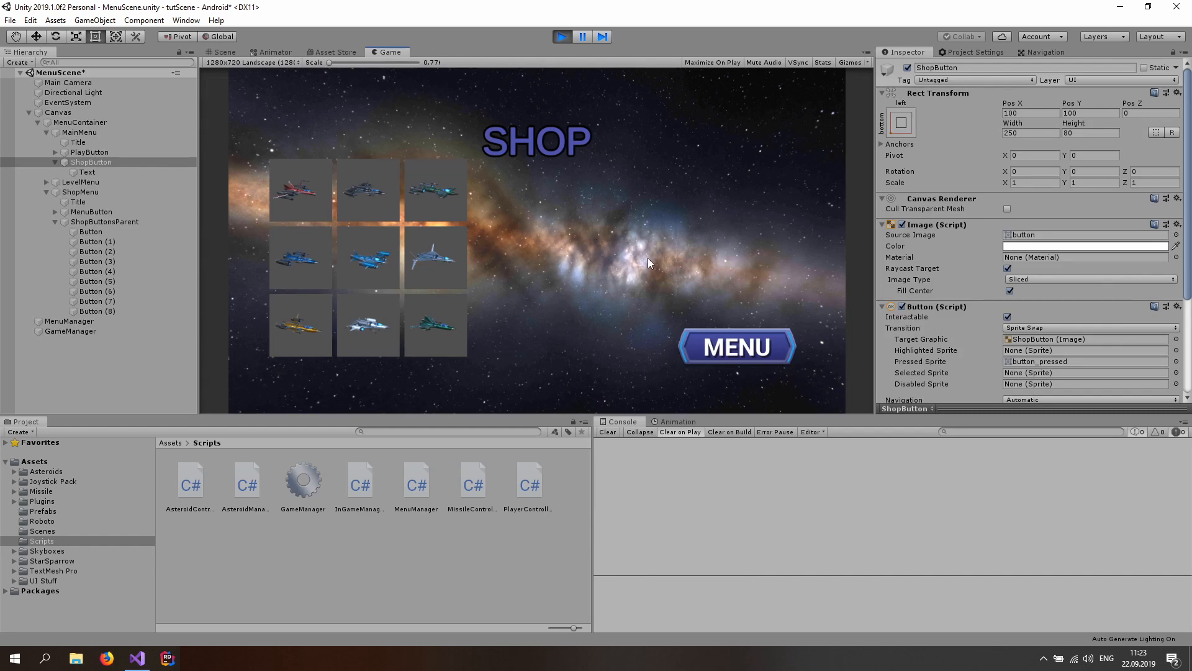
pyautogui.click(562, 33)
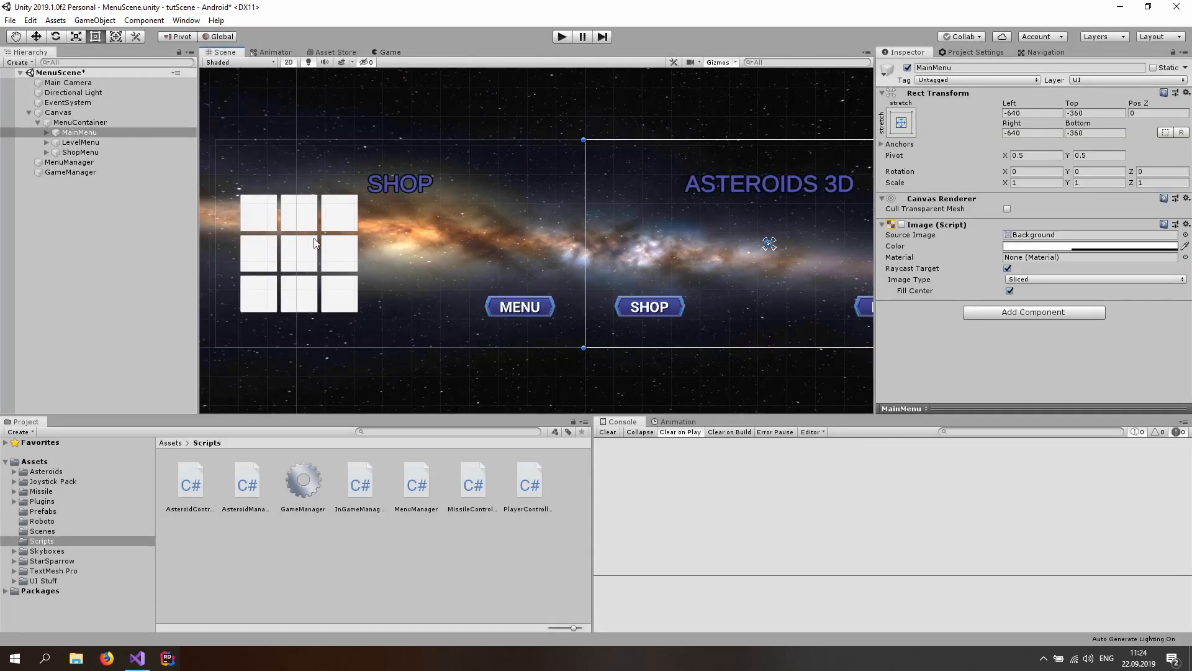
# Step: Switch to Visual Studio and declare a "public GameObject currentSpaceship;" field below the static Instance field in GameManager.cs
pyautogui.click(137, 657)
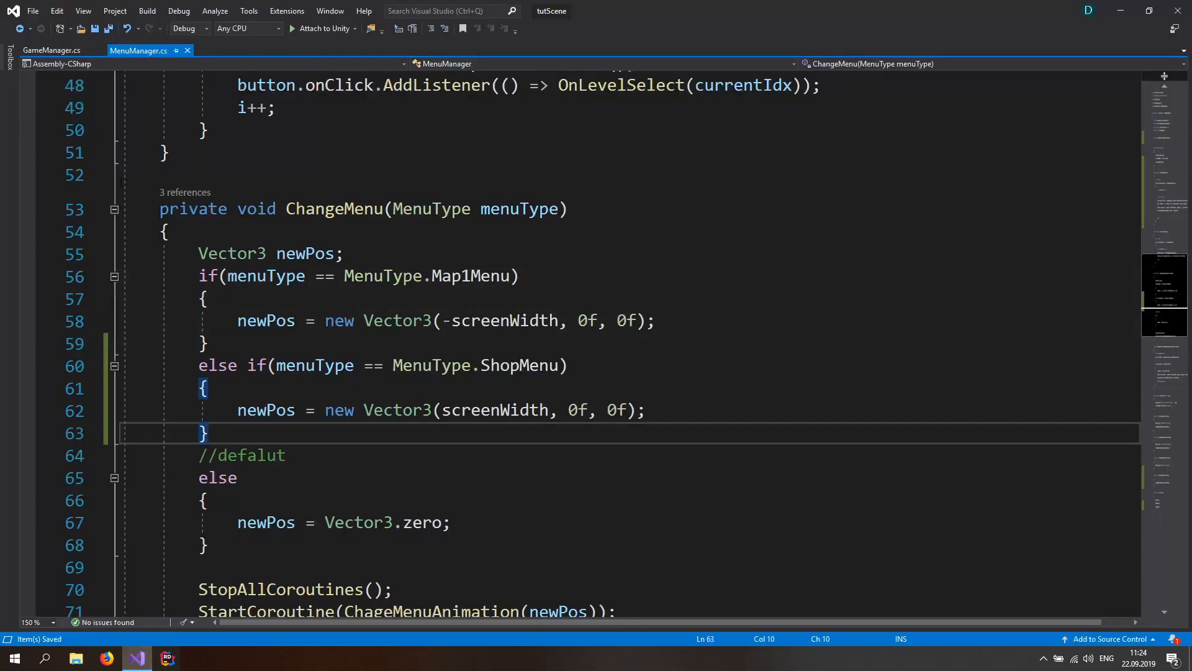
pyautogui.click(60, 52)
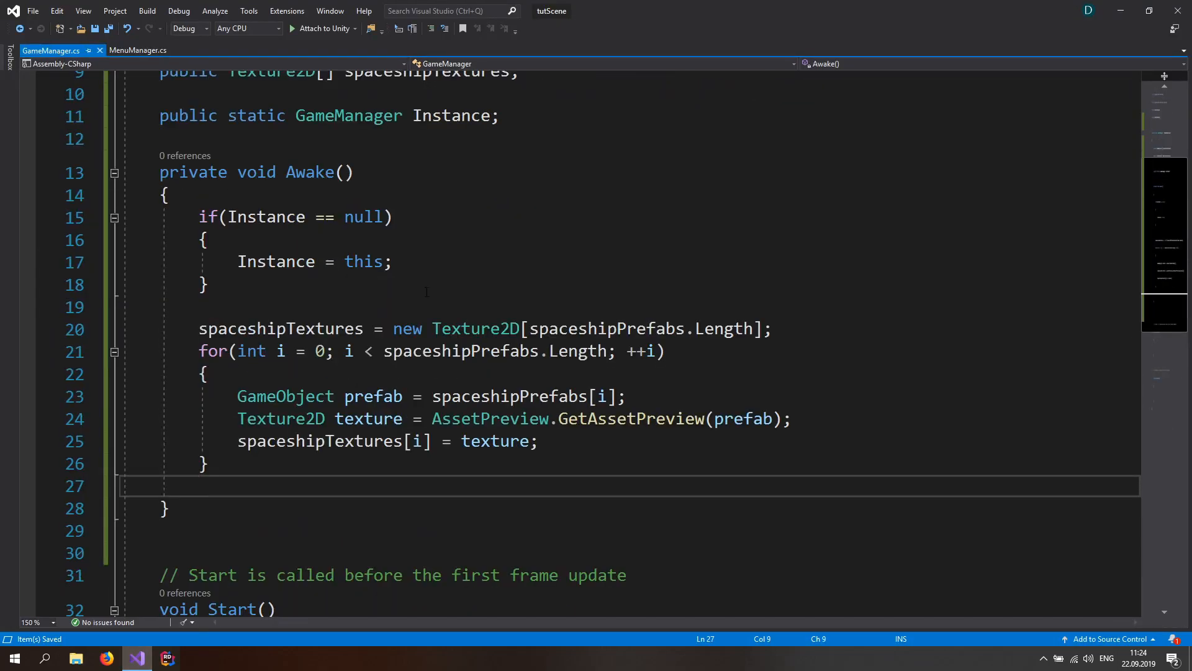
pyautogui.scroll(3, 426, 292)
pyautogui.click(294, 218)
pyautogui.scroll(-1, 431, 321)
pyautogui.click(523, 261)
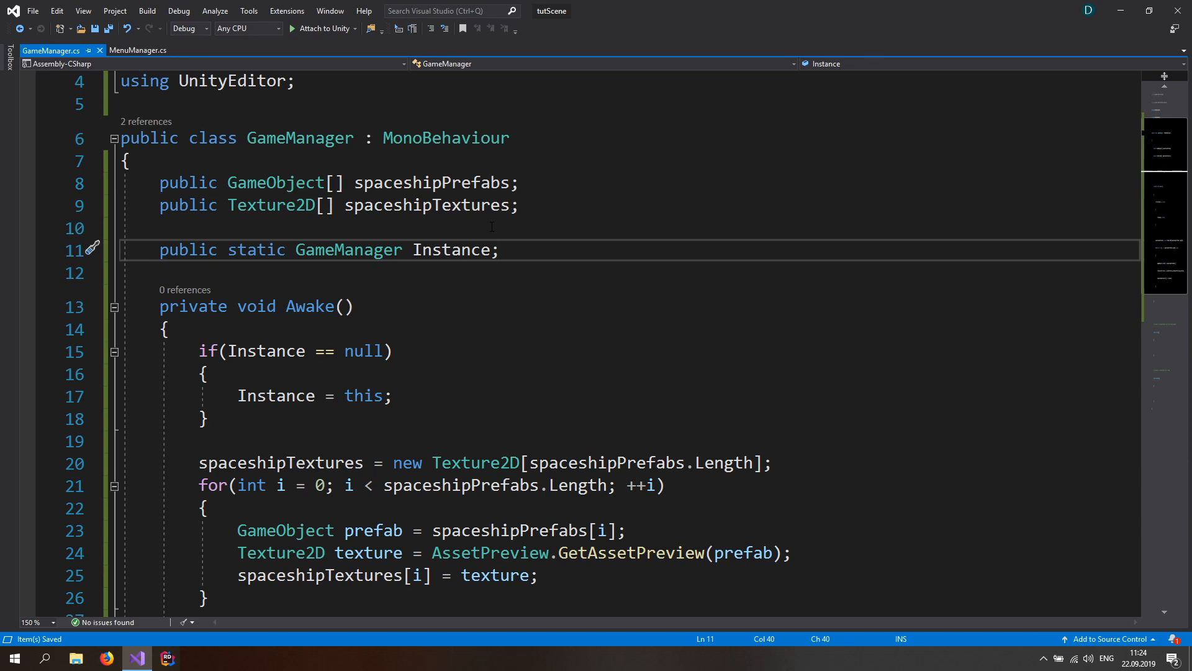
pyautogui.press('Return')
pyautogui.press('Return')
pyautogui.write('public GameO')
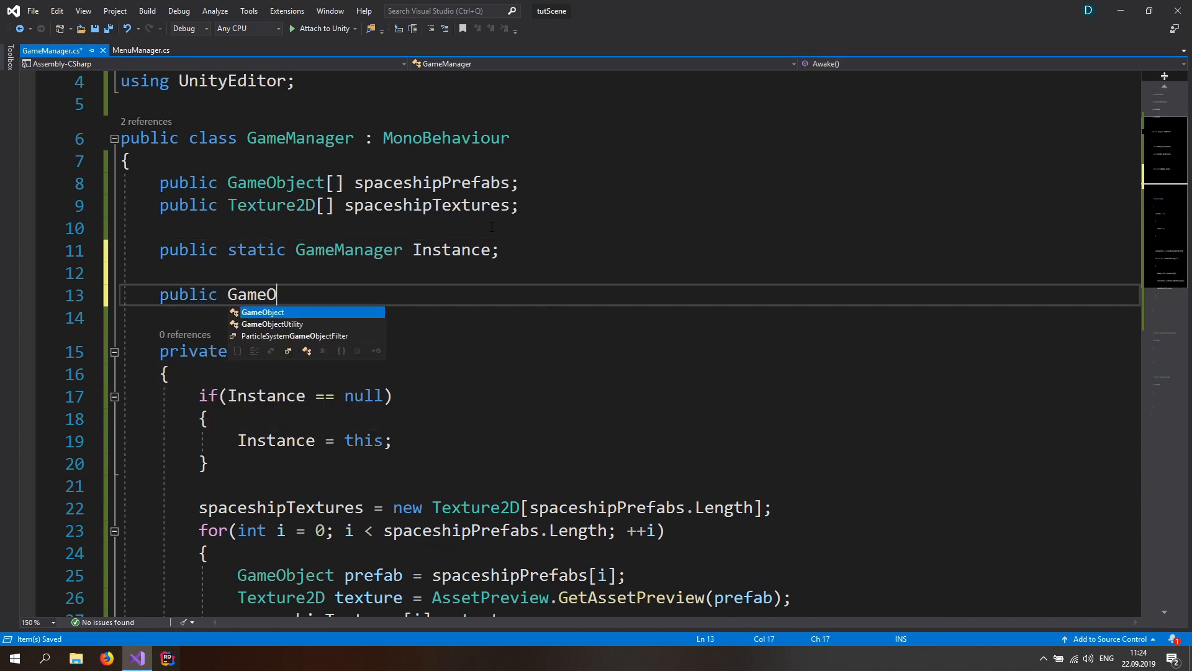
pyautogui.press('Tab')
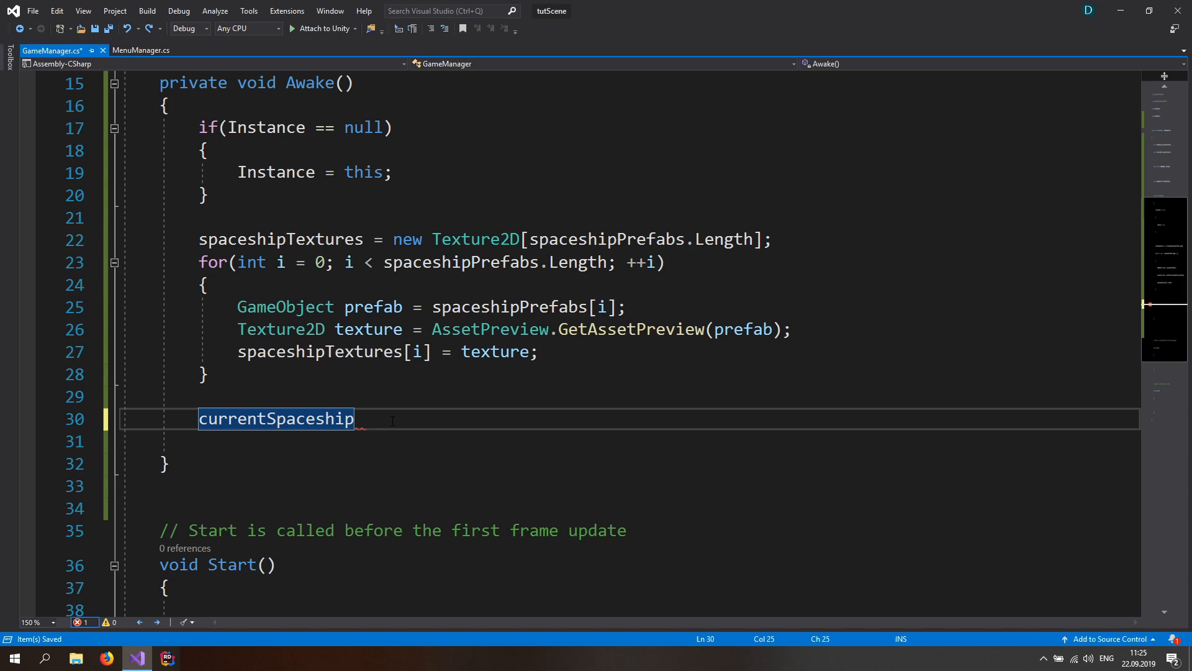
# Step: At the end of Awake, assign "currentSpaceship = spaceshipPrefabs[0];" and save GameManager.cs
pyautogui.write('= ')
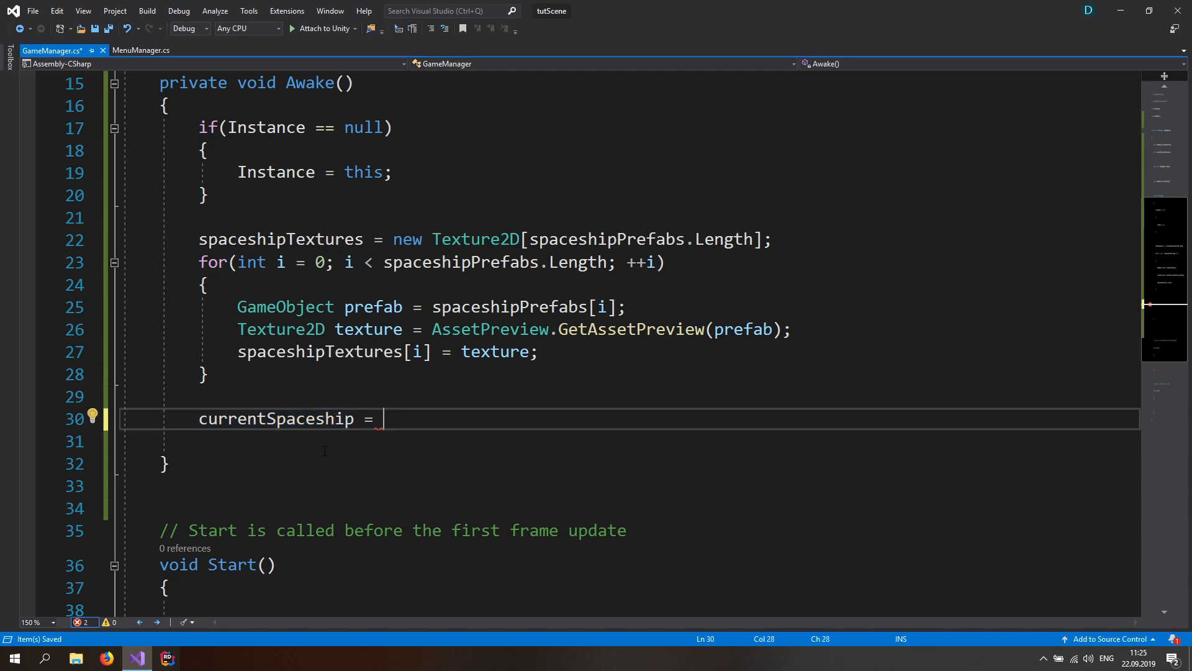
pyautogui.write('space')
pyautogui.press('Tab')
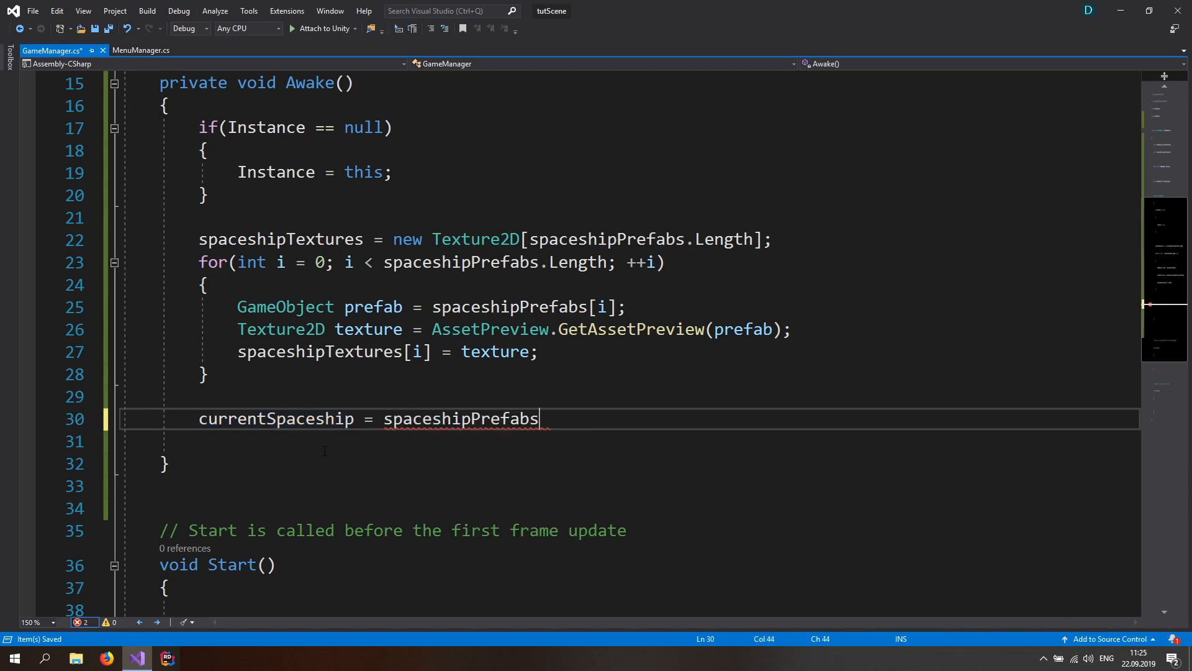
pyautogui.write('[0];')
pyautogui.hotkey('ctrl', 's')
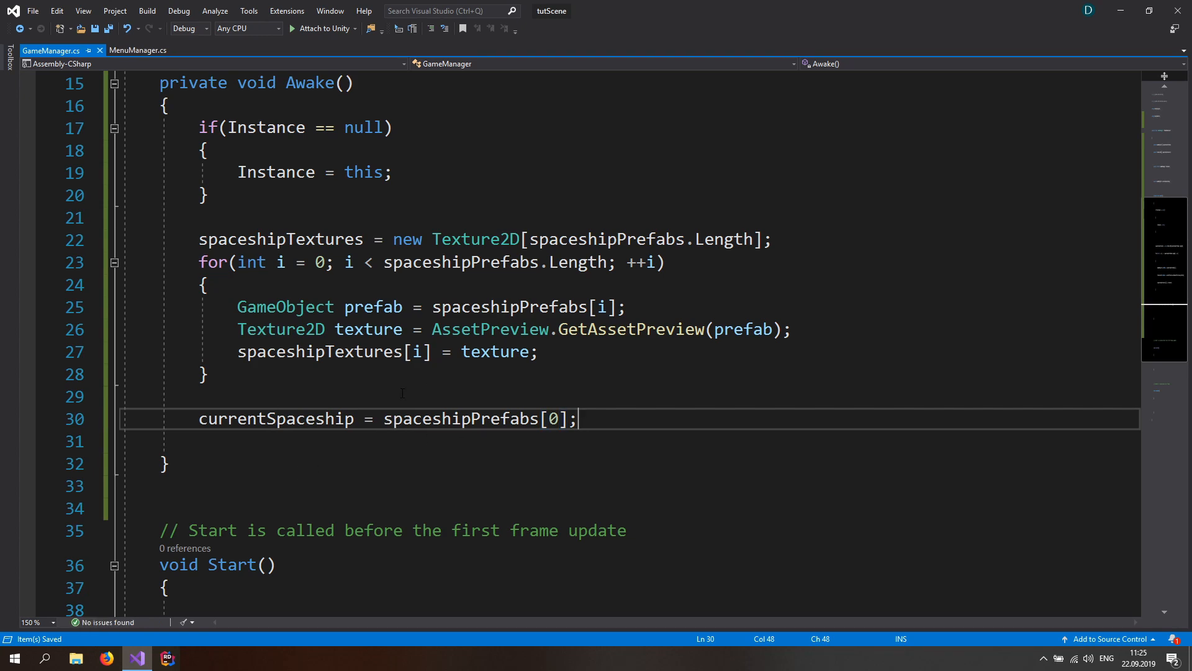
pyautogui.scroll(4, 402, 393)
pyautogui.scroll(-3, 406, 383)
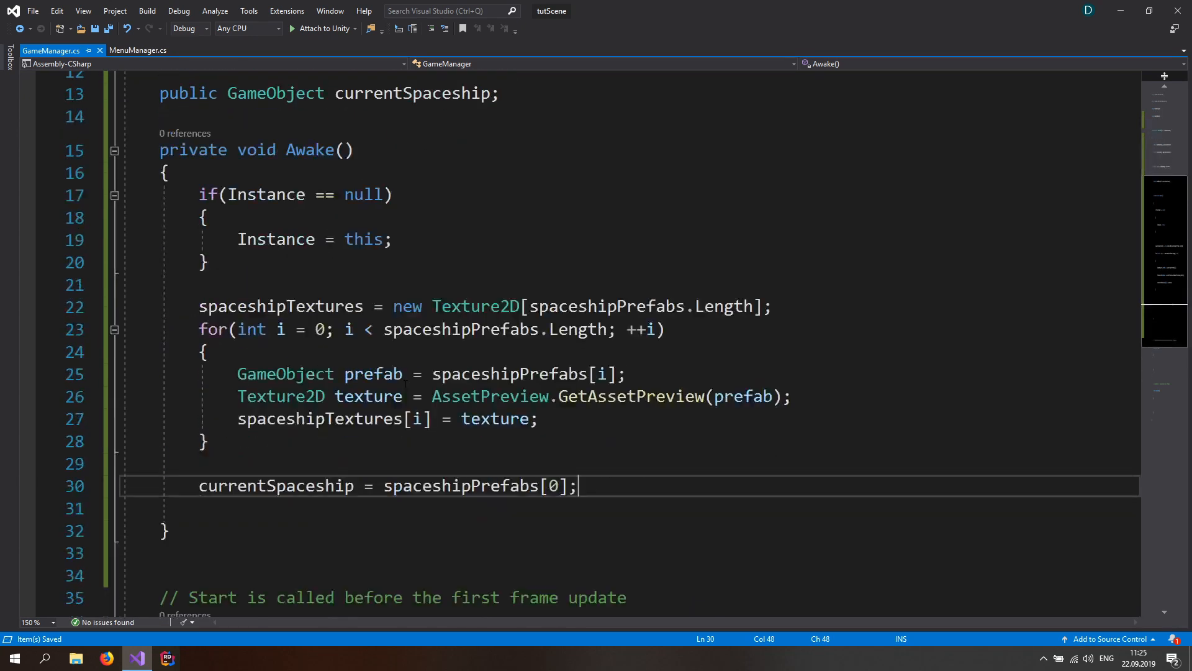
pyautogui.click(218, 485)
pyautogui.click(413, 485)
pyautogui.click(199, 462)
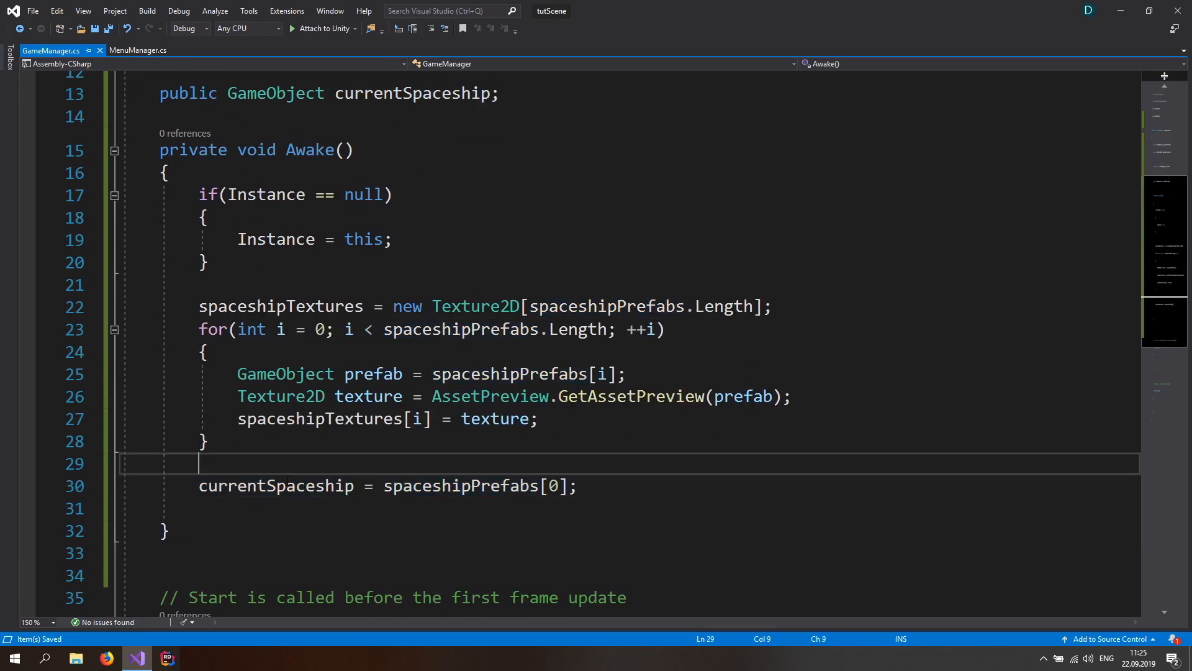
pyautogui.doubleClick(276, 486)
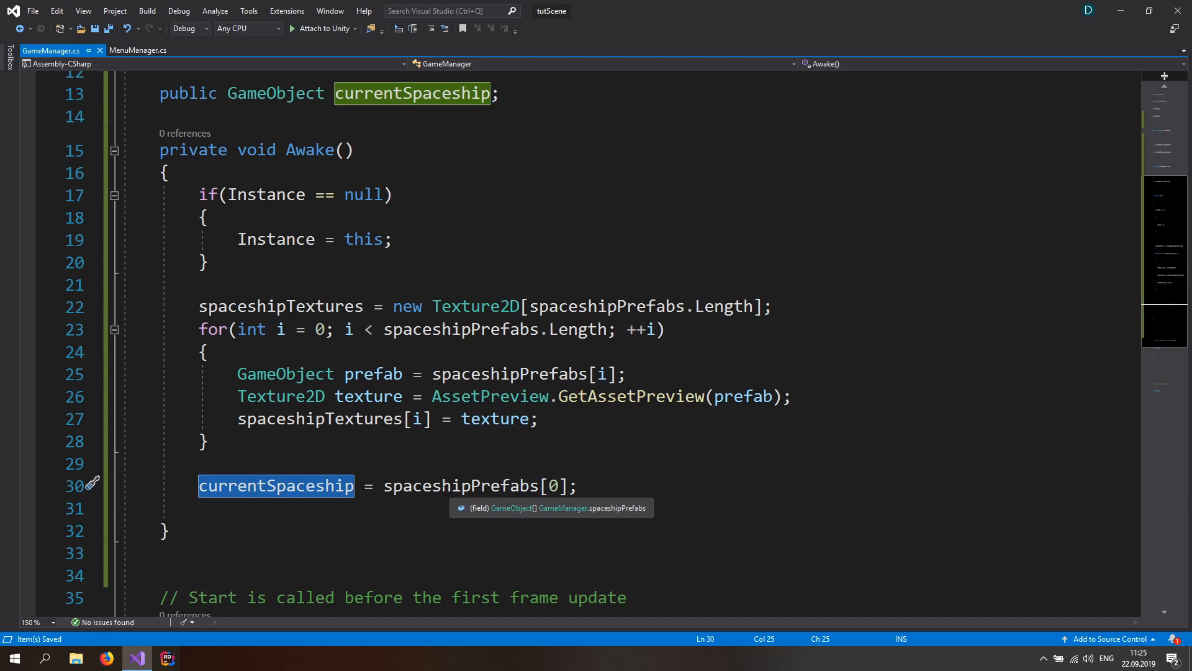
# Step: Delete the template code below Awake in GameManager, from the Start method's comment down to the class's closing brace
pyautogui.scroll(-2, 415, 494)
pyautogui.scroll(-1, 396, 433)
pyautogui.scroll(-2, 233, 540)
pyautogui.moveTo(213, 510); pyautogui.dragTo(124, 264)
pyautogui.press('Delete')
pyautogui.press('BackSpace')
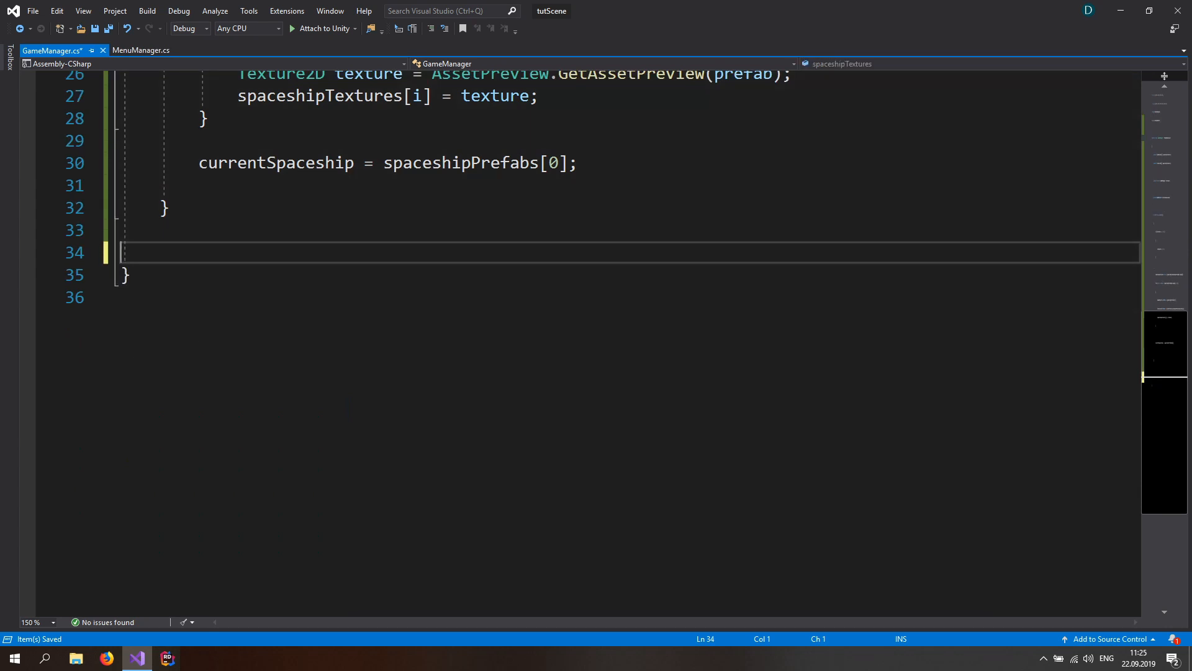
# Step: Below Awake, add an empty "public void ChangeCurrentSpaceship(int idx)" method
pyautogui.write('public void Cha')
pyautogui.scroll(2, 321, 390)
pyautogui.write('nge')
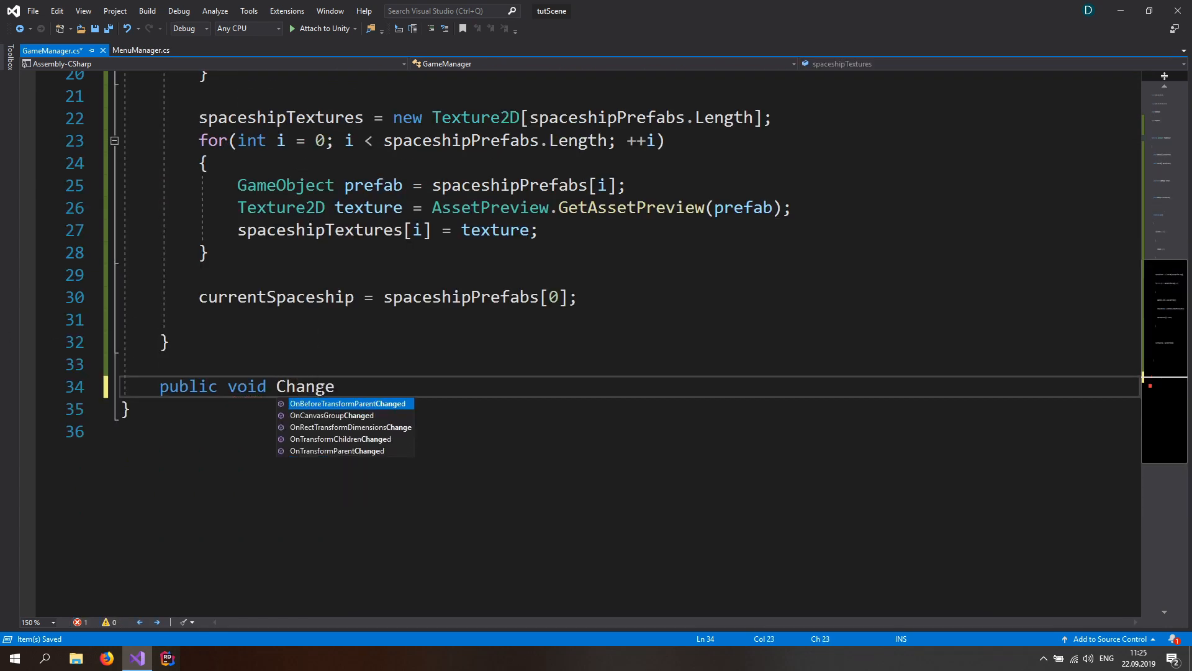
pyautogui.write('CurrentSpaceship(')
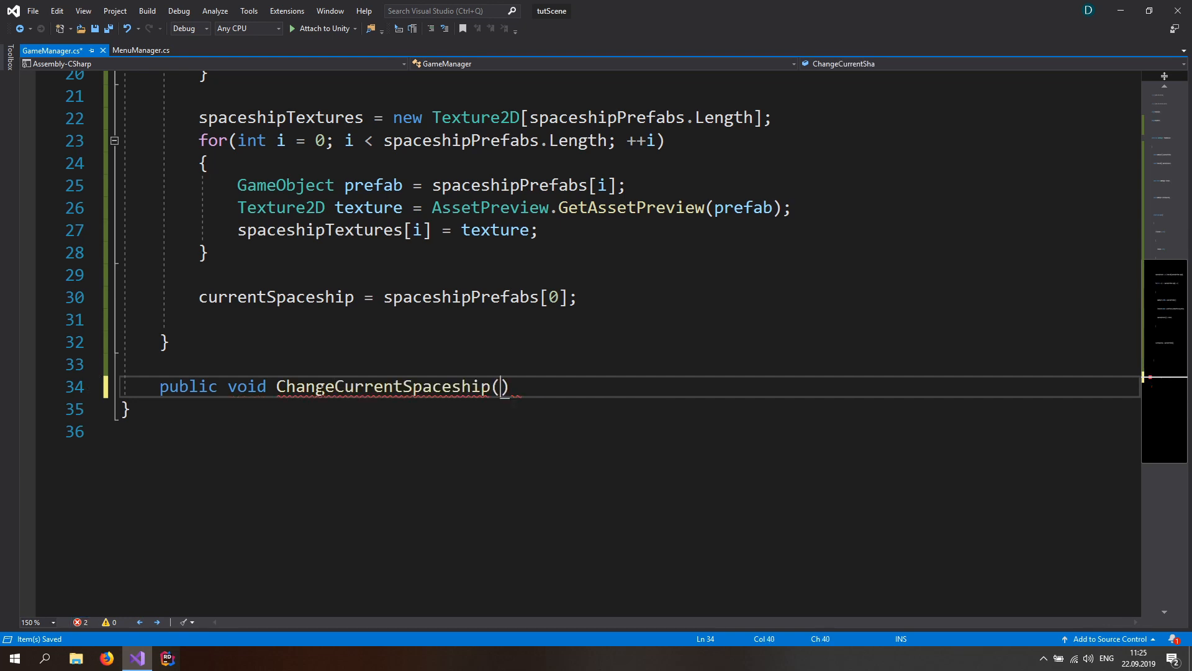
pyautogui.write('int idx')
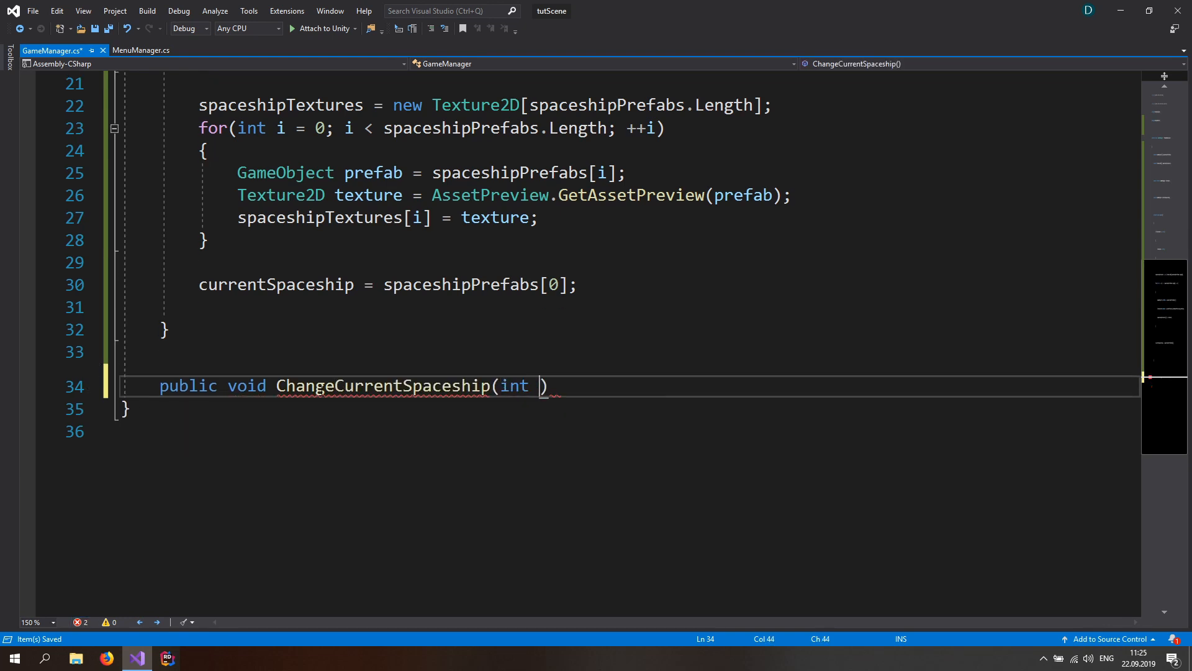
pyautogui.press('Return')
pyautogui.write('{')
pyautogui.press('Return')
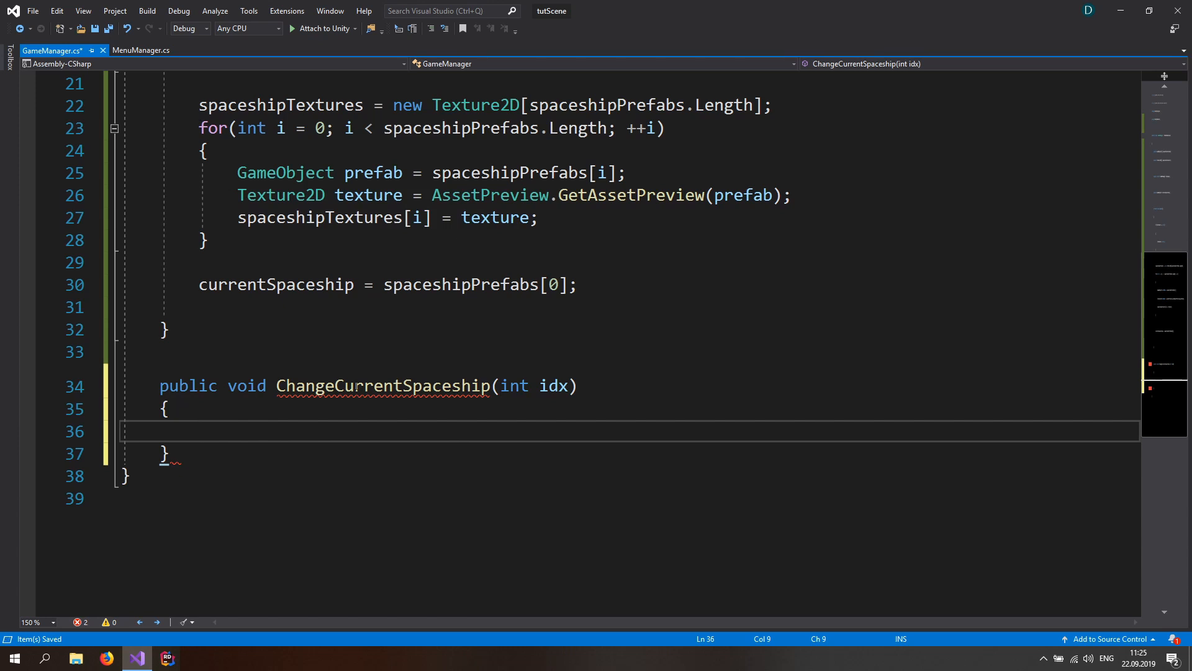
# Step: Fill the ChangeCurrentSpaceship body with "currentSpaceship = spaceshipPrefabs[idx];" and save the script
pyautogui.scroll(1, 530, 408)
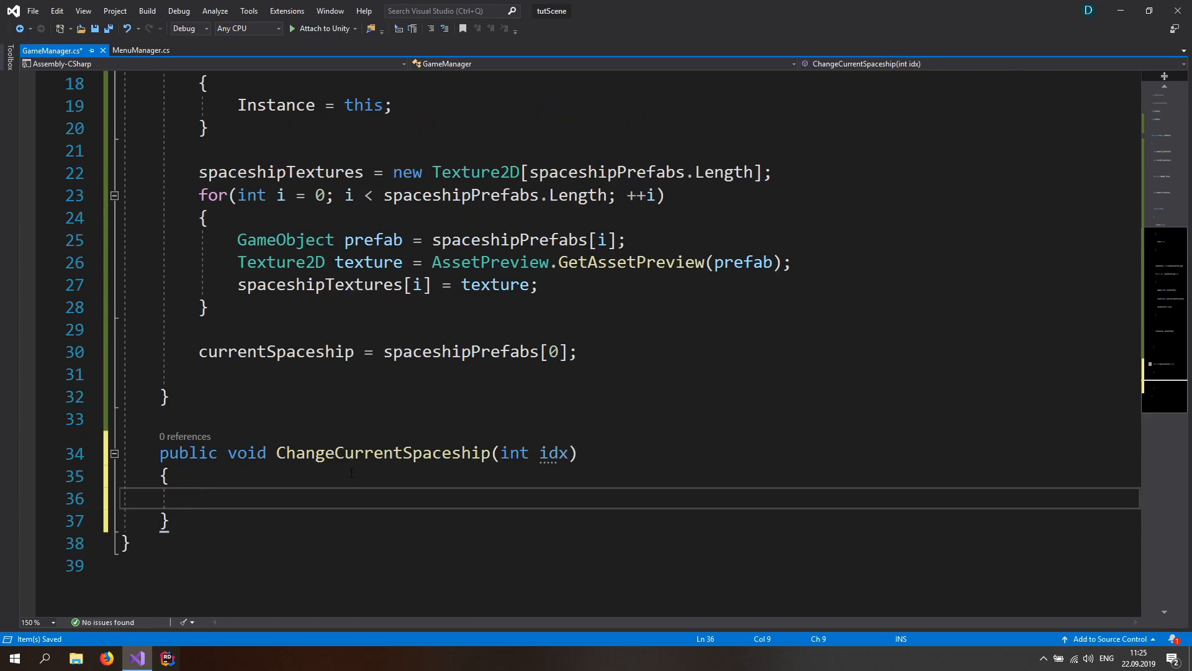
pyautogui.write('curr')
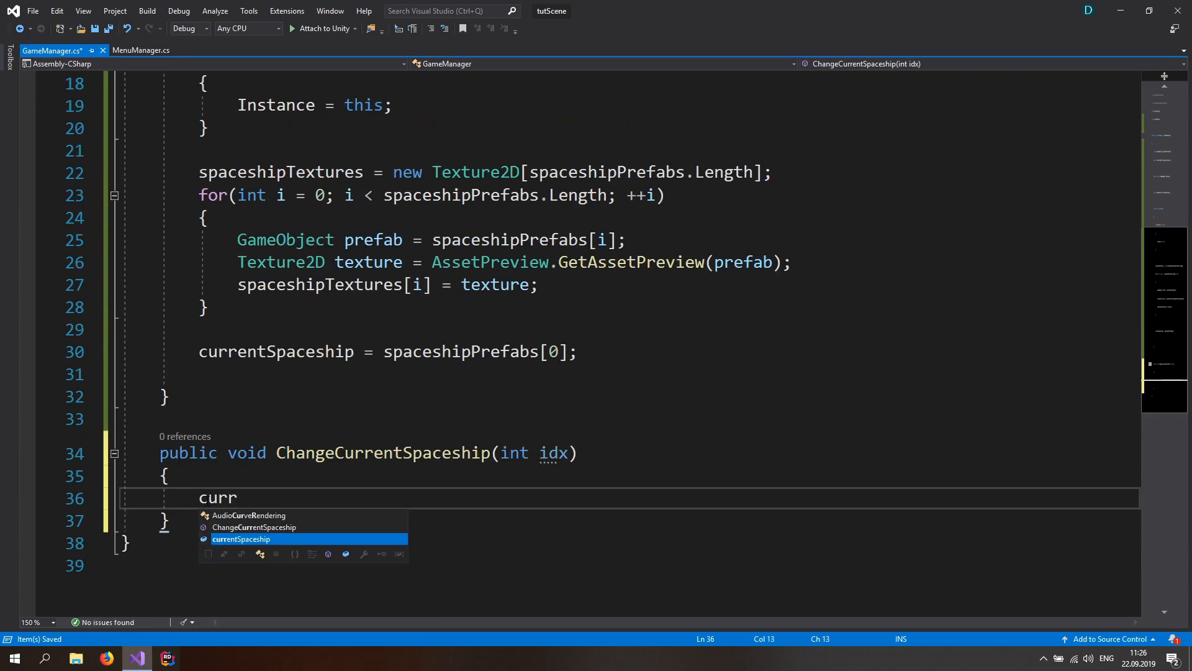
pyautogui.write('entSpaceship = spaceshipPrefabs[')
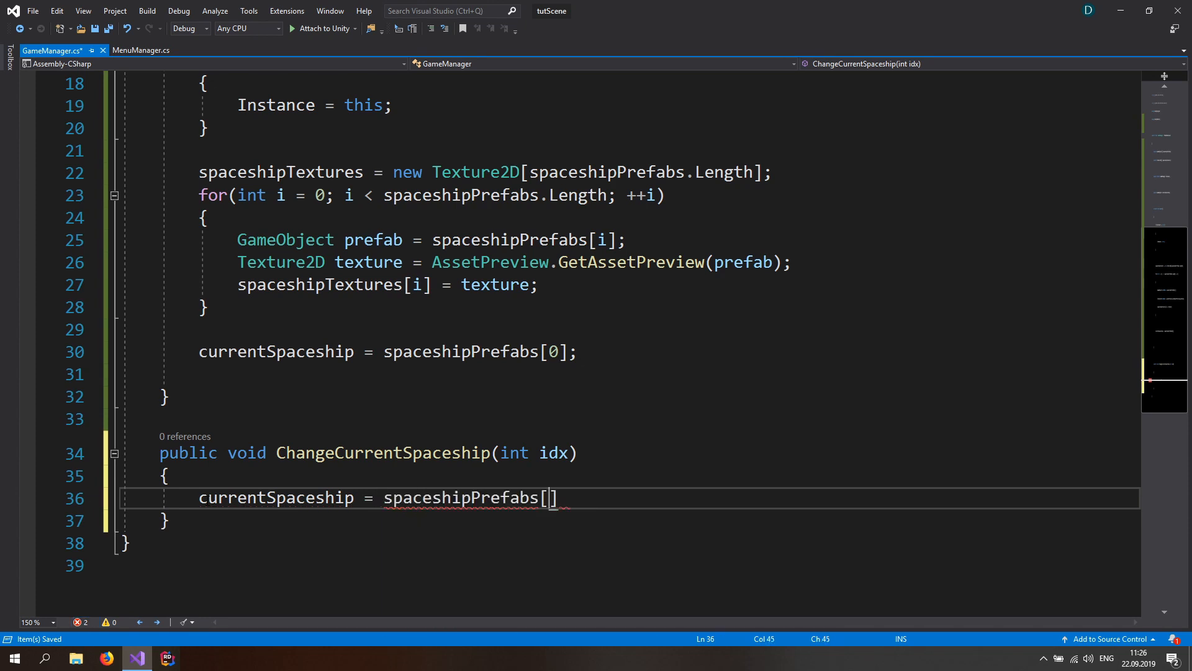
pyautogui.write('idx];')
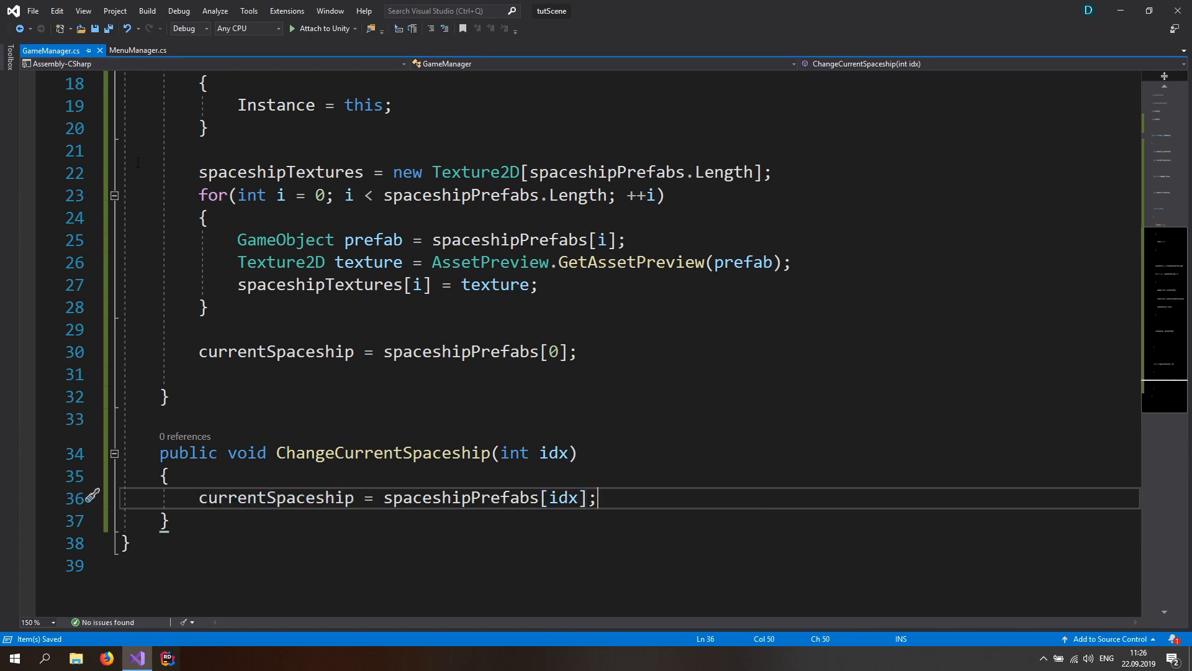
# Step: In MenuManager.cs, add an empty "private void UpdateSpaceshipPreview()" method between Start and InitShopButtons
pyautogui.click(139, 50)
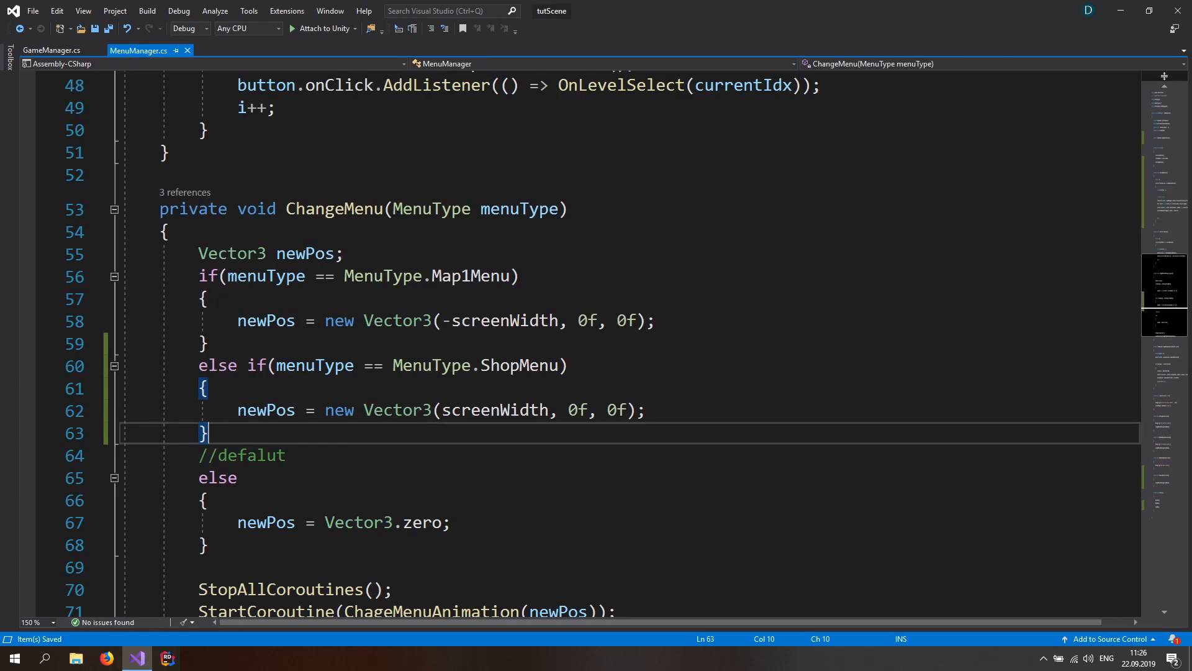
pyautogui.scroll(15, 307, 451)
pyautogui.scroll(-3, 306, 451)
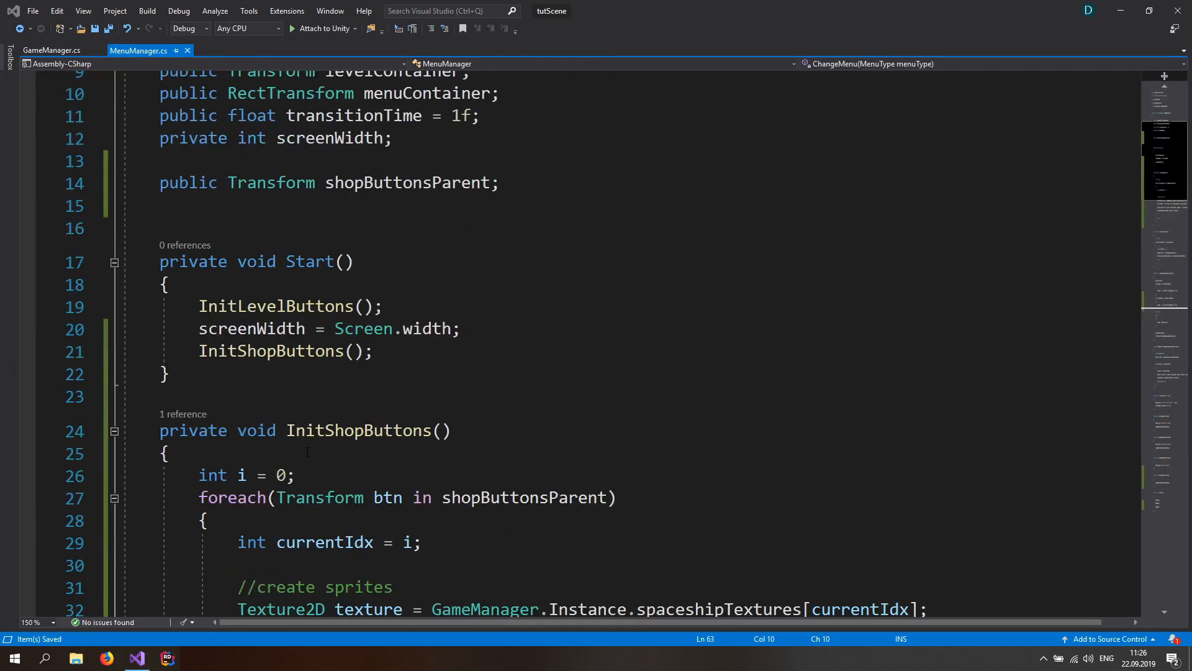
pyautogui.scroll(-3, 306, 451)
pyautogui.click(214, 180)
pyautogui.press('Return')
pyautogui.press('Return')
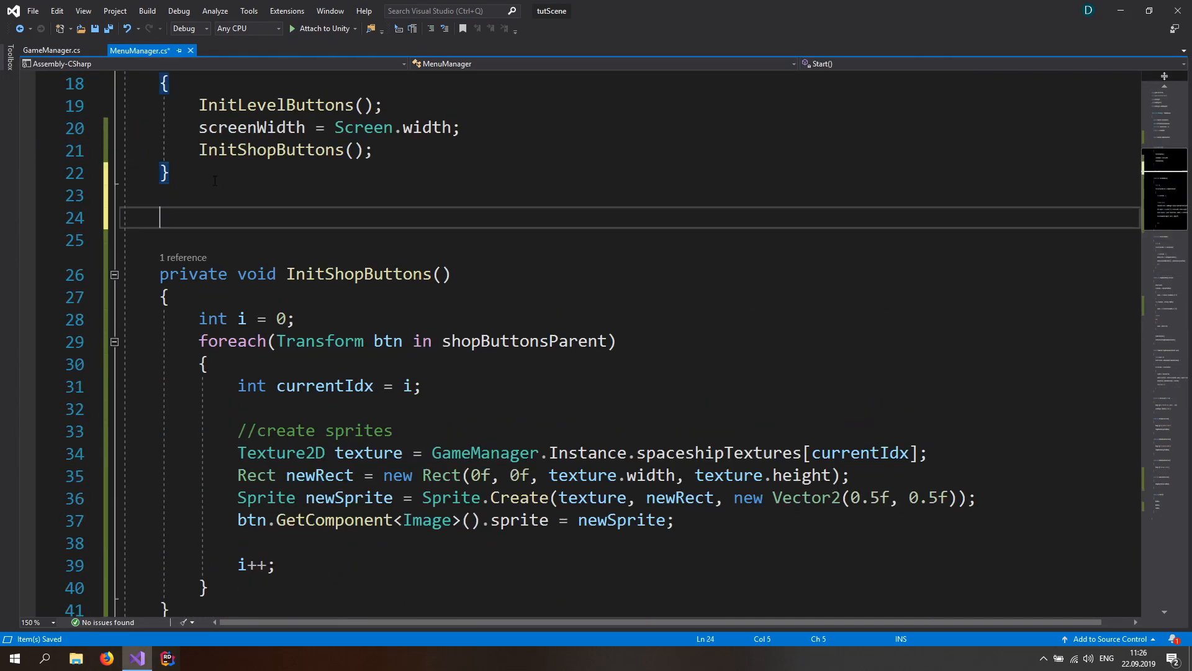
pyautogui.write('p')
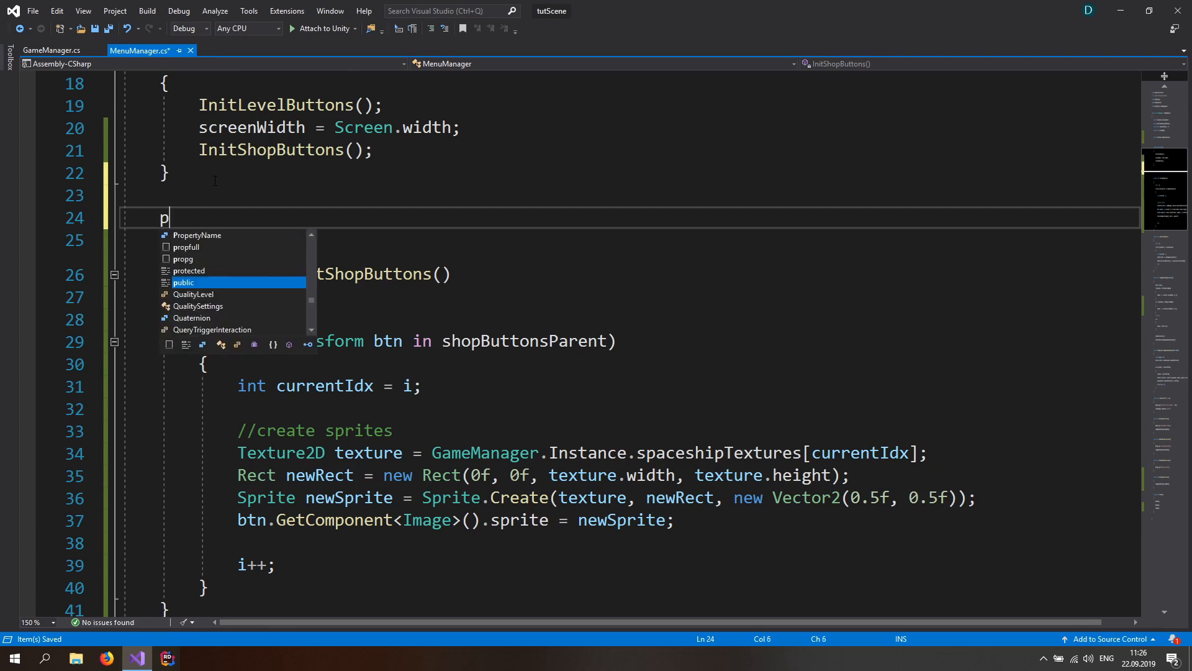
pyautogui.write('rivate void Up')
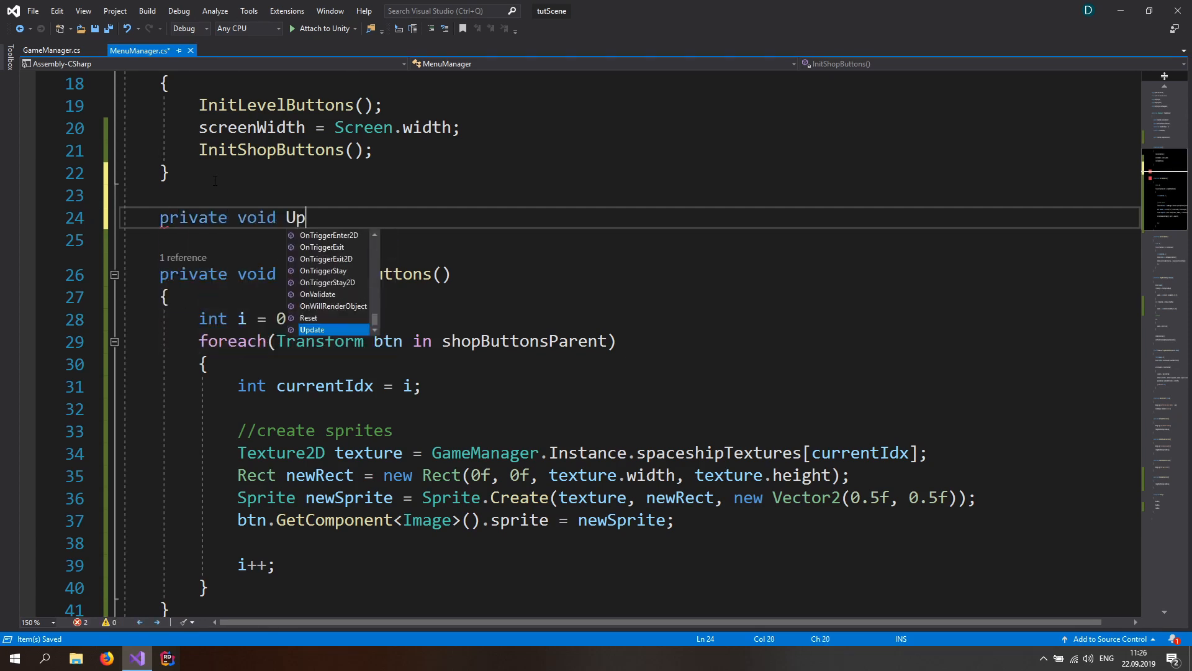
pyautogui.write('dateSpaceshipPreview()')
pyautogui.press('Return')
pyautogui.write('{')
pyautogui.press('Return')
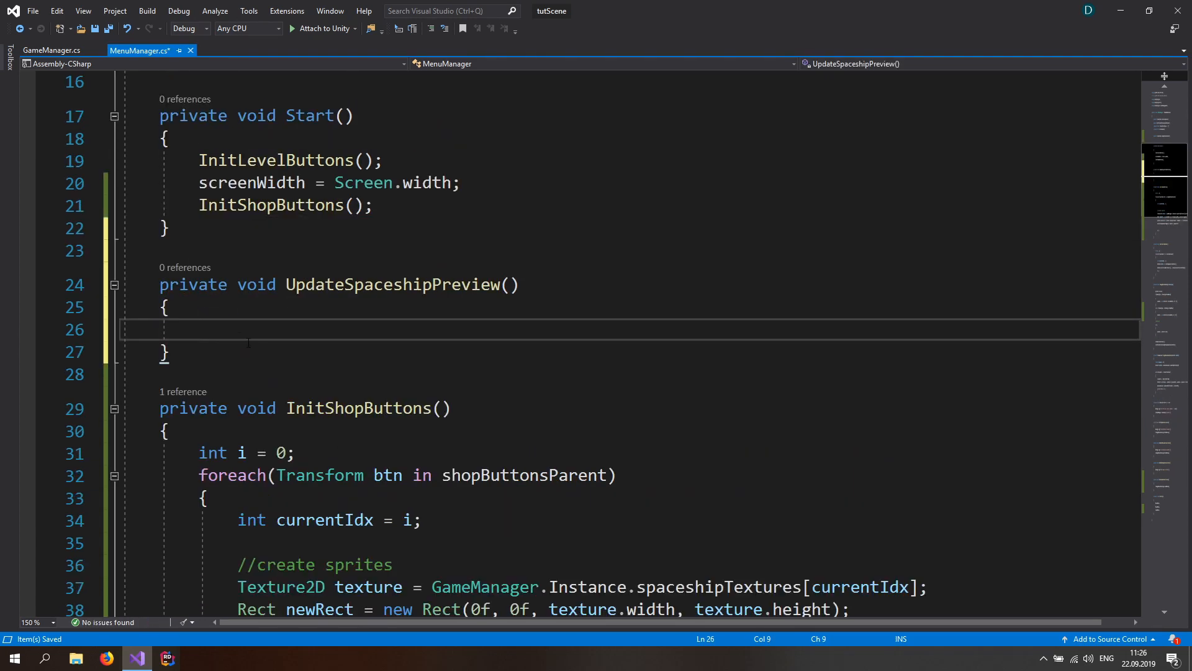
# Step: Declare "private GameObject currentSpaceshipPreview = null;" below the shopButtonsParent field and save MenuManager.cs
pyautogui.scroll(3, 247, 329)
pyautogui.click(252, 261)
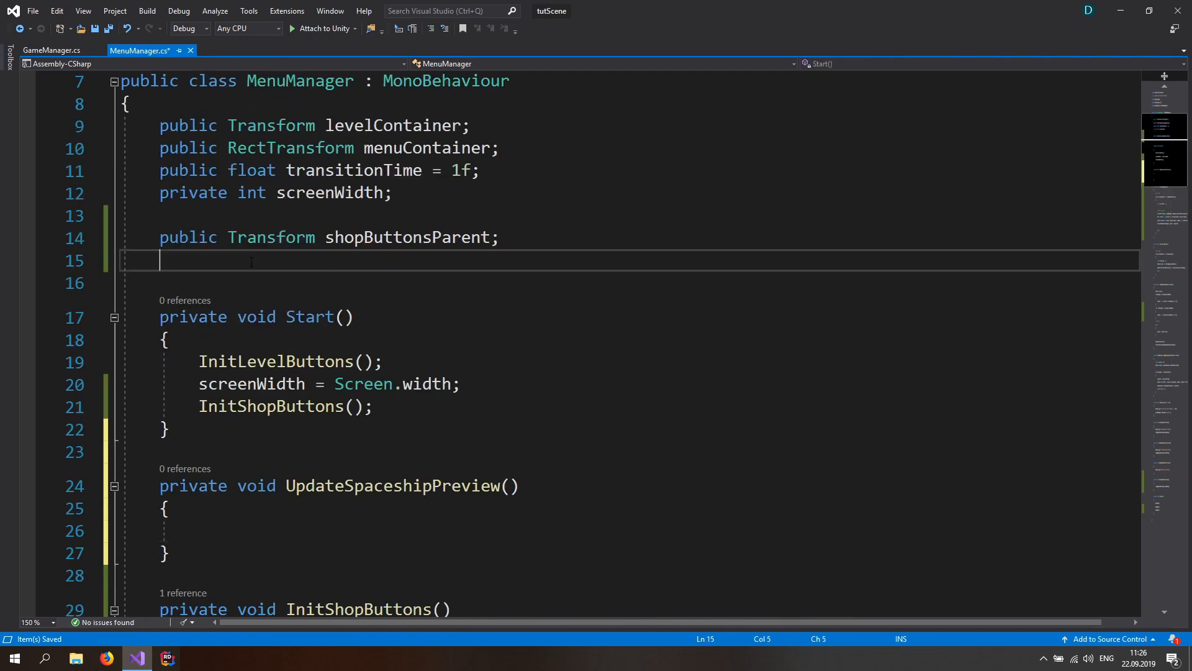
pyautogui.write('private Ga')
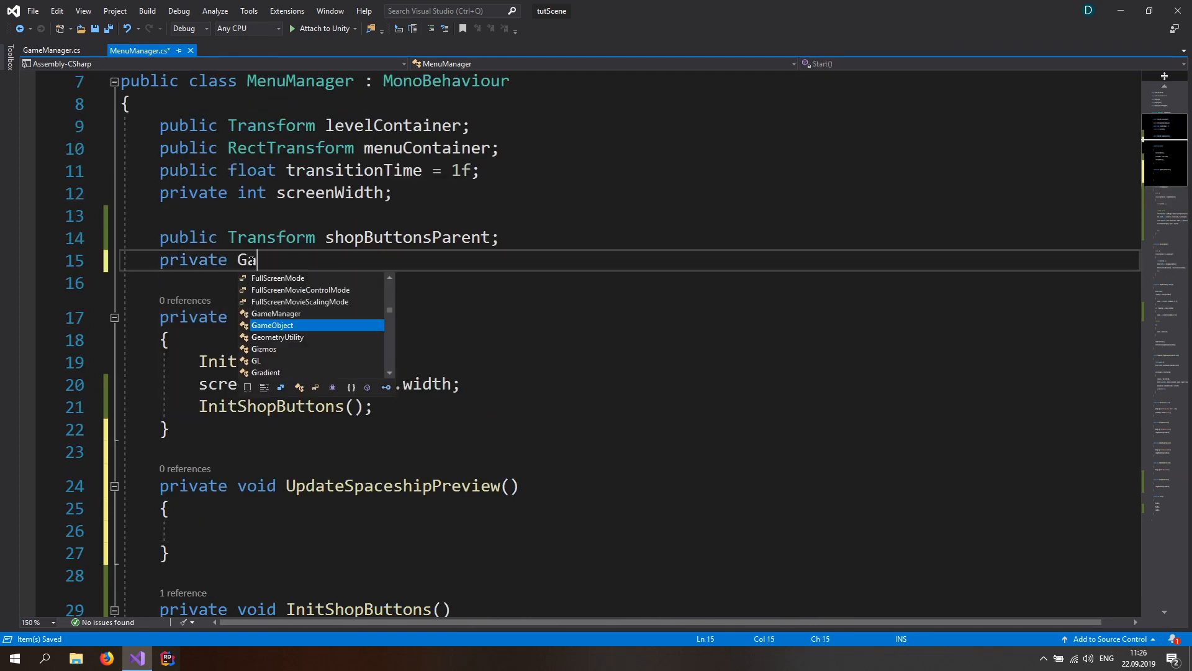
pyautogui.write('meObject curren')
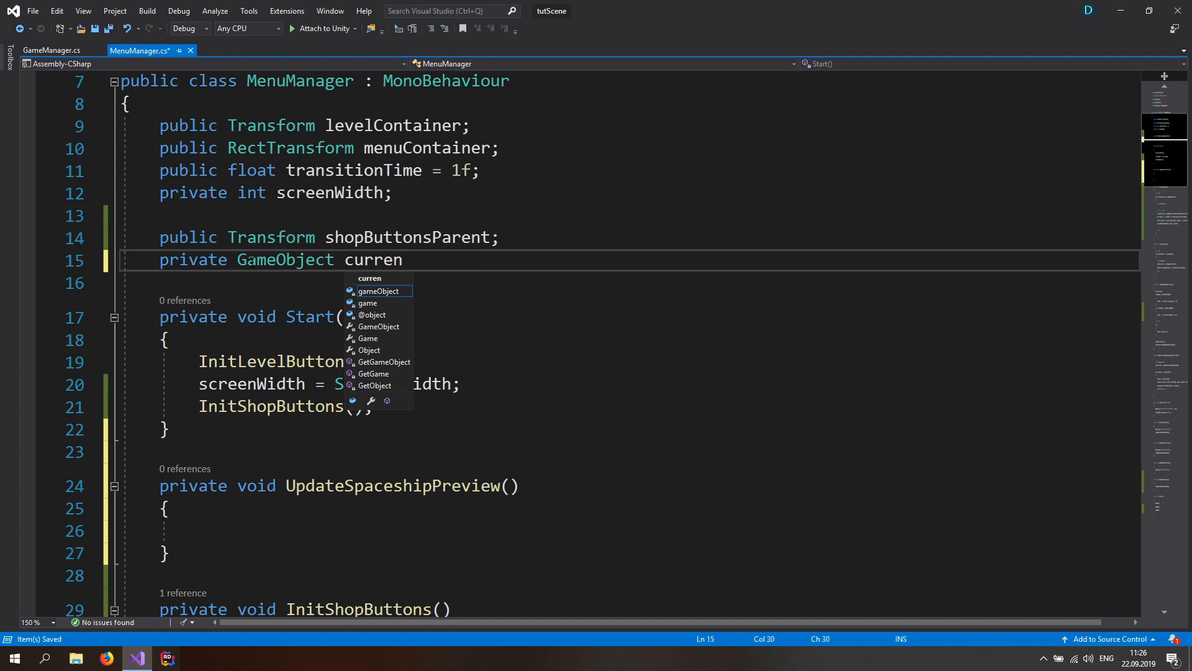
pyautogui.write('tSpaceshipPreview = null')
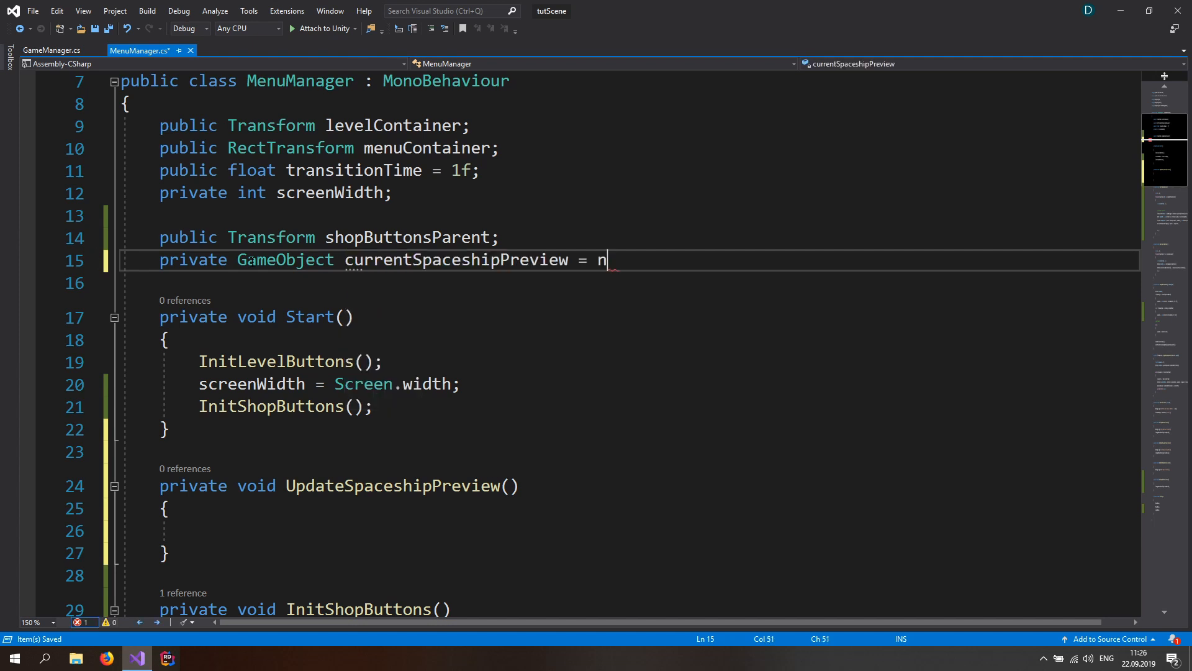
pyautogui.press('Escape')
pyautogui.write(';')
pyautogui.hotkey('ctrl', 's')
# Step: In UpdateSpaceshipPreview, add an "if(currentSpaceshipPreview != null)" block that calls "Destroy(currentSpaceshipPreview);"
pyautogui.scroll(-3, 333, 285)
pyautogui.click(329, 329)
pyautogui.doubleClick(333, 286)
pyautogui.click(258, 325)
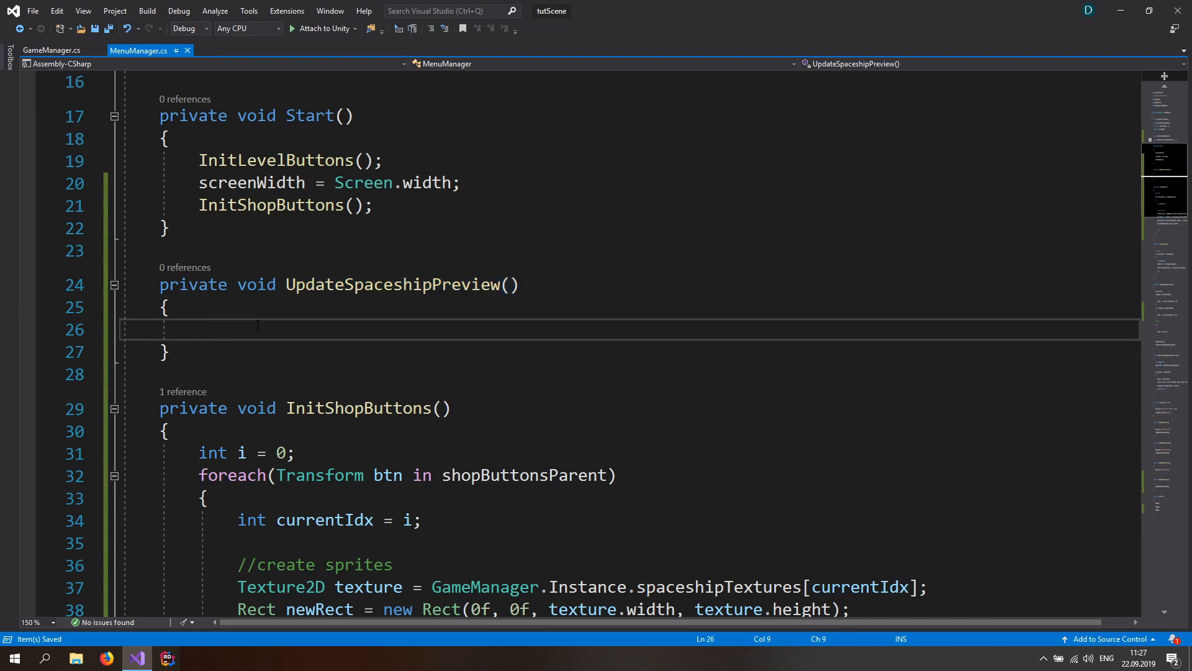
pyautogui.write('if(currentSpaceshipPreview != null) {')
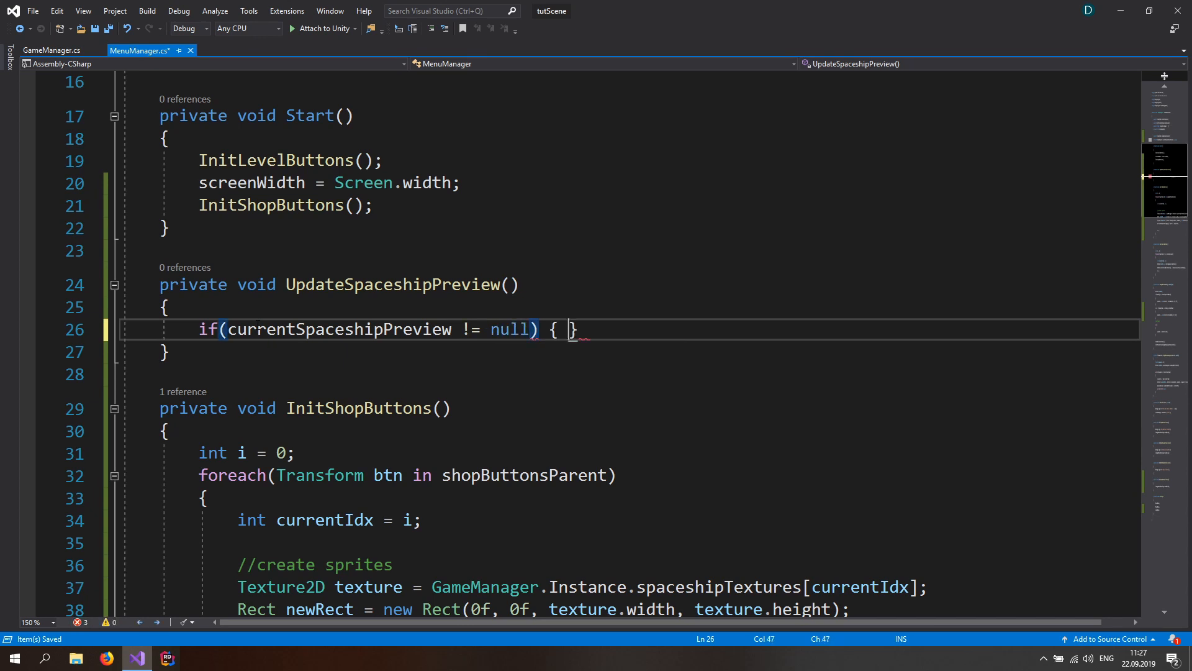
pyautogui.press('Return')
pyautogui.write('{')
pyautogui.press('Return')
pyautogui.write('Destroy')
pyautogui.write('(')
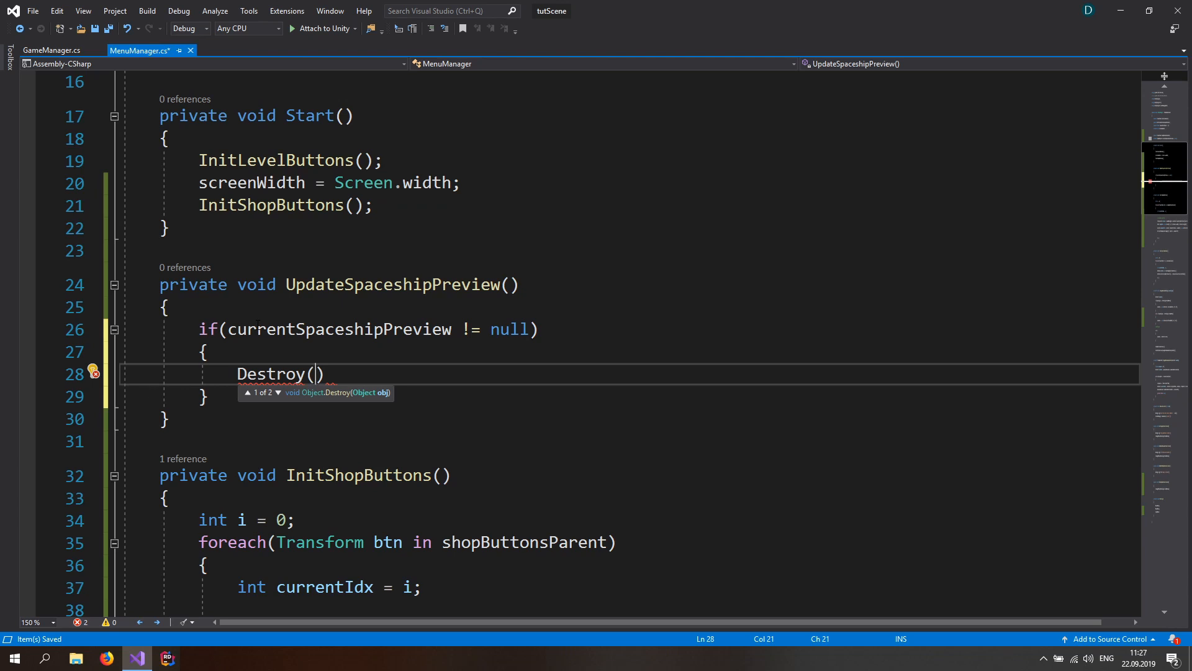
pyautogui.write('currentSpaceshipPreview);')
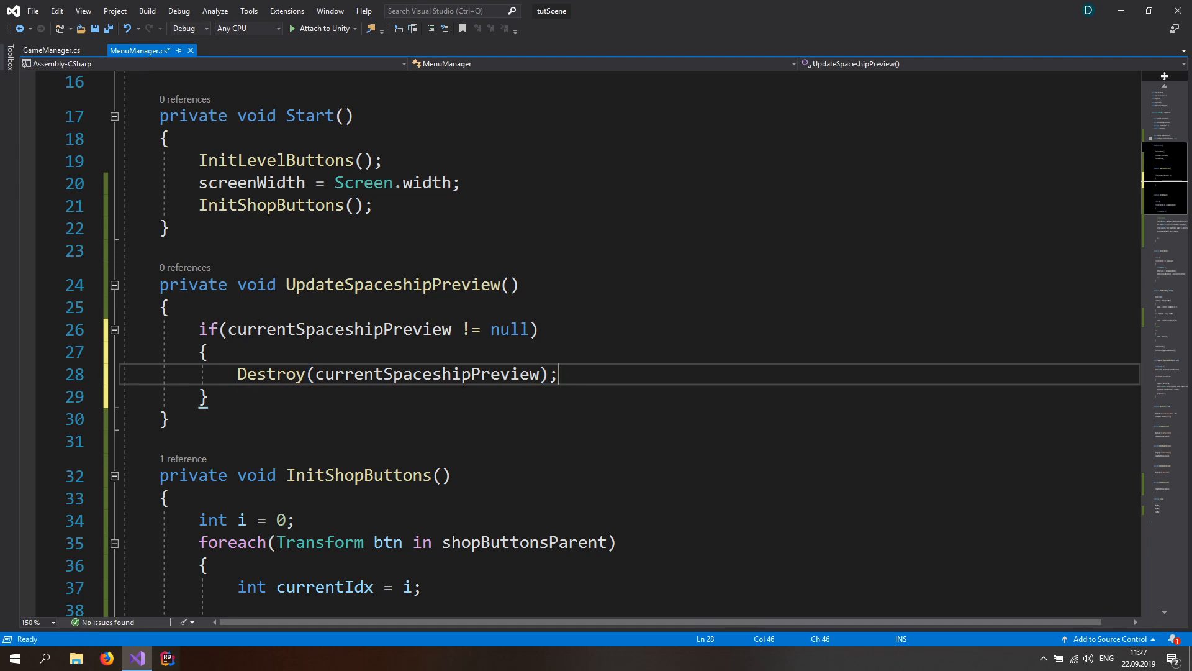
# Step: Below the if block in UpdateSpaceshipPreview, add "GameObject newSpaceship = GameManager.Instance.currentSpaceship;"
pyautogui.scroll(-1, 348, 354)
pyautogui.click(244, 334)
pyautogui.press('Return')
pyautogui.press('Return')
pyautogui.write('GameObject')
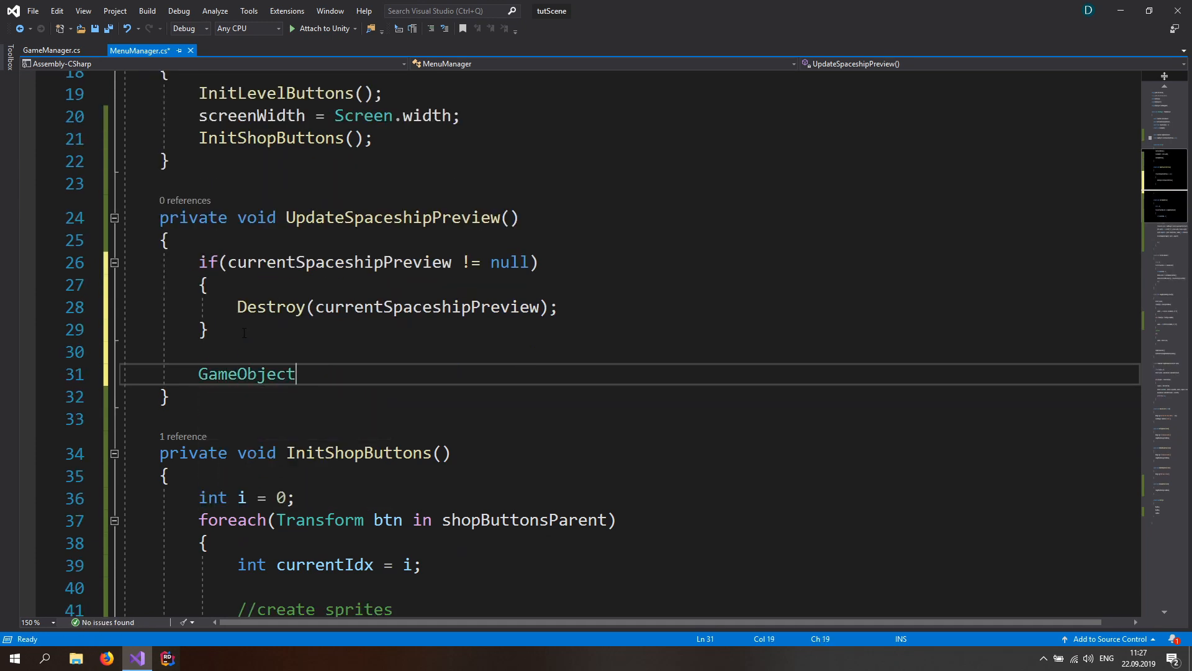
pyautogui.write(' cur')
pyautogui.press('BackSpace')
pyautogui.press('BackSpace')
pyautogui.press('BackSpace')
pyautogui.write('newSpaceship = ')
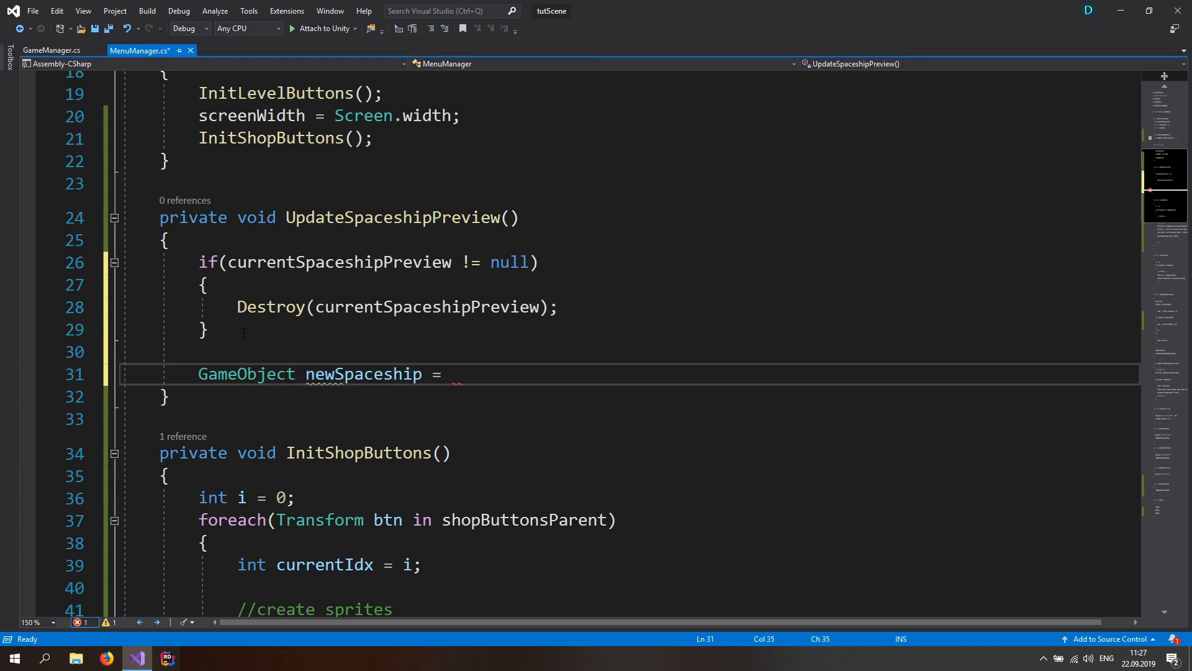
pyautogui.write('GameManager.')
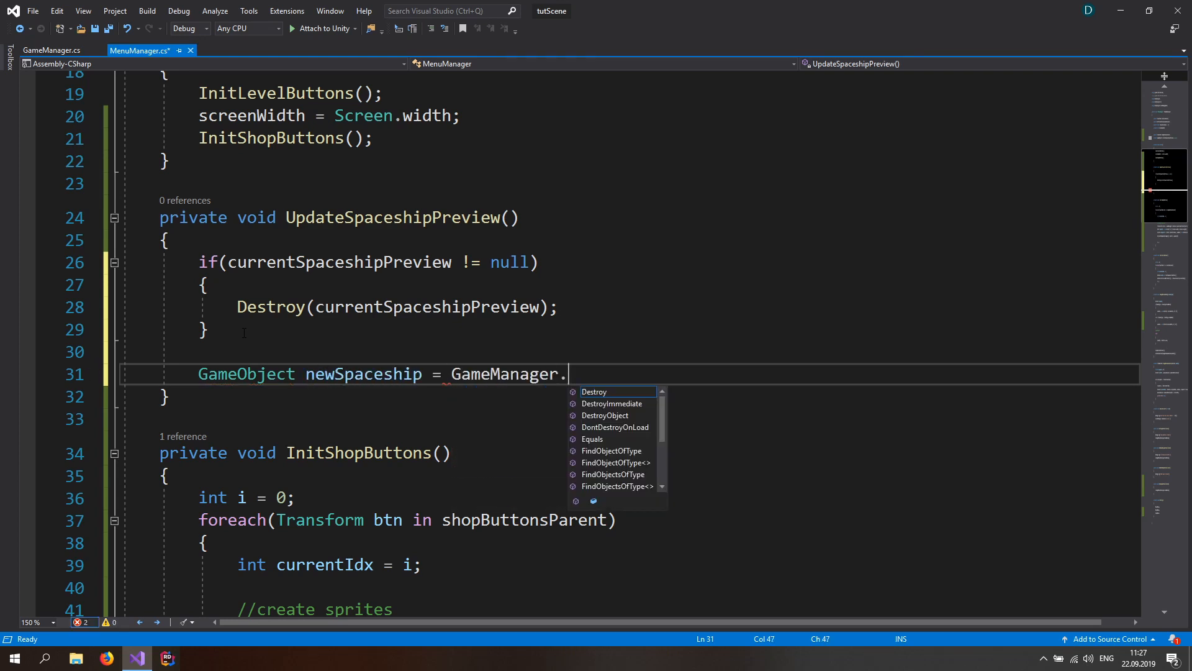
pyautogui.write('Instance.cur')
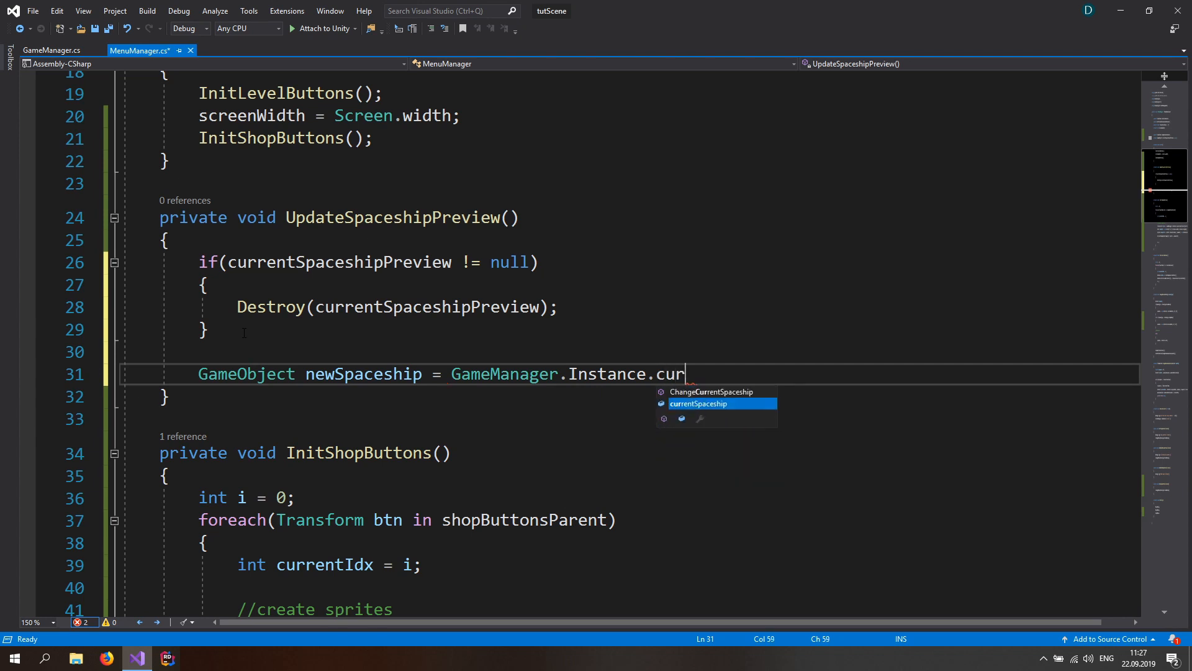
pyautogui.write('rentSpaceship;')
pyautogui.press('Return')
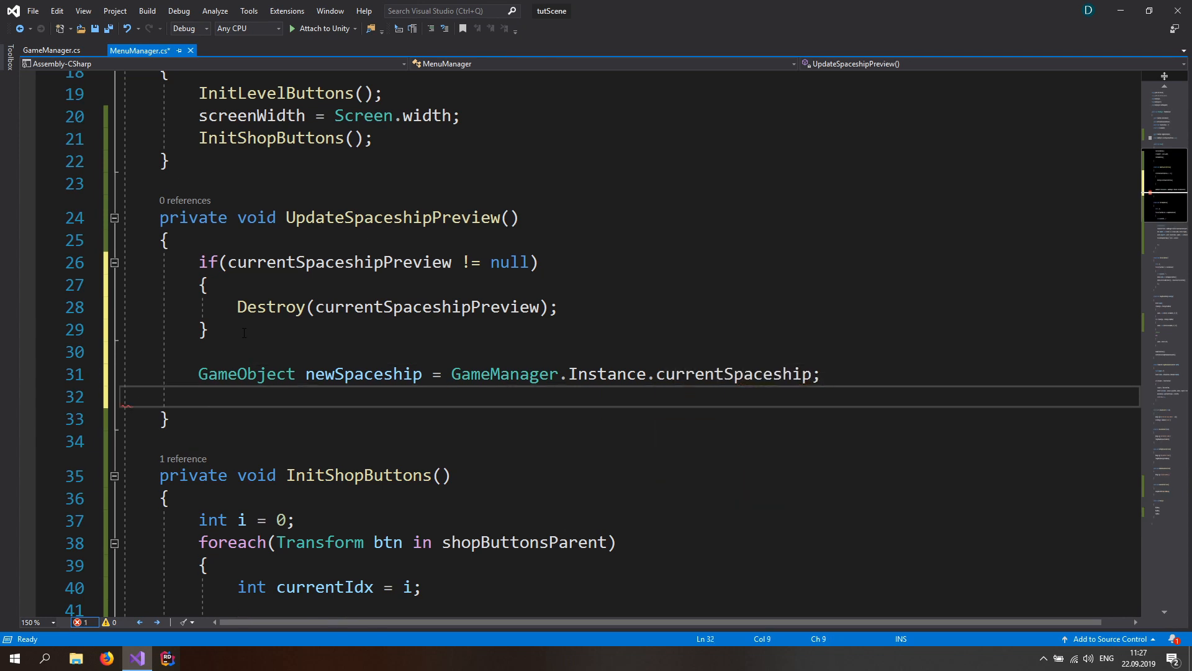
# Step: Rename the local variable newSpaceship to newSpaceshipPrefab in UpdateSpaceshipPreview
pyautogui.doubleClick(467, 373)
pyautogui.click(275, 393)
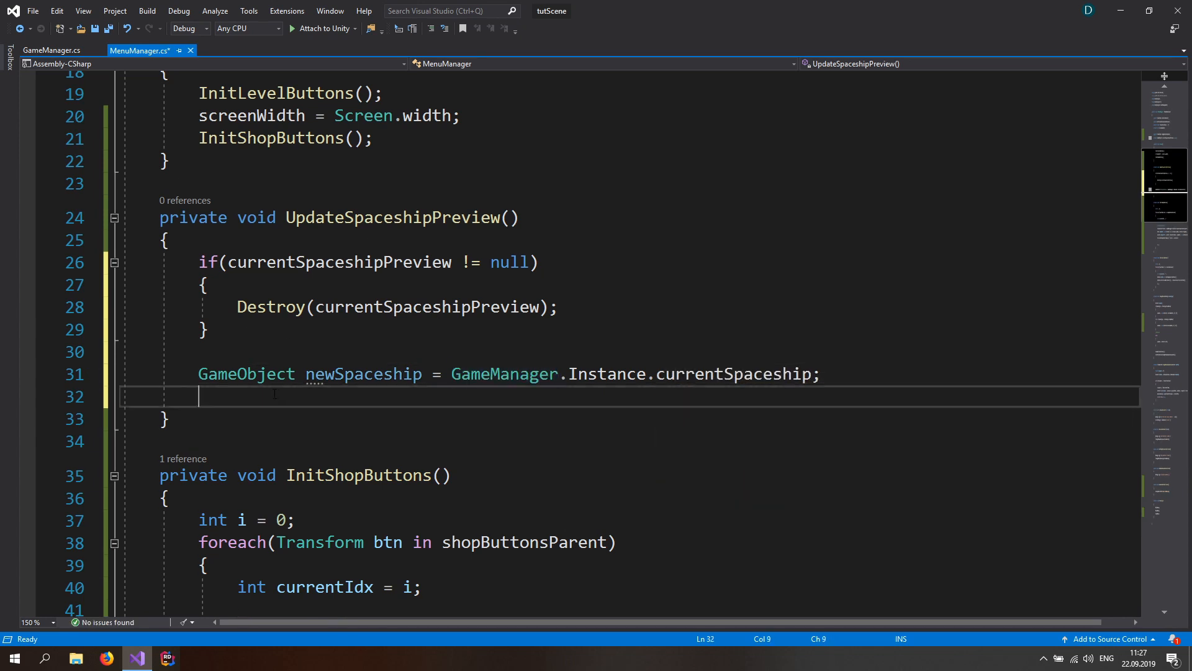
pyautogui.doubleClick(373, 375)
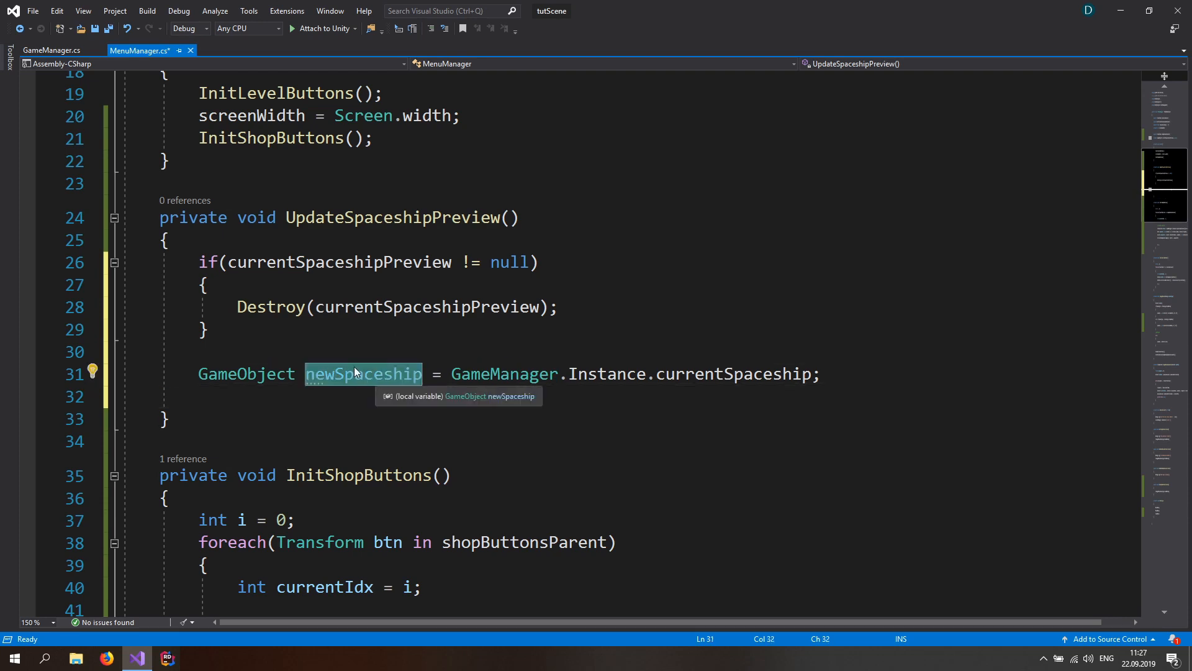
pyautogui.click(286, 395)
pyautogui.doubleClick(338, 375)
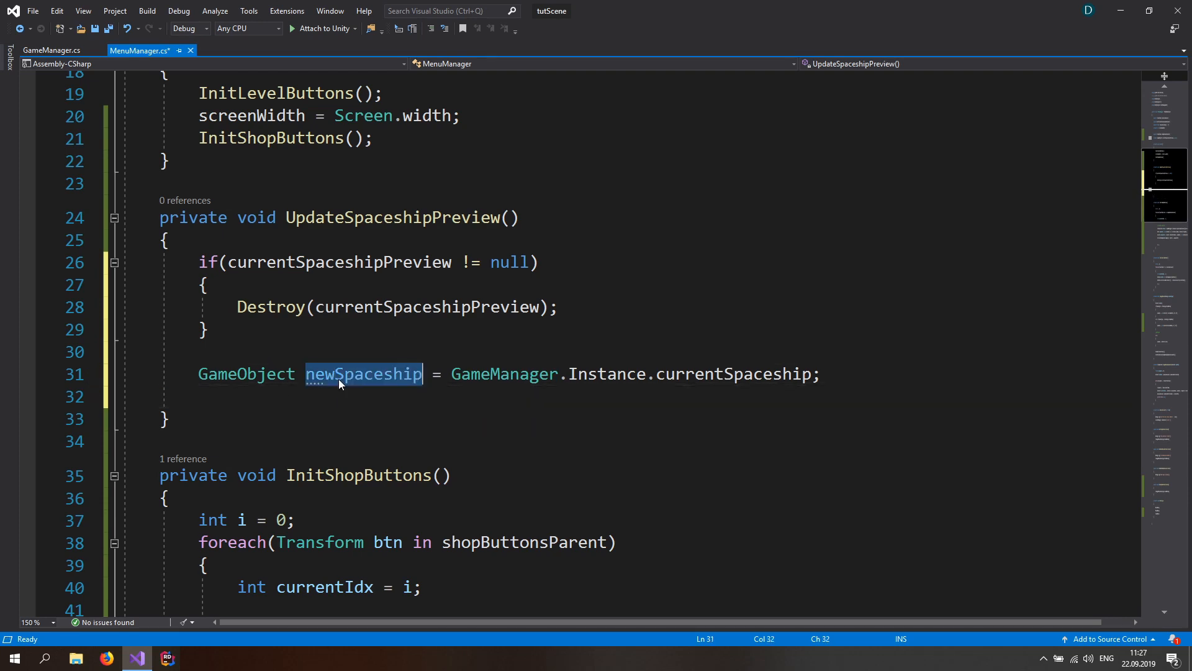
pyautogui.click(423, 375)
pyautogui.write('Preva')
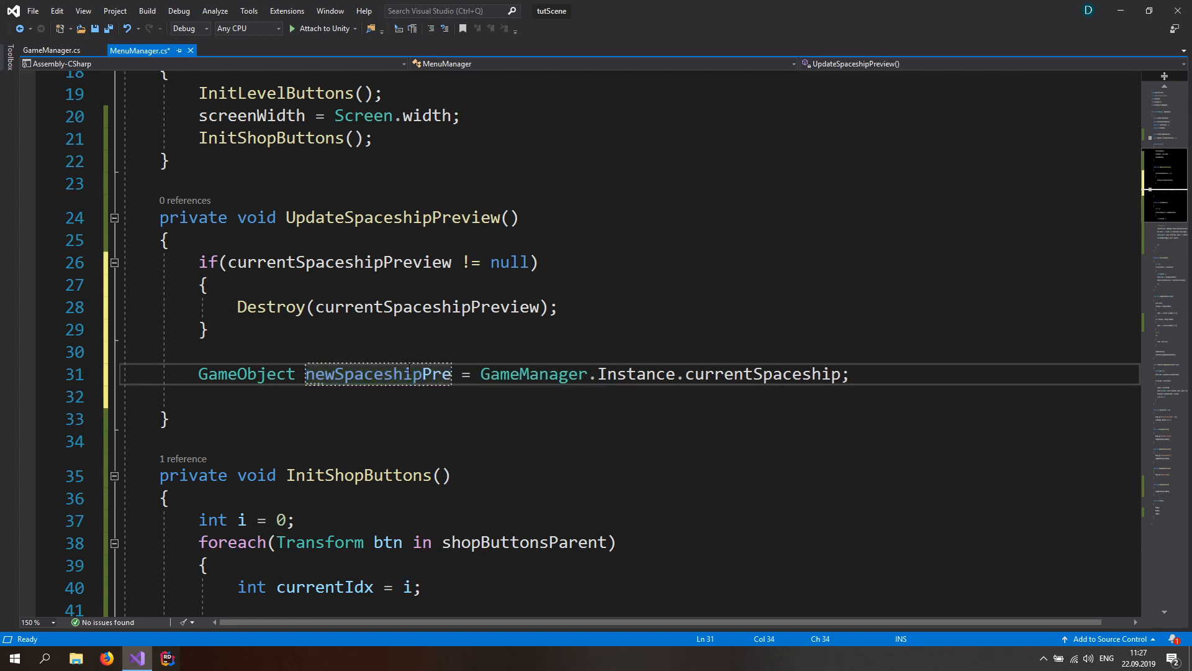
pyautogui.press('BackSpace')
pyautogui.press('BackSpace')
pyautogui.write('fab')
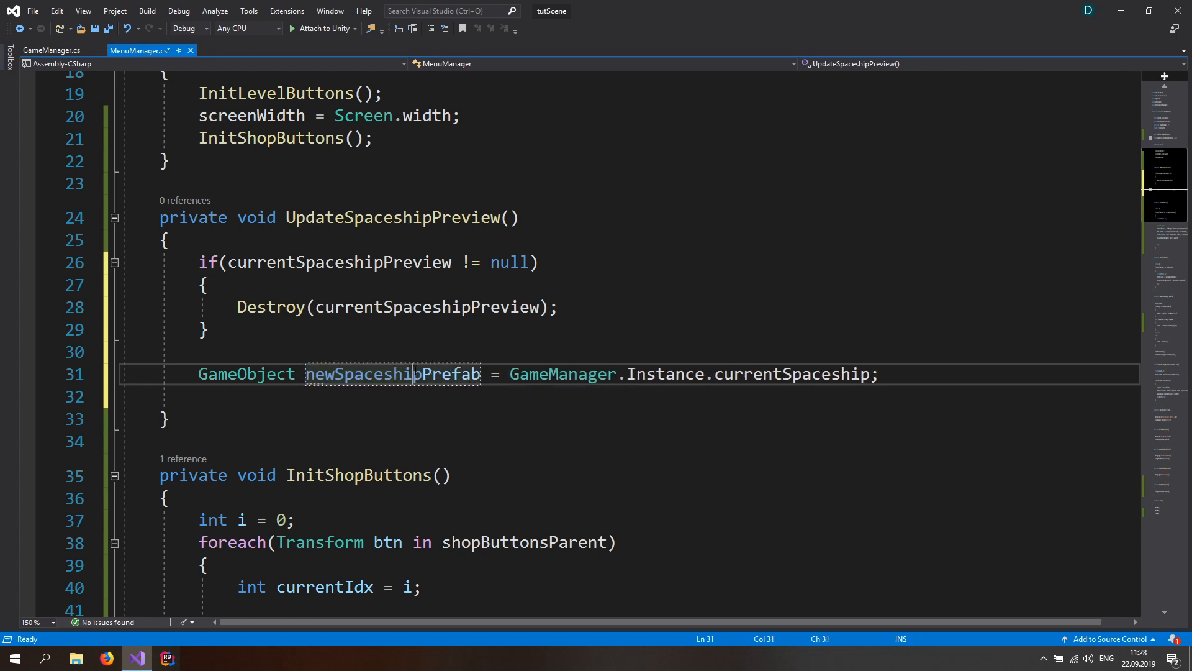
# Step: Add "currentSpaceshipPreview = Instantiate(currentSpaceshipPreview);" at the end of UpdateSpaceshipPreview and save the script
pyautogui.click(199, 396)
pyautogui.doubleClick(392, 308)
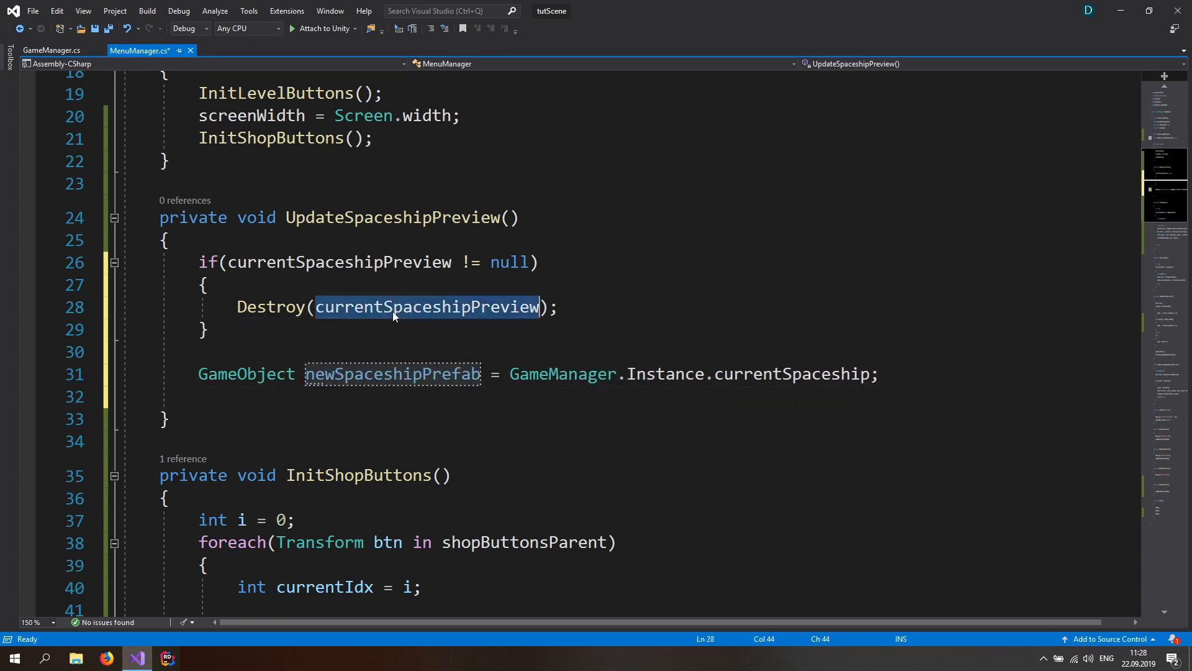
pyautogui.hotkey('ctrl', 'c')
pyautogui.click(241, 393)
pyautogui.hotkey('ctrl', 'v')
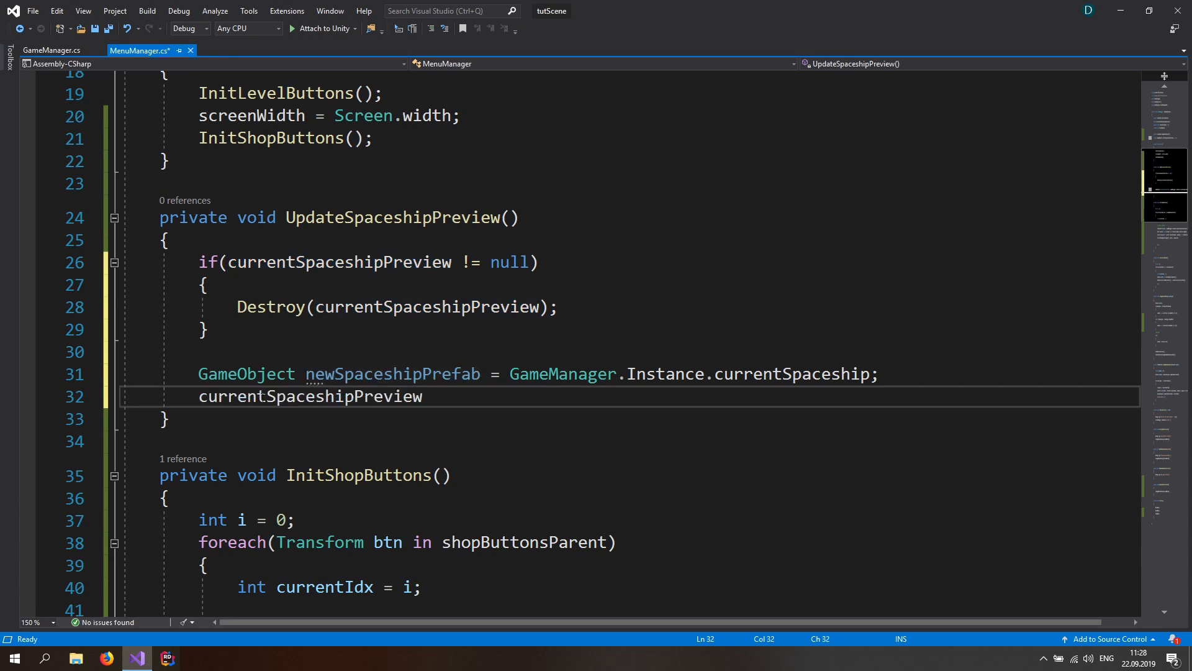
pyautogui.write('= ')
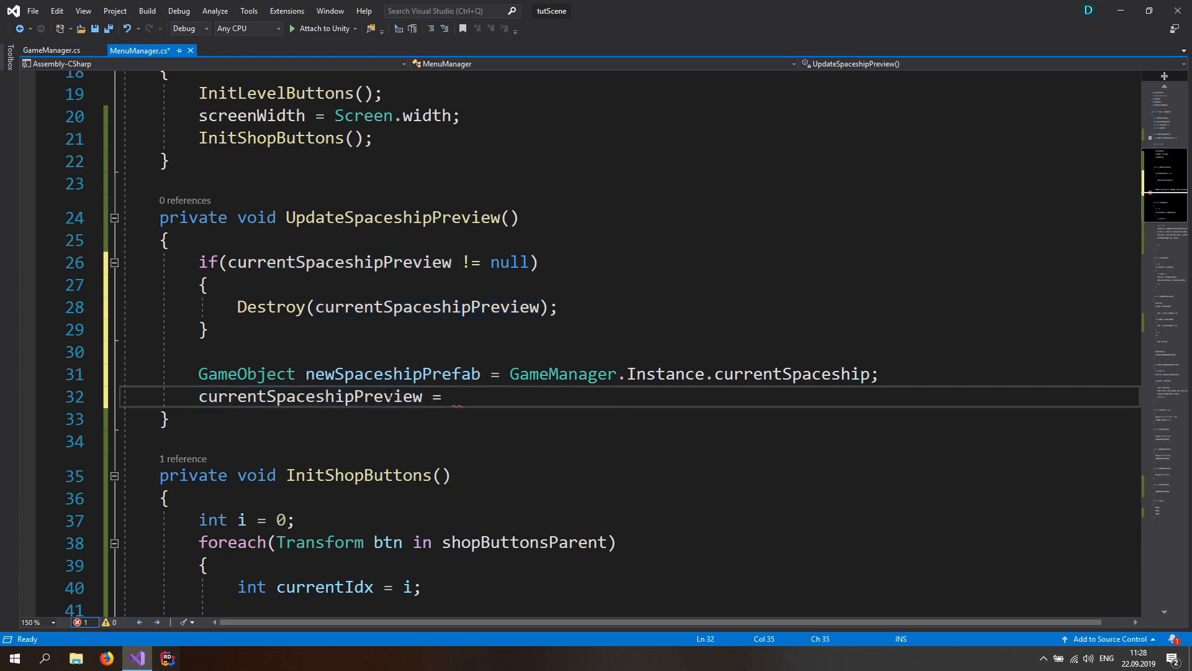
pyautogui.write('Instantiate(')
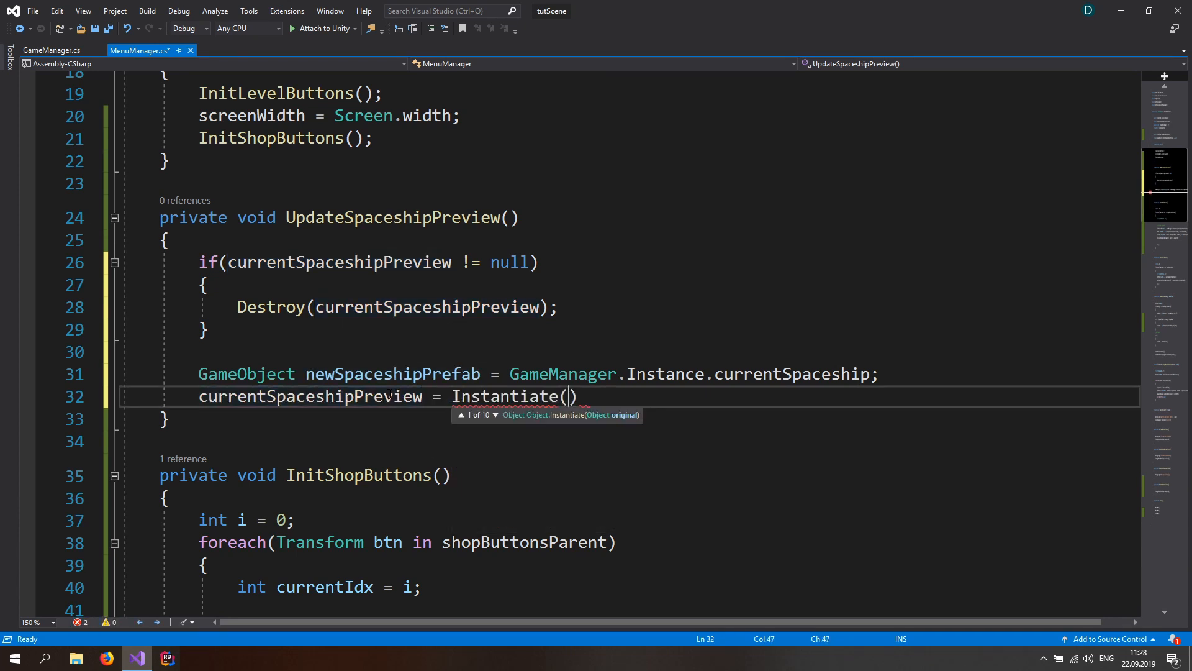
pyautogui.write('currentSpaceshipPreview);')
pyautogui.hotkey('ctrl', 's')
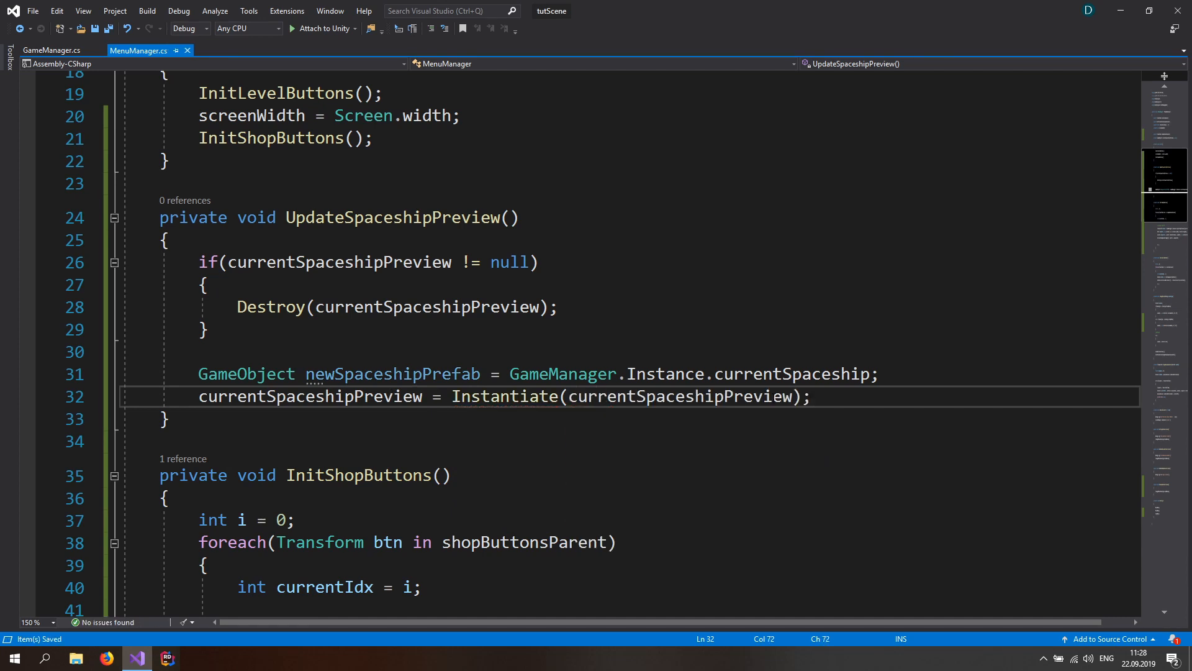
# Step: Call "UpdateSpaceshipPreview();" after InitShopButtons in the Start method and save MenuManager.cs
pyautogui.doubleClick(403, 217)
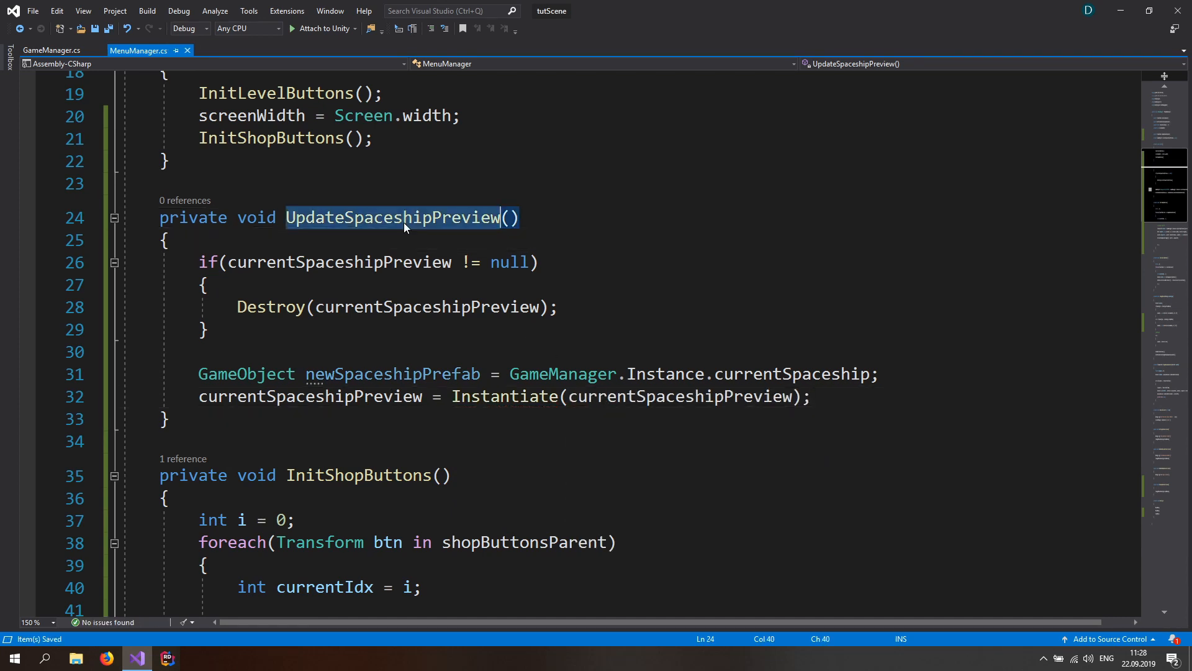
pyautogui.scroll(3, 474, 286)
pyautogui.click(381, 340)
pyautogui.hotkey('ctrl', 'v')
pyautogui.hotkey('ctrl', 'z')
pyautogui.press('Return')
pyautogui.hotkey('ctrl', 'z')
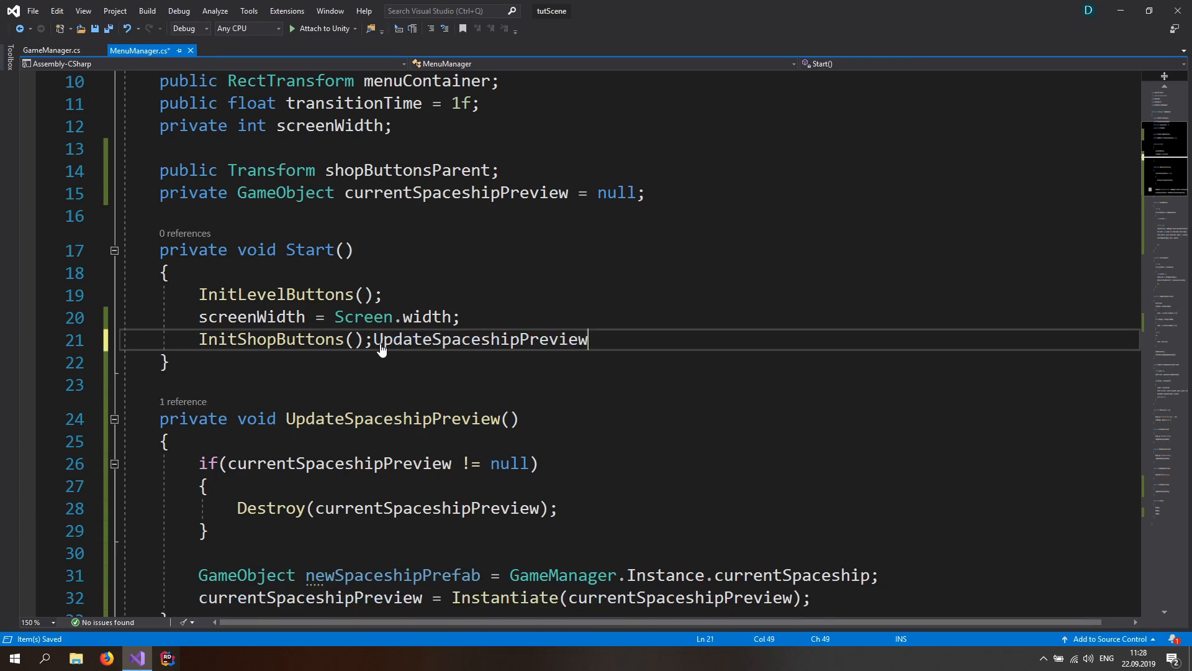
pyautogui.hotkey('ctrl', 'z')
pyautogui.press('Return')
pyautogui.hotkey('ctrl', 'v')
pyautogui.write('();')
pyautogui.hotkey('ctrl', 's')
# Step: In the InitShopButtons loop, add the comment "//onclick event" below the line that assigns the button's sprite
pyautogui.doubleClick(270, 340)
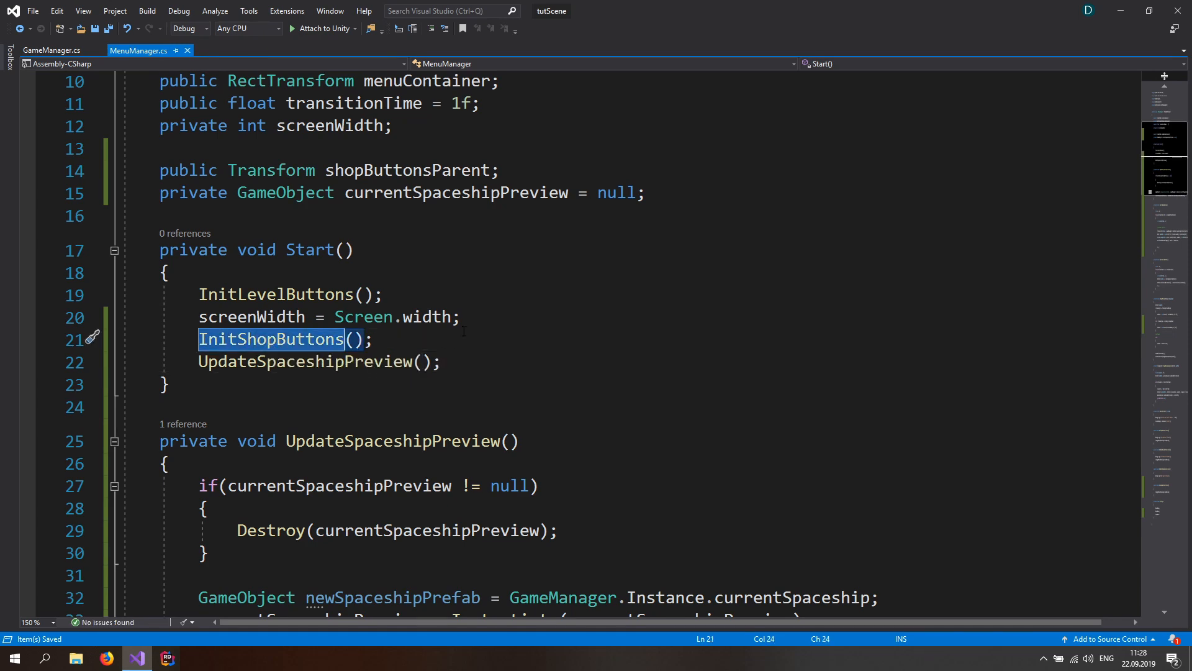
pyautogui.scroll(-1, 464, 331)
pyautogui.scroll(-7, 357, 264)
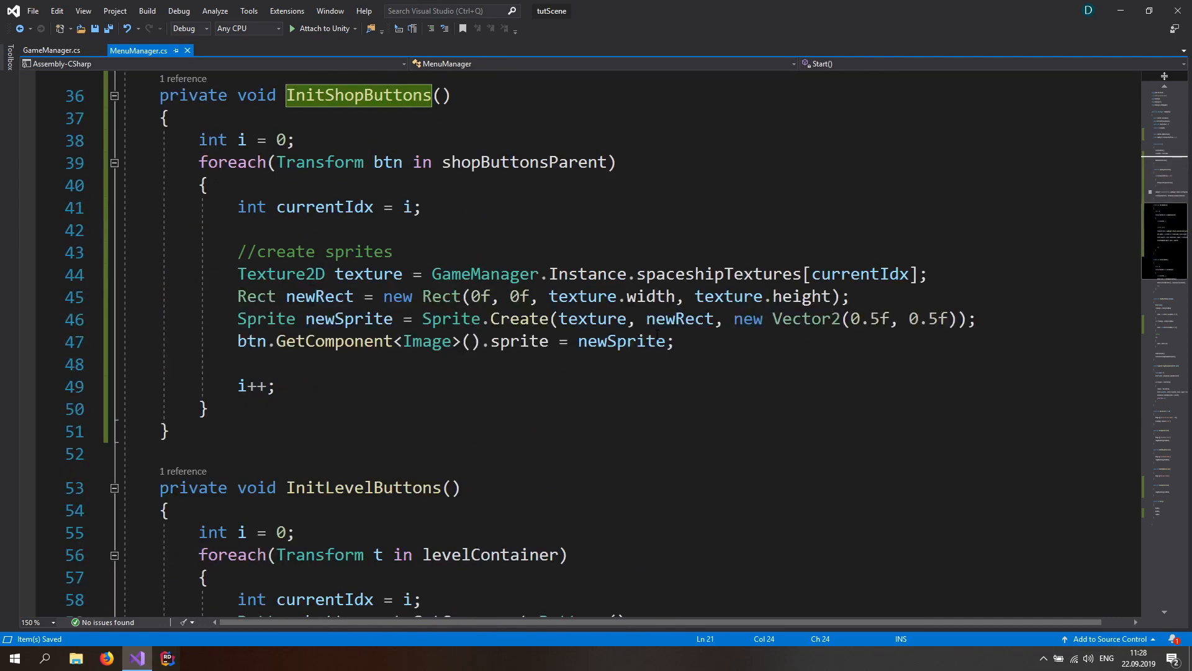
pyautogui.click(677, 343)
pyautogui.press('Return')
pyautogui.press('Return')
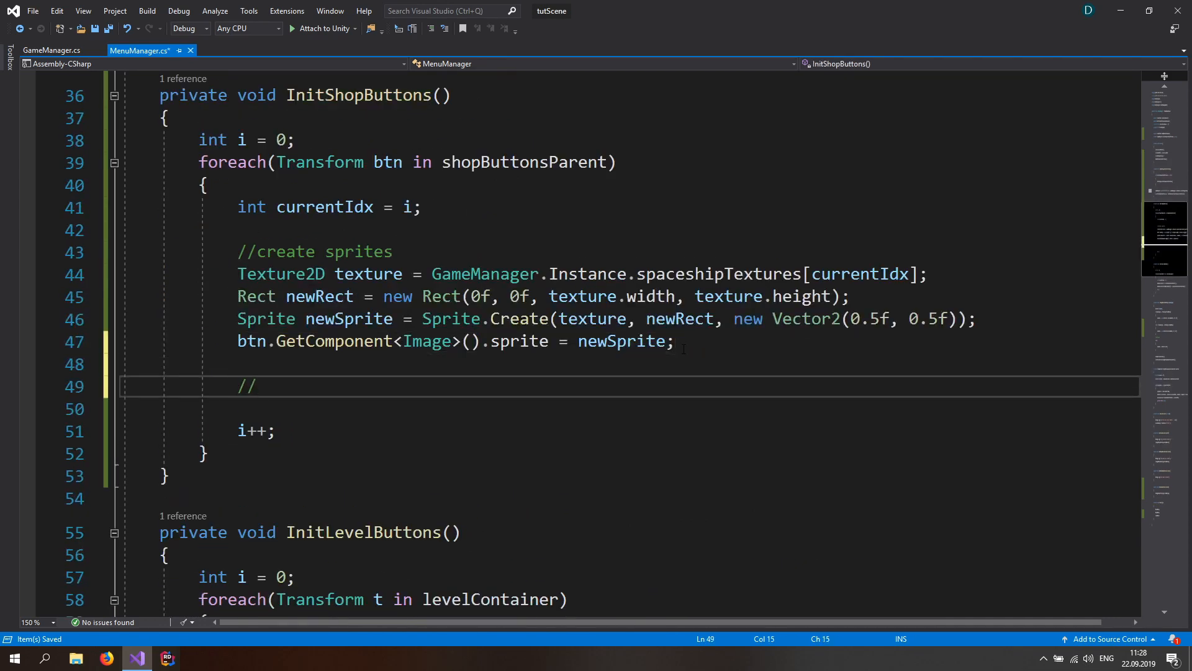
pyautogui.write('//onclick event')
# Step: Copy the Button declaration and onClick.AddListener lines from InitLevelButtons to below the "//onclick event" comment in InitShopButtons
pyautogui.scroll(-1, 519, 360)
pyautogui.doubleClick(324, 465)
pyautogui.scroll(-3, 325, 466)
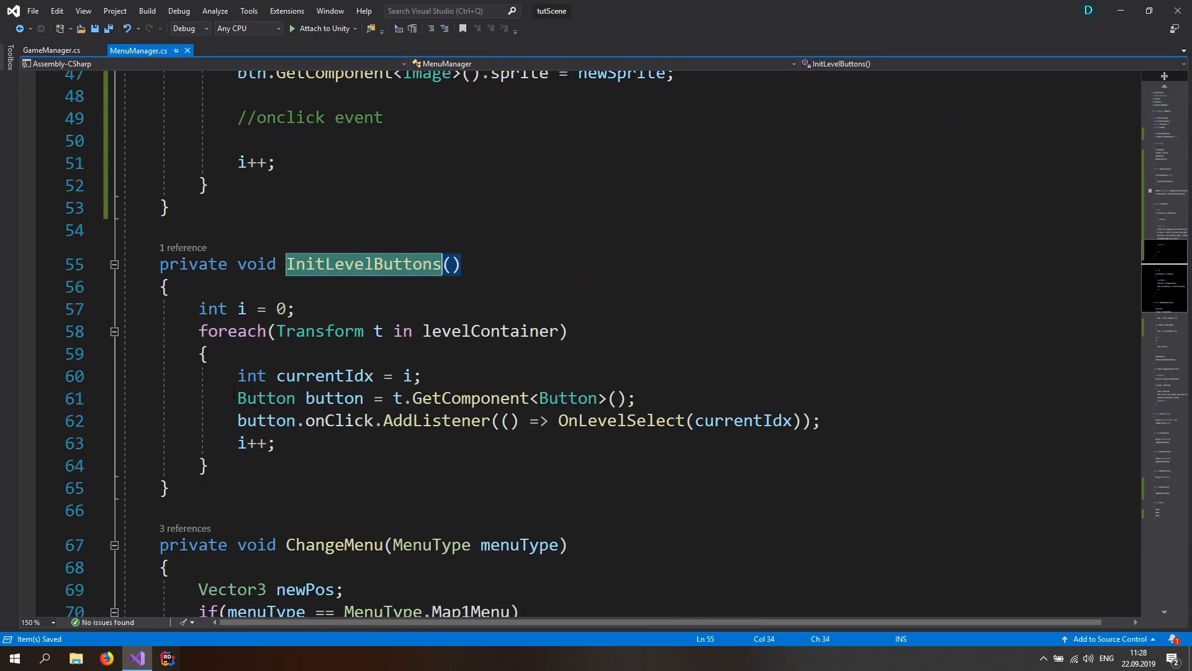
pyautogui.moveTo(238, 398); pyautogui.dragTo(830, 417)
pyautogui.hotkey('ctrl', 'c')
pyautogui.scroll(2, 499, 324)
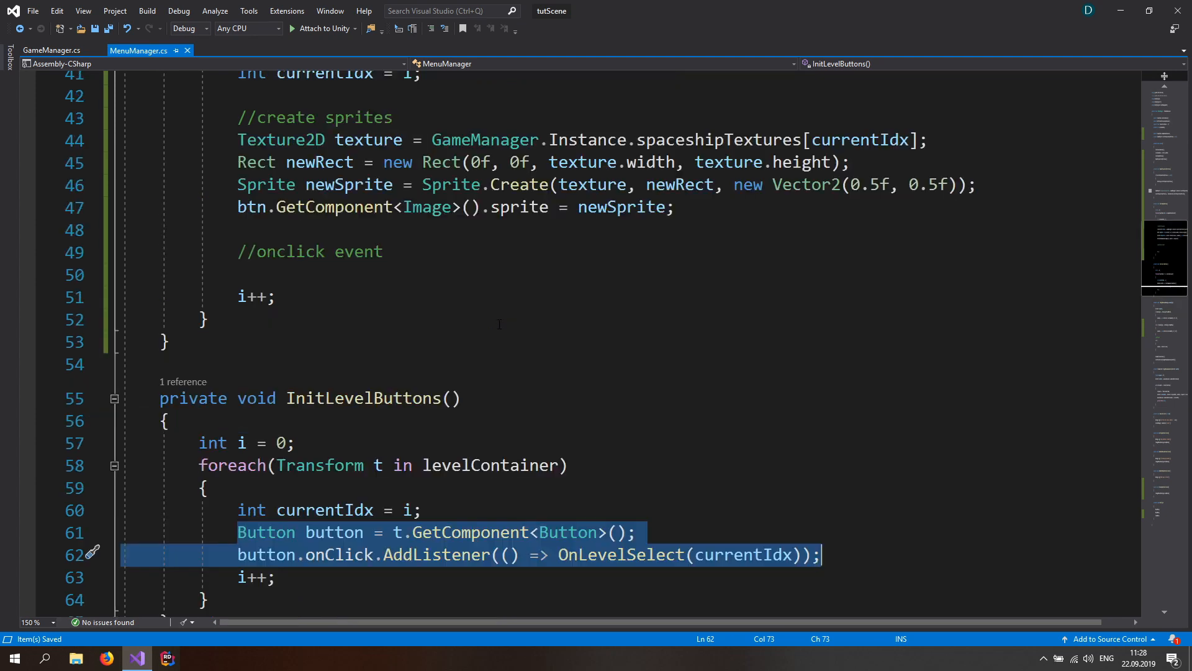
pyautogui.click(325, 275)
pyautogui.hotkey('ctrl', 'v')
pyautogui.press('Return')
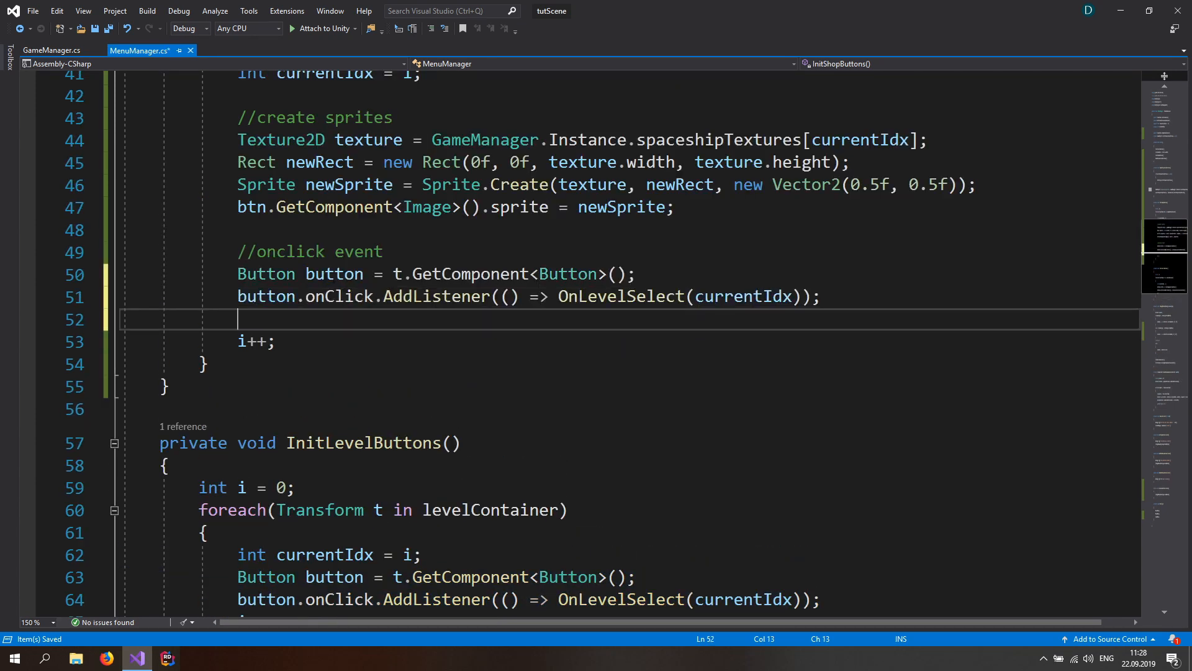
# Step: Replace "t" with "btn" in the copied GetComponent<Button>() line of InitShopButtons
pyautogui.doubleClick(357, 274)
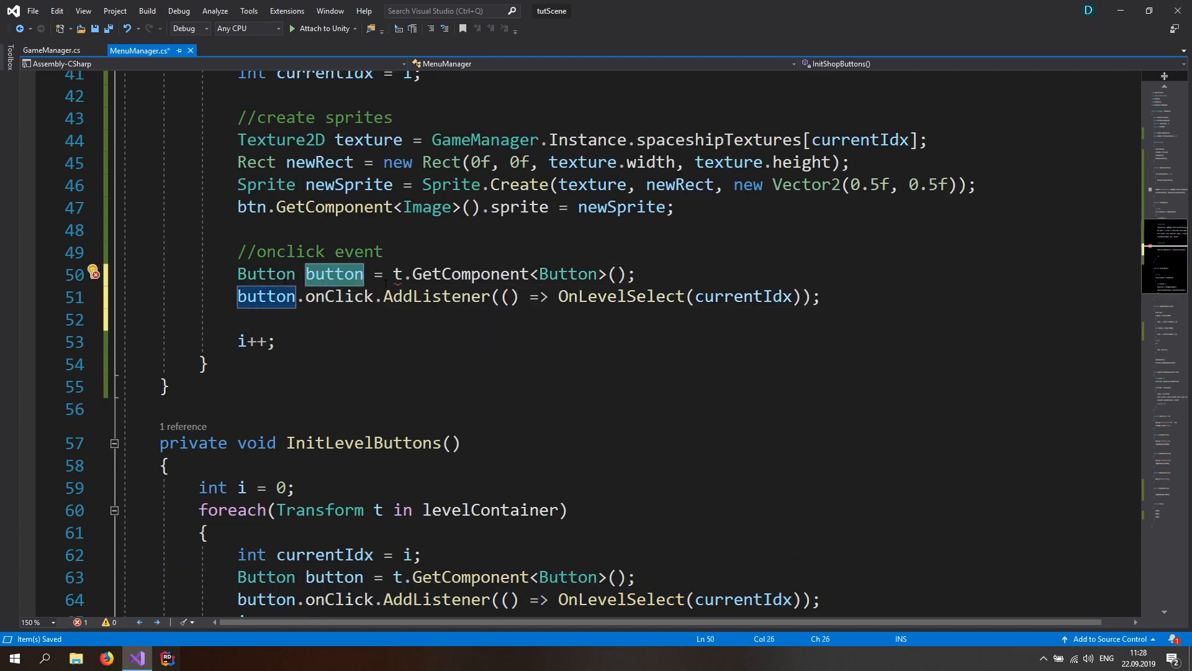
pyautogui.click(403, 275)
pyautogui.press('BackSpace')
pyautogui.write('btn')
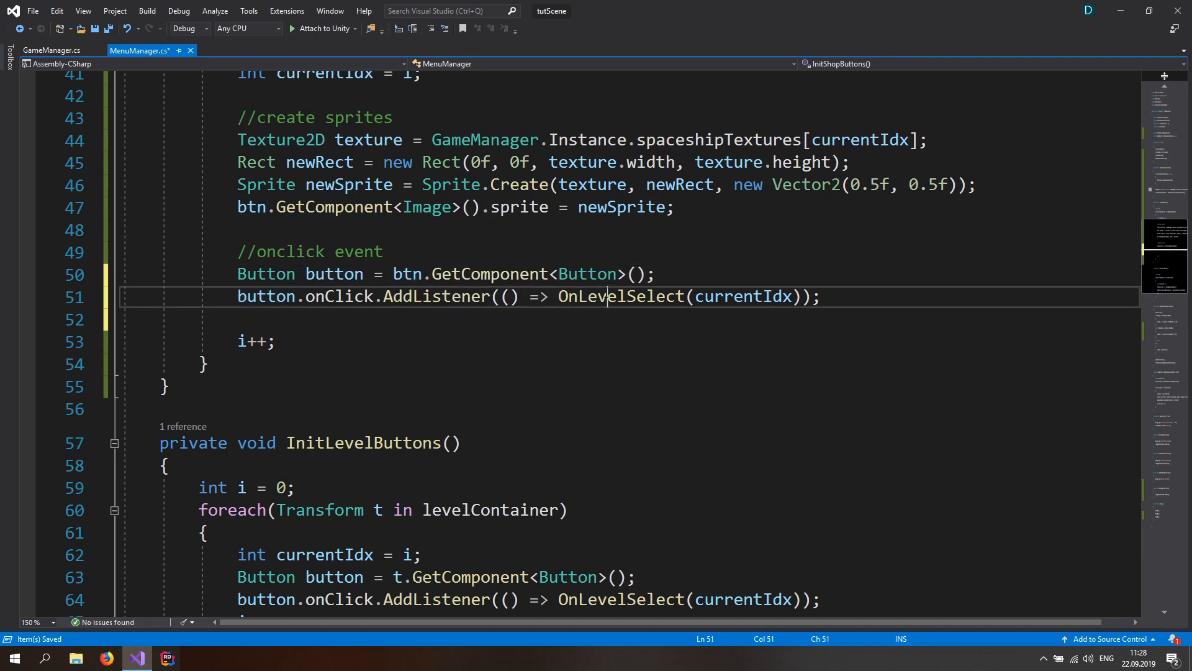
# Step: After checking OnLevelSelect, add an empty "private void OnShopButtonClicked(int idx)" method between InitShopButtons and InitLevelButtons
pyautogui.doubleClick(598, 303)
pyautogui.scroll(-9, 674, 296)
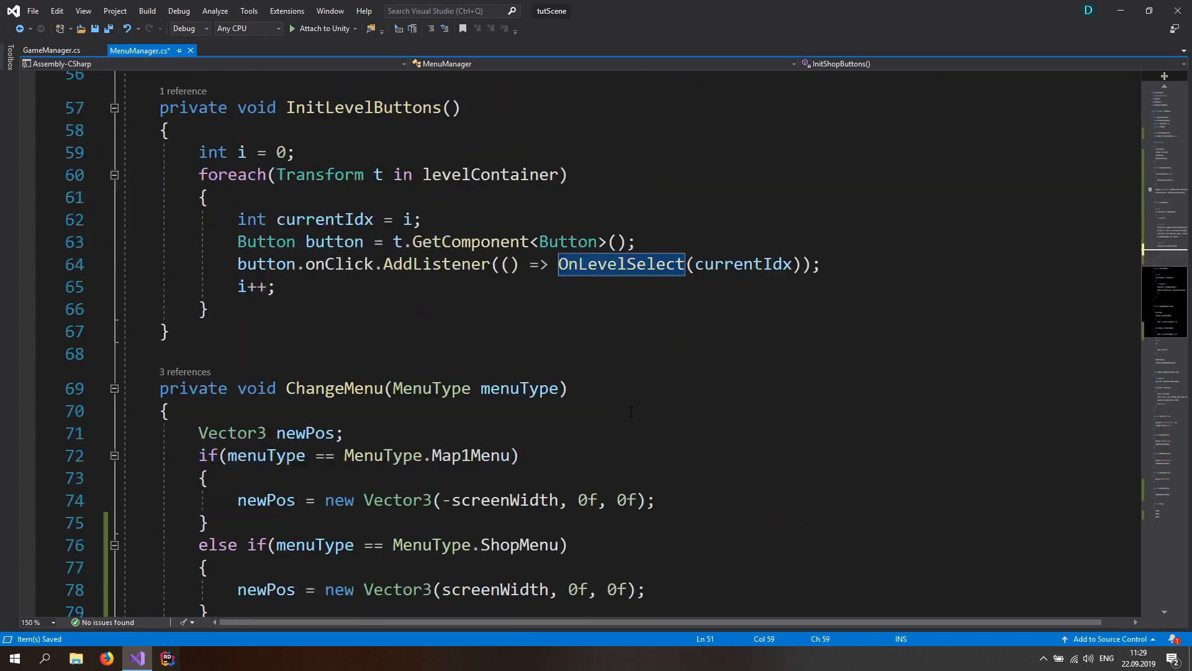
pyautogui.scroll(-7, 630, 437)
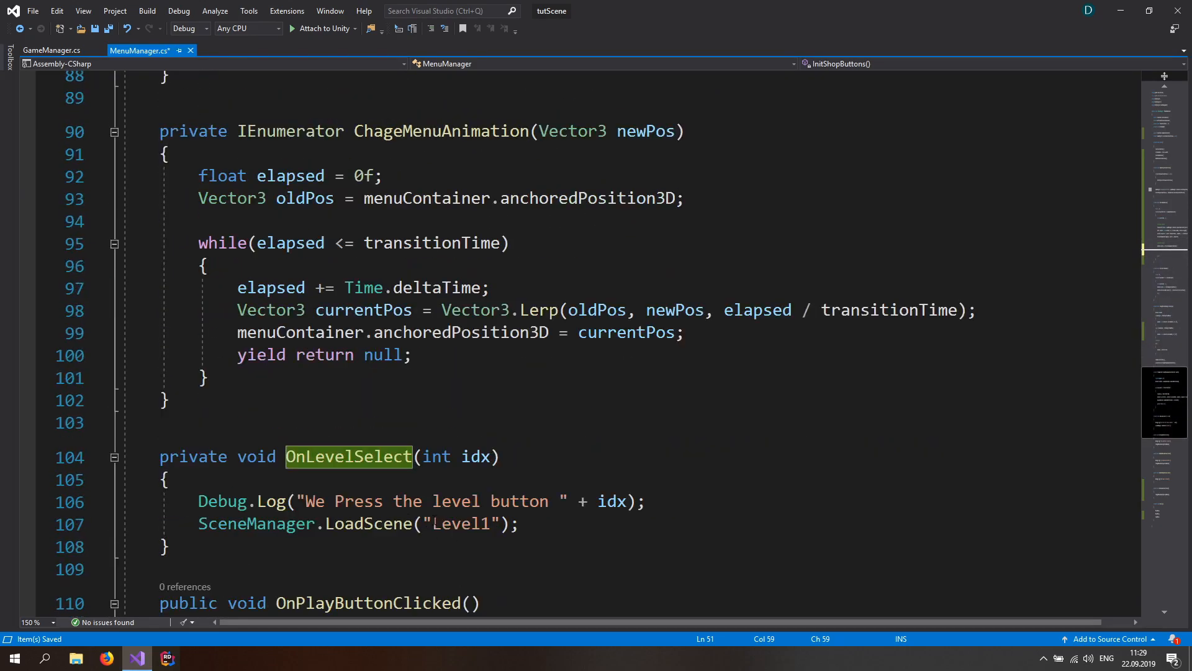
pyautogui.scroll(12, 288, 491)
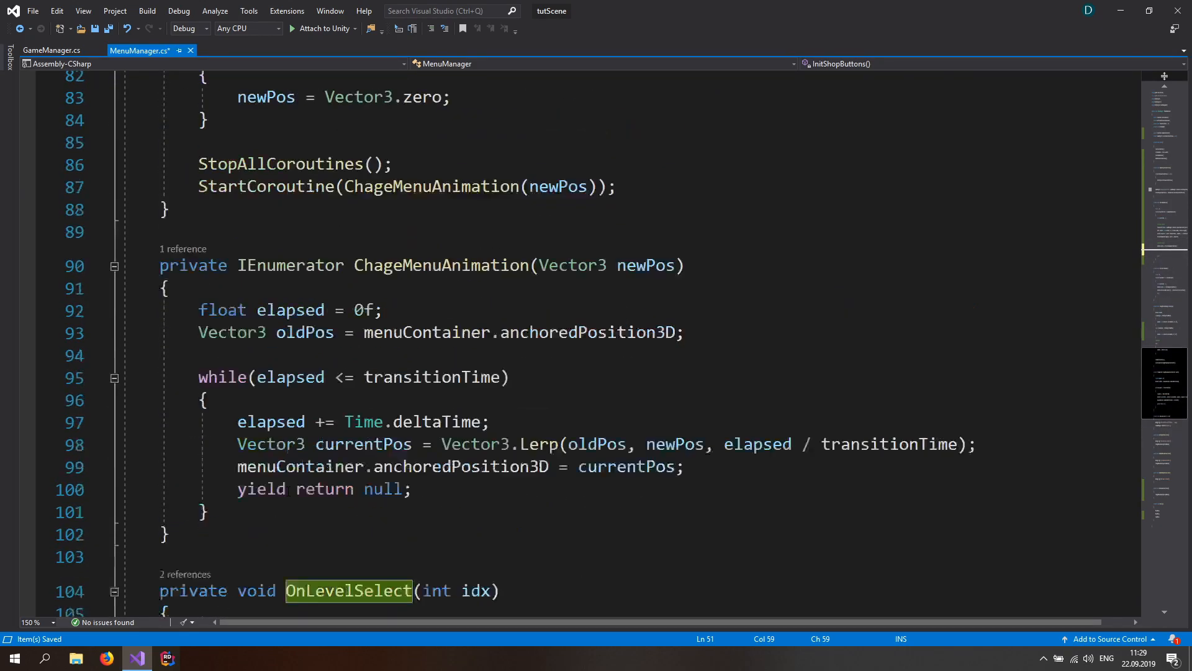
pyautogui.scroll(6, 288, 492)
pyautogui.scroll(-1, 249, 472)
pyautogui.click(202, 453)
pyautogui.press('Return')
pyautogui.press('Return')
pyautogui.write('private')
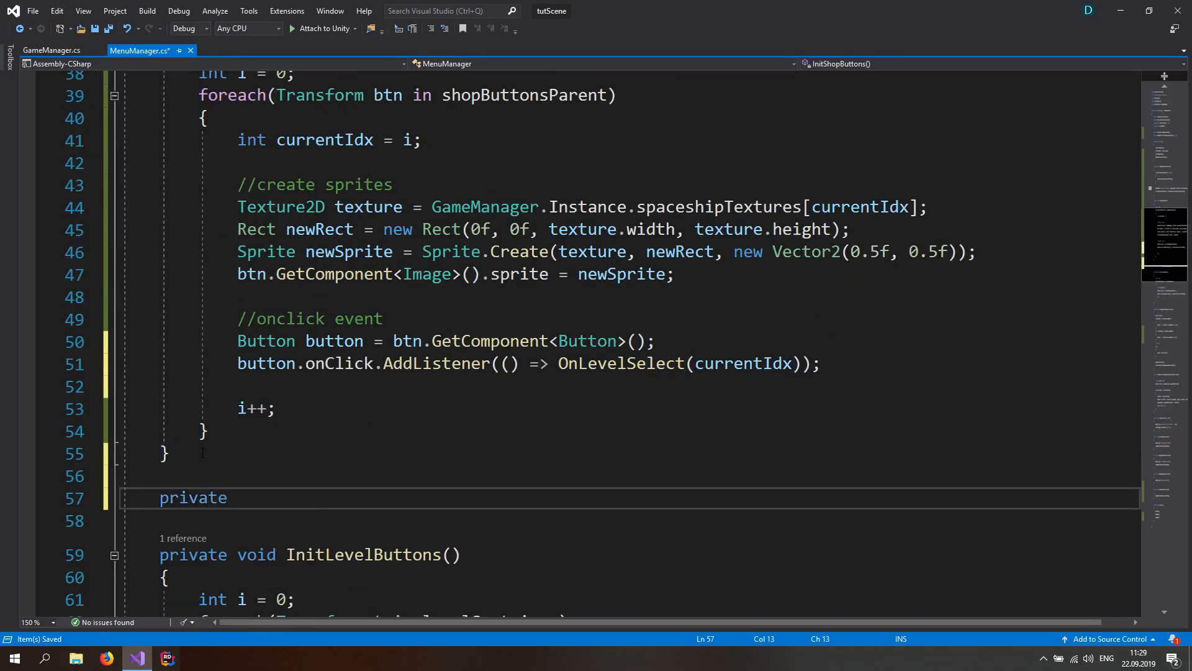
pyautogui.write(' void On')
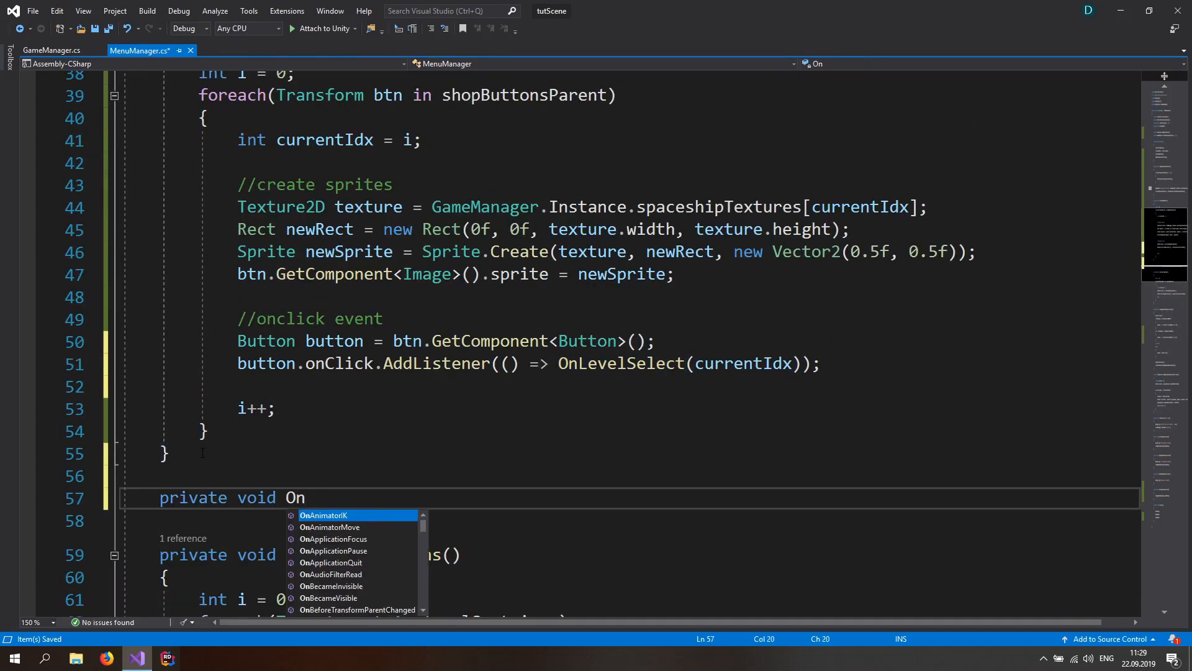
pyautogui.write('ShopButtonClicked(int')
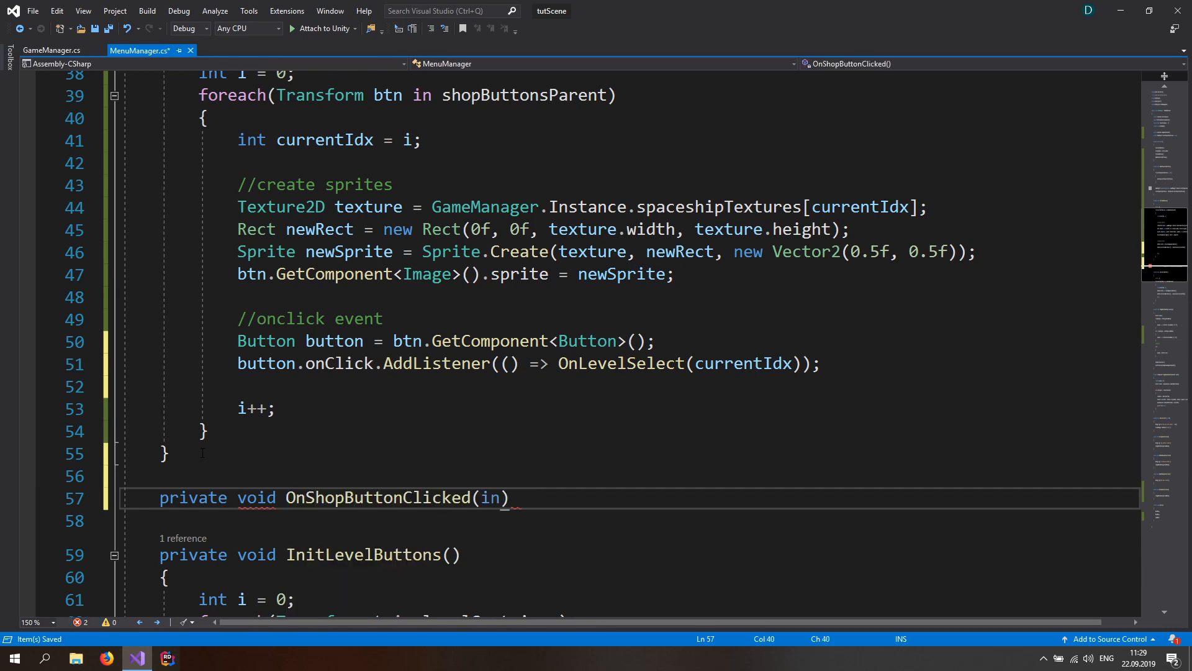
pyautogui.write(' idx) {')
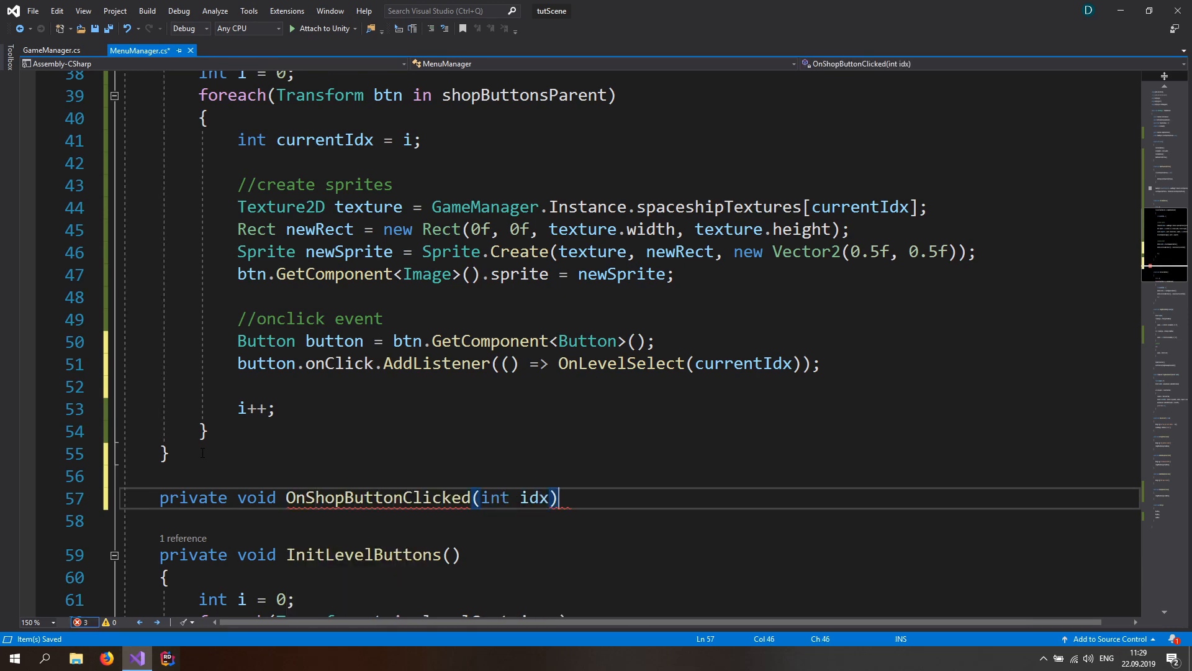
pyautogui.press('Return')
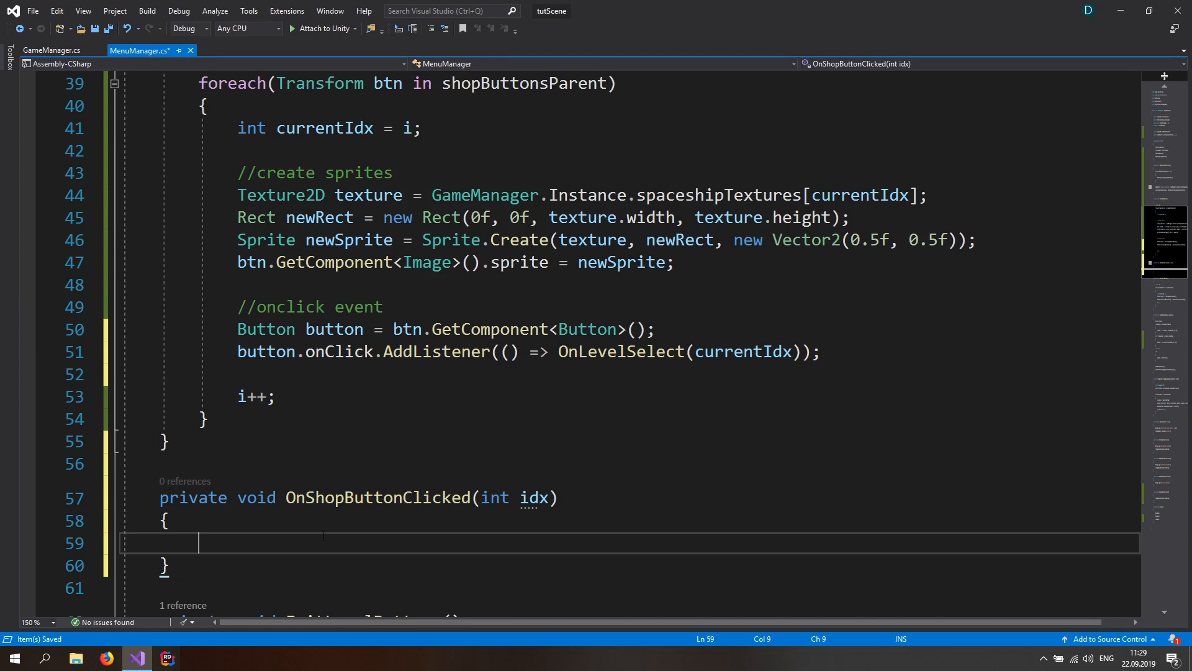
# Step: Make the shop button's click listener call OnShopButtonClicked instead of OnLevelSelect
pyautogui.click(627, 351)
pyautogui.doubleClick(627, 351)
pyautogui.write('OnShopButtonClicked')
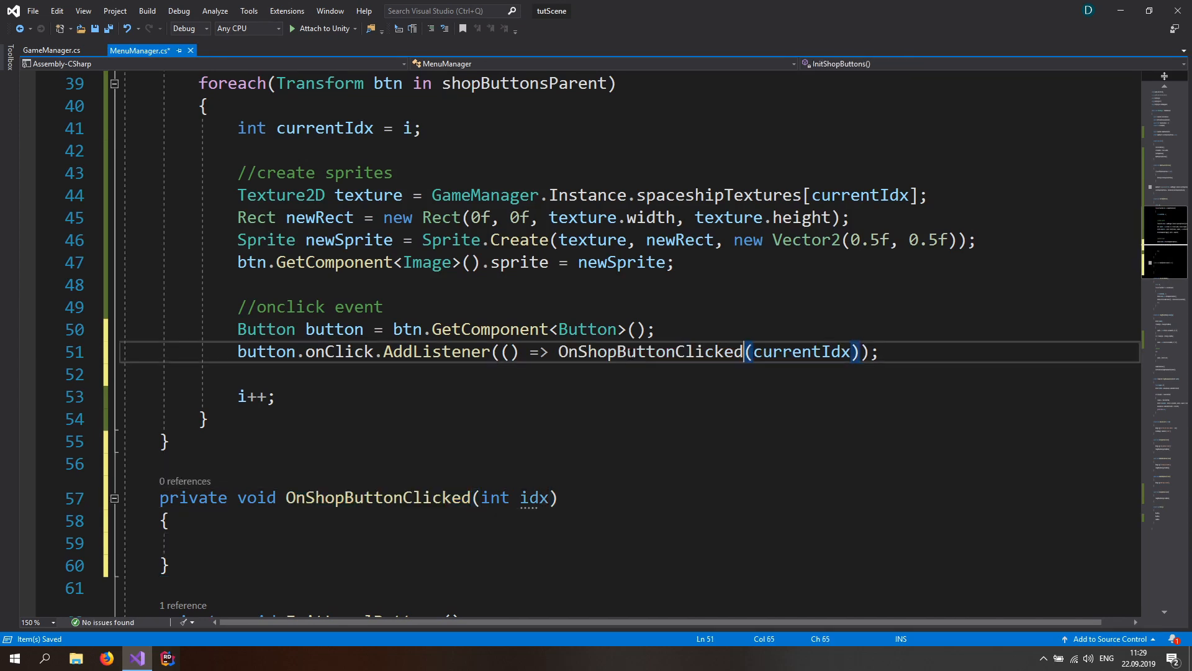
# Step: Check the signature and body of ChangeCurrentSpaceship in GameManager.cs for use in MenuManager's OnShopButtonClicked method
pyautogui.moveTo(383, 351); pyautogui.dragTo(735, 352)
pyautogui.click(563, 495)
pyautogui.click(252, 541)
pyautogui.scroll(-1, 273, 488)
pyautogui.hotkey('ctrl', 'Tab')
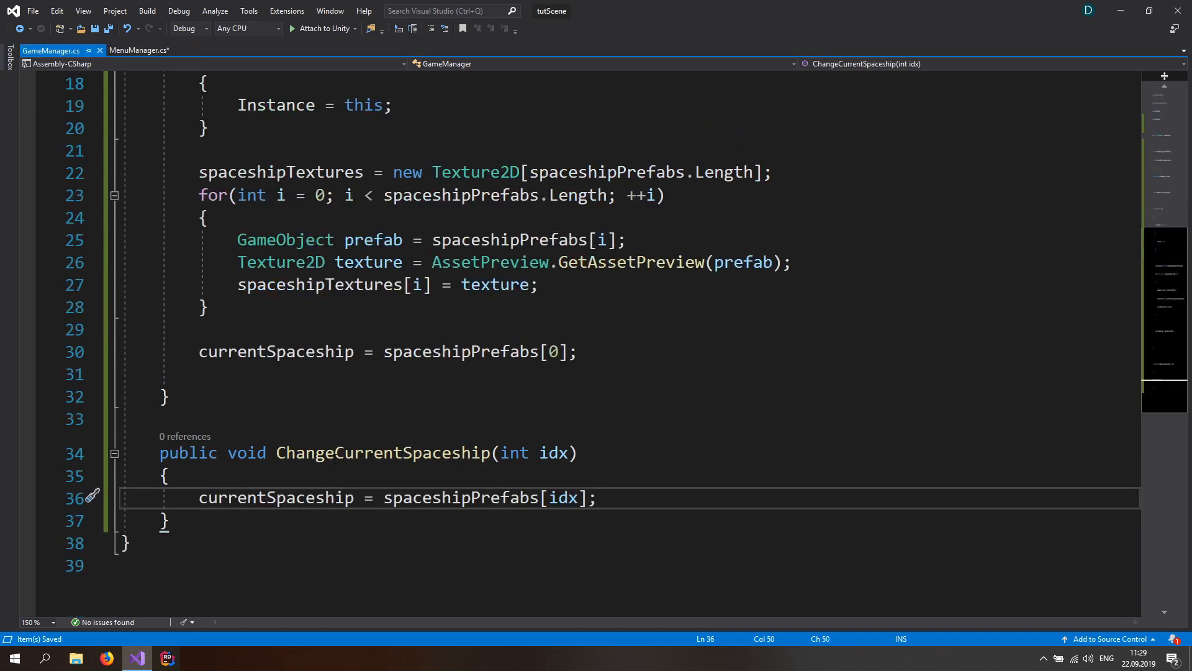
pyautogui.doubleClick(343, 455)
pyautogui.moveTo(237, 454); pyautogui.dragTo(570, 454)
pyautogui.click(278, 454)
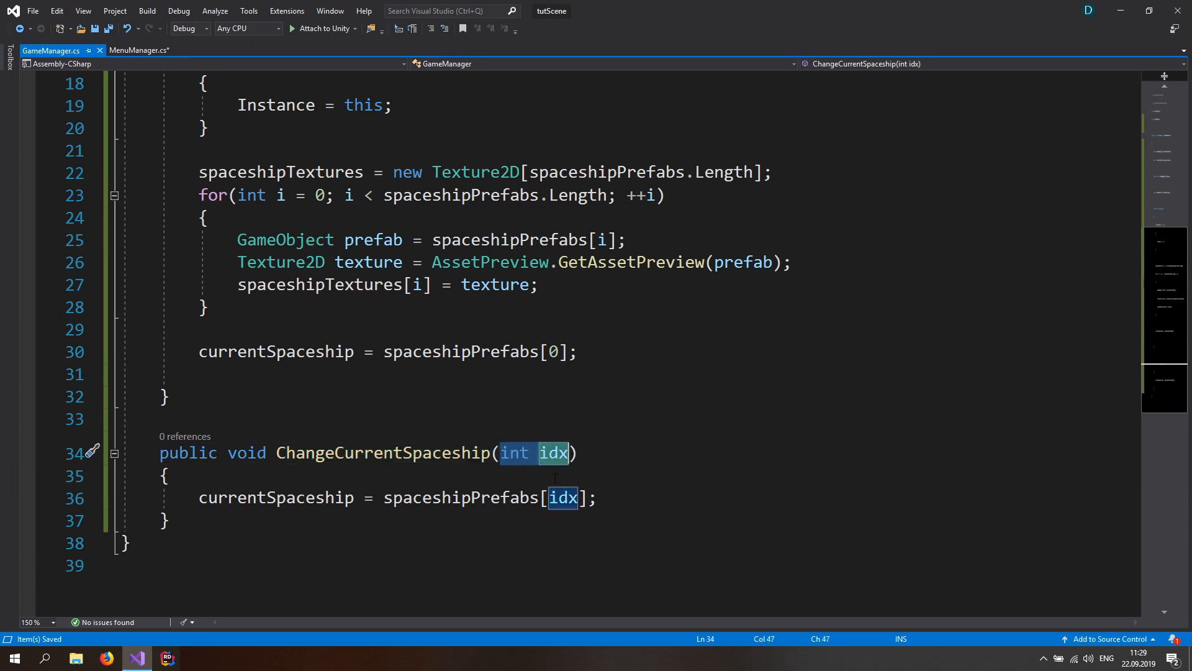
pyautogui.moveTo(208, 497); pyautogui.dragTo(267, 498)
pyautogui.click(136, 52)
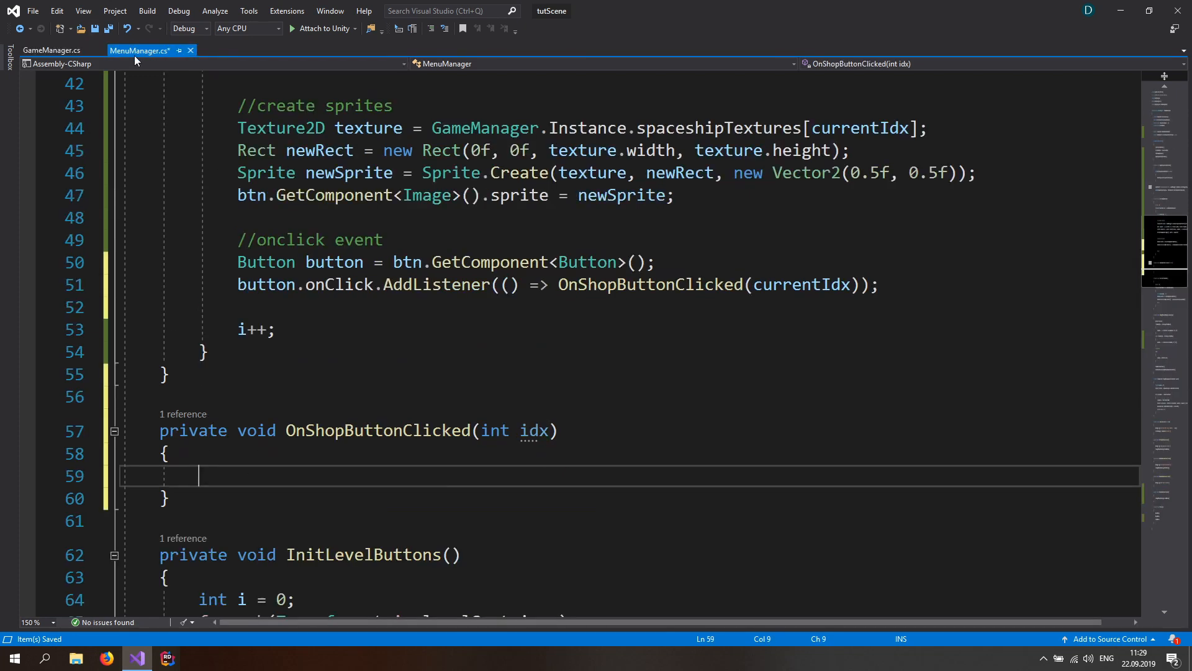
# Step: Add the call "GameManager.Instance.ChangeCurrentSpaceship(idx);" to the body of OnShopButtonClicked in MenuManager.cs and save the script
pyautogui.write('GameManager.Instantiate')
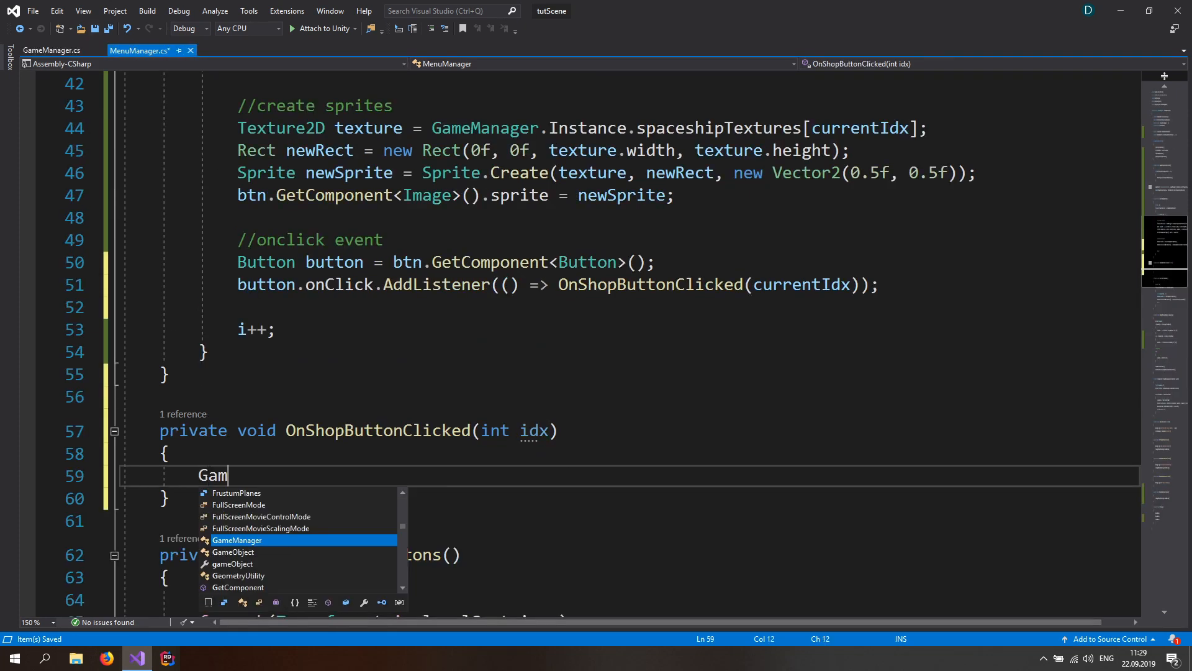
pyautogui.write('.')
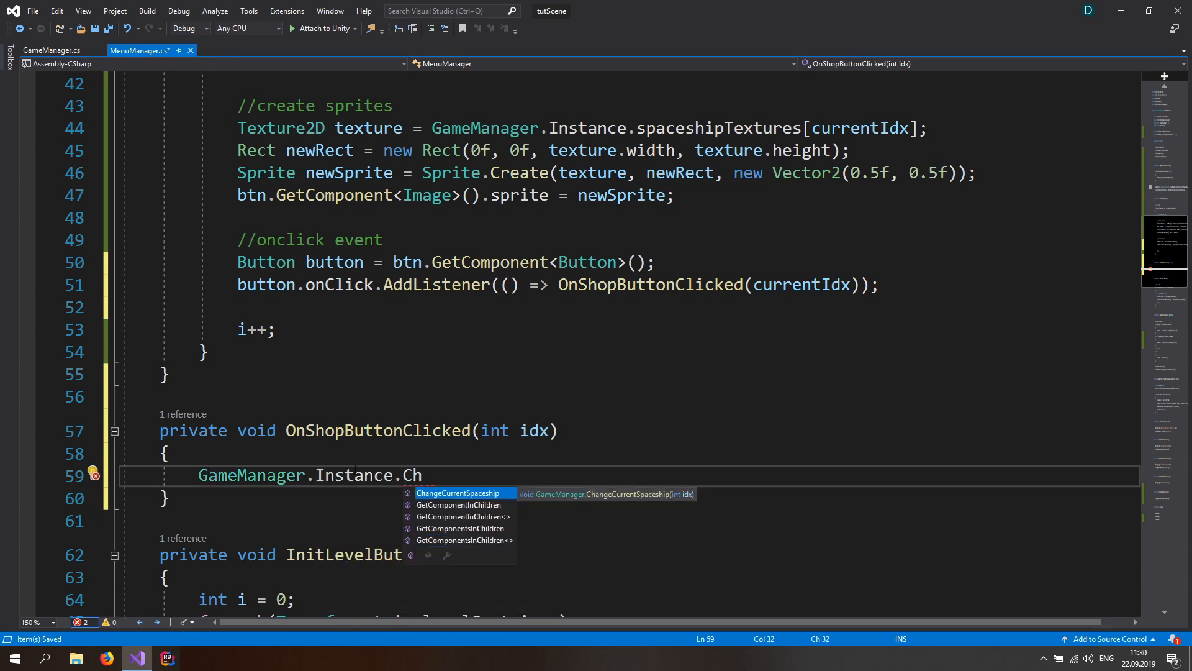
pyautogui.press('Tab')
pyautogui.write('(in')
pyautogui.press('BackSpace')
pyautogui.write('dx);')
pyautogui.hotkey('ctrl', 's')
pyautogui.moveTo(483, 430); pyautogui.dragTo(548, 437)
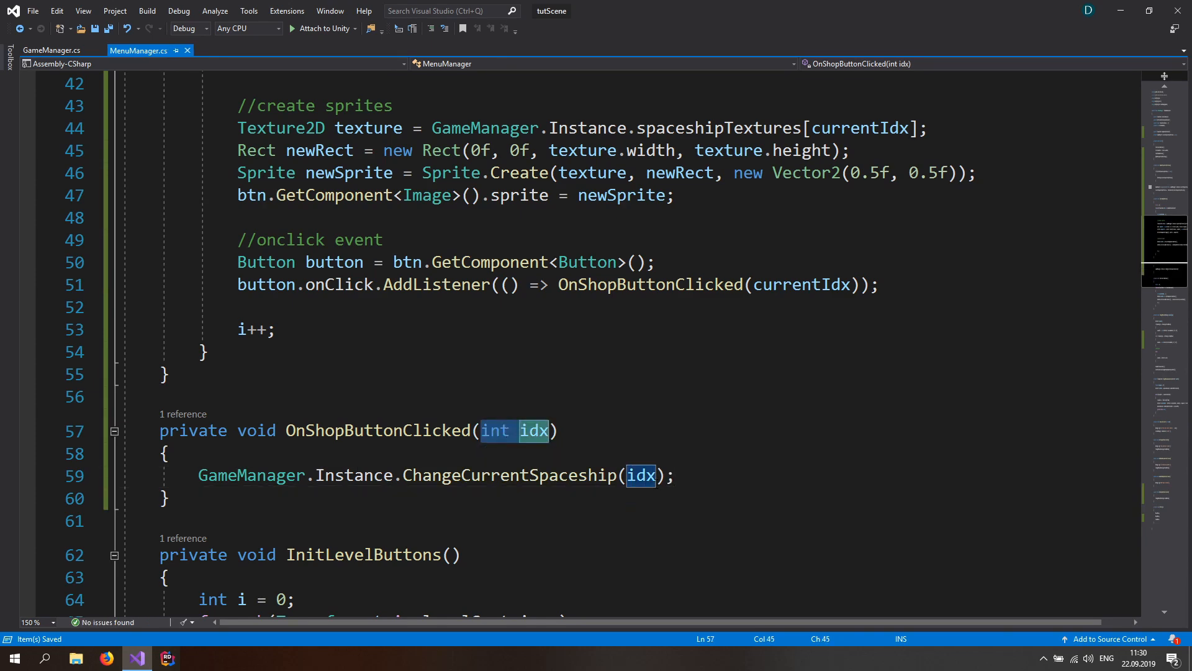
pyautogui.tripleClick(653, 478)
# Step: Add an "UpdateSpaceshipPreview();" call below the ChangeCurrentSpaceship line in OnShopButtonClicked and save the script
pyautogui.scroll(2, 378, 266)
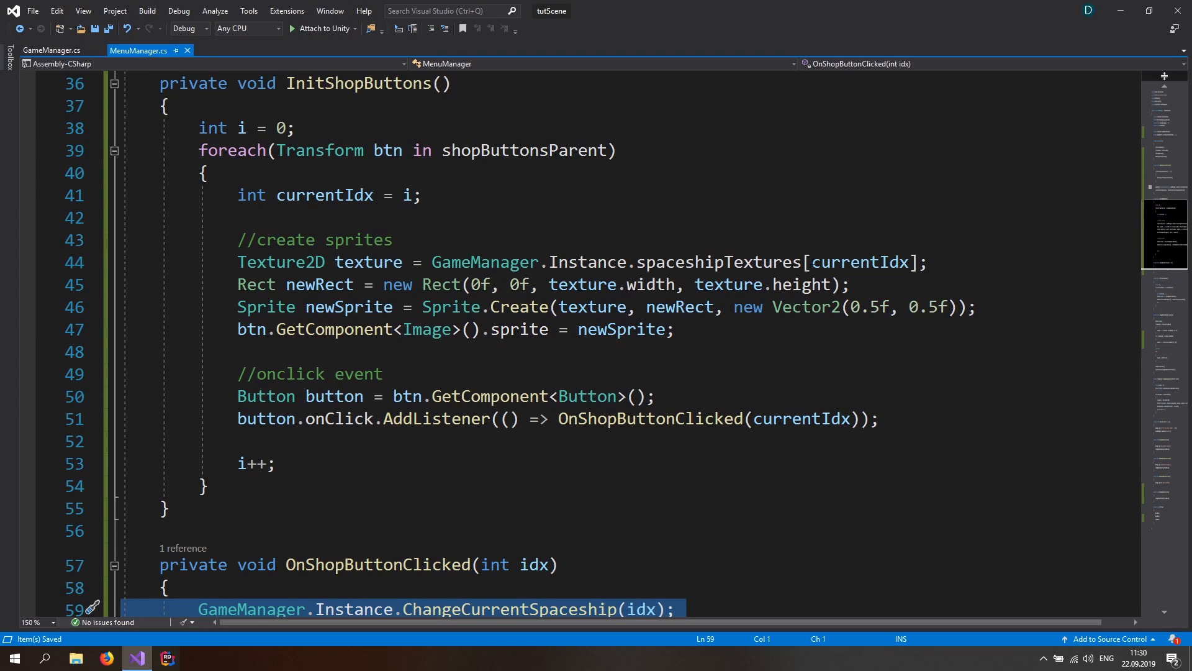
pyautogui.scroll(-2, 785, 404)
pyautogui.press('End')
pyautogui.press('Return')
pyautogui.moveTo(198, 475); pyautogui.dragTo(511, 475)
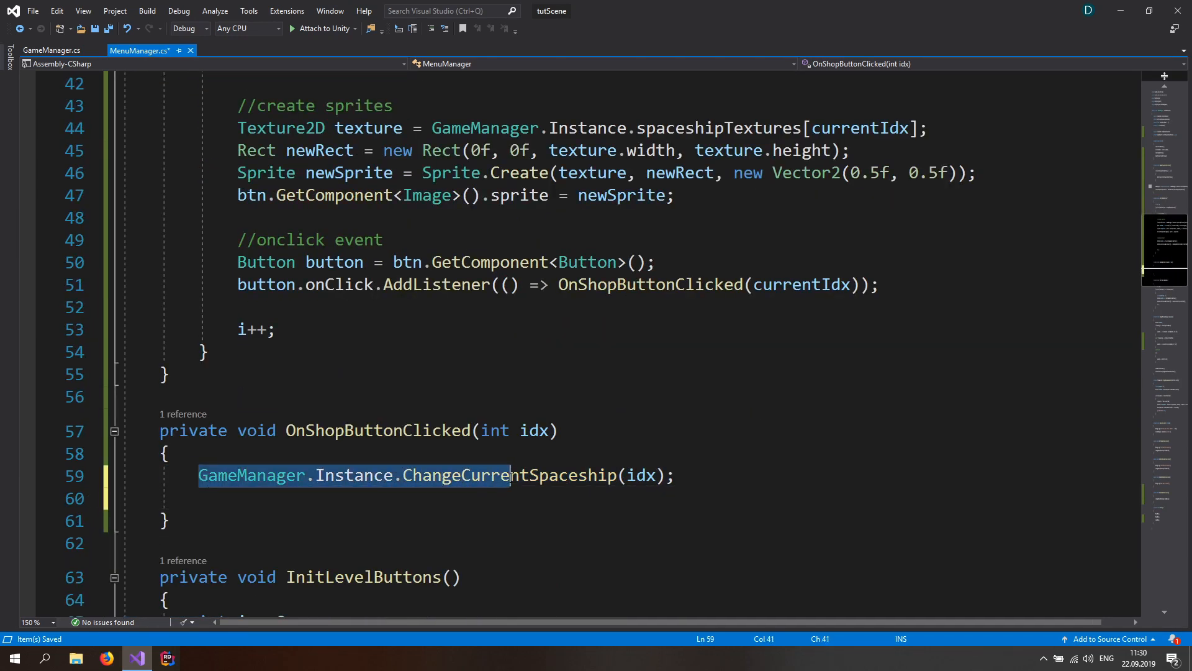
pyautogui.click(230, 496)
pyautogui.scroll(7, 317, 508)
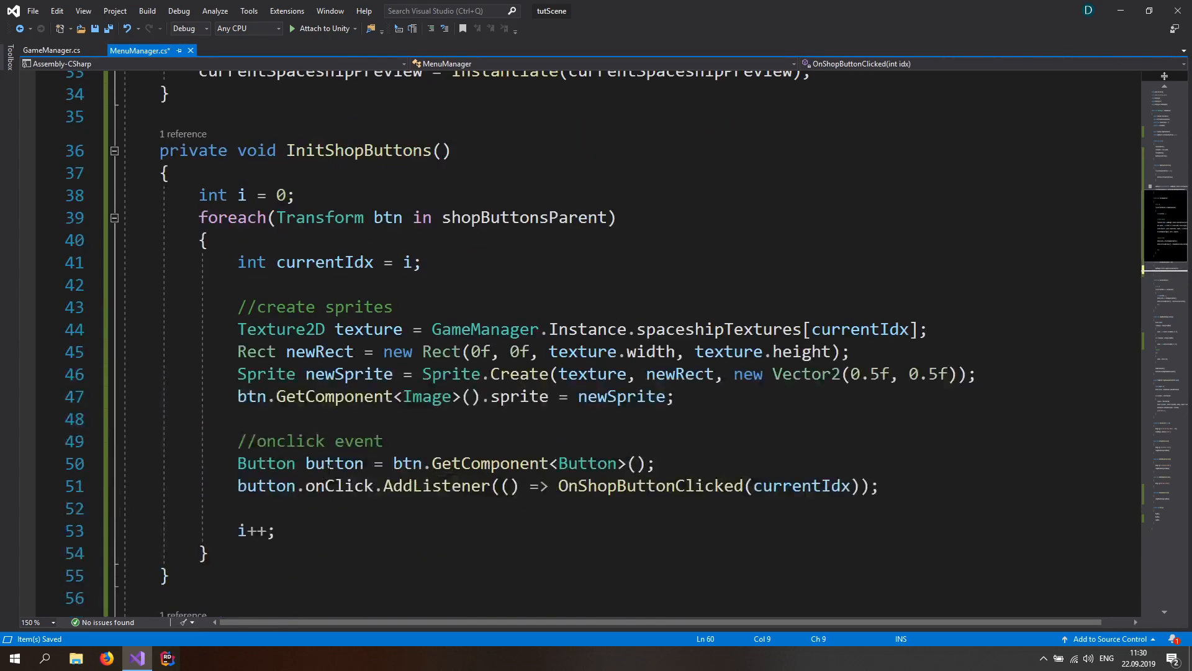
pyautogui.doubleClick(398, 160)
pyautogui.hotkey('ctrl', 'c')
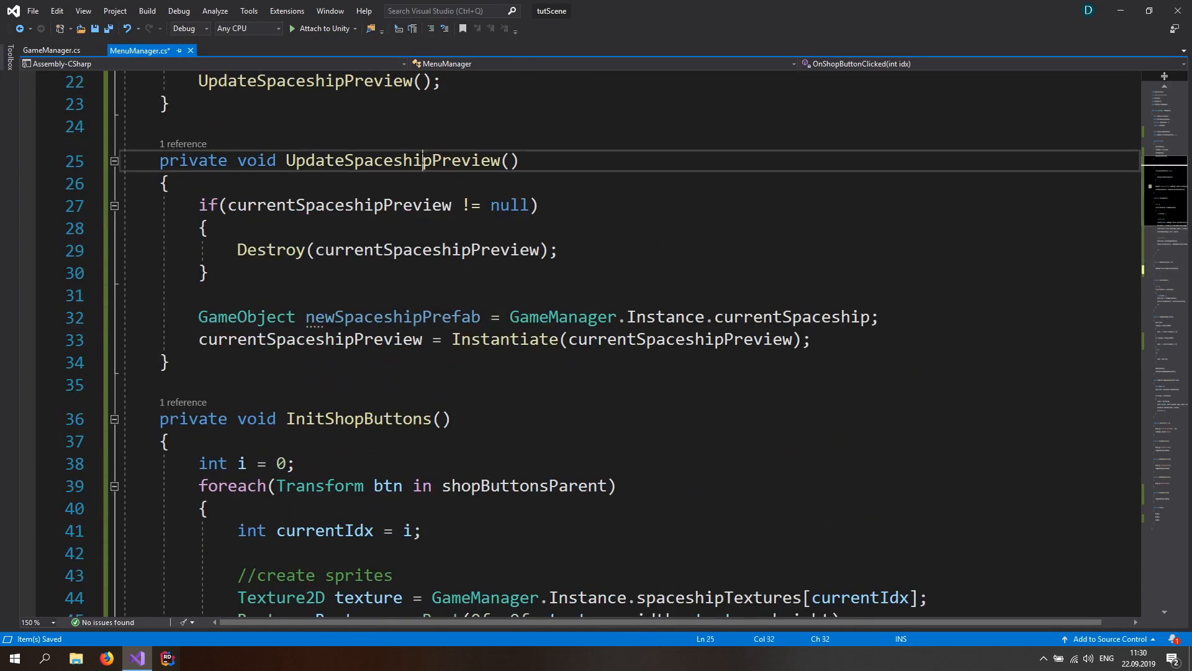
pyautogui.scroll(-5, 397, 160)
pyautogui.scroll(-2, 285, 559)
pyautogui.click(285, 497)
pyautogui.hotkey('ctrl', 'v')
pyautogui.write('();')
pyautogui.hotkey('ctrl', 's')
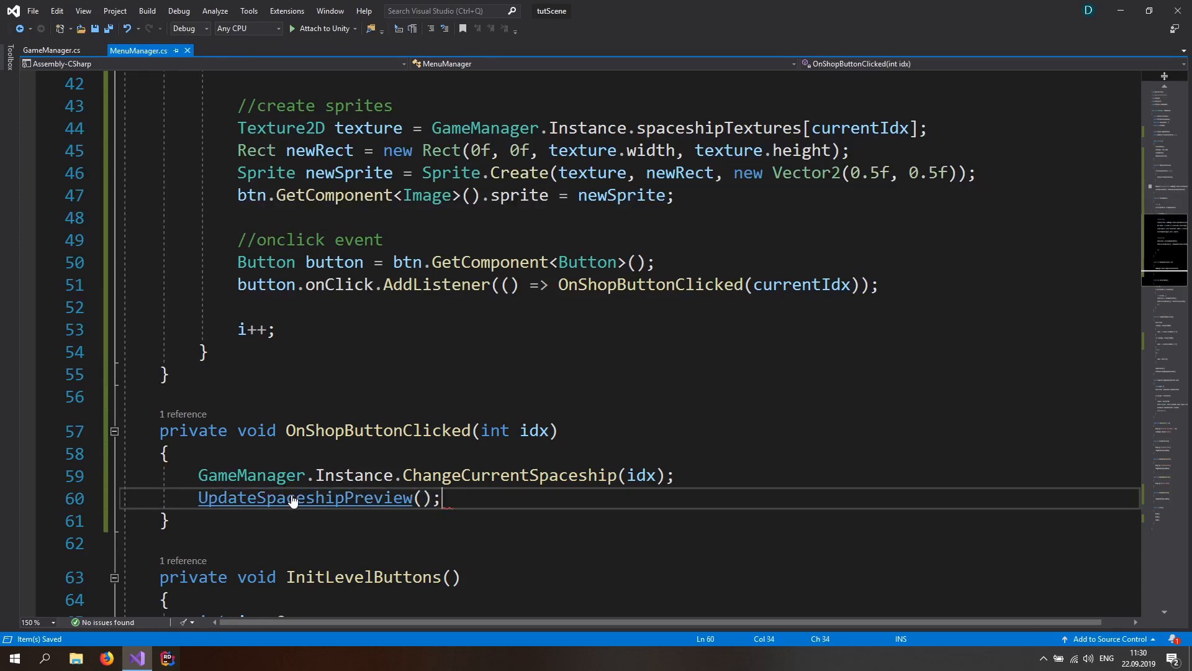
# Step: In UpdateSpaceshipPreview, make the Instantiate call use newSpaceshipPrefab instead of currentSpaceshipPreview
pyautogui.keyDown('ctrl'); pyautogui.click(291, 498); pyautogui.keyUp('ctrl')
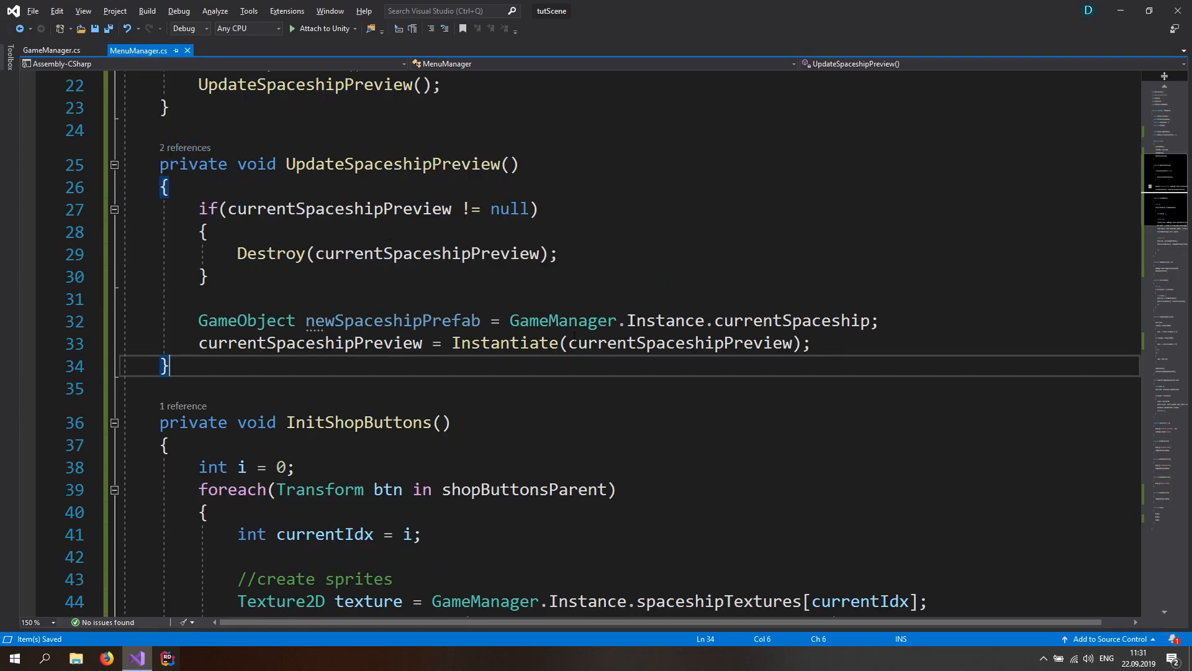
pyautogui.doubleClick(412, 323)
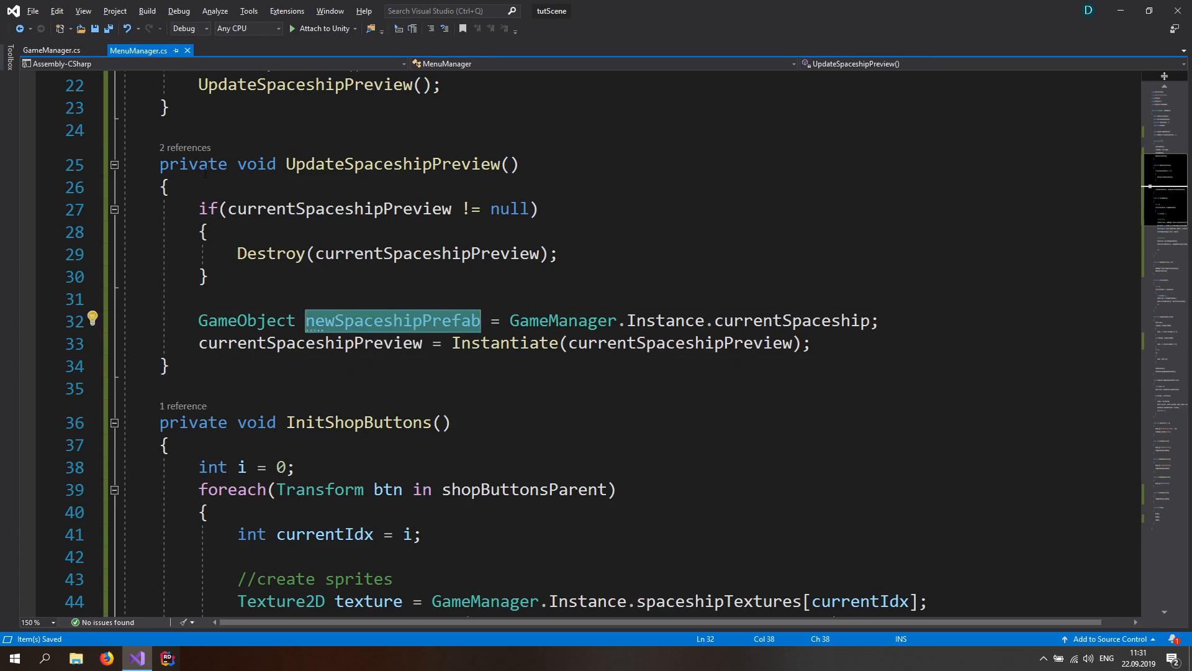
pyautogui.moveTo(287, 166); pyautogui.dragTo(501, 165)
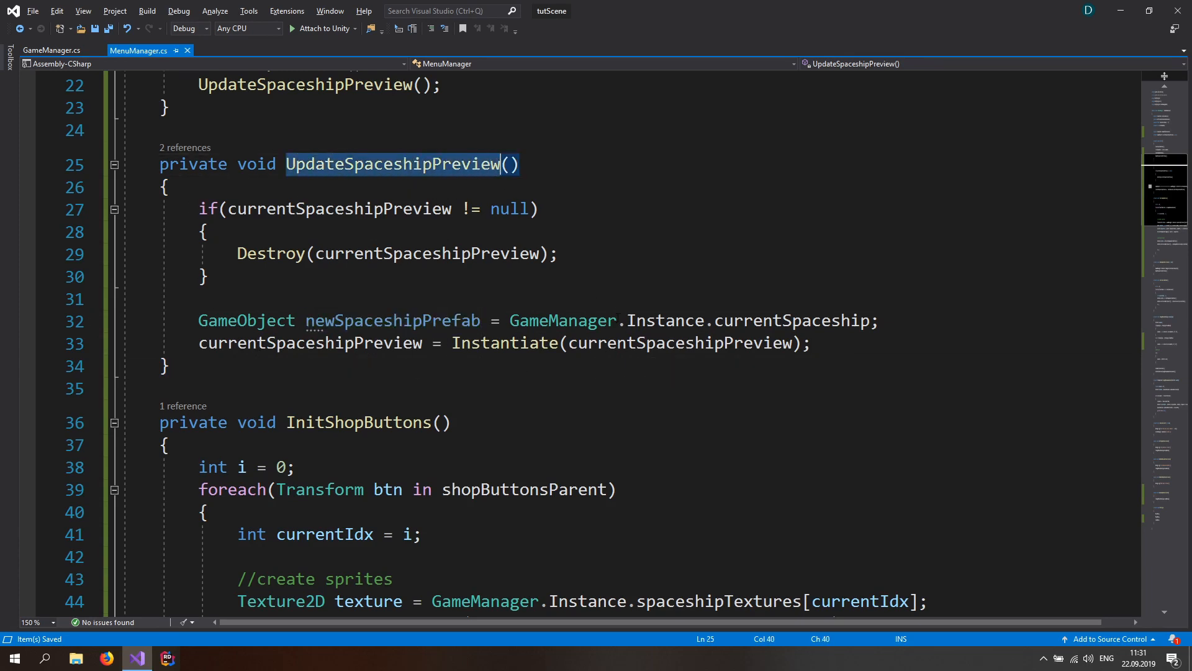
pyautogui.click(633, 345)
pyautogui.click(300, 344)
pyautogui.doubleClick(623, 345)
pyautogui.press('BackSpace')
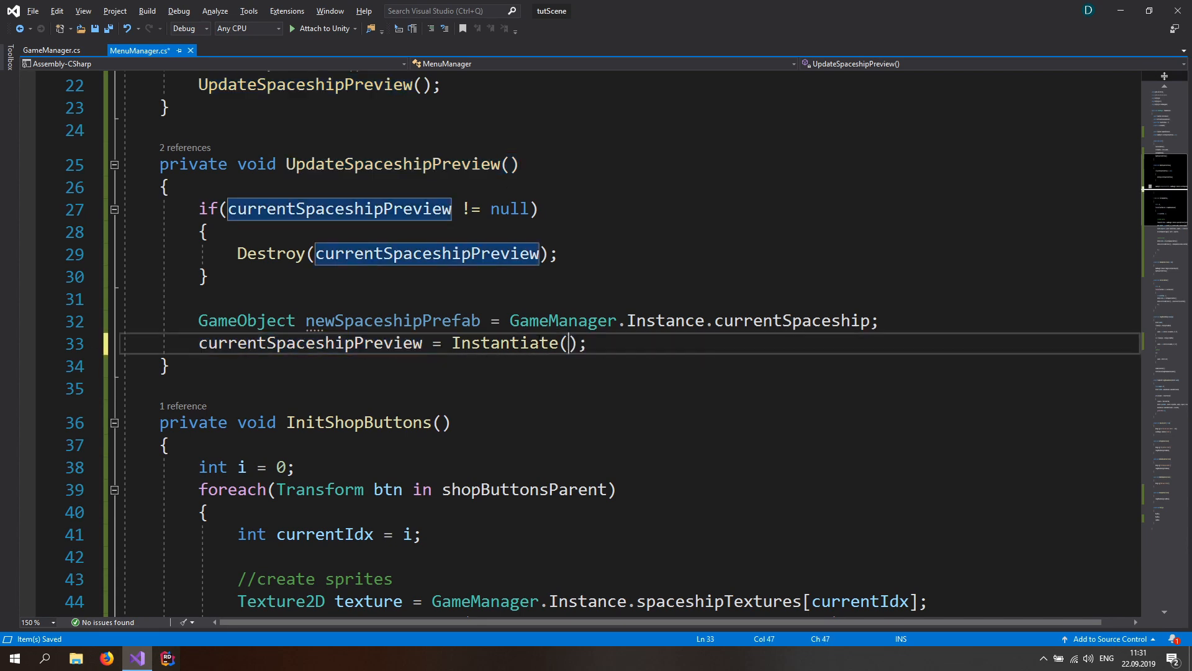
pyautogui.doubleClick(370, 322)
pyautogui.hotkey('ctrl', 'c')
pyautogui.click(567, 344)
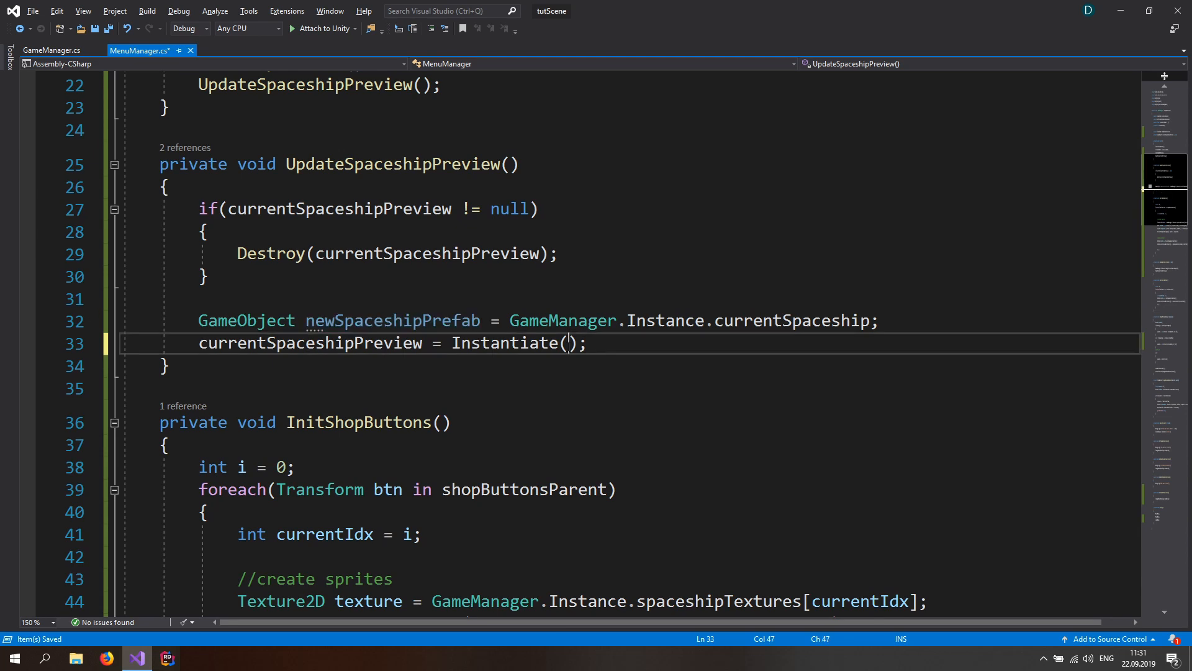
pyautogui.hotkey('ctrl', 'v')
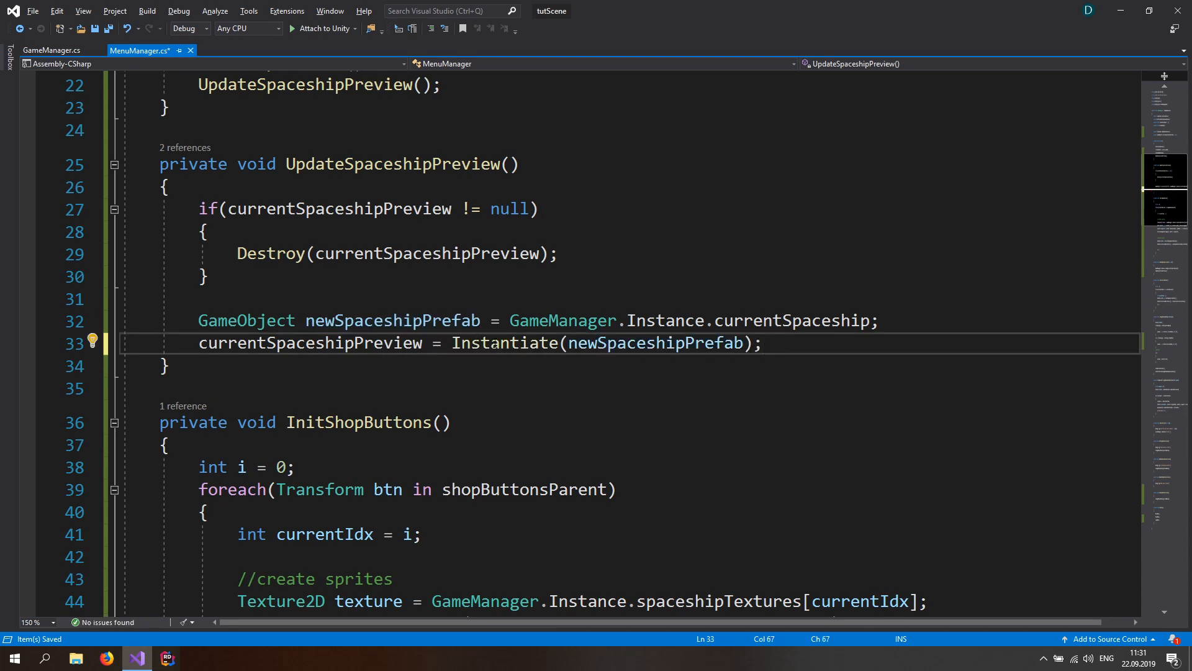
# Step: Switch to Unity, run the menu scene, open the shop and test several ship buttons
pyautogui.hotkey('alt', 'Tab')
pyautogui.click(561, 37)
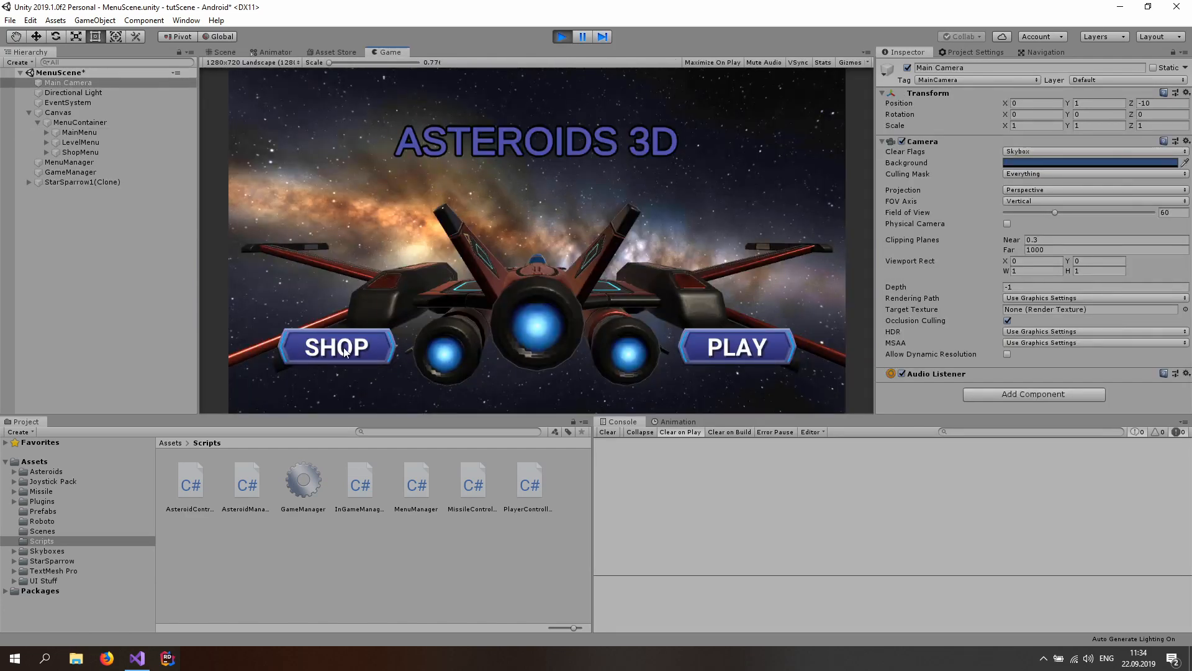
pyautogui.click(346, 351)
pyautogui.click(373, 255)
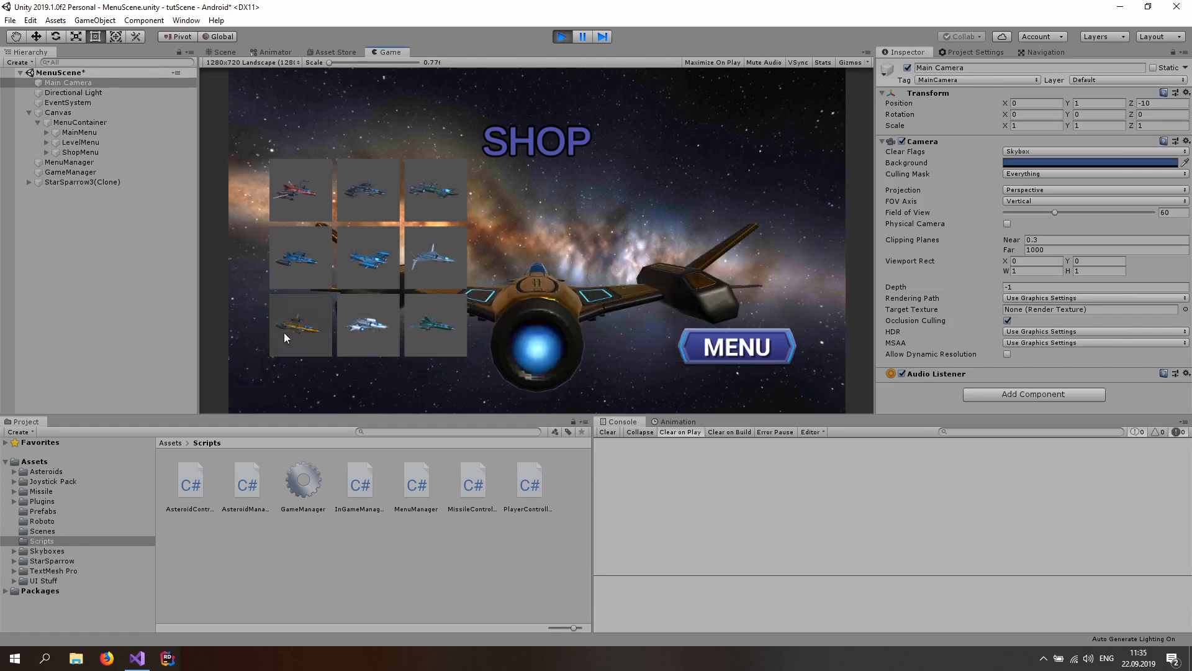
pyautogui.click(292, 259)
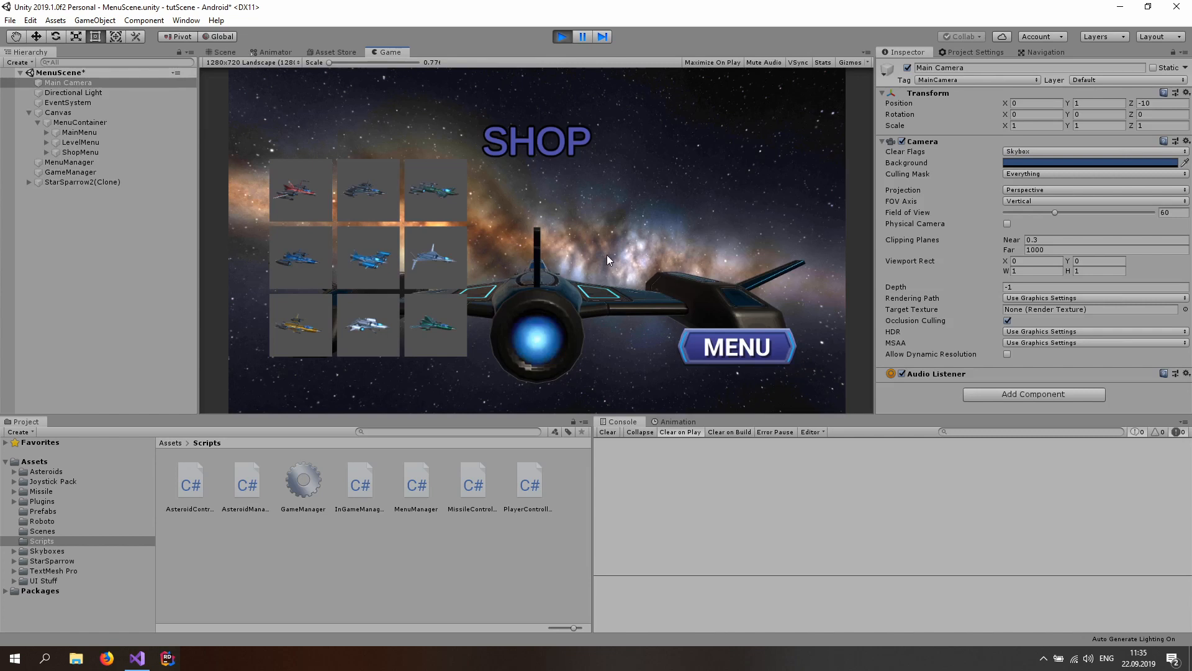
pyautogui.click(98, 84)
pyautogui.click(370, 201)
# Step: While the game runs, set the Main Camera's position to about X -4.72, Y 4.87, Z -15.78 and its X rotation to 20
pyautogui.click(106, 83)
pyautogui.moveTo(1007, 100); pyautogui.dragTo(956, 113)
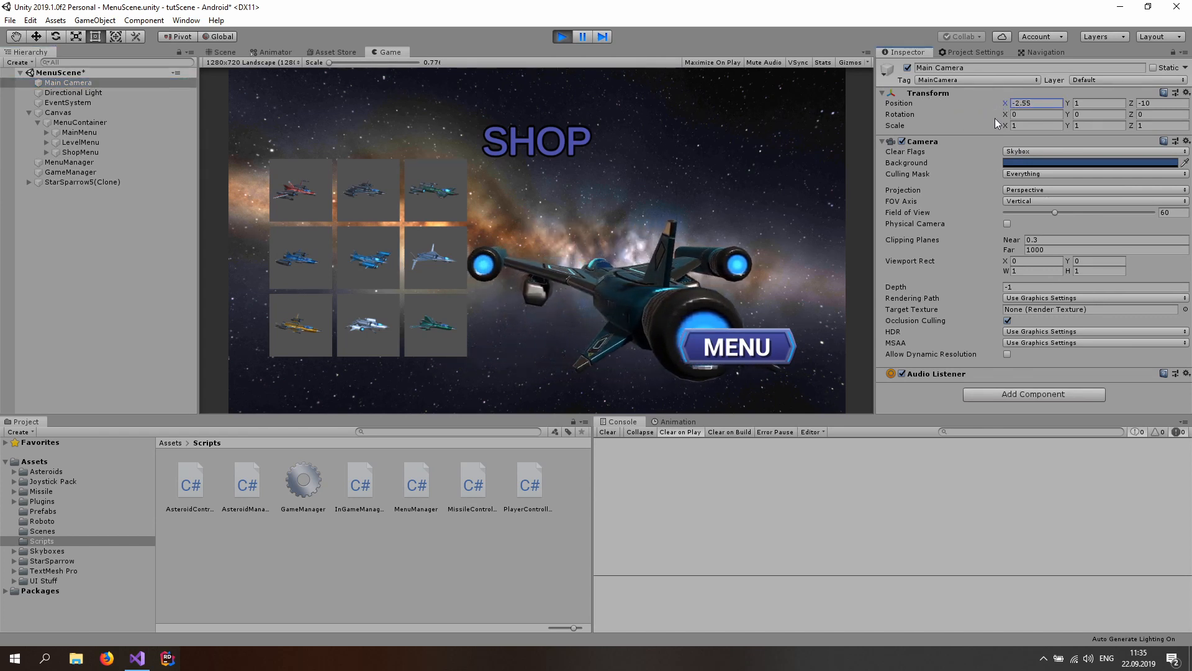
pyautogui.moveTo(1131, 103); pyautogui.dragTo(1084, 132)
pyautogui.click(1041, 114)
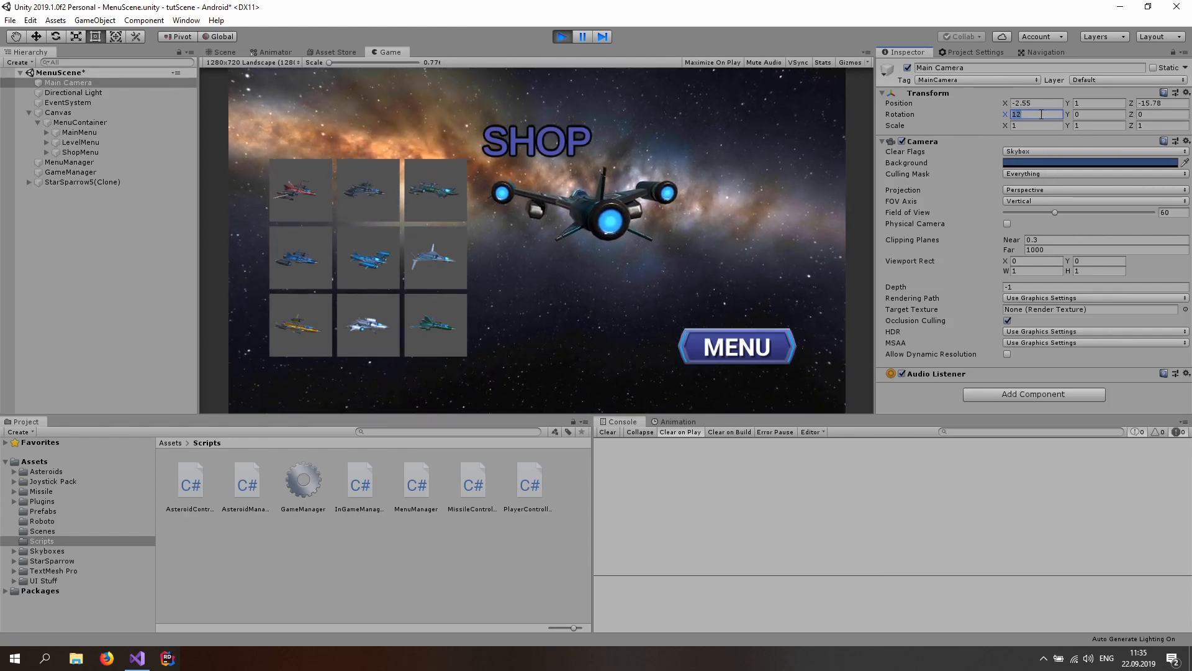
pyautogui.write('20')
pyautogui.moveTo(1068, 118); pyautogui.dragTo(1140, 110)
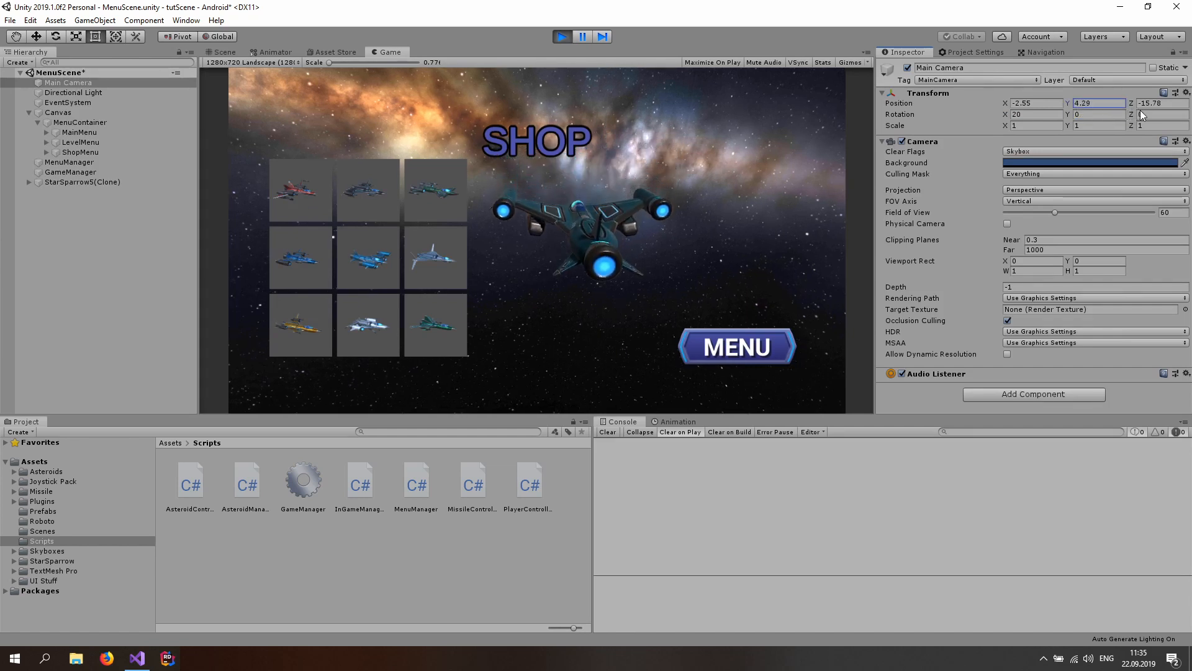
pyautogui.moveTo(1002, 97); pyautogui.dragTo(963, 102)
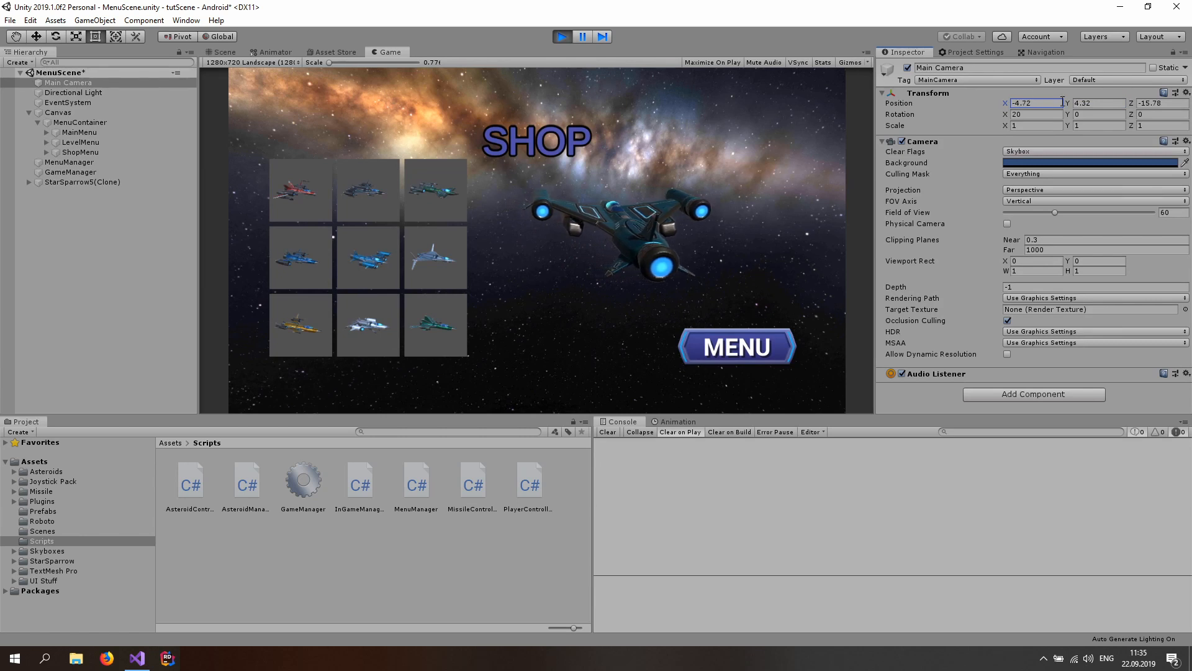
pyautogui.moveTo(1068, 104); pyautogui.dragTo(1078, 103)
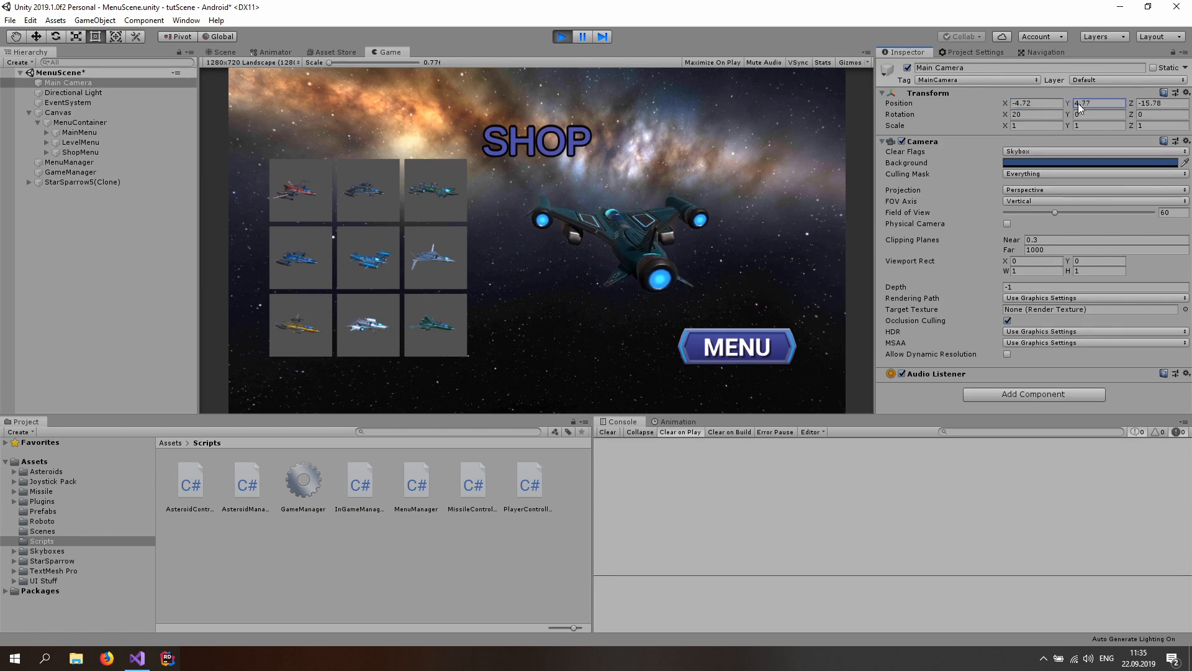
# Step: Select ships from all three rows of the shop grid to check how they are framed with the 20-degree camera tilt
pyautogui.click(446, 244)
pyautogui.click(353, 260)
pyautogui.click(348, 320)
pyautogui.click(289, 318)
pyautogui.click(419, 336)
pyautogui.click(434, 211)
pyautogui.click(349, 208)
pyautogui.click(348, 258)
# Step: Set the Main Camera's X rotation to about 25.95, its Y position to 6.8 and its X position to -5.29
pyautogui.moveTo(1005, 117); pyautogui.dragTo(1064, 122)
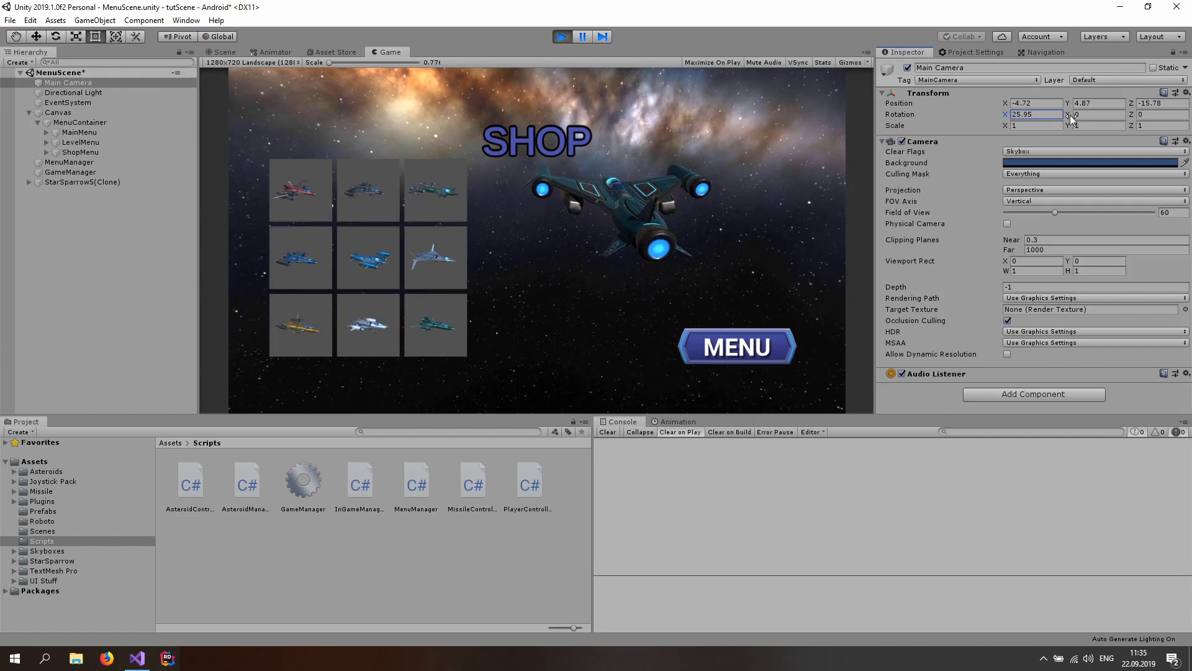
pyautogui.click(1076, 102)
pyautogui.write('6.')
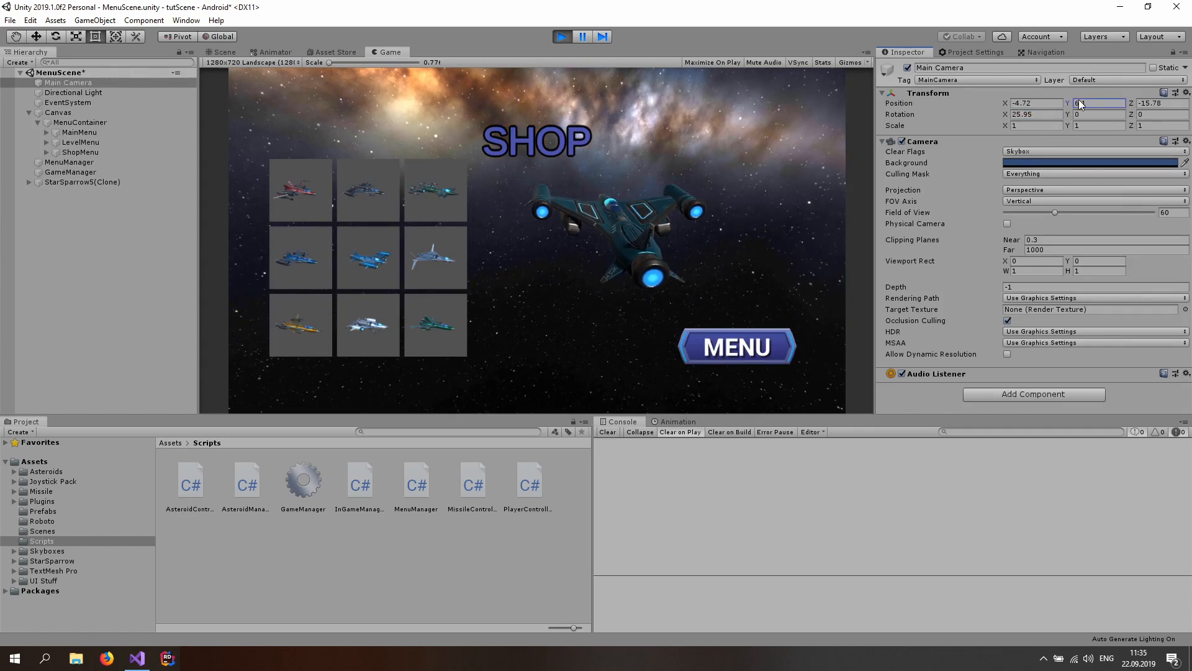
pyautogui.write('8')
pyautogui.click(1022, 103)
pyautogui.write('-5.5')
pyautogui.press('BackSpace')
pyautogui.write('29')
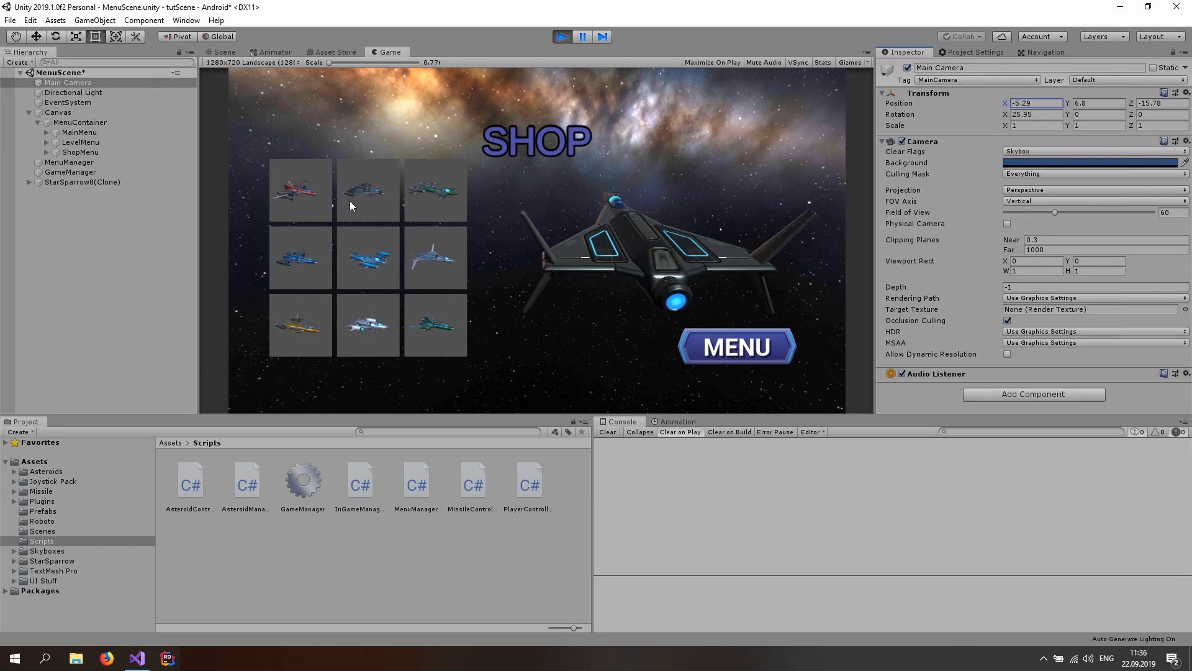
# Step: Preview more shop ships, ending with the red one in the first slot, to check the steeper camera view
pyautogui.click(362, 210)
pyautogui.click(359, 259)
pyautogui.click(355, 308)
pyautogui.click(284, 306)
pyautogui.click(271, 256)
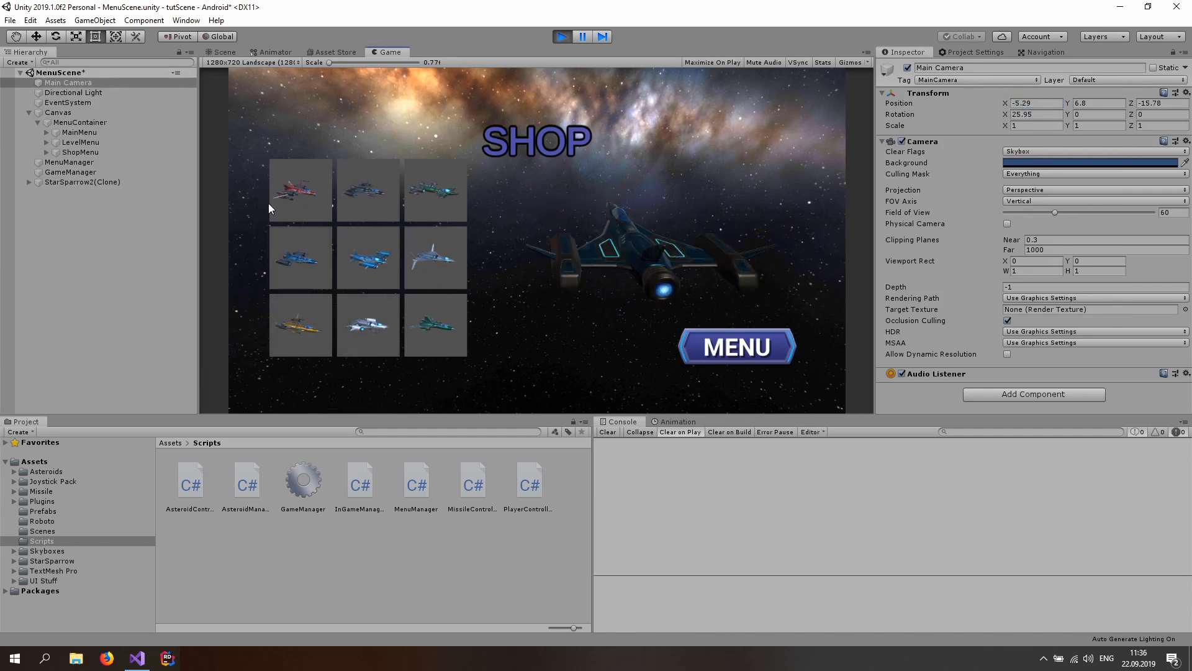
pyautogui.click(411, 213)
pyautogui.click(307, 197)
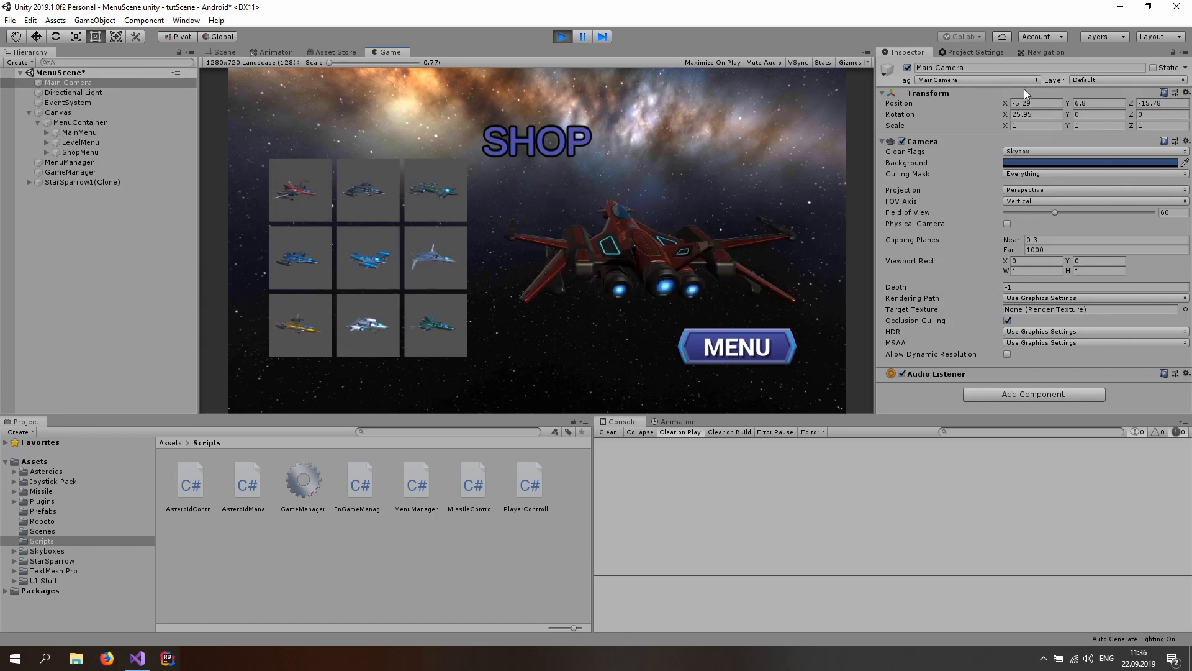
# Step: Copy the Main Camera's Transform from the running game, stop the game and paste the component values onto the camera's Transform
pyautogui.rightClick(937, 91)
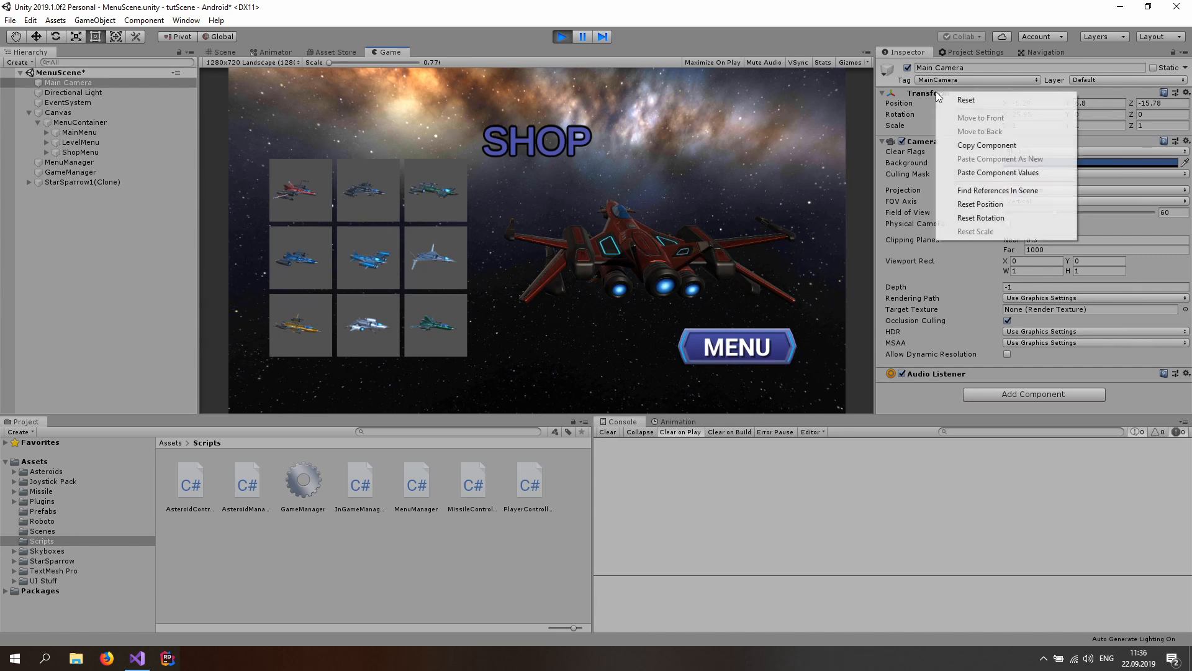
pyautogui.click(998, 146)
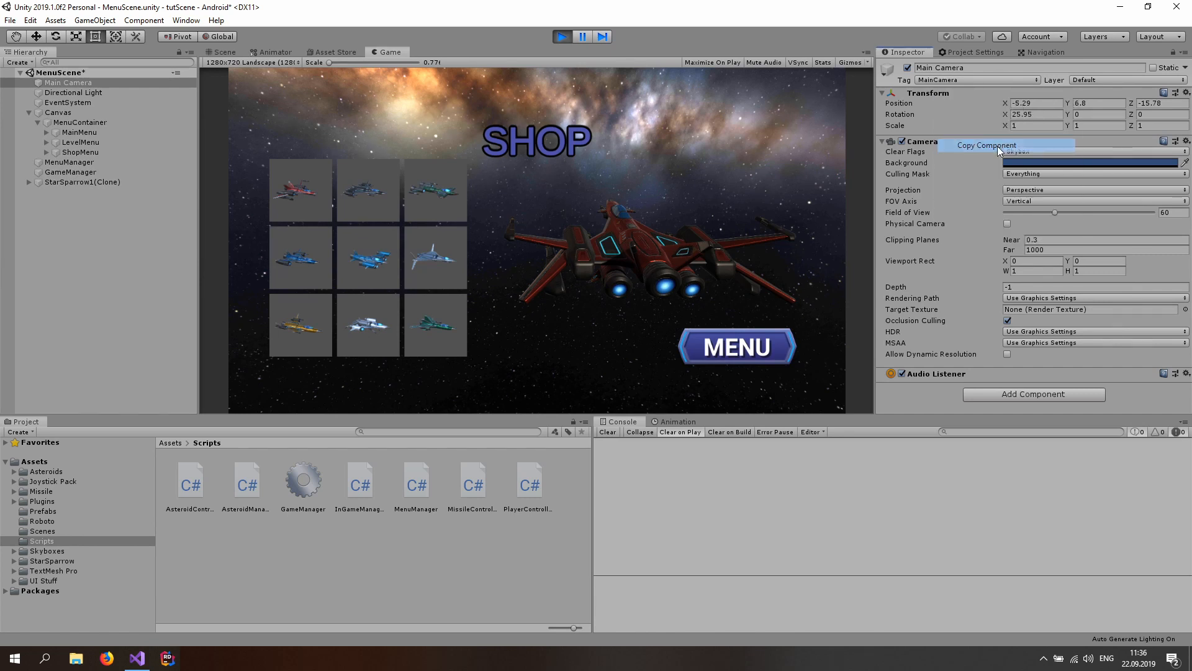
pyautogui.click(562, 37)
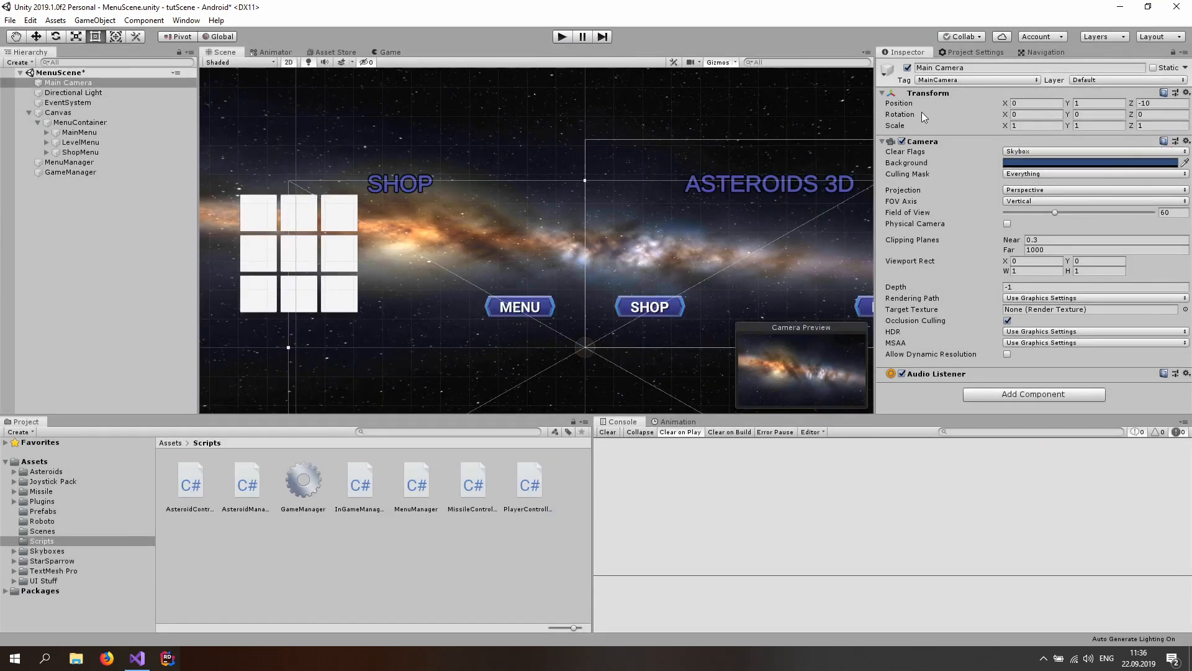
pyautogui.click(105, 95)
pyautogui.click(109, 83)
pyautogui.rightClick(943, 94)
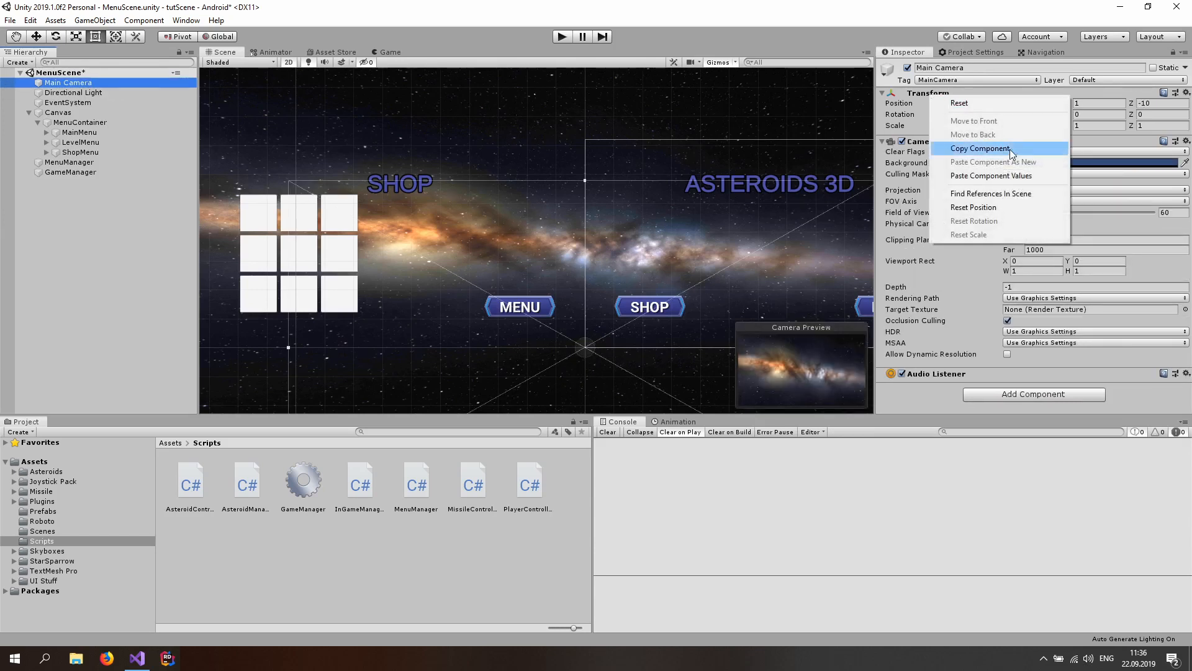
pyautogui.click(996, 173)
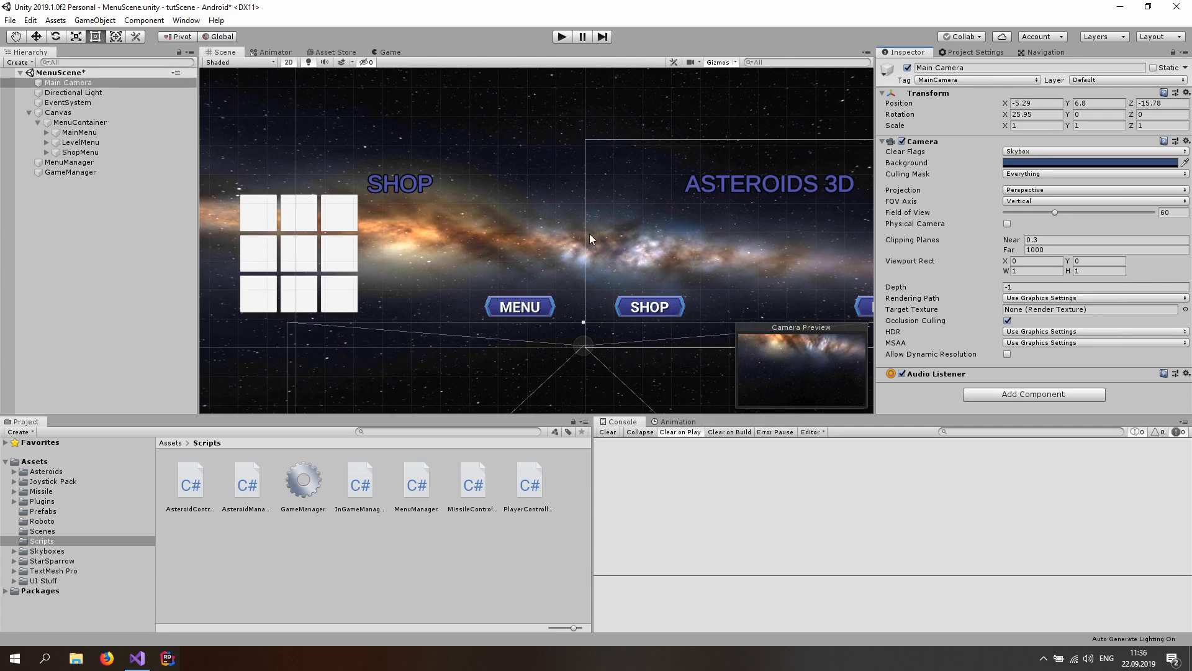
# Step: Run the game, open the shop and preview several ships with the pasted camera values
pyautogui.click(563, 37)
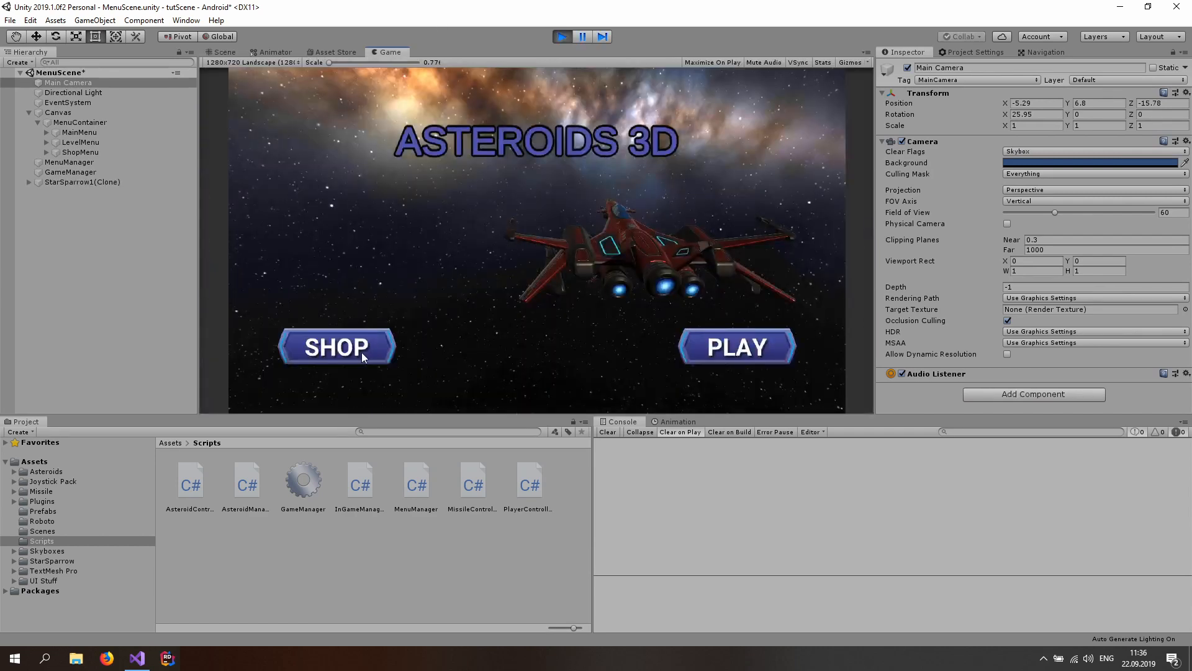
pyautogui.click(362, 352)
pyautogui.click(423, 253)
pyautogui.click(366, 334)
pyautogui.click(443, 321)
pyautogui.click(292, 319)
pyautogui.click(315, 255)
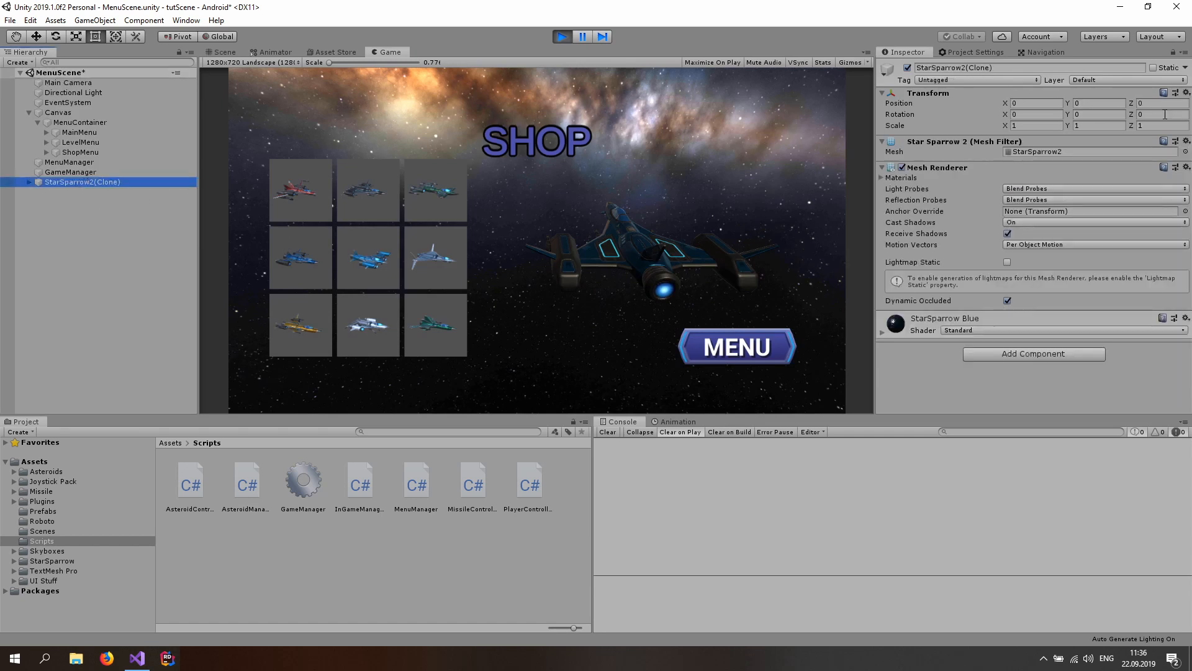
# Step: Preview the red ship in the first slot, inspect the spawned clone, and preview ships from the second and third shop rows
pyautogui.click(283, 200)
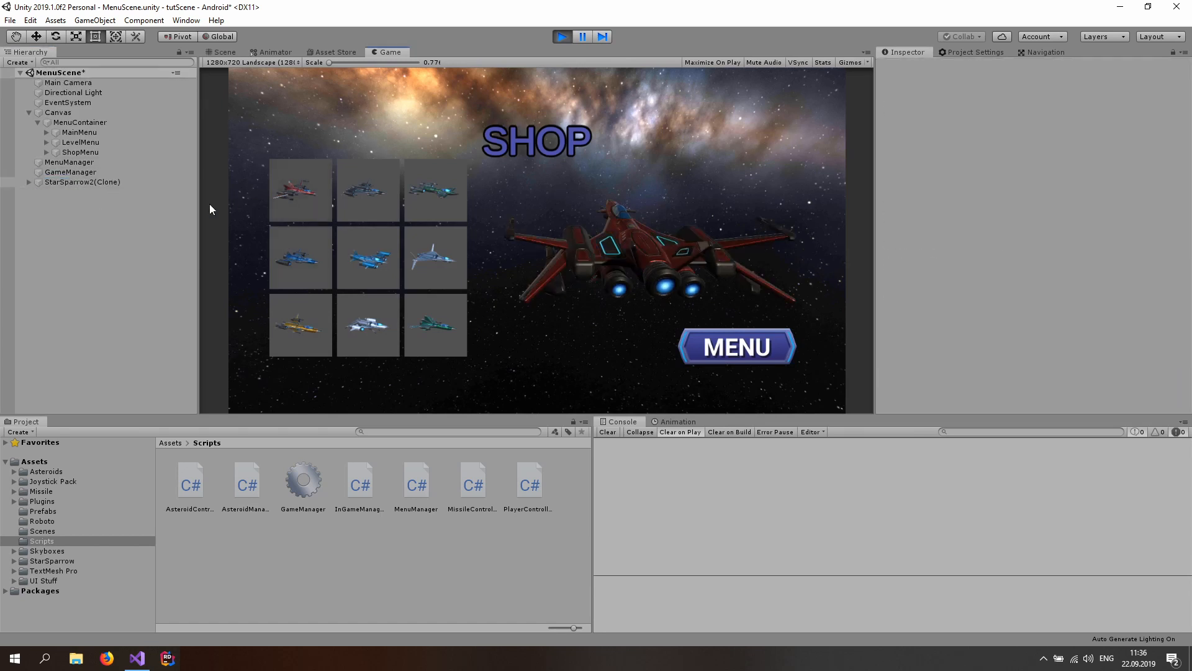
pyautogui.click(88, 181)
pyautogui.click(294, 261)
pyautogui.click(299, 329)
pyautogui.click(352, 320)
pyautogui.click(453, 317)
pyautogui.click(322, 271)
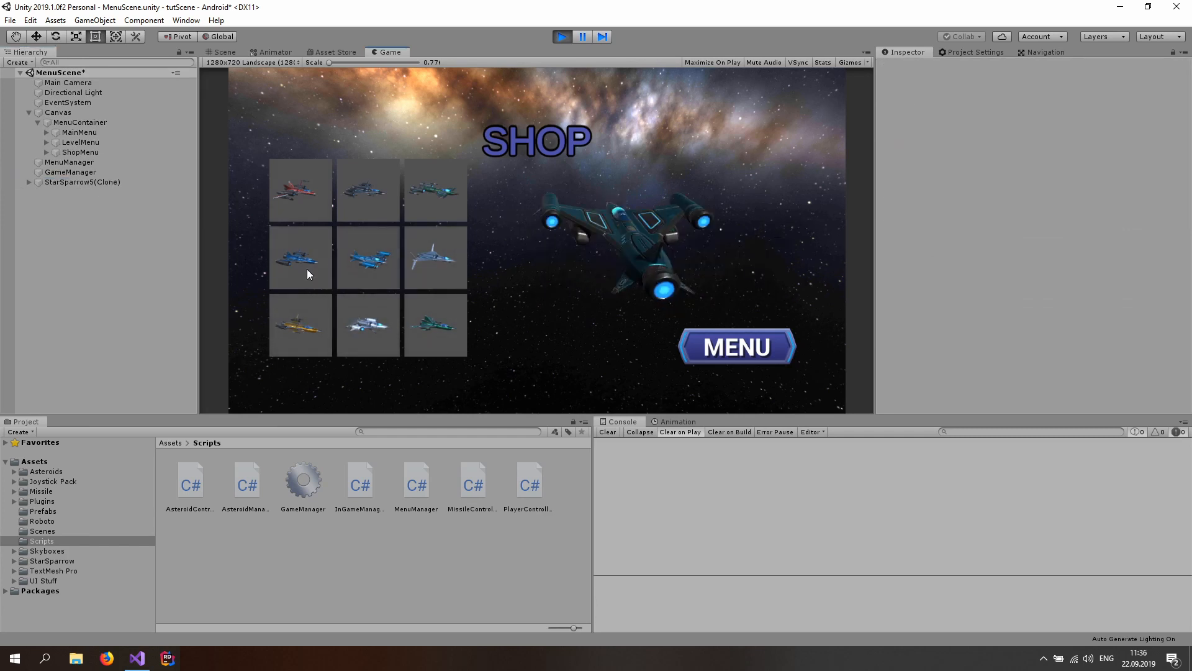
# Step: Rotate the spawned StarSparrow5 clone around its Y axis to test its facing, ending with a Y rotation of 180
pyautogui.click(85, 181)
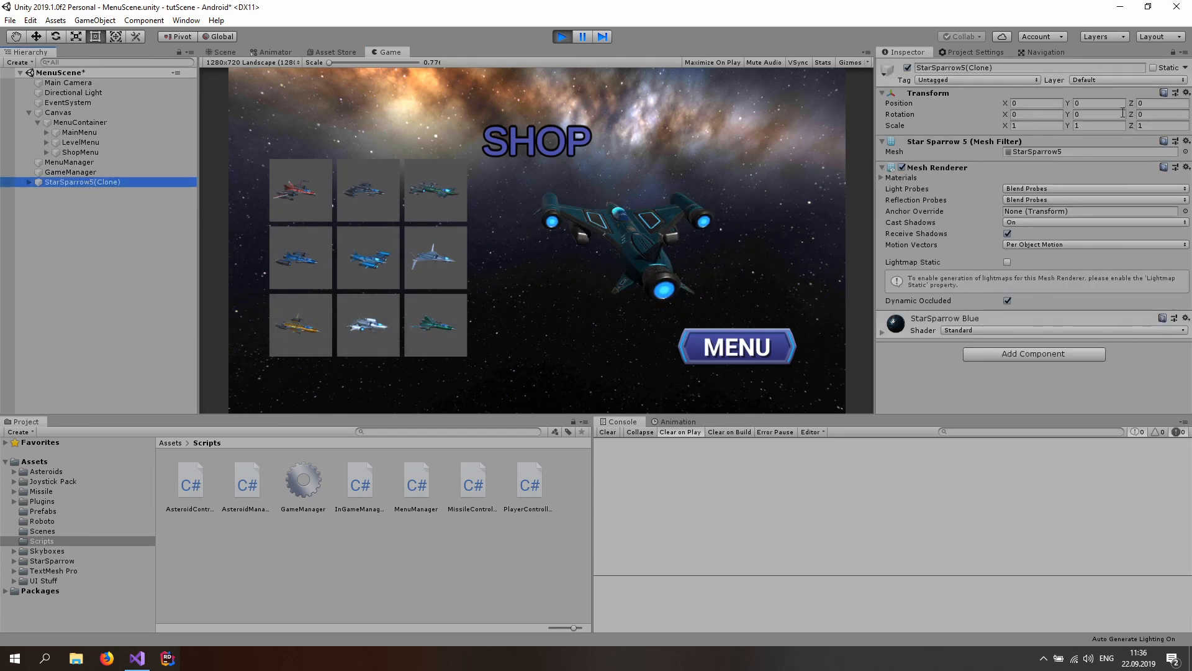
pyautogui.moveTo(1068, 116); pyautogui.dragTo(584, 119)
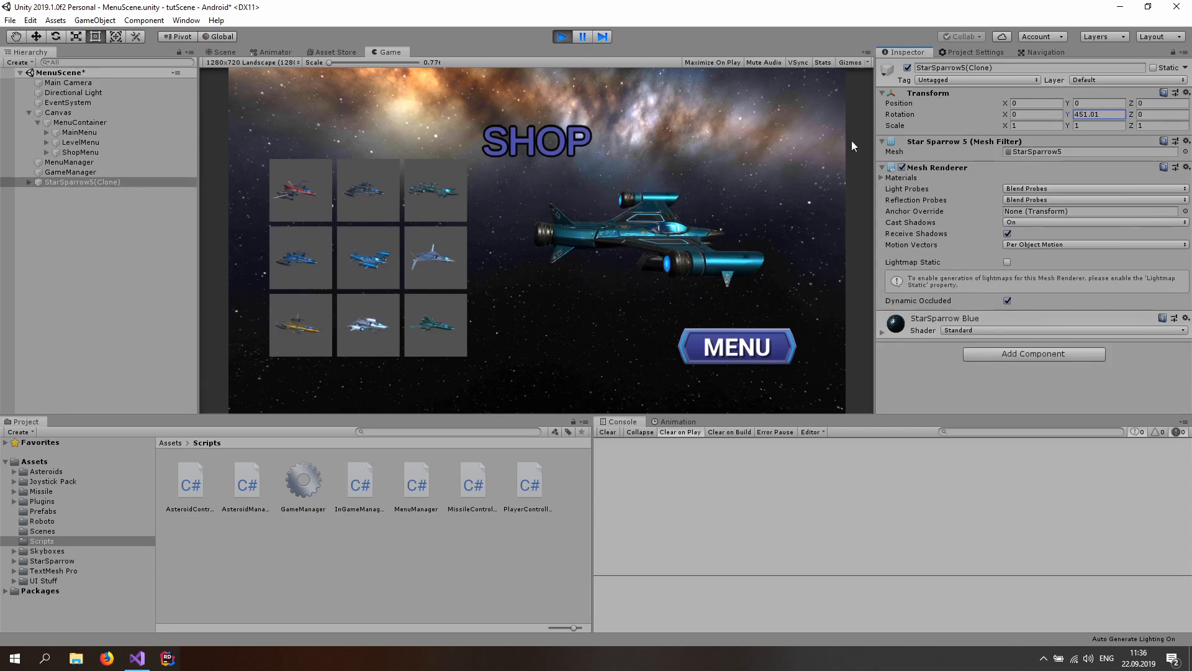
pyautogui.click(1103, 115)
pyautogui.write('0')
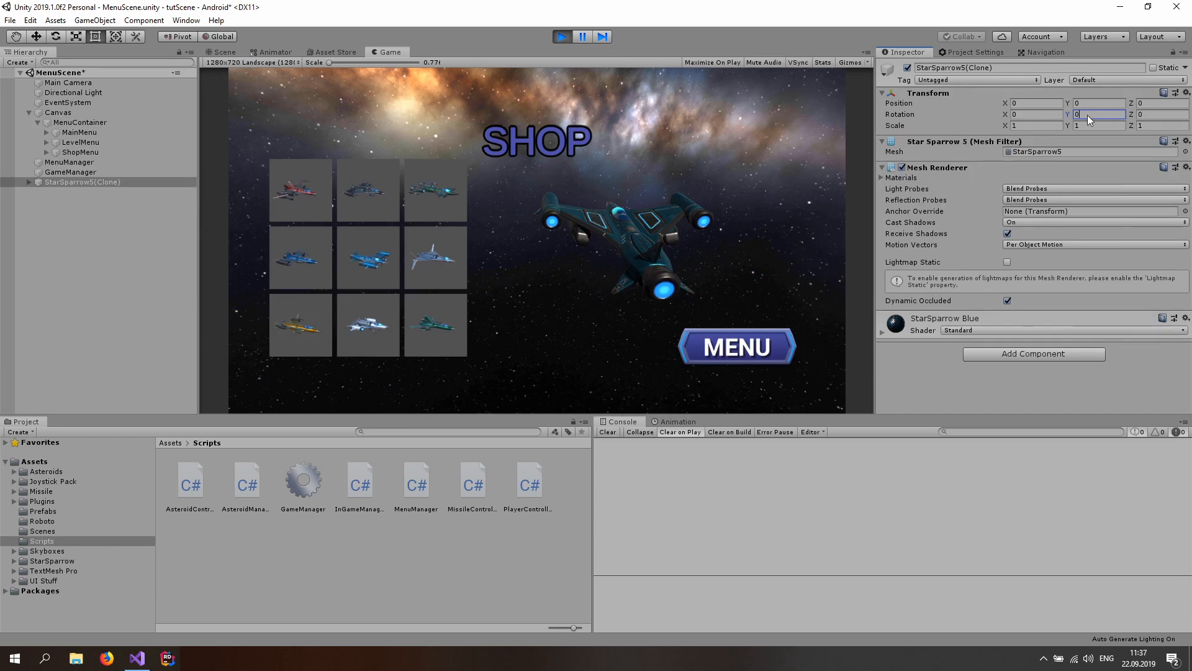
pyautogui.write('180')
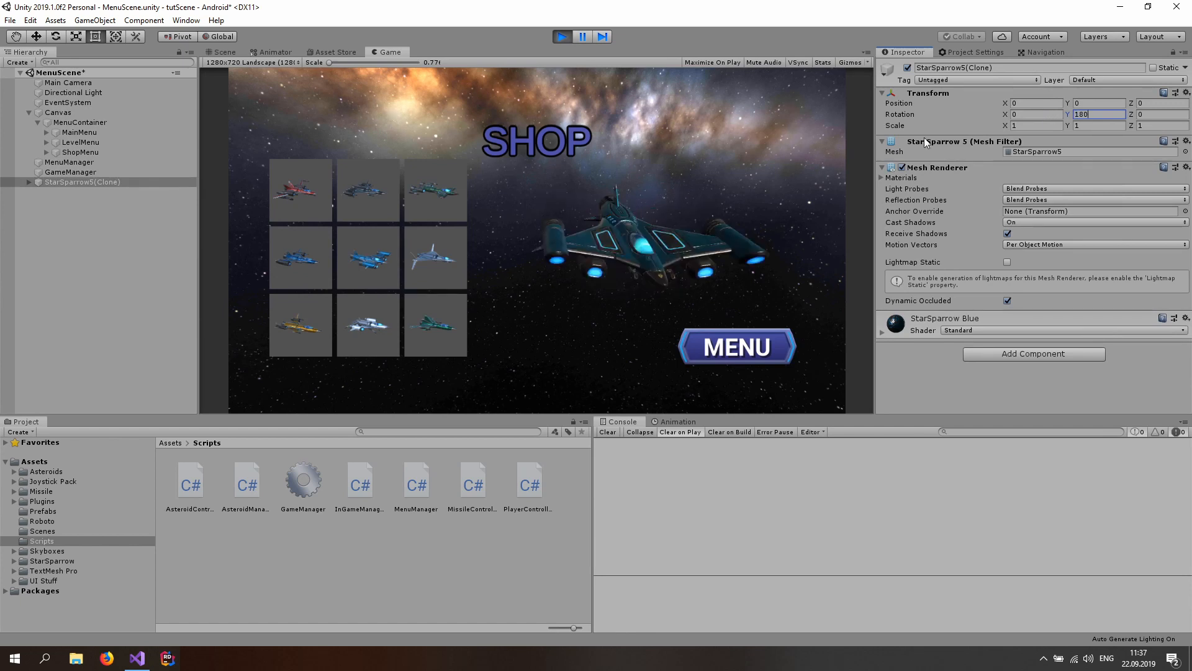
# Step: Preview the red ship, set its spawned clone's Y rotation to 180 to check the view, and stop the game
pyautogui.click(302, 190)
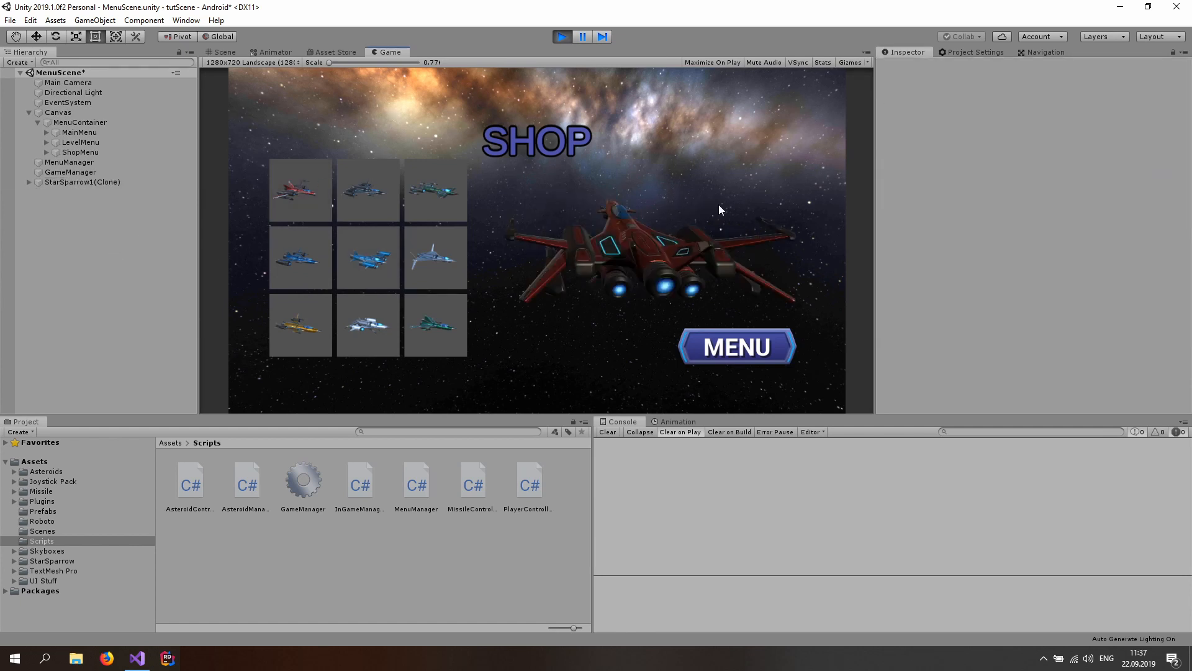
pyautogui.click(91, 181)
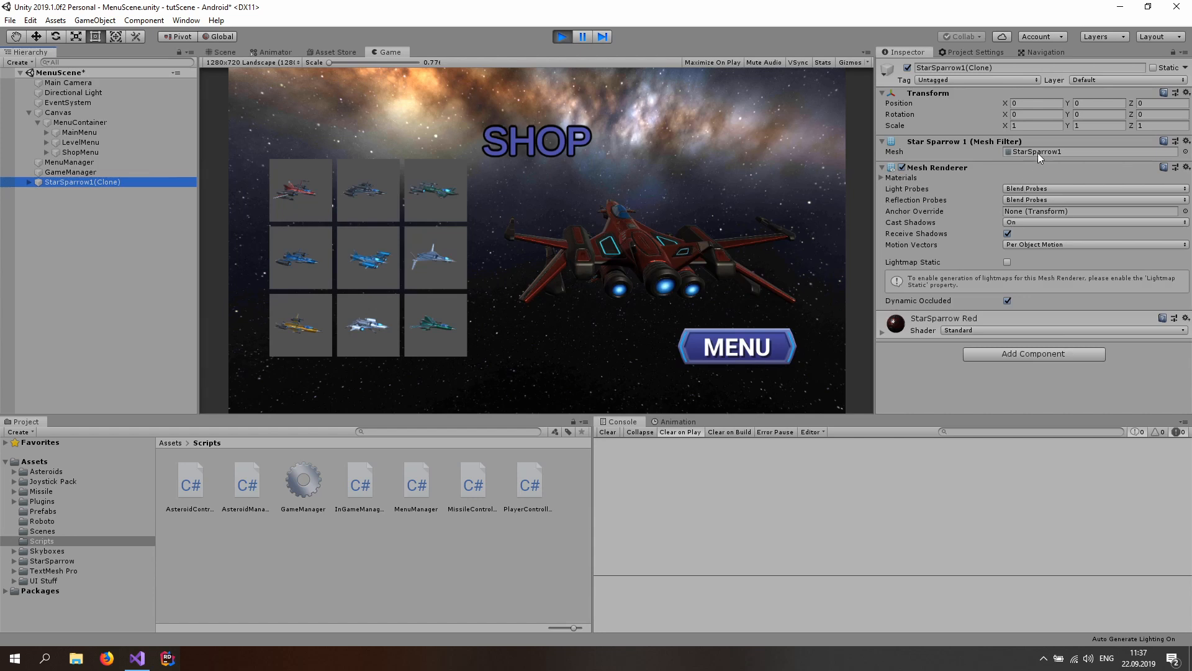
pyautogui.click(1105, 115)
pyautogui.write('180')
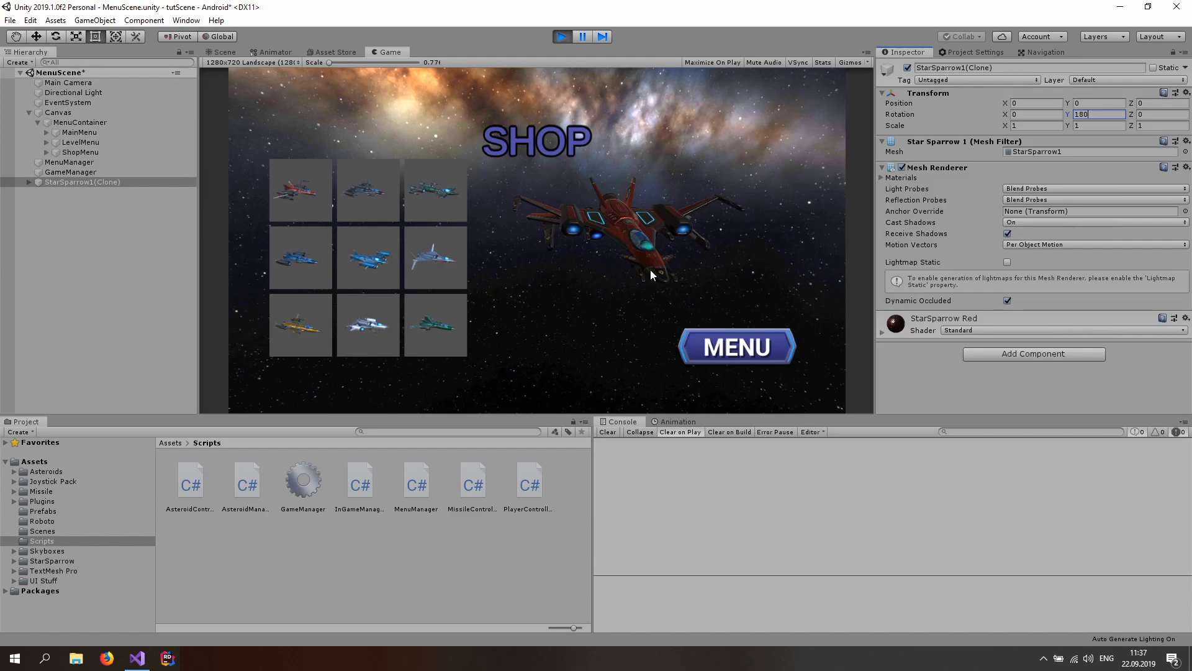
pyautogui.click(562, 37)
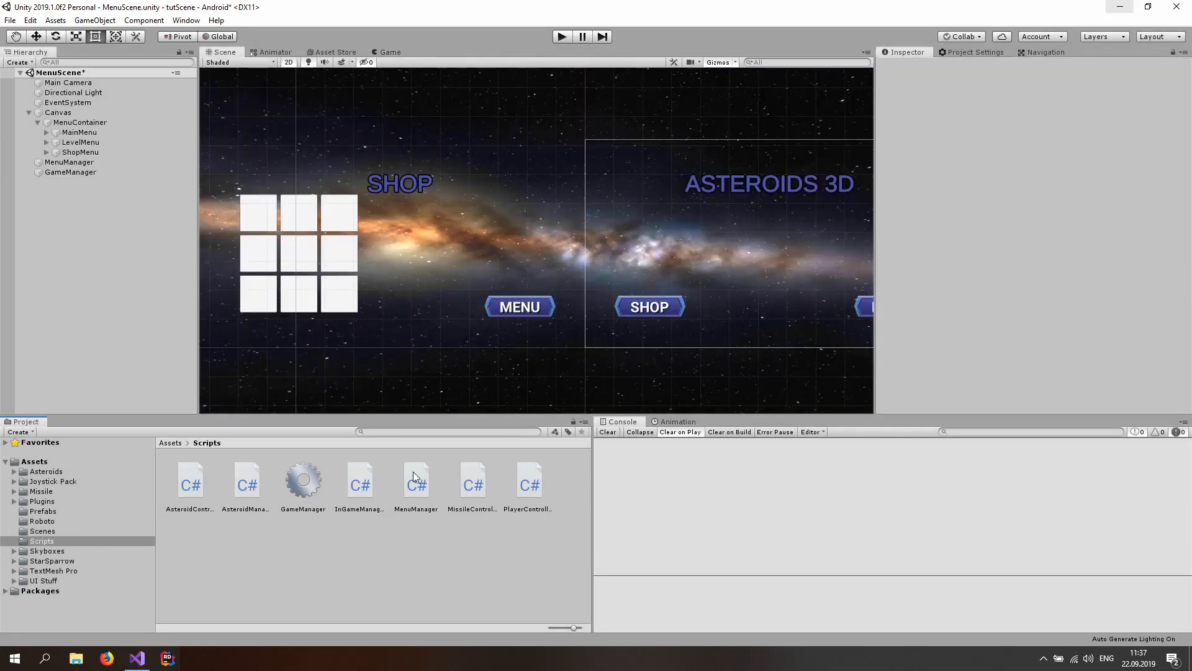
# Step: Open the MenuManager script and insert a new line below the newSpaceshipPrefab declaration in UpdateSpaceshipPreview
pyautogui.doubleClick(412, 472)
pyautogui.press('Left')
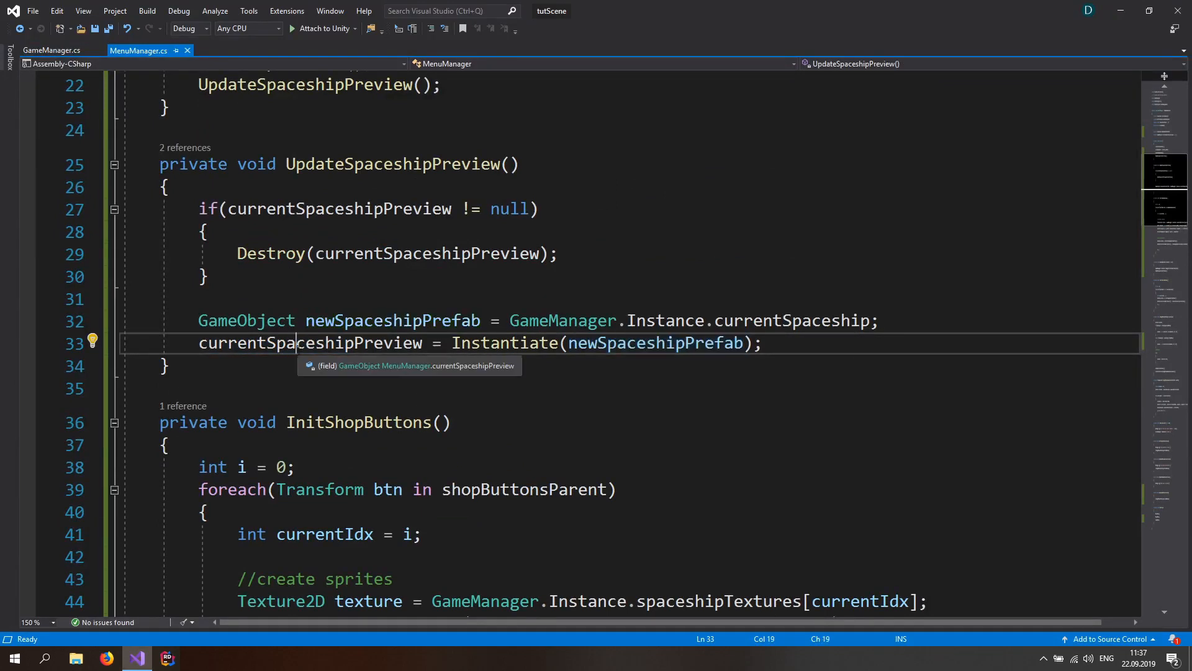
pyautogui.hotkey('ctrl', 'Right')
pyautogui.hotkey('ctrl', 'Right')
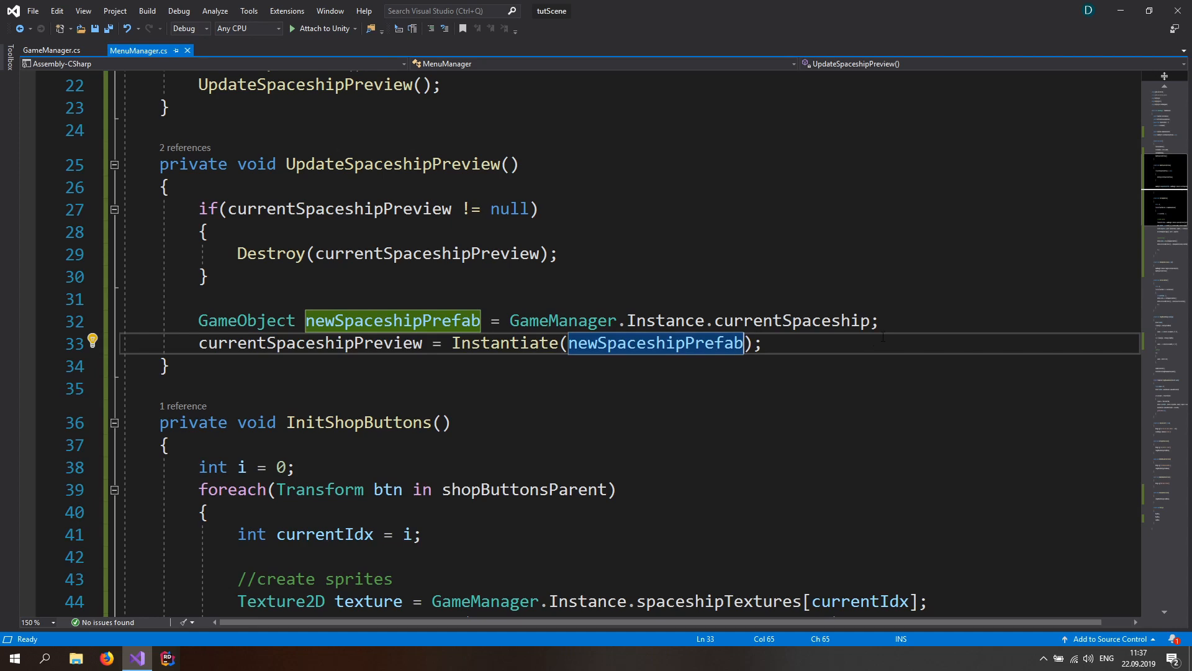
pyautogui.click(896, 322)
pyautogui.press('Return')
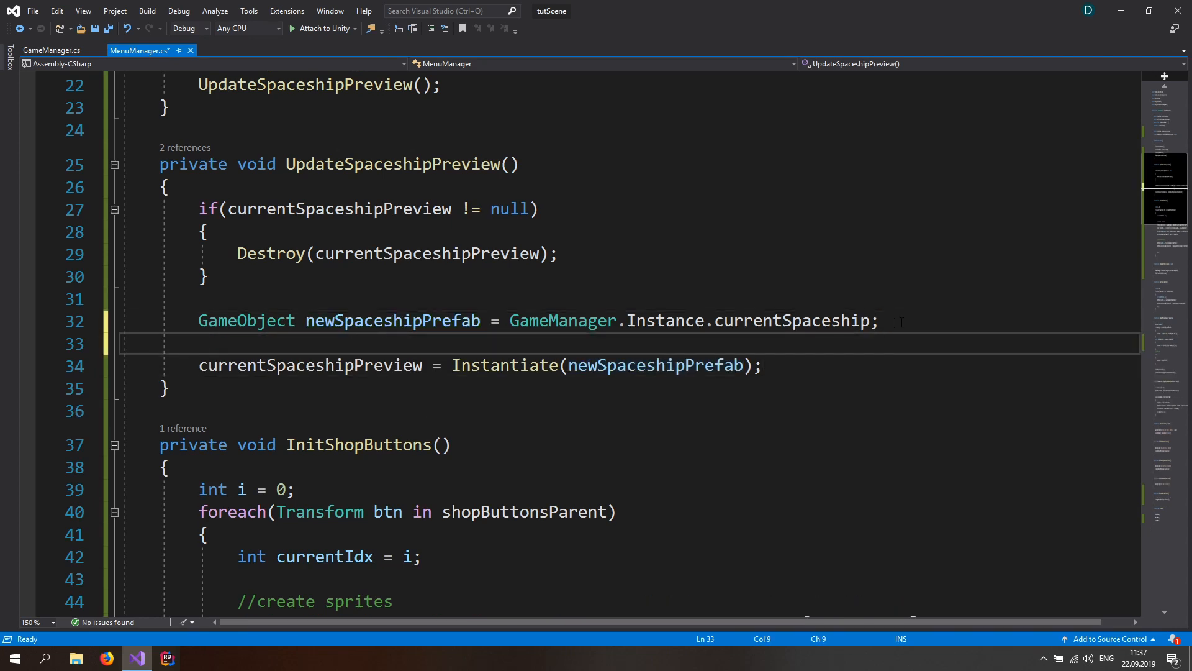
# Step: Declare a Vector3 startRotationVector as new Vector3(0f, 180f, 0f) in UpdateSpaceshipPreview and save the script
pyautogui.write('Vector3 ')
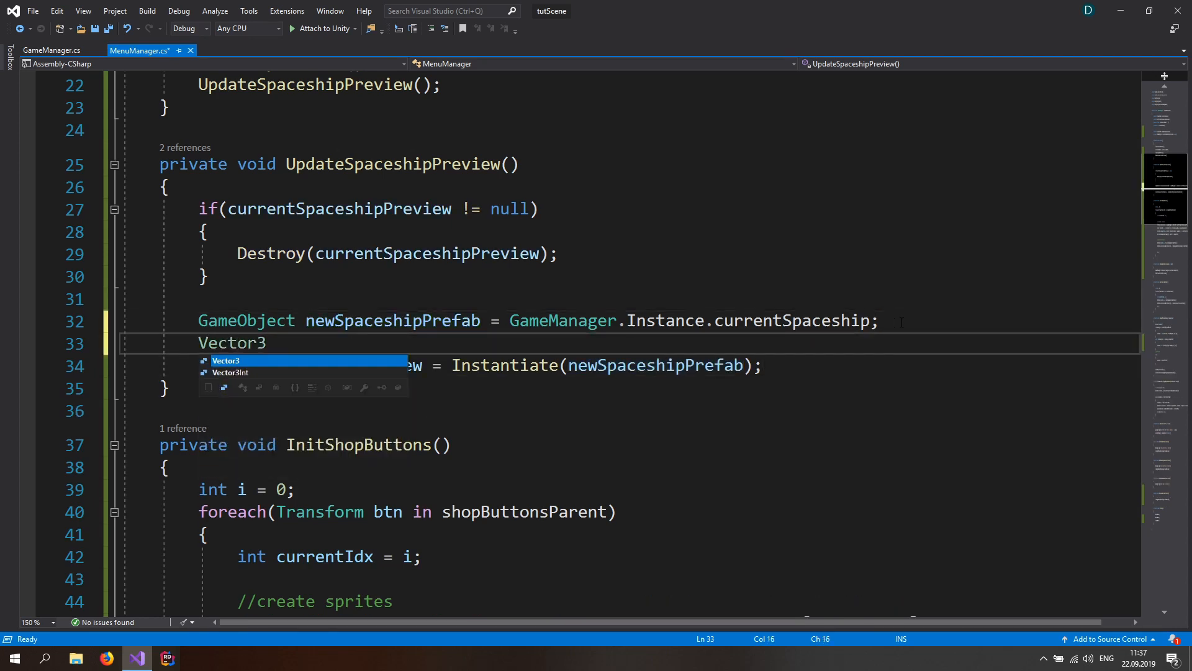
pyautogui.write('start')
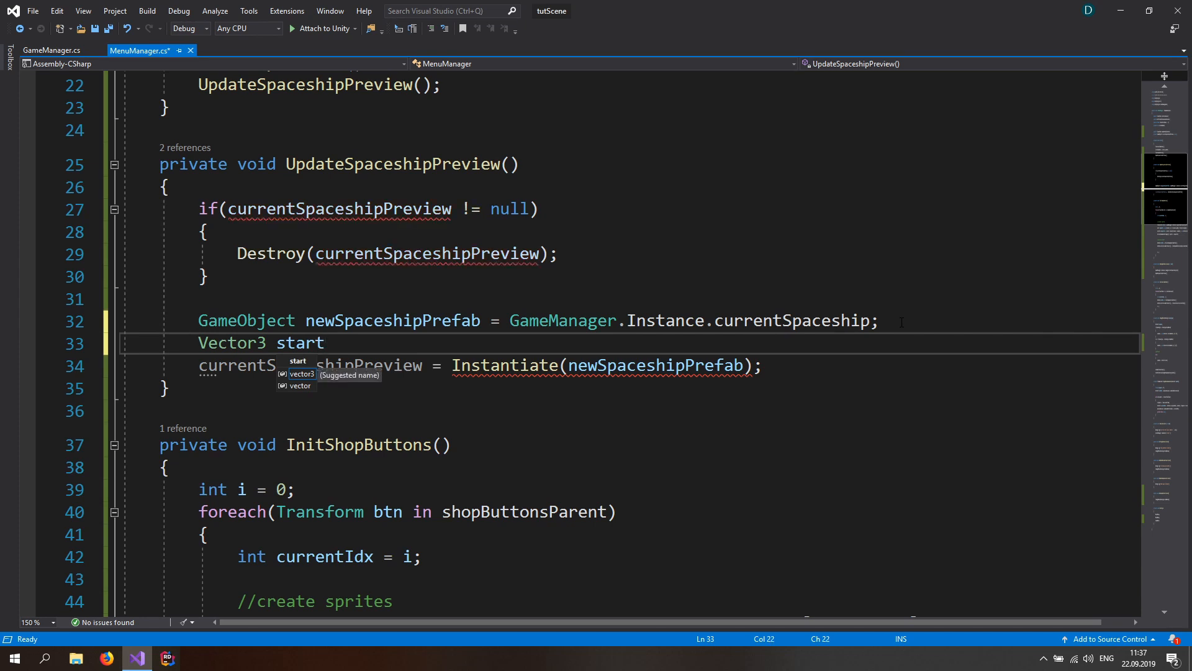
pyautogui.write('RotationVector = new')
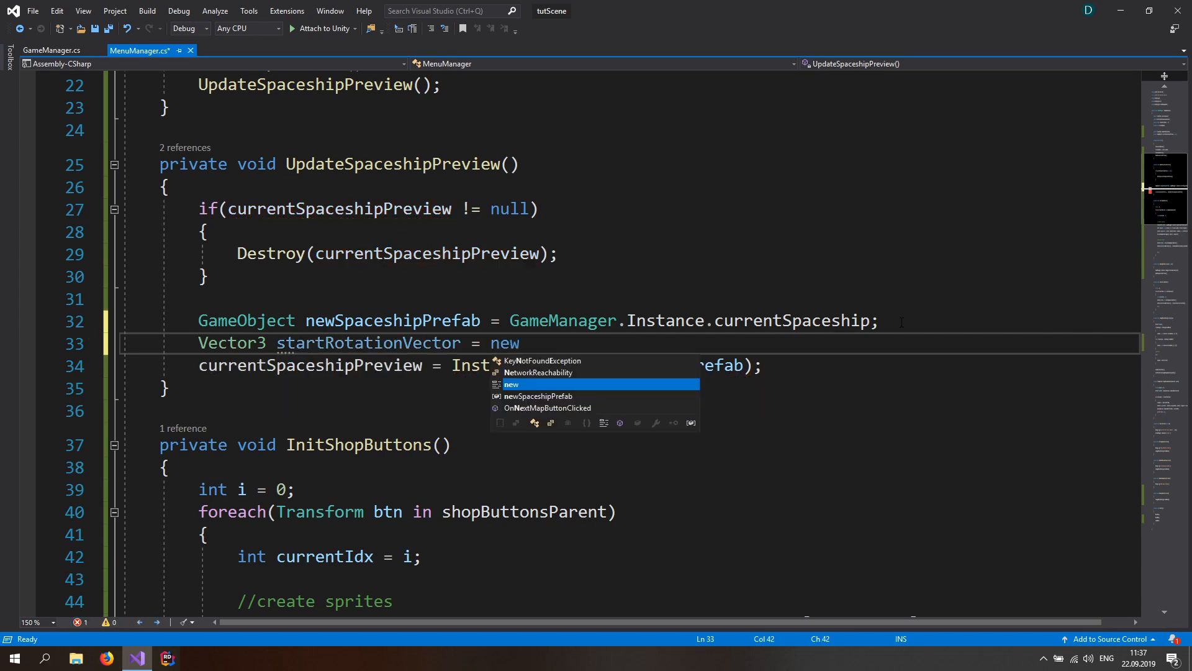
pyautogui.write(' Vector3(')
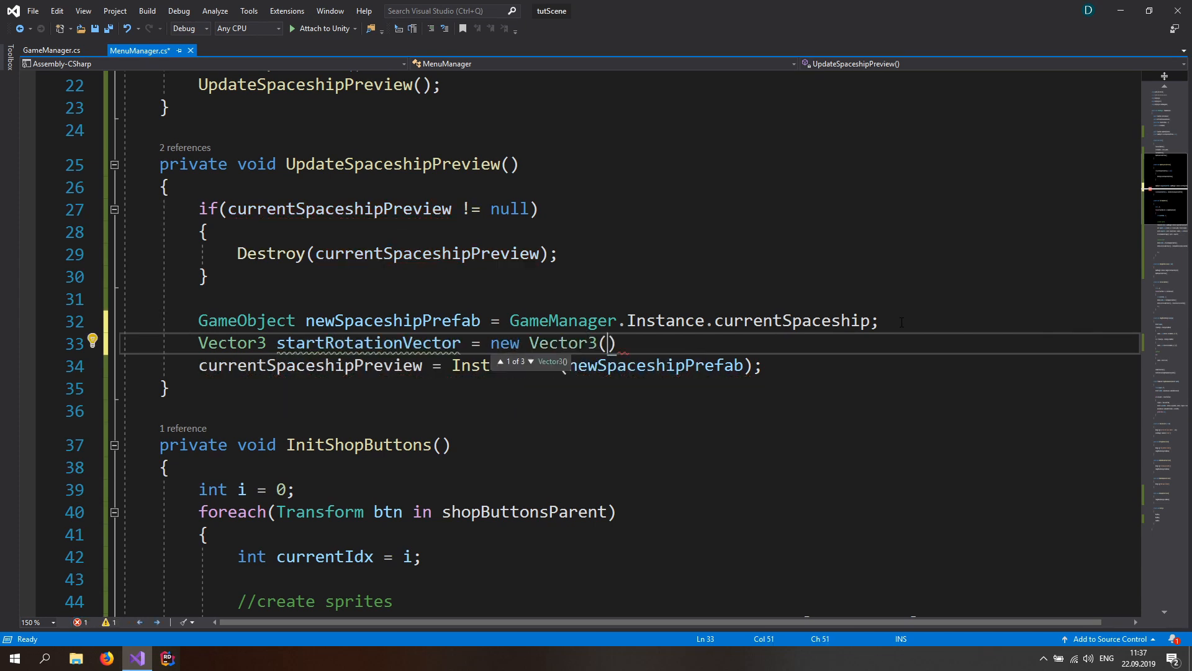
pyautogui.write('0f, 12')
pyautogui.write('0')
pyautogui.press('BackSpace')
pyautogui.write('8f')
pyautogui.press('BackSpace')
pyautogui.press('BackSpace')
pyautogui.press('BackSpace')
pyautogui.write('80f, 0f);')
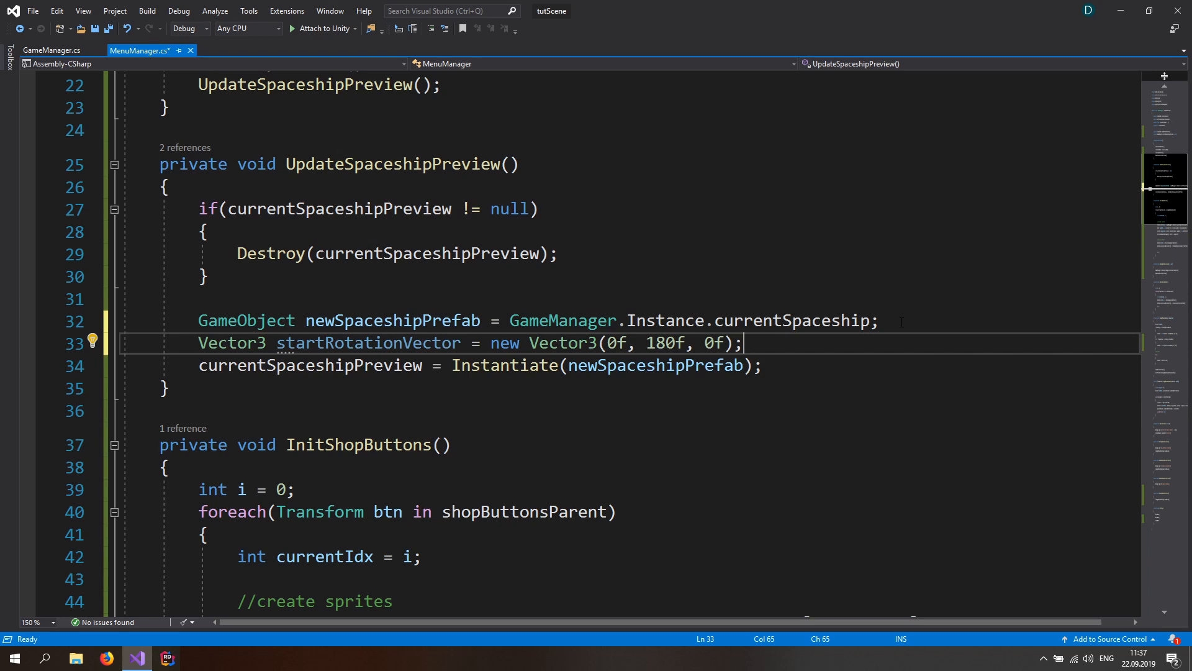
pyautogui.press('Return')
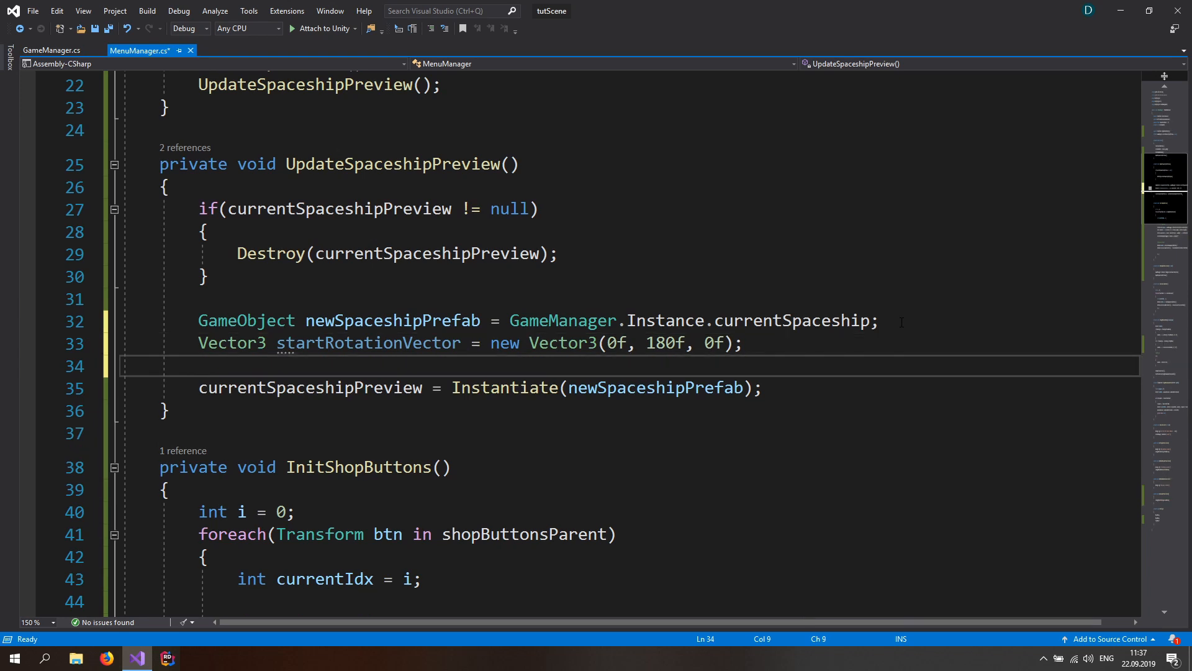
pyautogui.press('BackSpace')
pyautogui.press('BackSpace')
pyautogui.press('BackSpace')
pyautogui.hotkey('ctrl', 's')
# Step: Add Vector3.zero as the position argument of the Instantiate call, using the overload with position and rotation
pyautogui.doubleClick(349, 347)
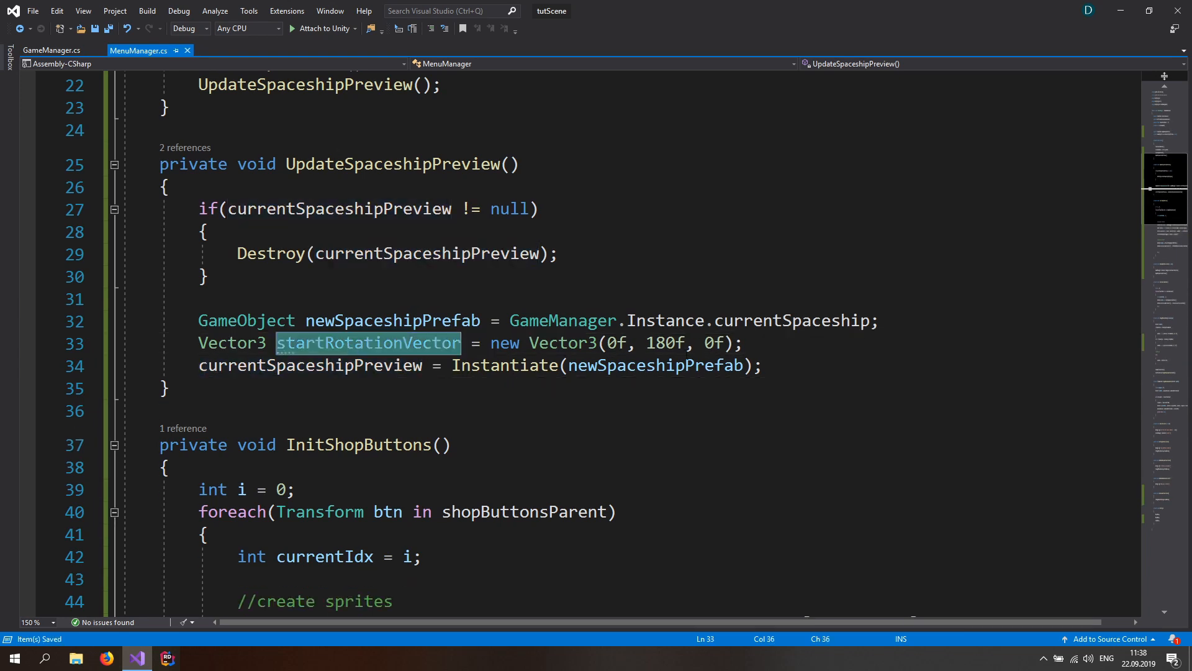
pyautogui.click(746, 366)
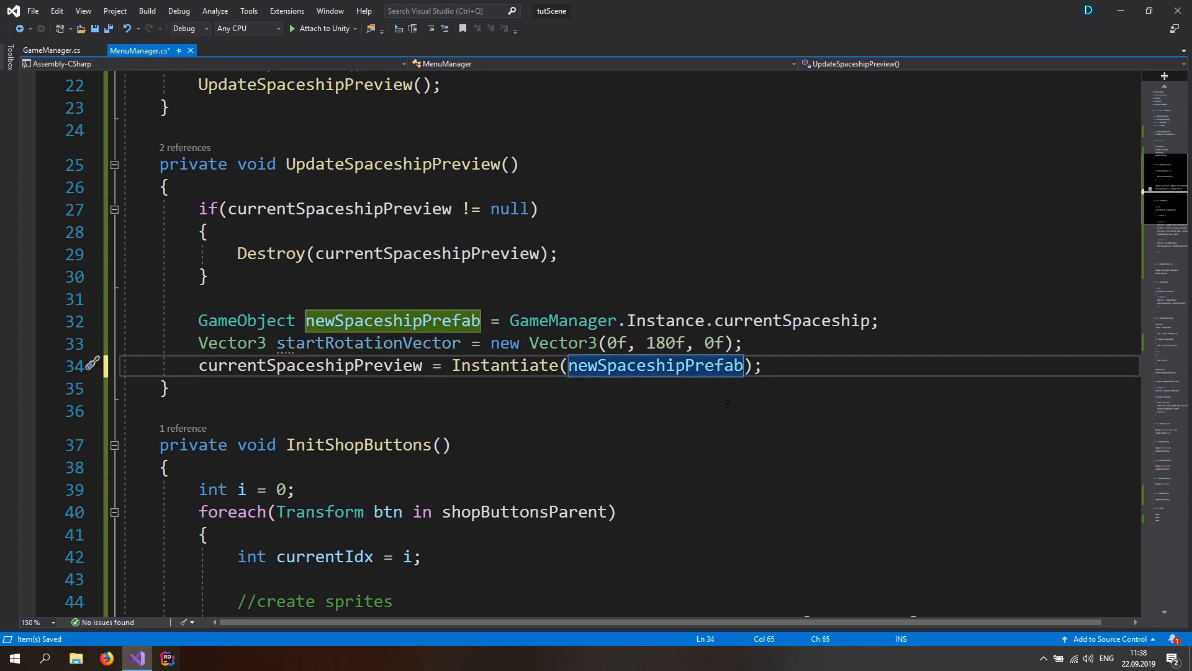
pyautogui.write(',')
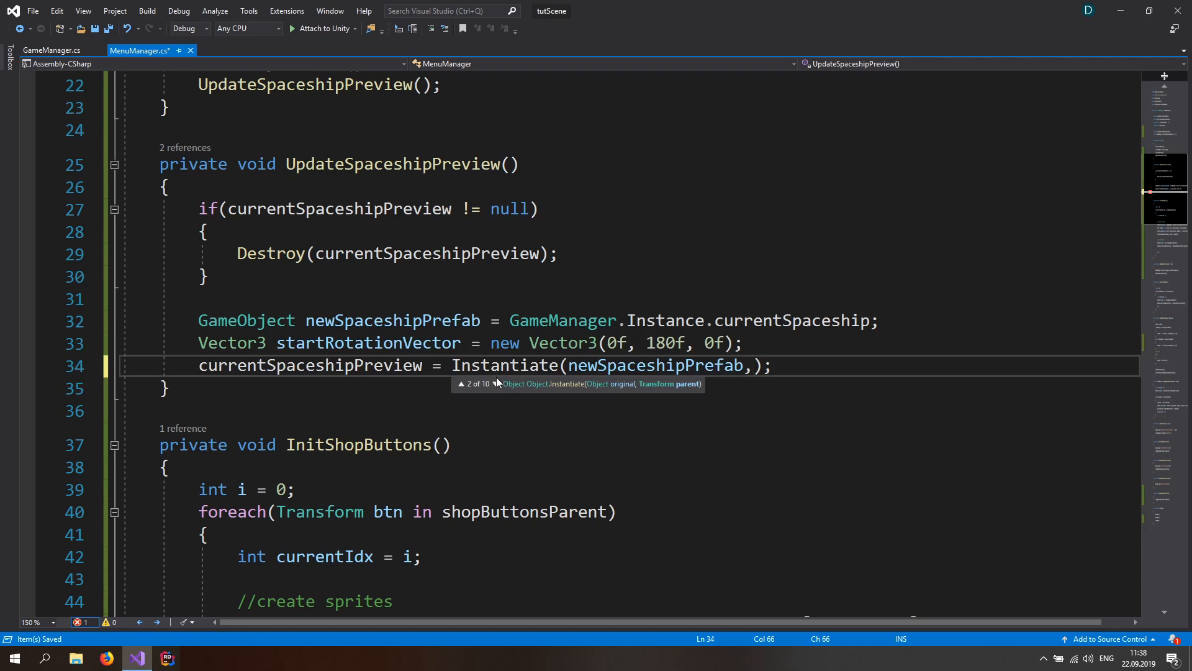
pyautogui.click(496, 385)
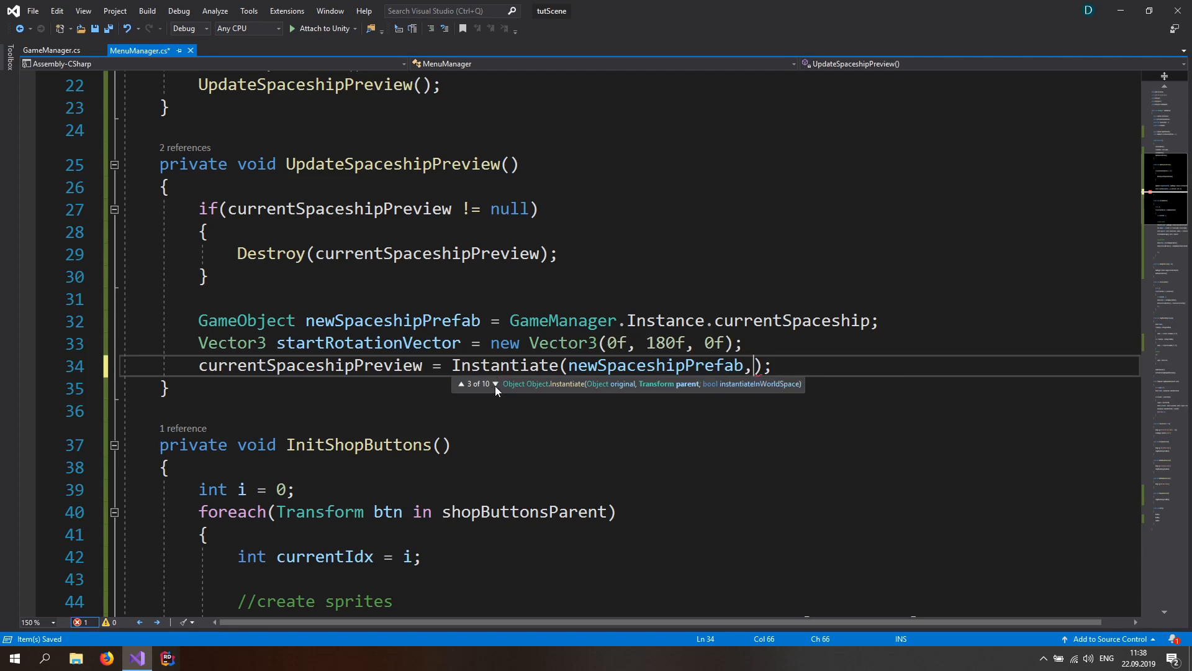
pyautogui.click(495, 384)
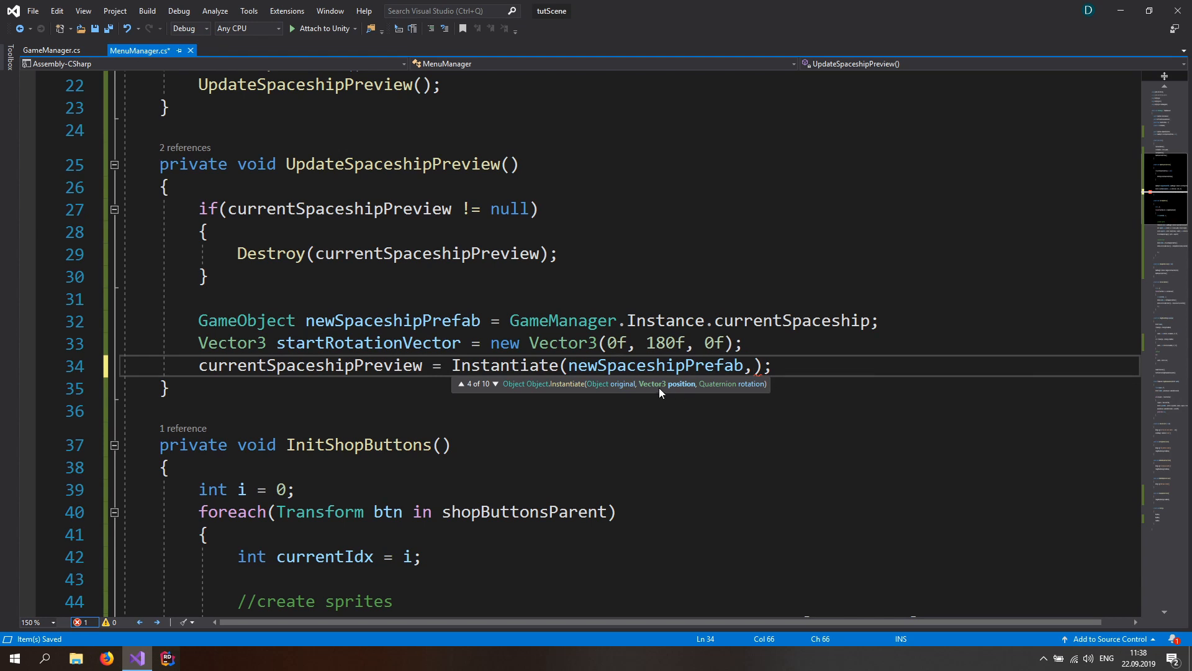
pyautogui.write('new')
pyautogui.press('BackSpace')
pyautogui.press('BackSpace')
pyautogui.press('BackSpace')
pyautogui.write('Vect')
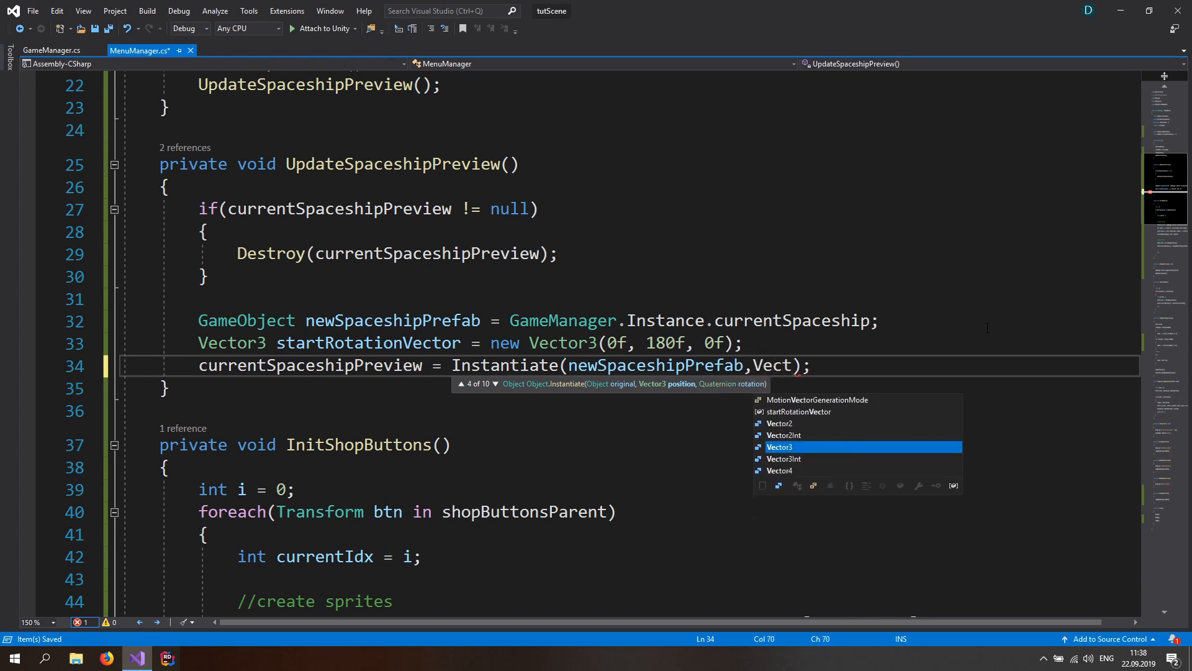
pyautogui.write('or3.zero, ')
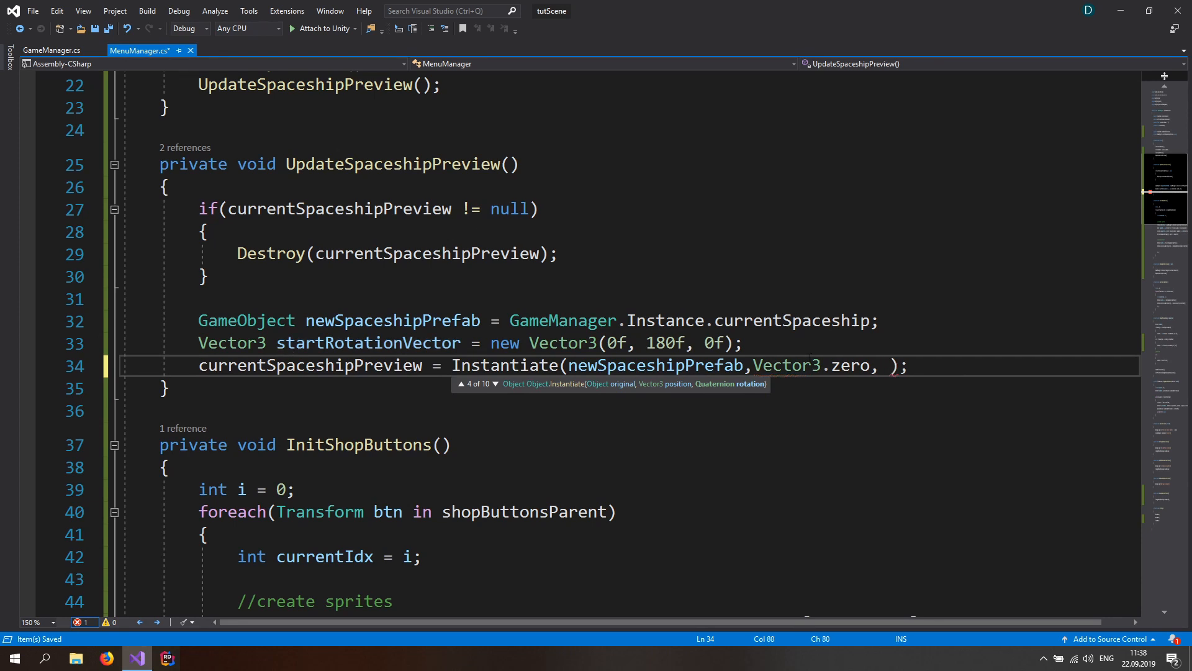
# Step: Complete the Instantiate call with Quaternion.Euler(startRotationVector) as its rotation argument and close the parentheses
pyautogui.write('Quaternion.E')
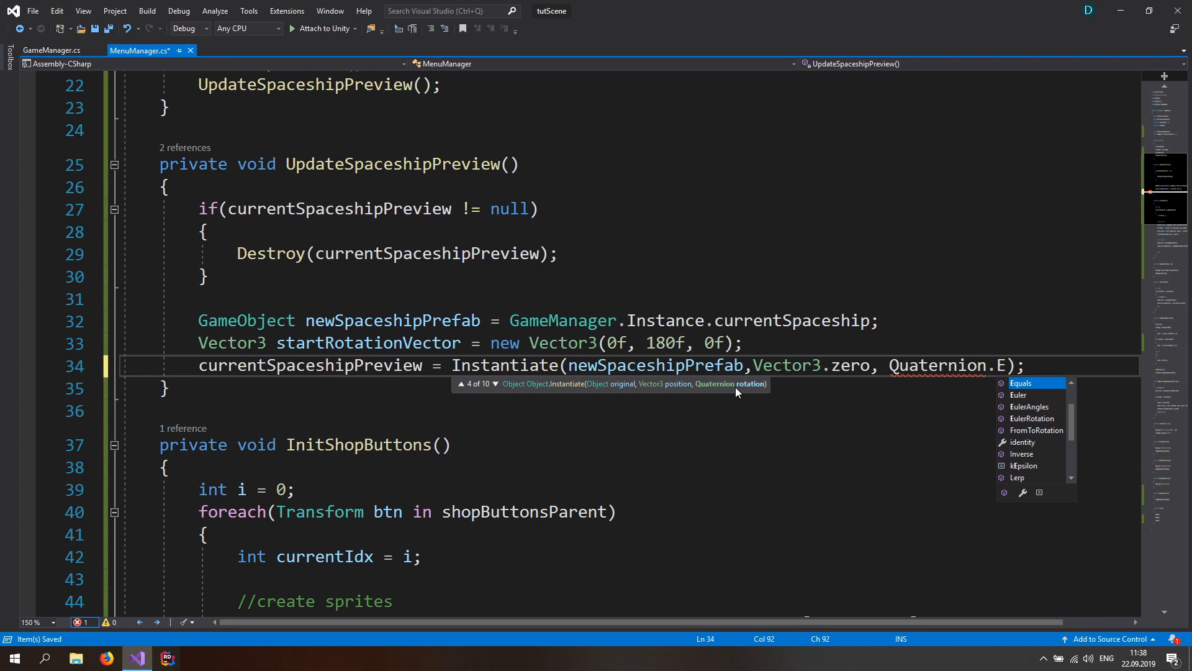
pyautogui.press('Down')
pyautogui.press('Tab')
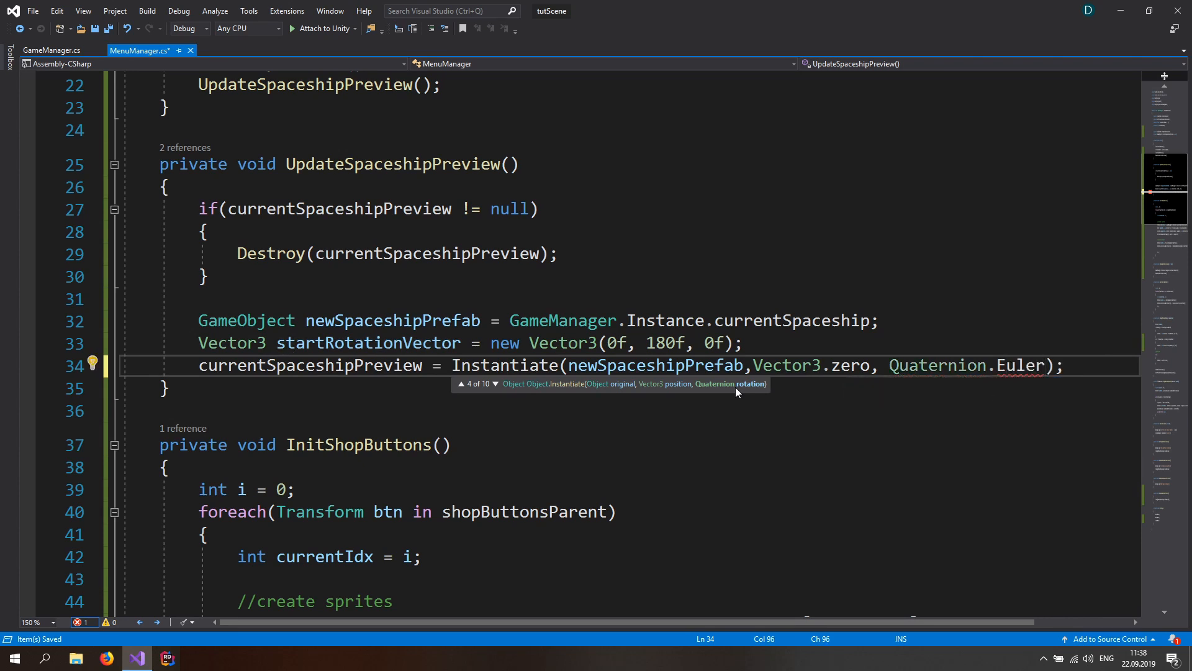
pyautogui.write('(')
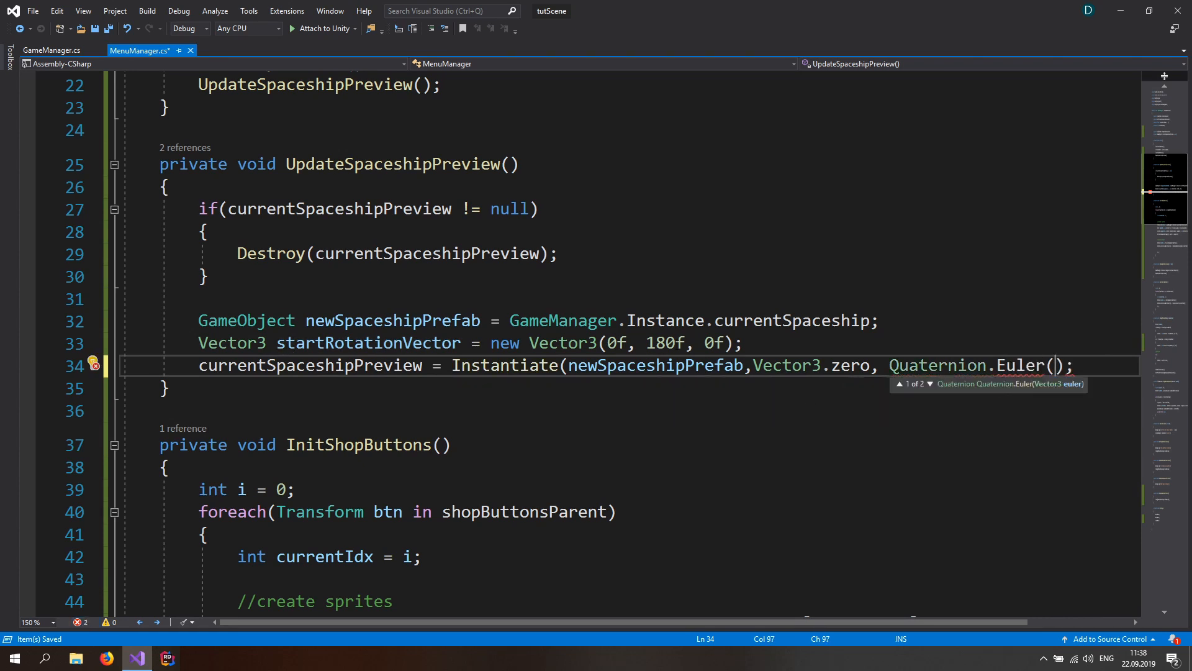
pyautogui.write('start')
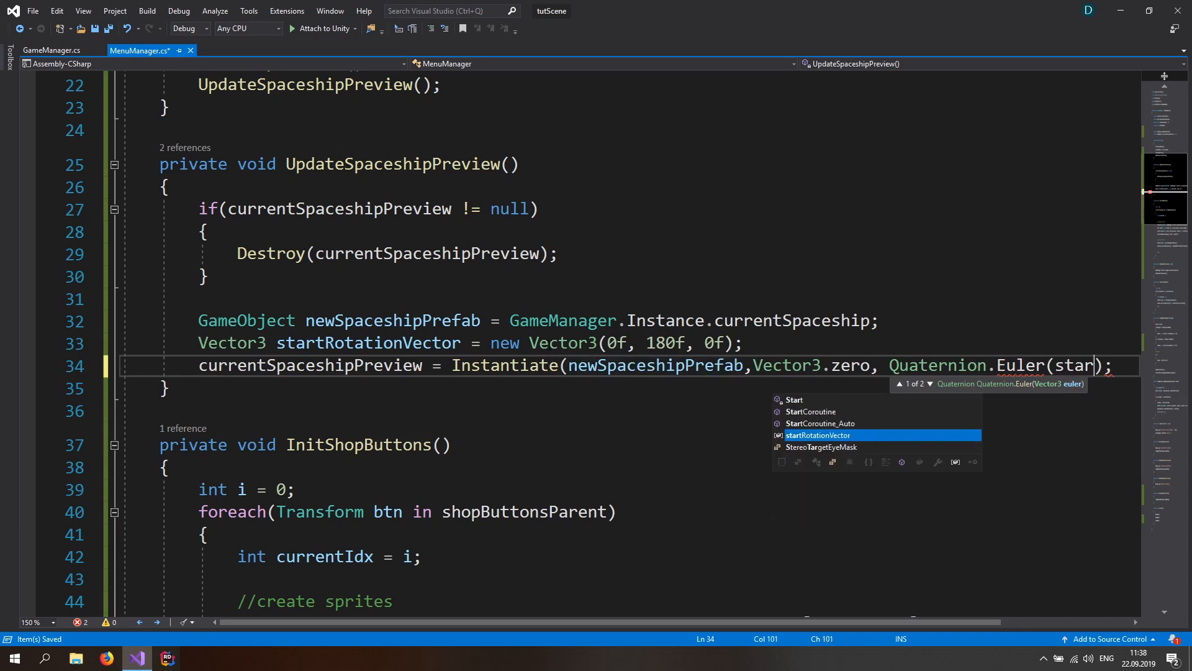
pyautogui.write('RotationVector')
pyautogui.press('Tab')
pyautogui.press('End')
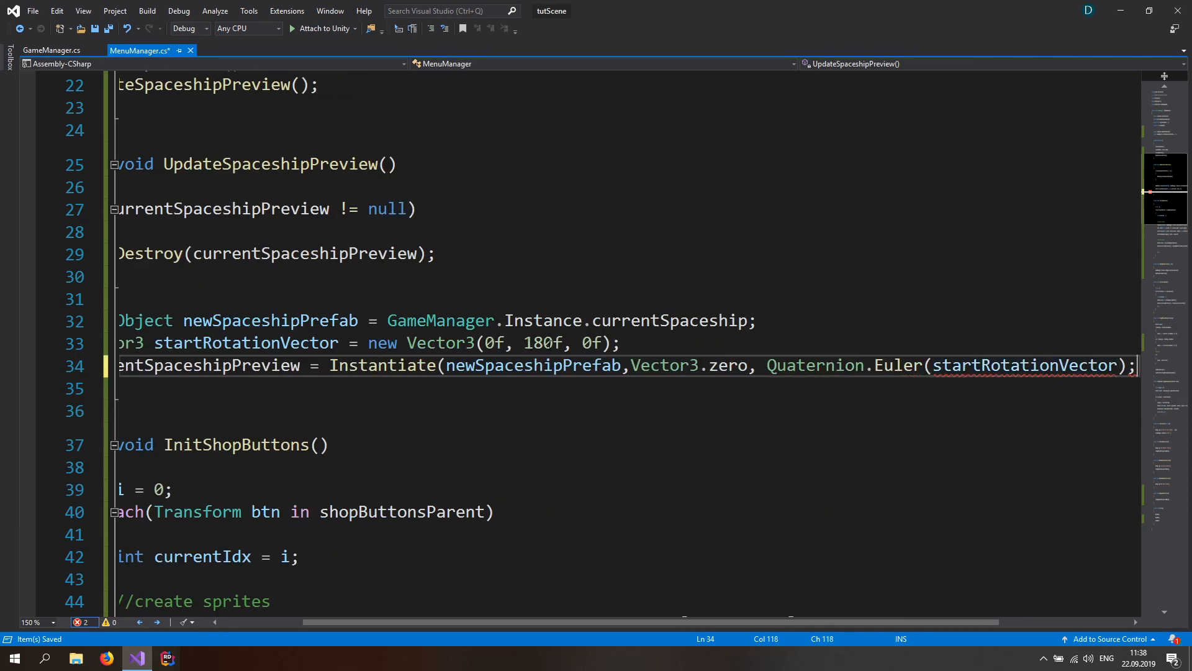
pyautogui.press('Left')
pyautogui.write(')')
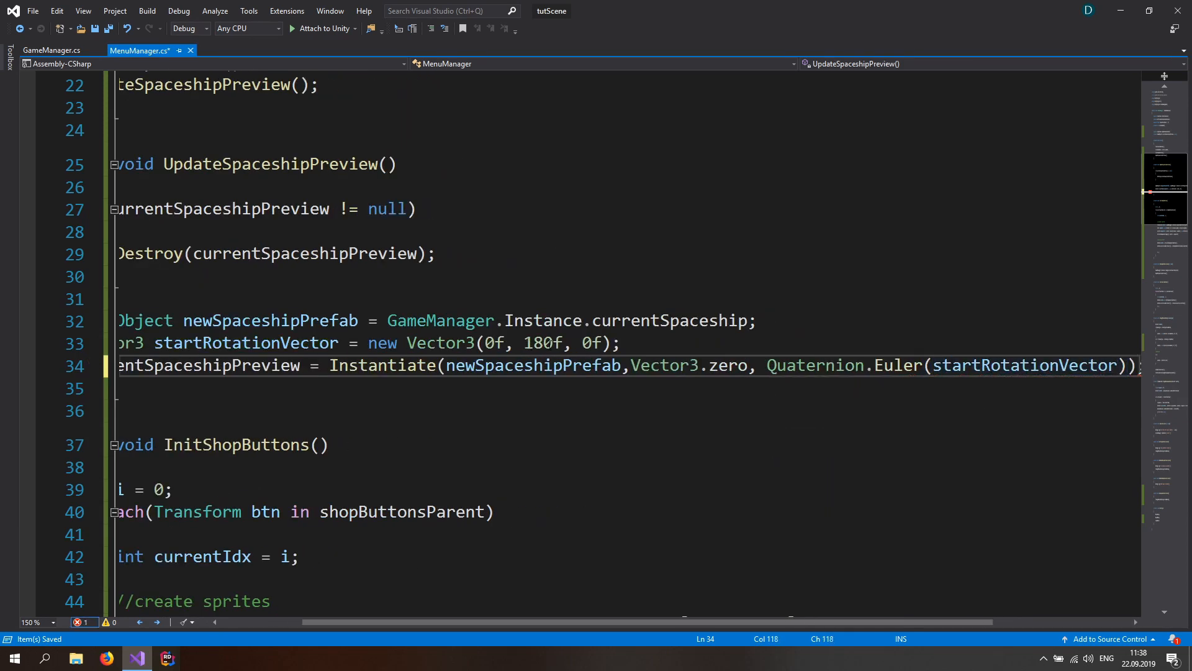
pyautogui.hotkey('ctrl', 's')
pyautogui.press('Home')
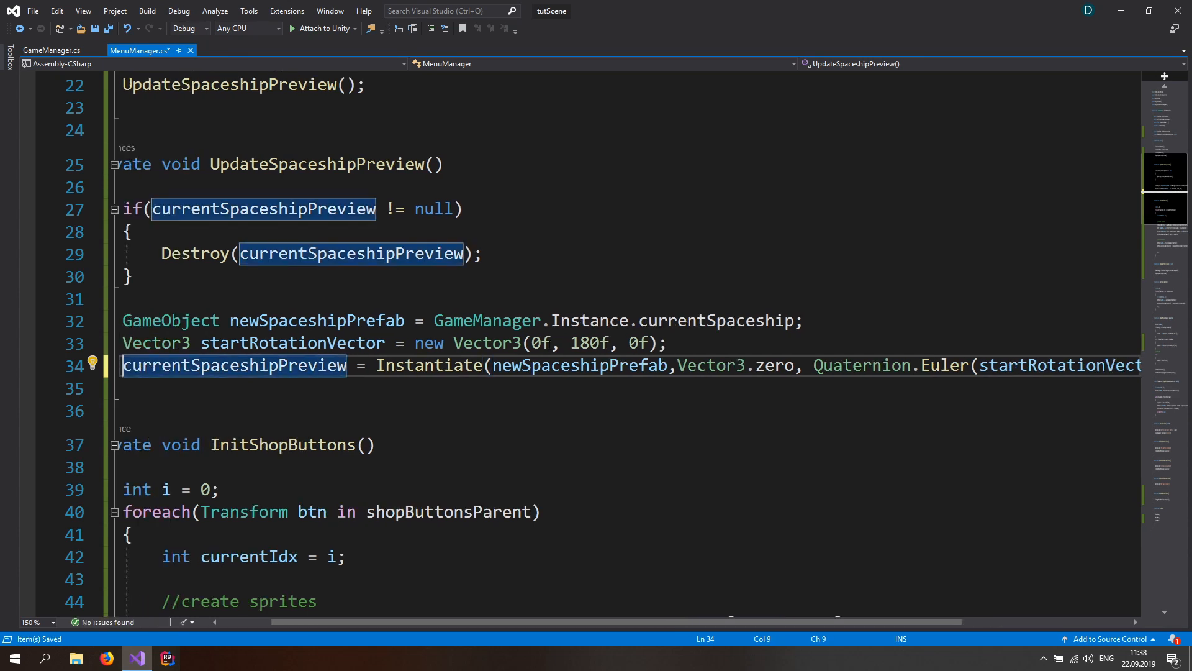
pyautogui.press('Home')
pyautogui.press('Home')
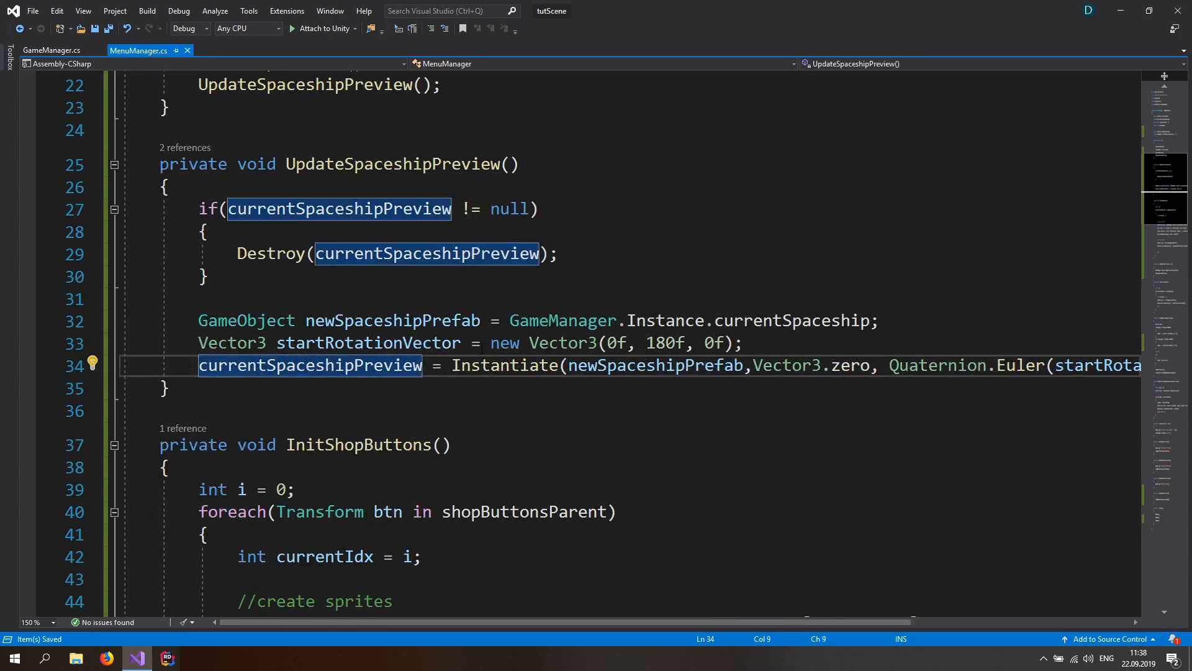
pyautogui.doubleClick(499, 367)
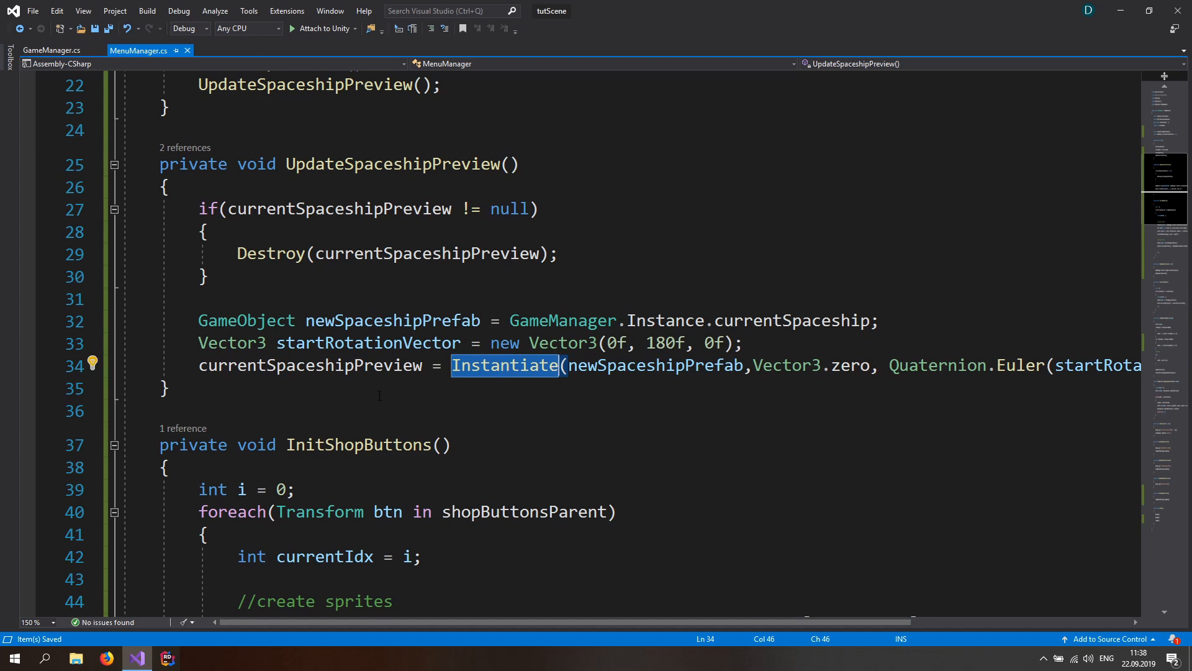
# Step: Add an empty private void Update method between Start and UpdateSpaceshipPreview
pyautogui.scroll(6, 311, 373)
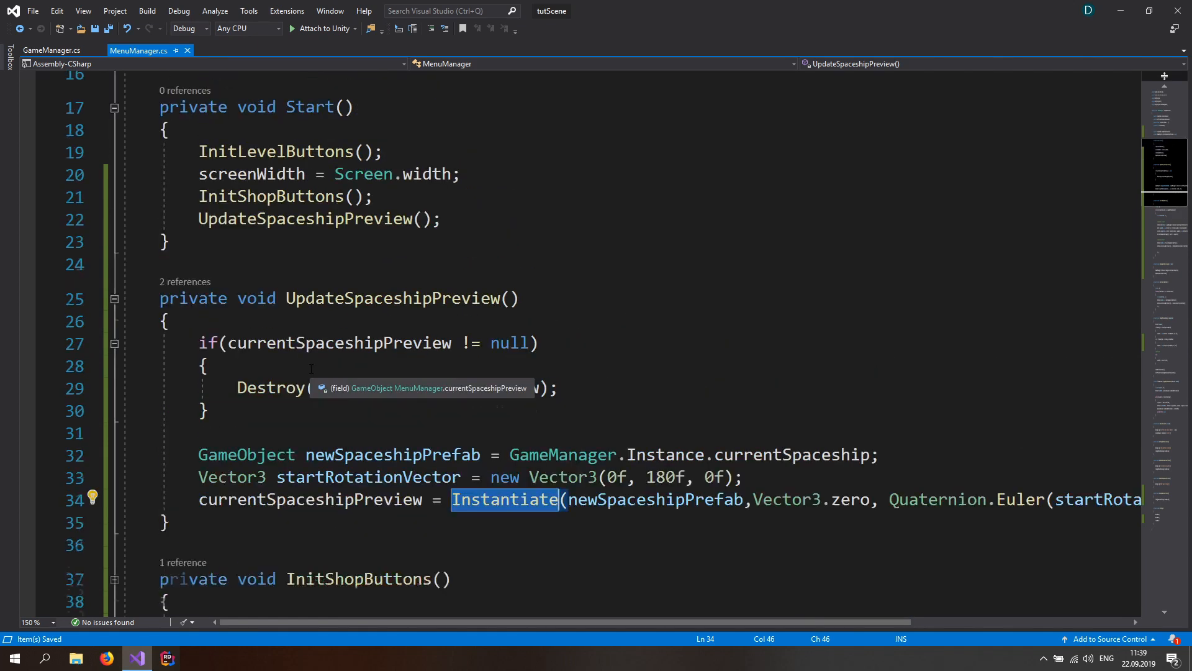
pyautogui.click(358, 350)
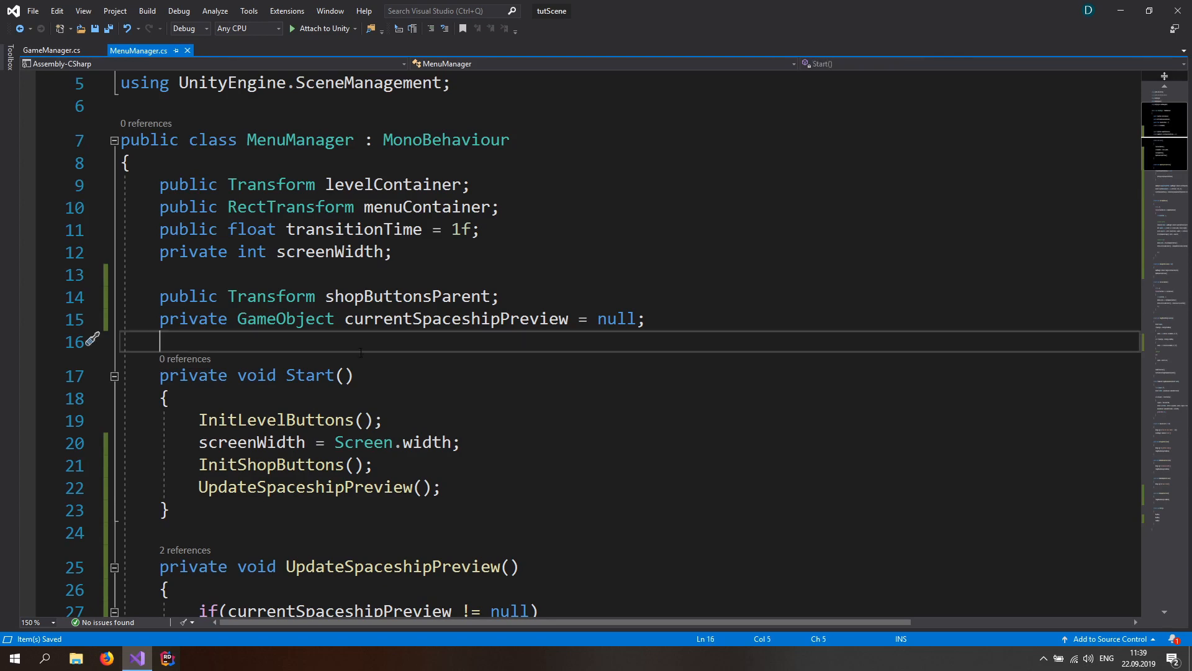
pyautogui.press('Down')
pyautogui.press('Down')
pyautogui.press('Down')
pyautogui.press('Down')
pyautogui.press('Down')
pyautogui.press('Down')
pyautogui.press('Down')
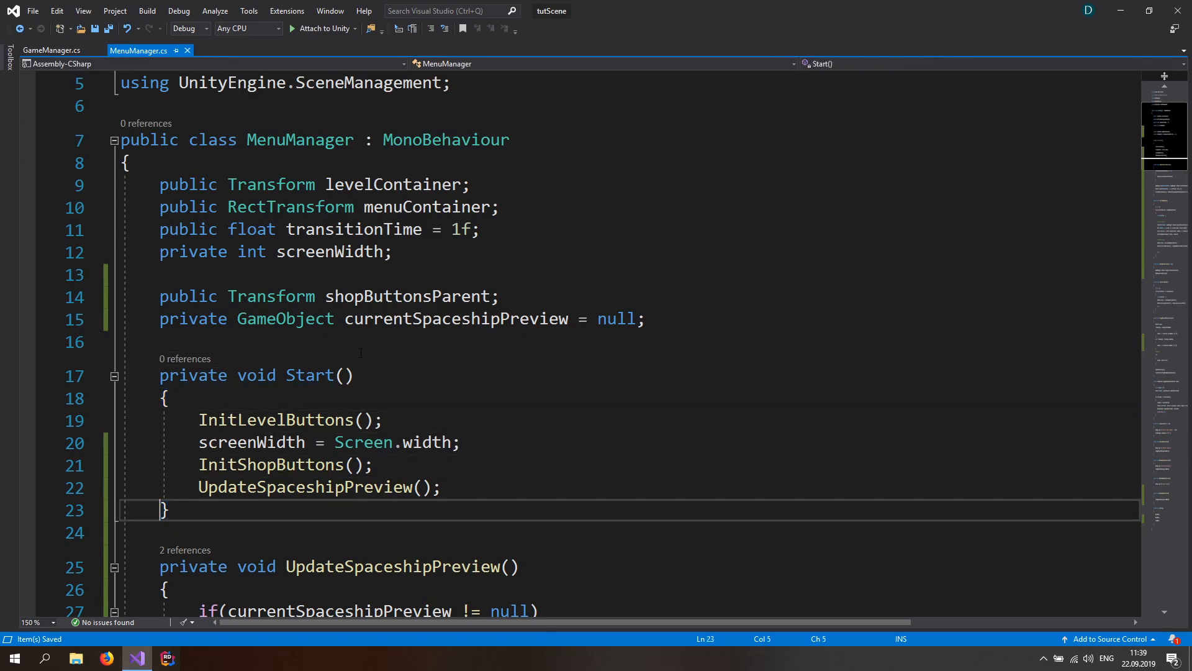
pyautogui.press('End')
pyautogui.press('Return')
pyautogui.press('Return')
pyautogui.scroll(-2, 361, 352)
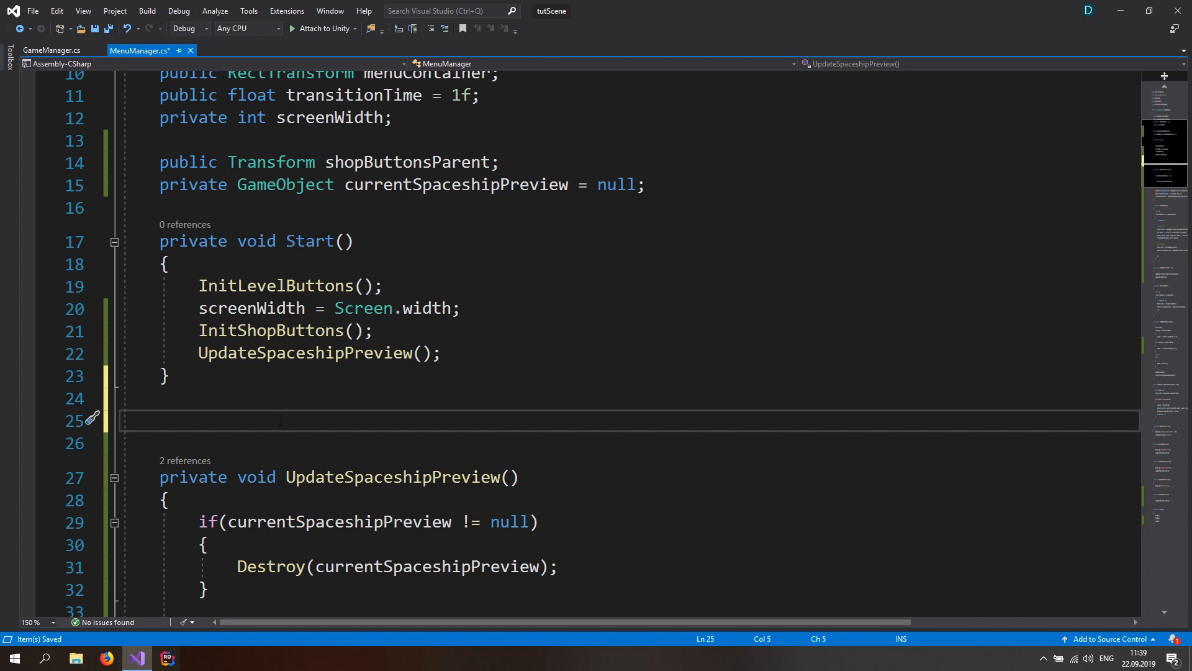
pyautogui.write('upd')
pyautogui.press('Return')
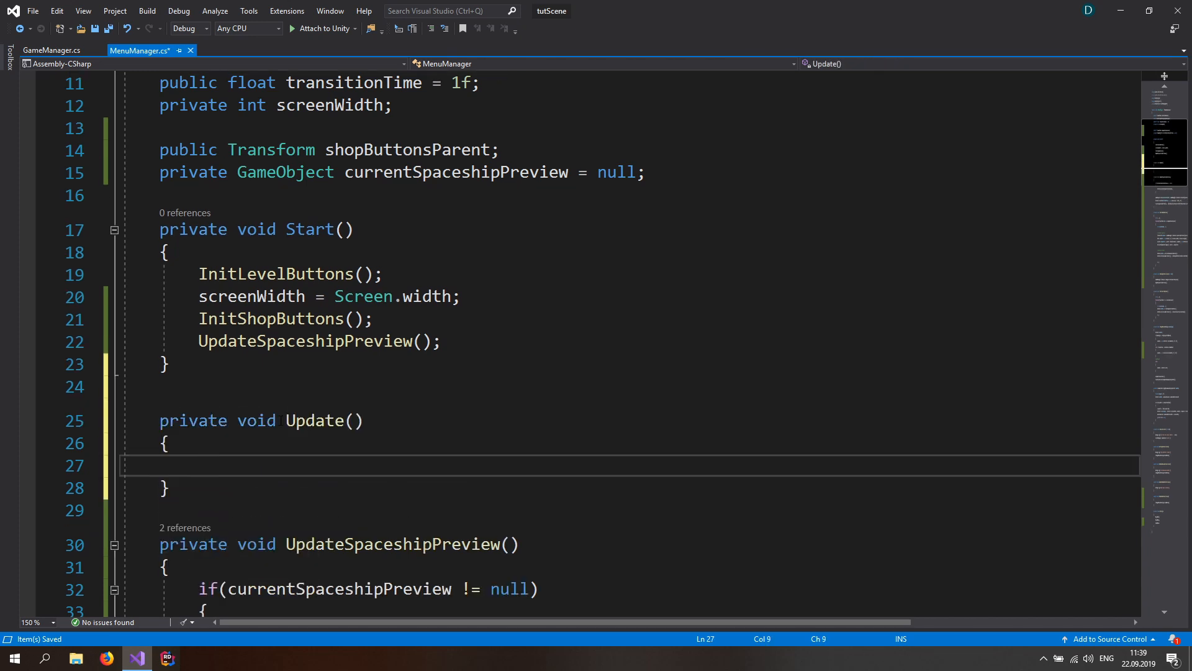
# Step: Add an if block inside Update that checks currentSpaceshipPreview != null
pyautogui.write('if(curr')
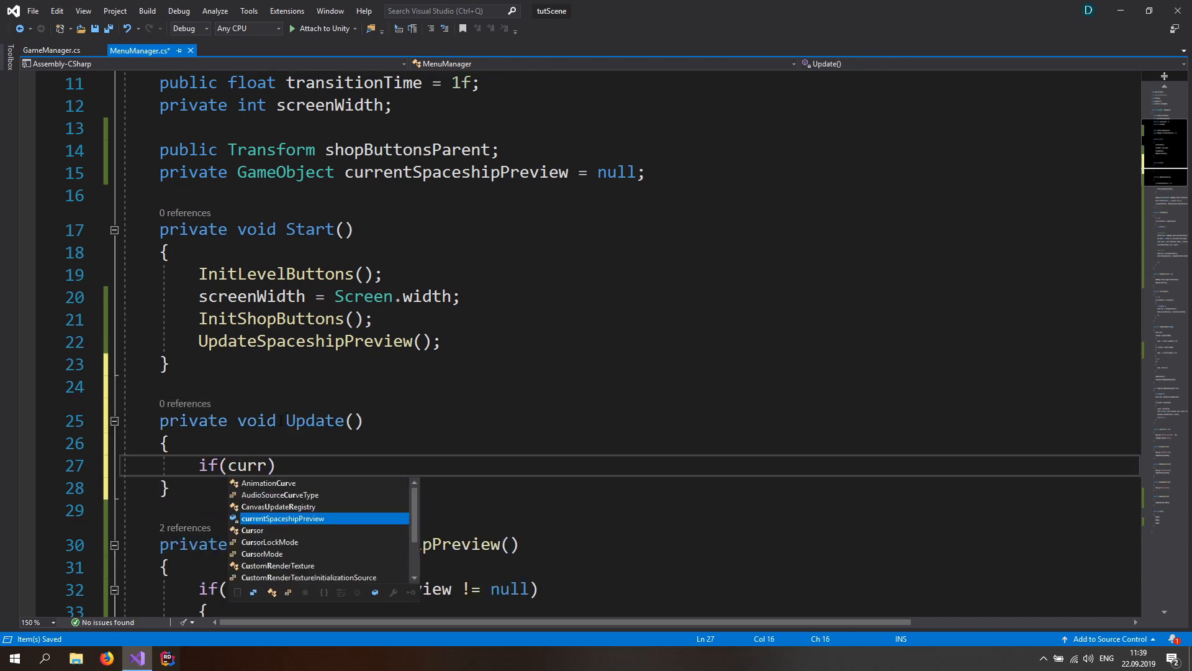
pyautogui.press('Tab')
pyautogui.write('!= null){')
pyautogui.press('Return')
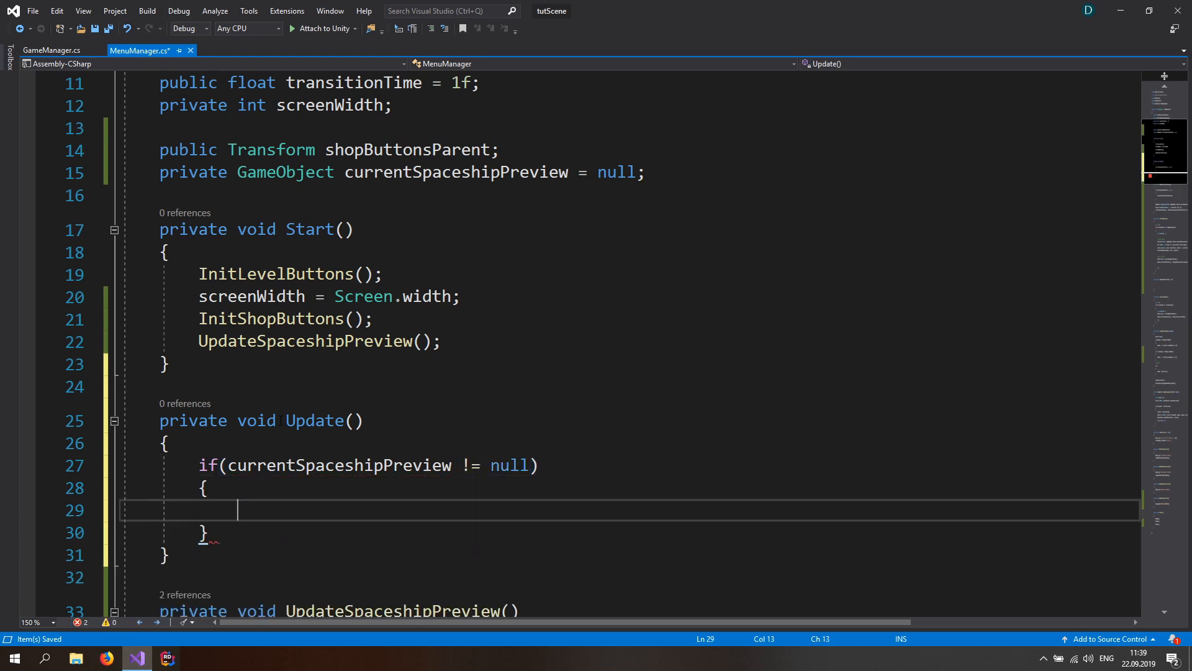
# Step: Inside the null check, call currentSpaceshipPreview.transform.Rotate(0f, Time.deltaTime, 0f) and save the script
pyautogui.scroll(-1, 281, 420)
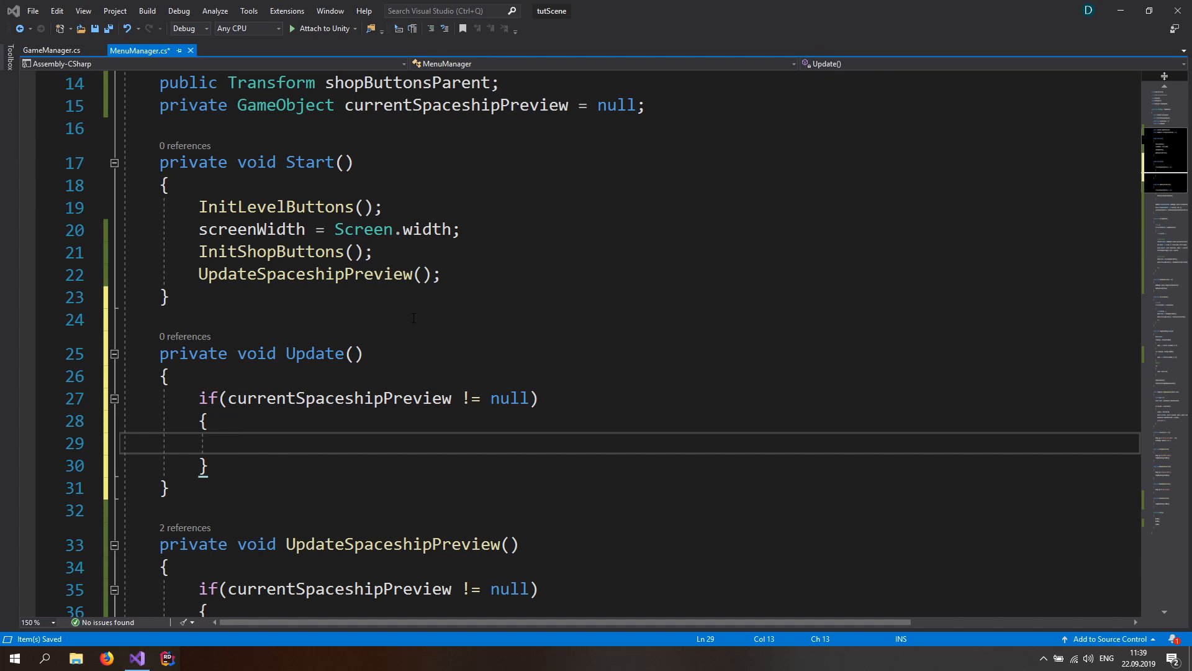
pyautogui.scroll(1, 312, 463)
pyautogui.scroll(-2, 348, 397)
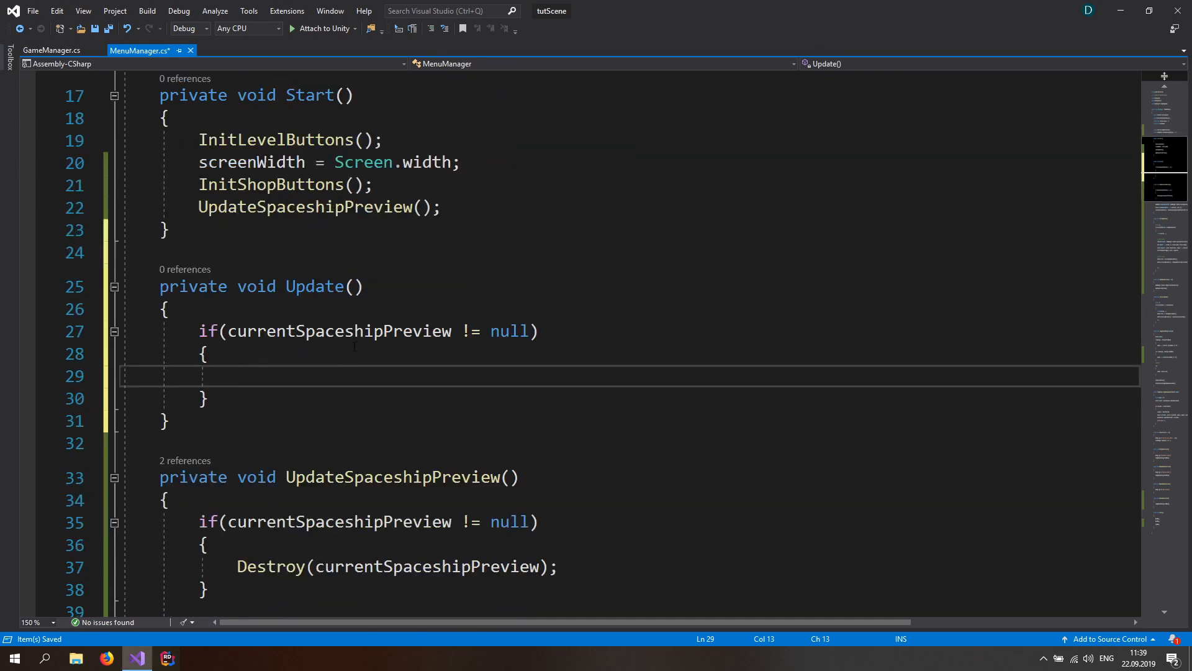
pyautogui.write('currentSpaceshipPreview.t')
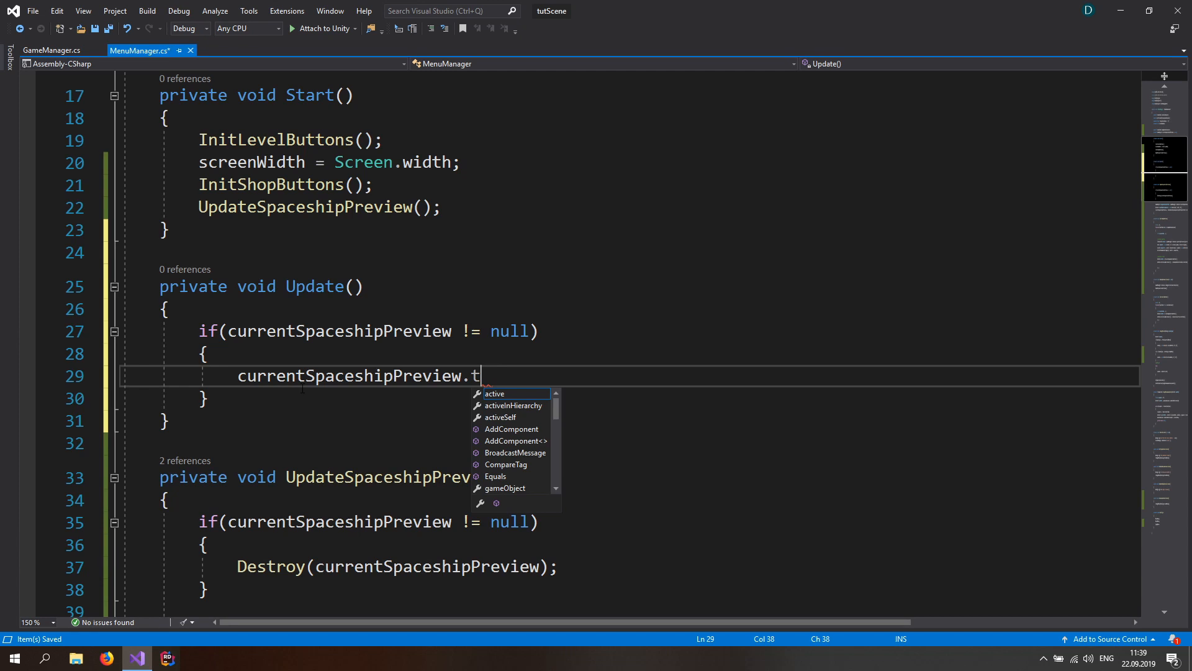
pyautogui.write('ransform.Rotate*')
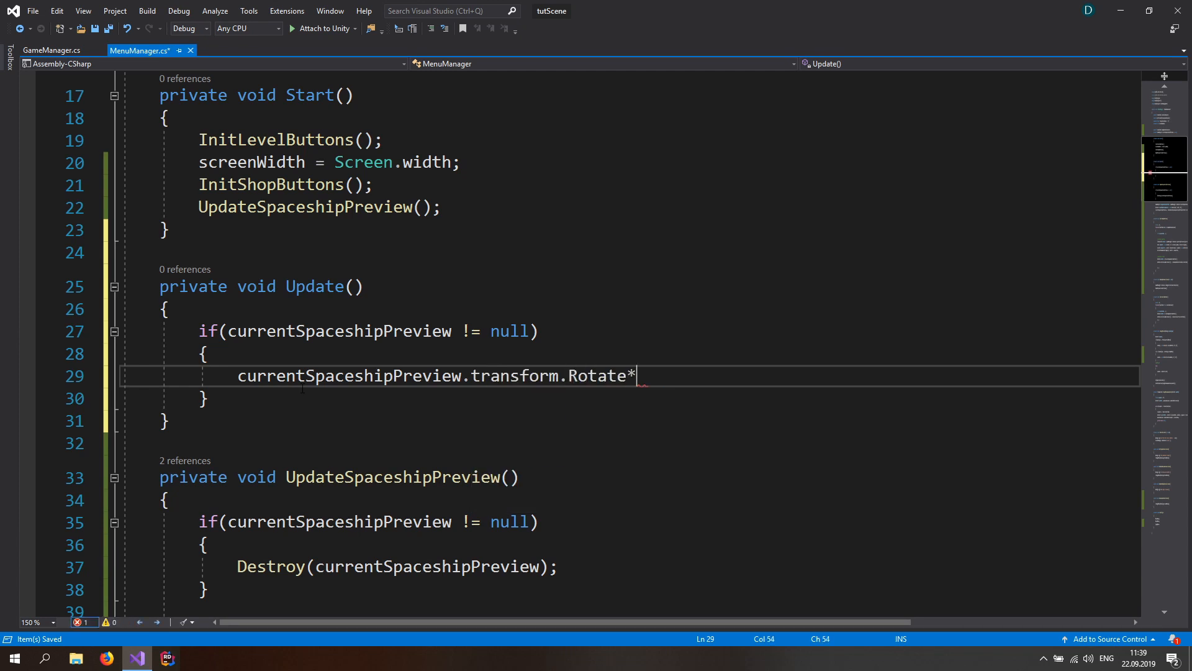
pyautogui.write('(T')
pyautogui.press('BackSpace')
pyautogui.write('0f, Timed')
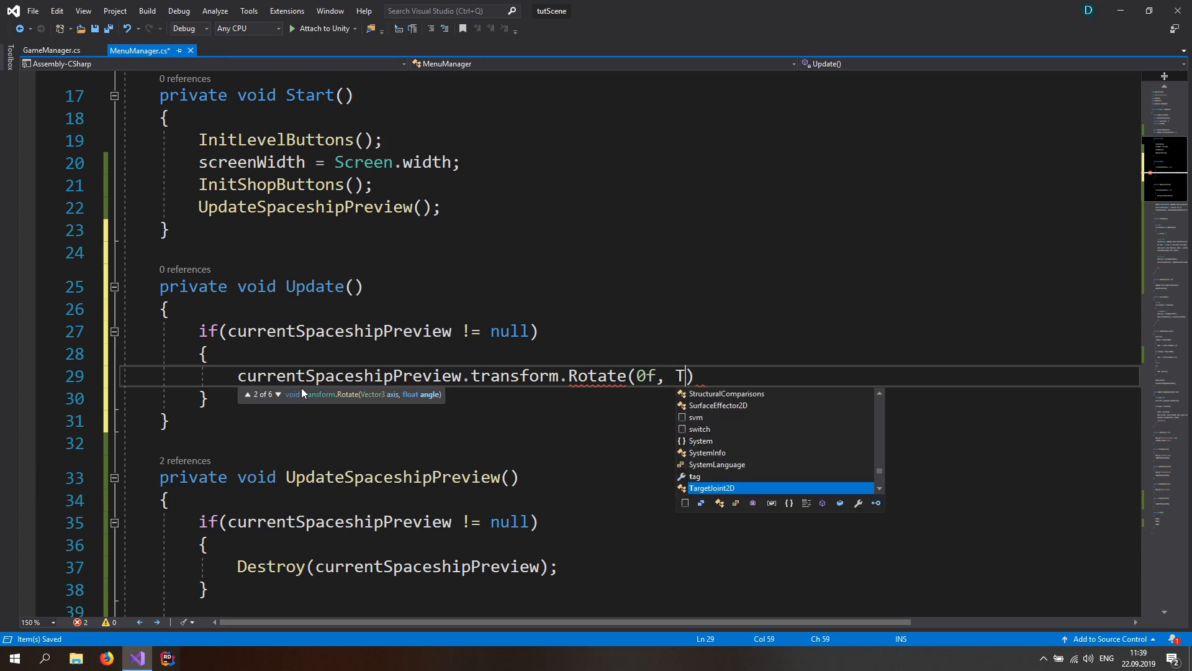
pyautogui.press('BackSpace')
pyautogui.write('.deltaTime')
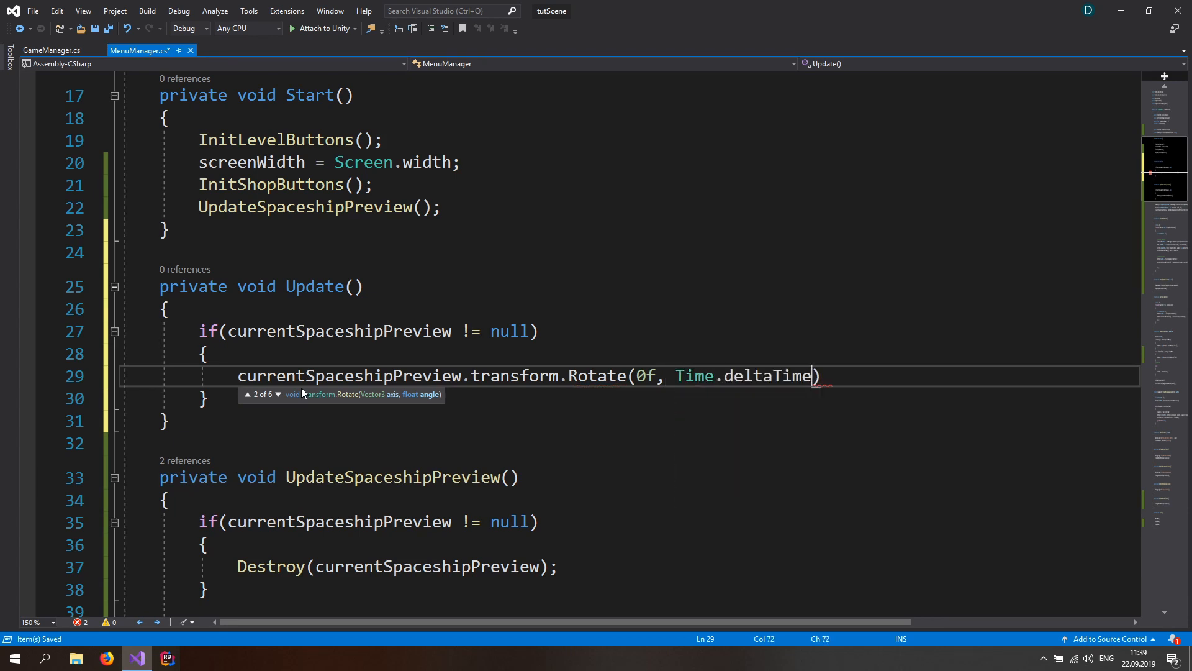
pyautogui.write(', 0f);')
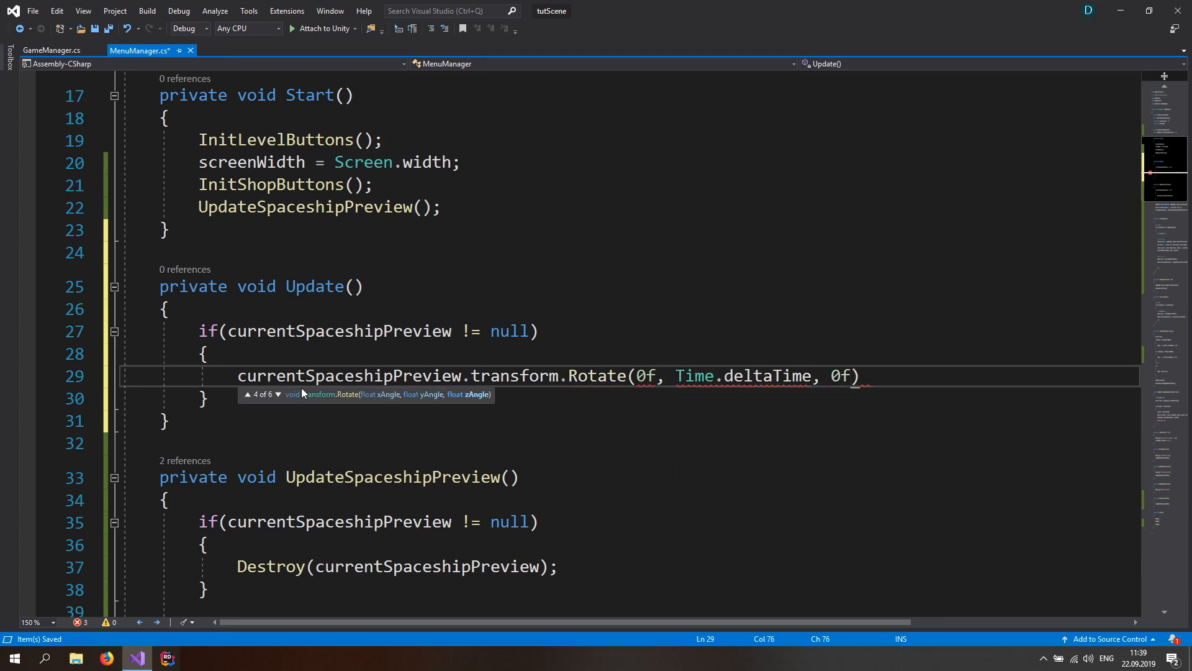
pyautogui.hotkey('ctrl', 's')
# Step: Declare a public float rotationSpeed = 10f below the currentSpaceshipPreview field and save the script
pyautogui.scroll(1, 239, 348)
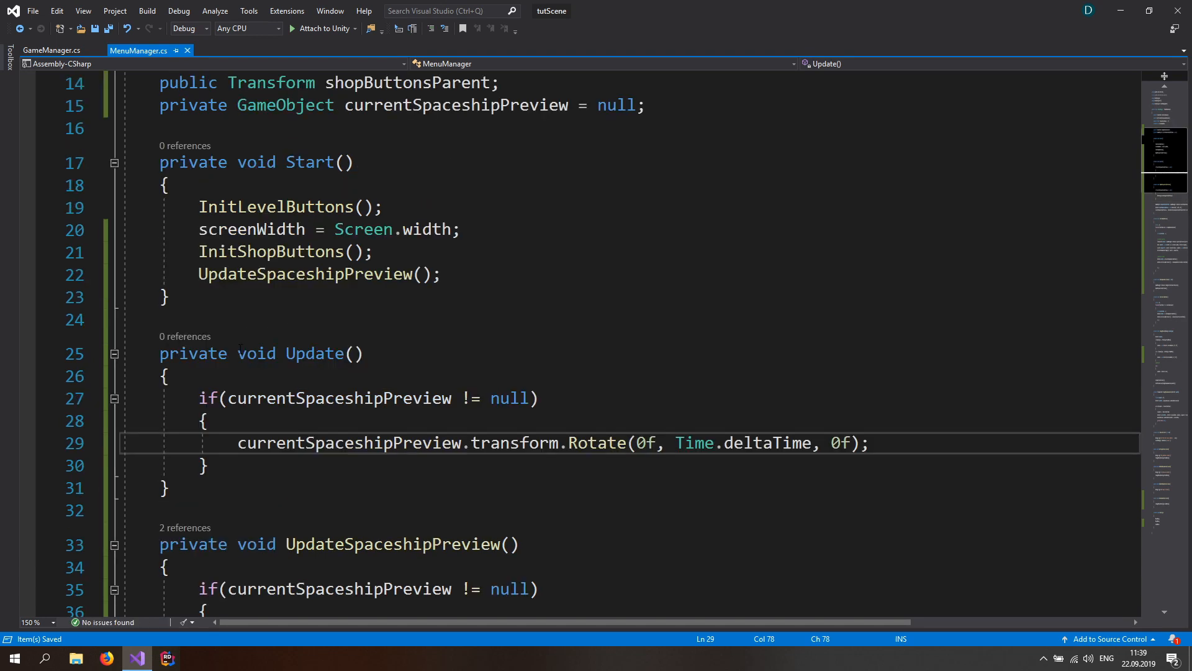
pyautogui.scroll(1, 573, 206)
pyautogui.click(667, 174)
pyautogui.press('Return')
pyautogui.write('public float ')
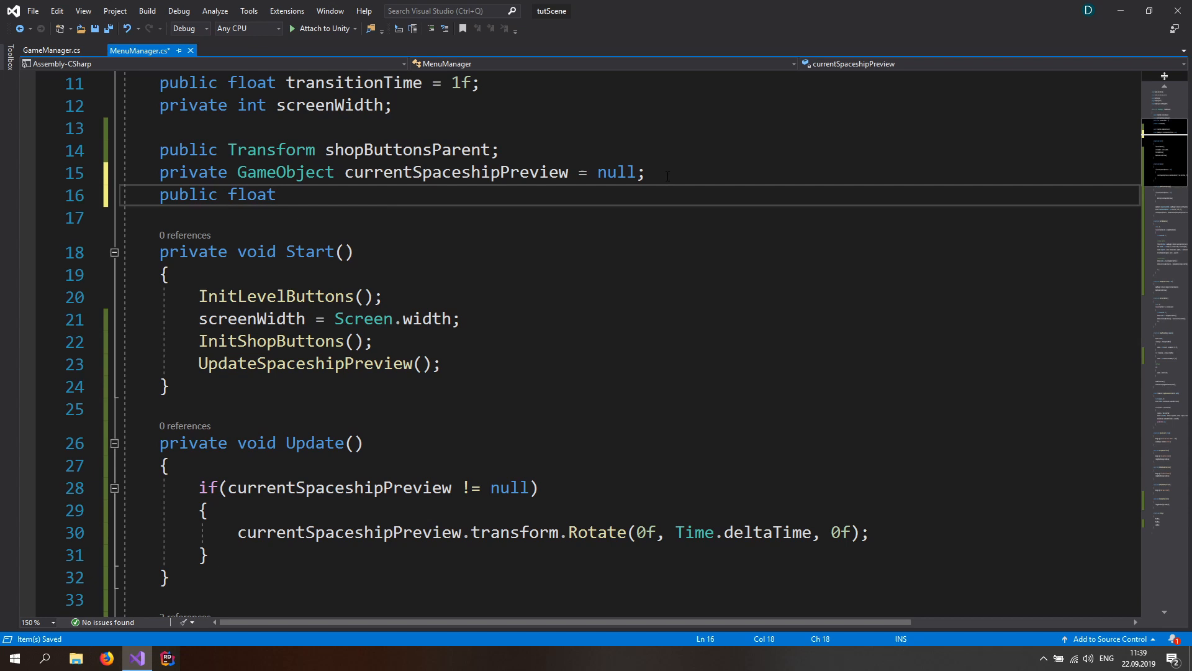
pyautogui.write('rotationSpeed = 10f;')
pyautogui.hotkey('ctrl', 's')
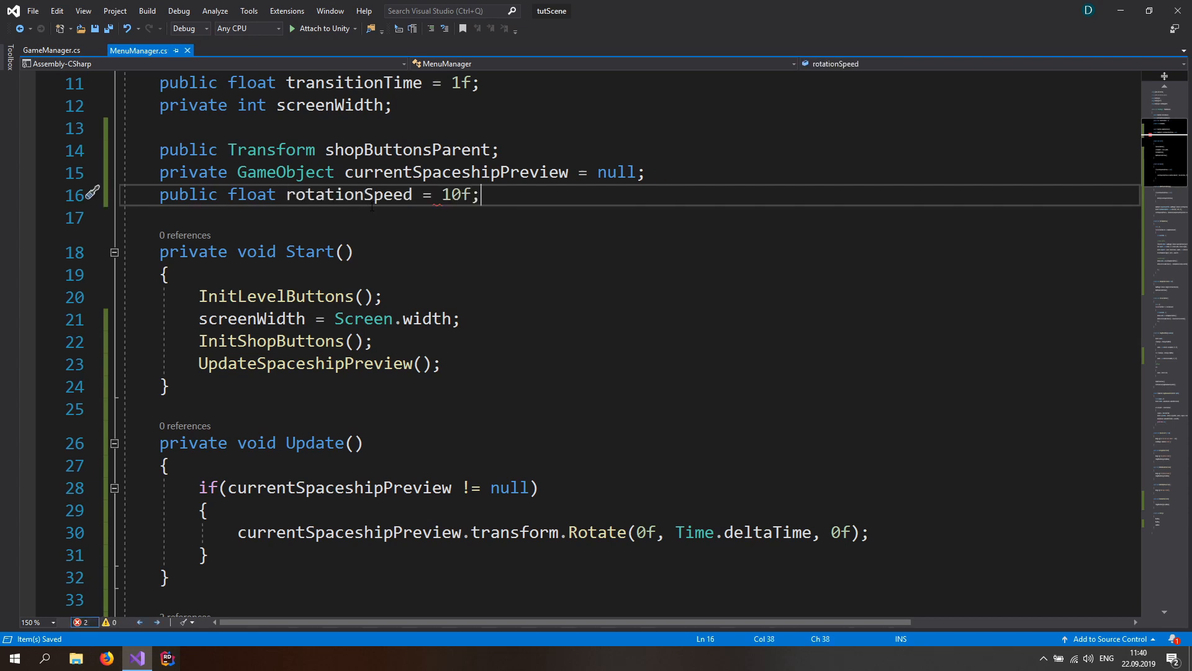
# Step: Multiply Time.deltaTime by rotationSpeed in the Rotate call's y-angle argument and save the script
pyautogui.doubleClick(374, 195)
pyautogui.hotkey('ctrl', 'c')
pyautogui.click(677, 532)
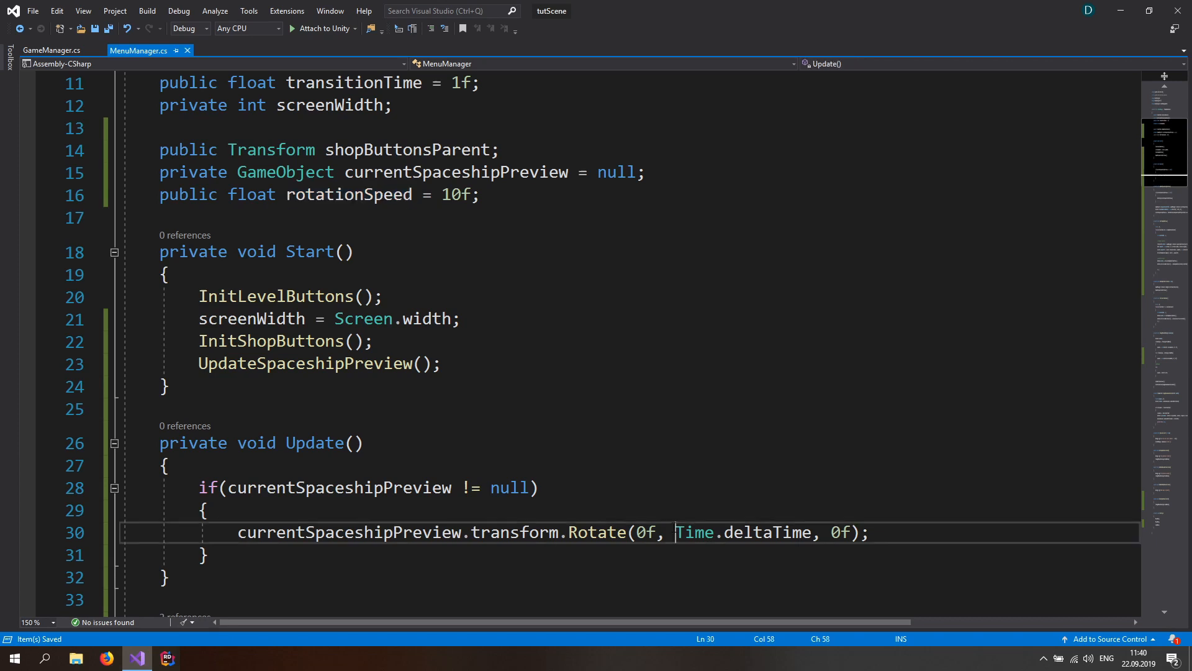
pyautogui.hotkey('ctrl', 'v')
pyautogui.write('*')
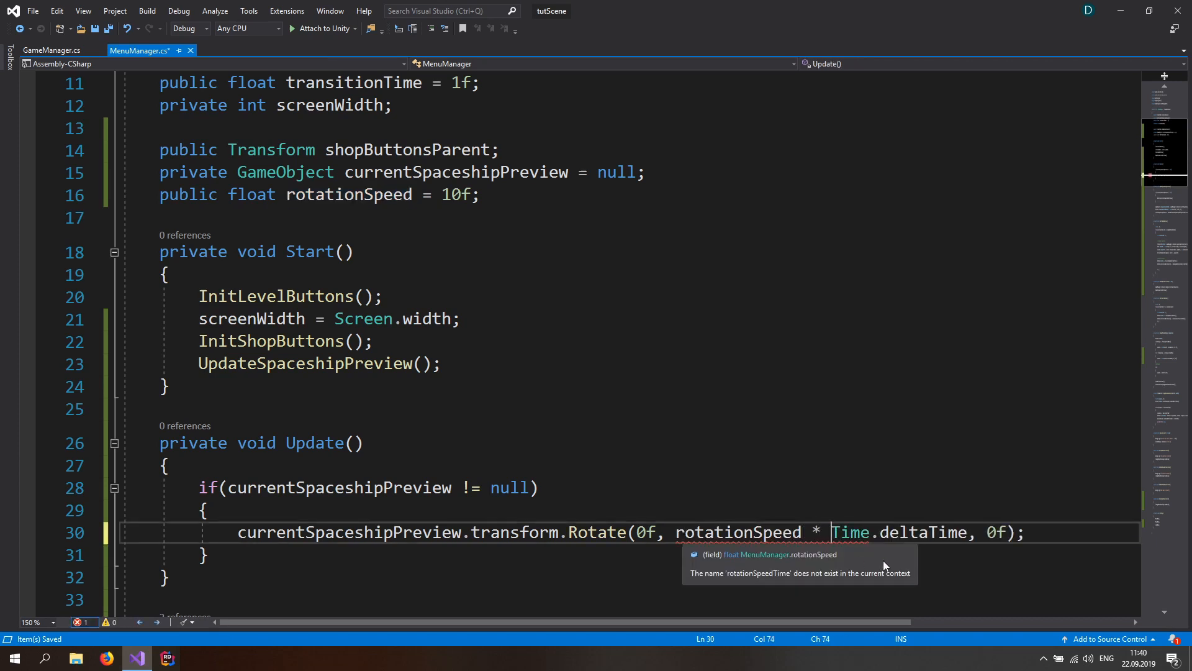
pyautogui.scroll(-2, 636, 478)
pyautogui.hotkey('ctrl', 's')
# Step: Switch to Unity, run MenuScene in Play mode and go to the in-game shop menu
pyautogui.hotkey('alt', 'Tab')
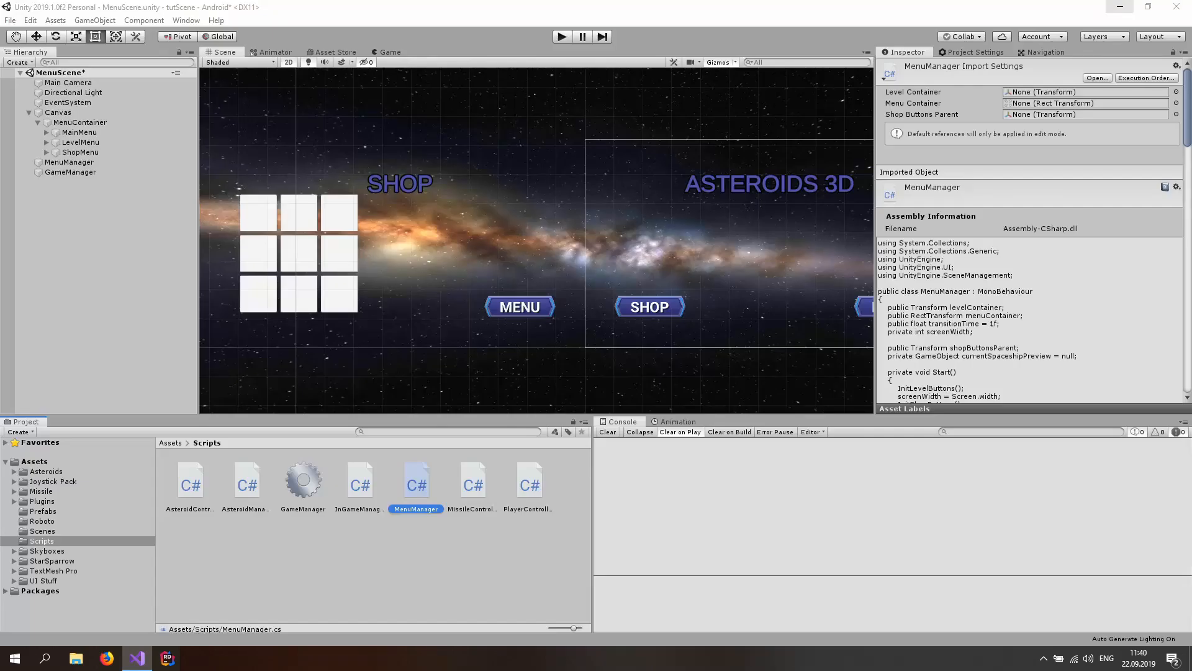
pyautogui.click(561, 37)
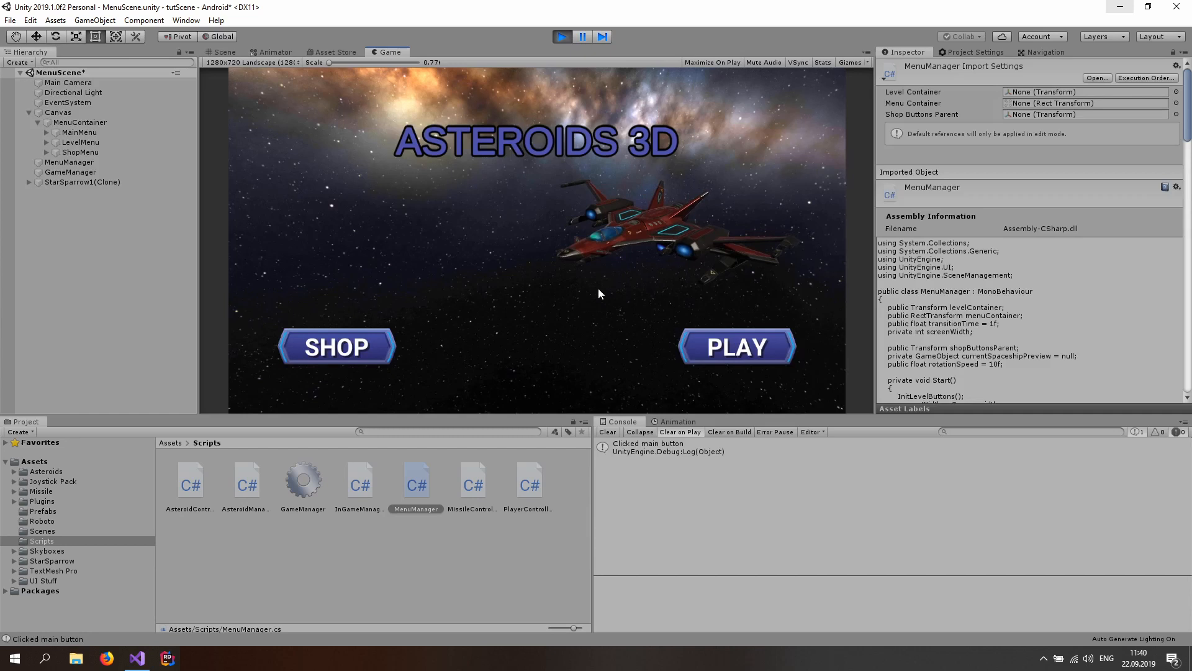
pyautogui.click(339, 349)
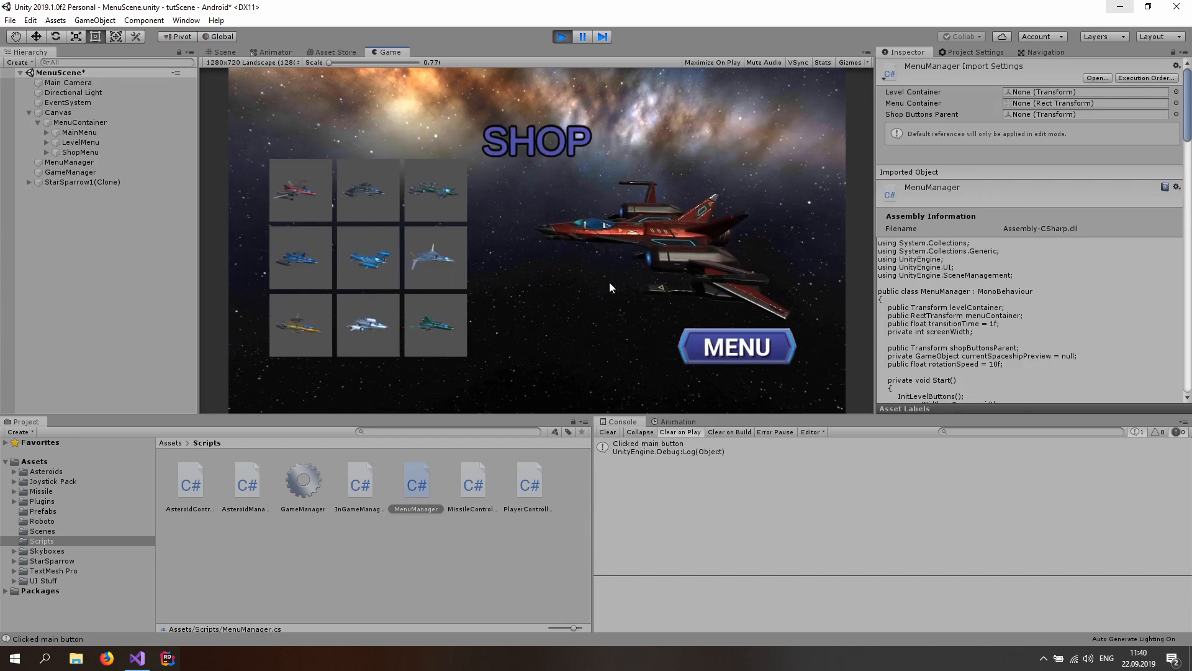
# Step: Select various spaceships in the running shop grid to check that each preview swaps in and rotates
pyautogui.click(379, 259)
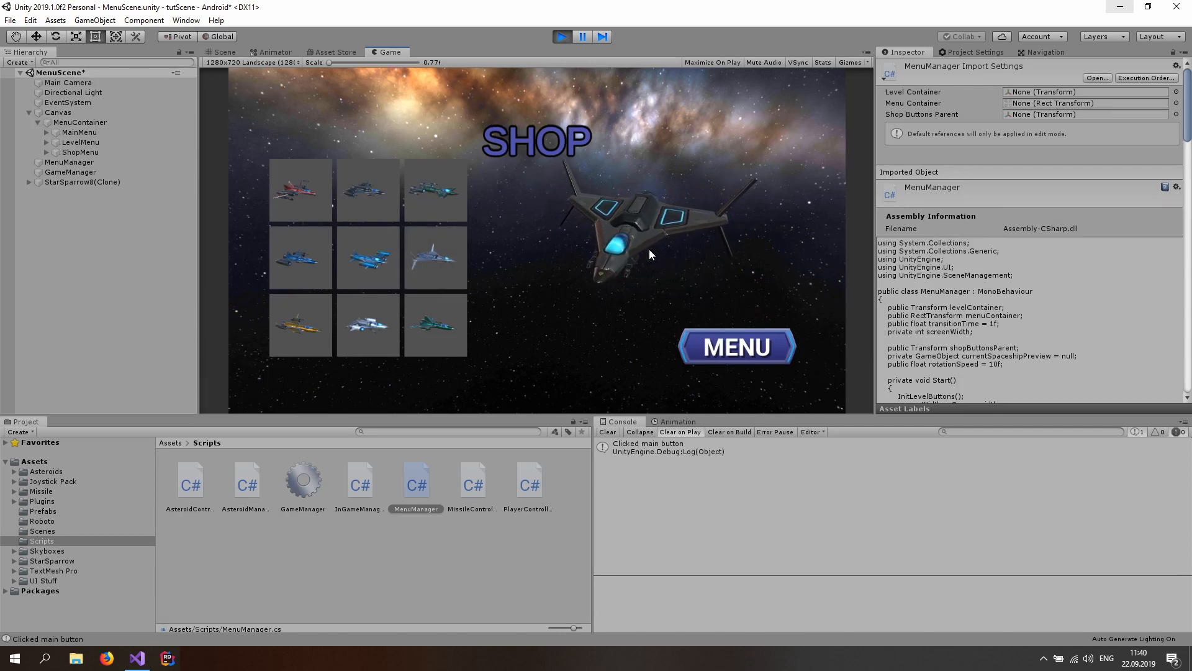
pyautogui.click(437, 325)
pyautogui.click(366, 351)
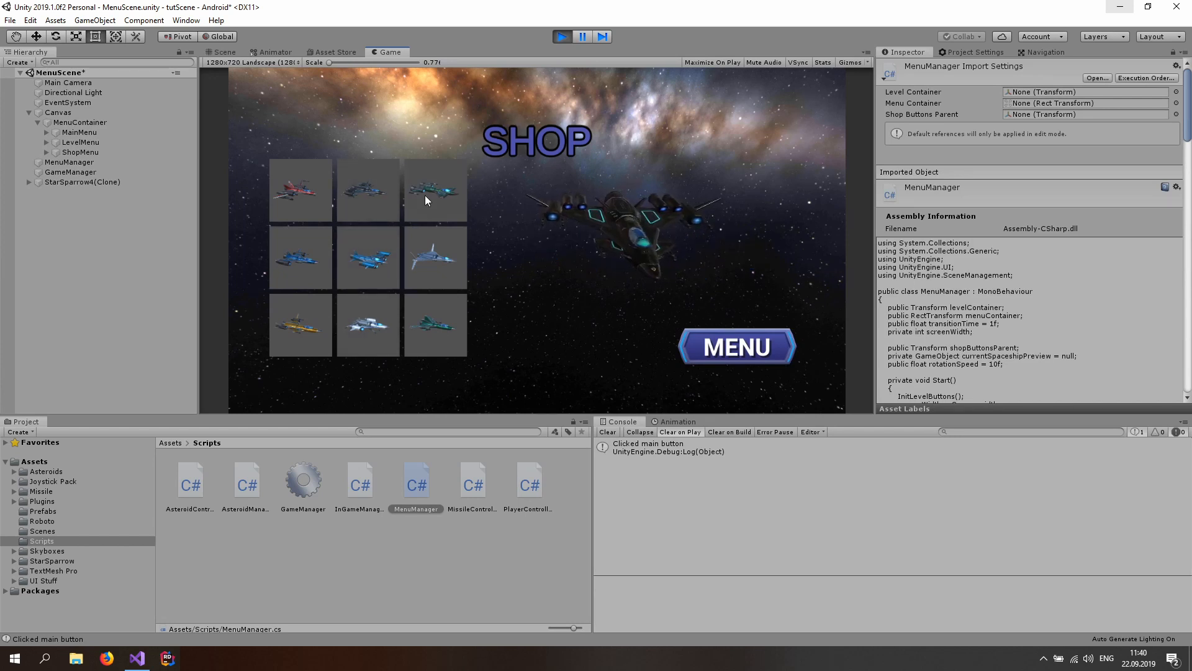
pyautogui.click(355, 256)
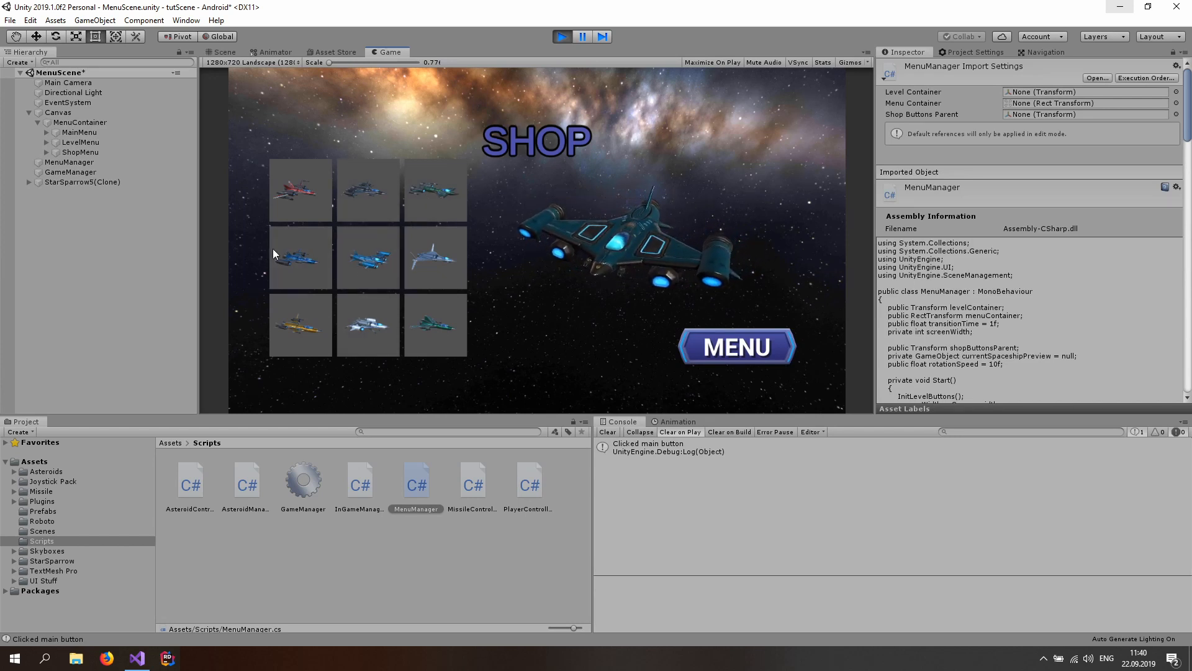
pyautogui.click(301, 278)
pyautogui.click(288, 336)
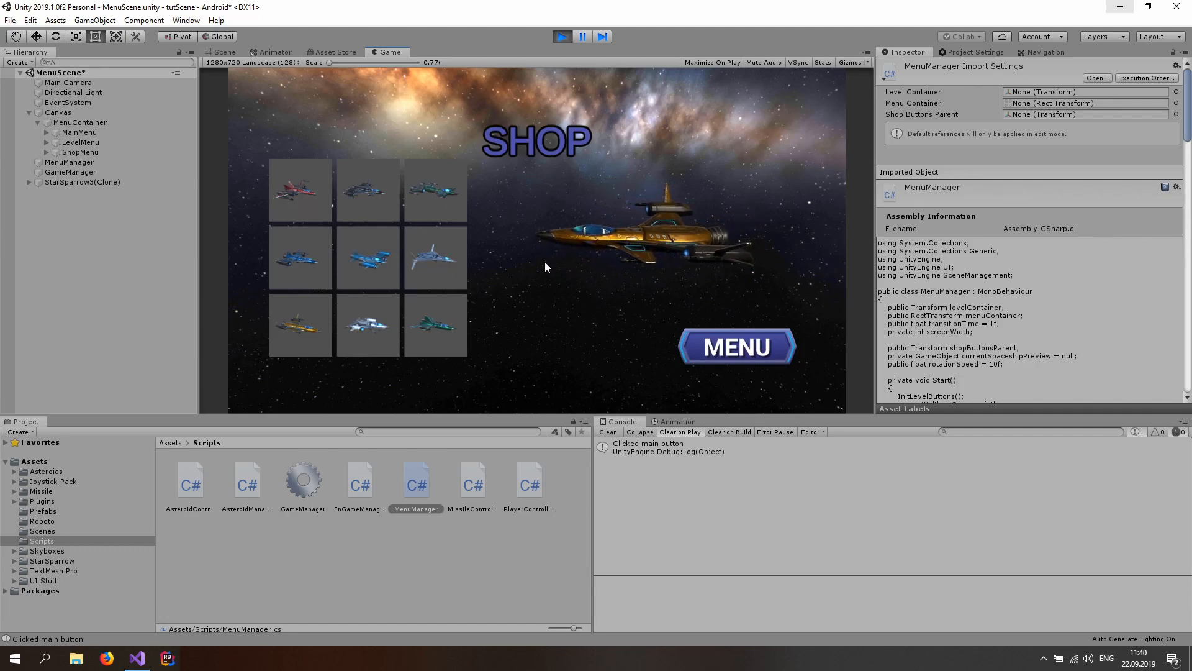
pyautogui.click(441, 204)
pyautogui.click(317, 322)
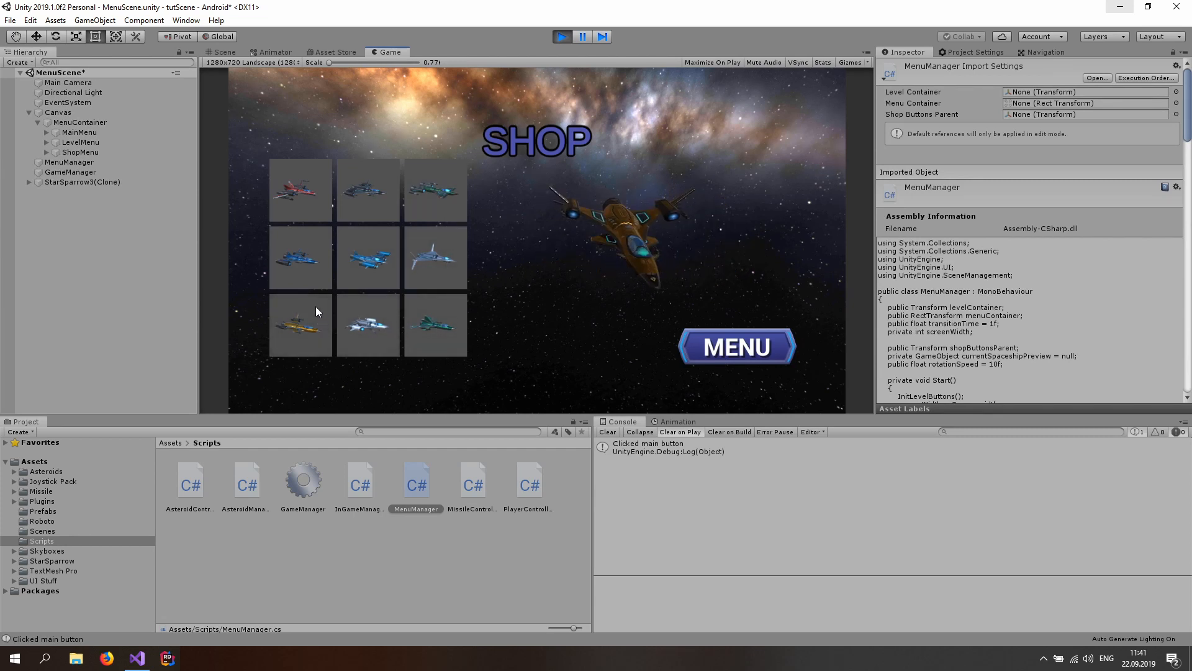